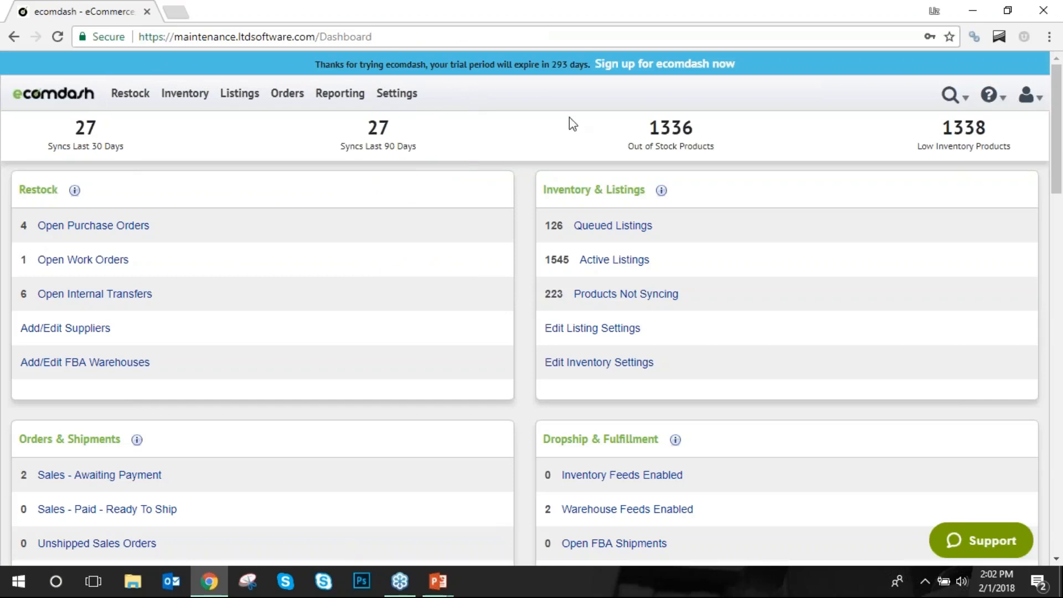
# Advance from the Agenda to the Restock slide, open its linked ecomdash purchase orders page, and sign in.
pyautogui.moveTo(447, 128)
pyautogui.moveTo(130, 93)
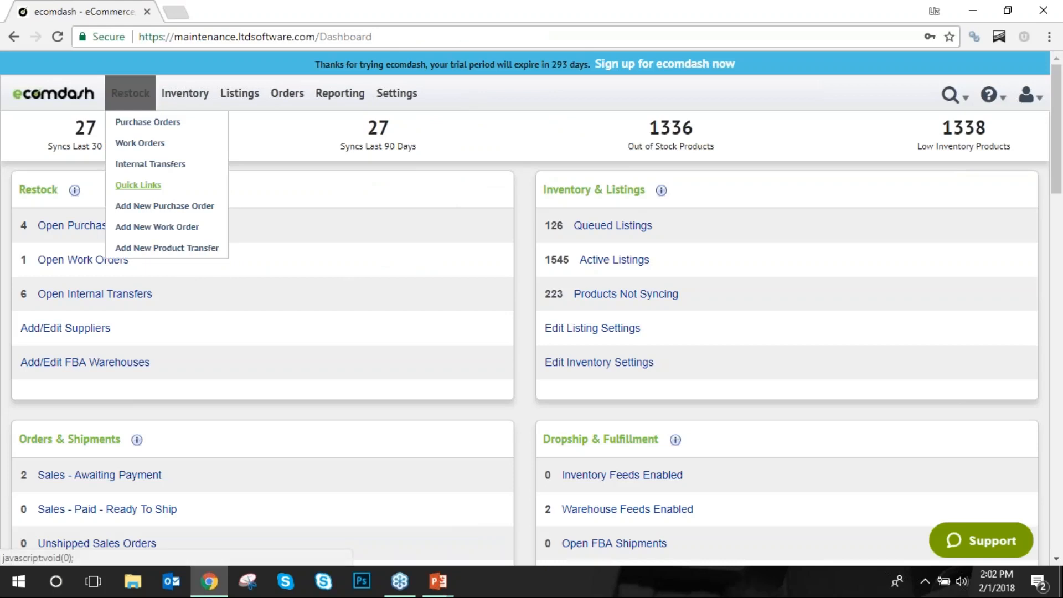
pyautogui.moveTo(175, 99)
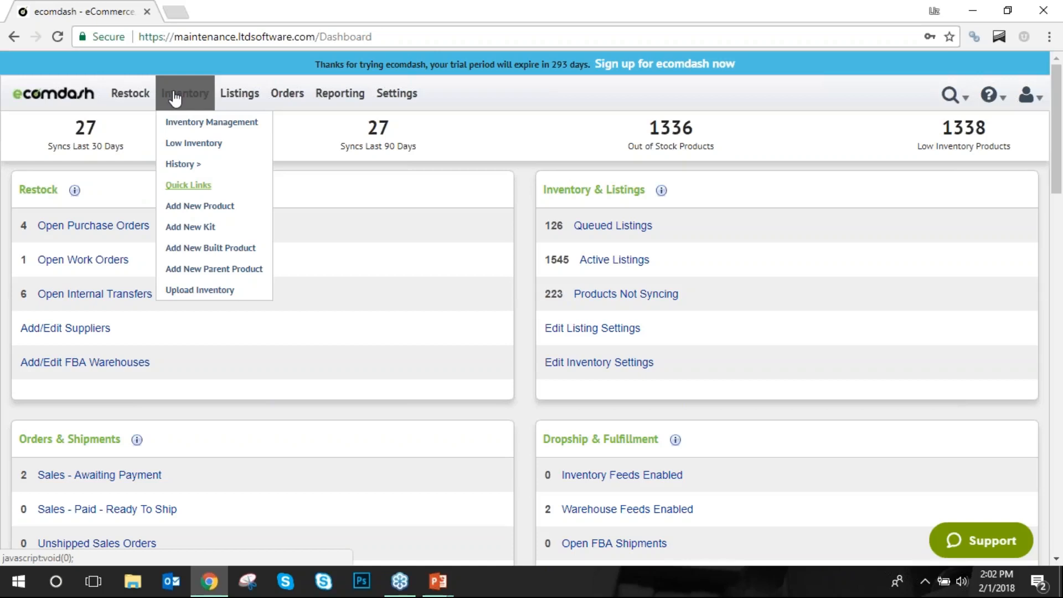
pyautogui.moveTo(237, 95)
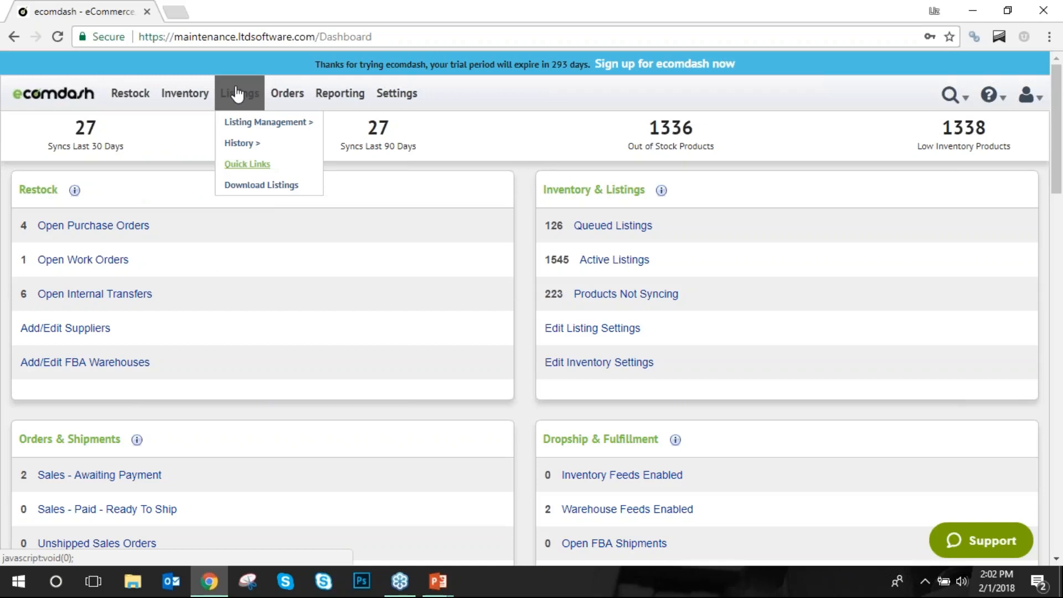
pyautogui.moveTo(248, 123)
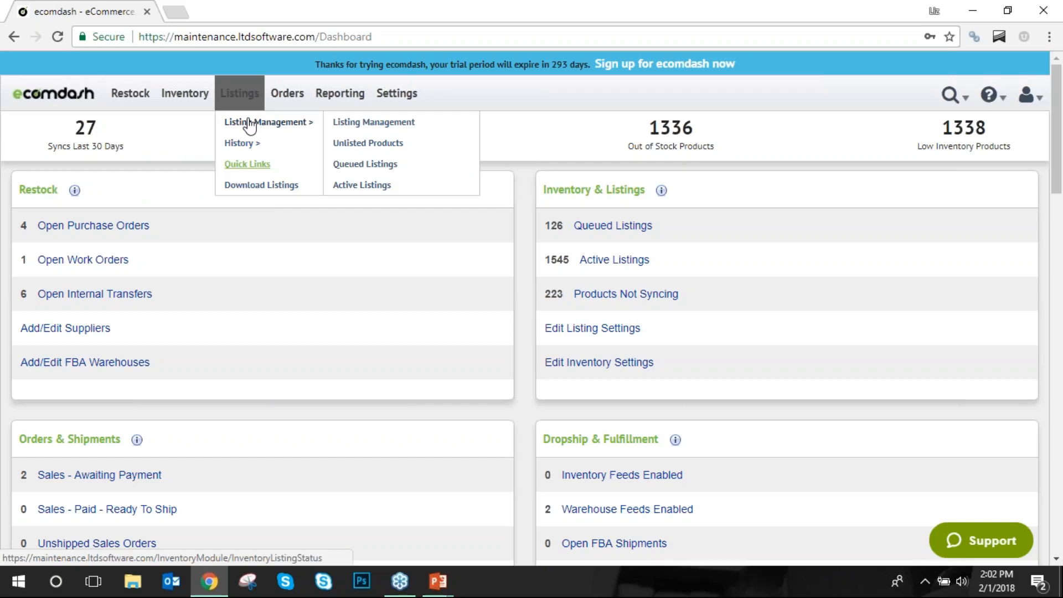
pyautogui.moveTo(293, 97)
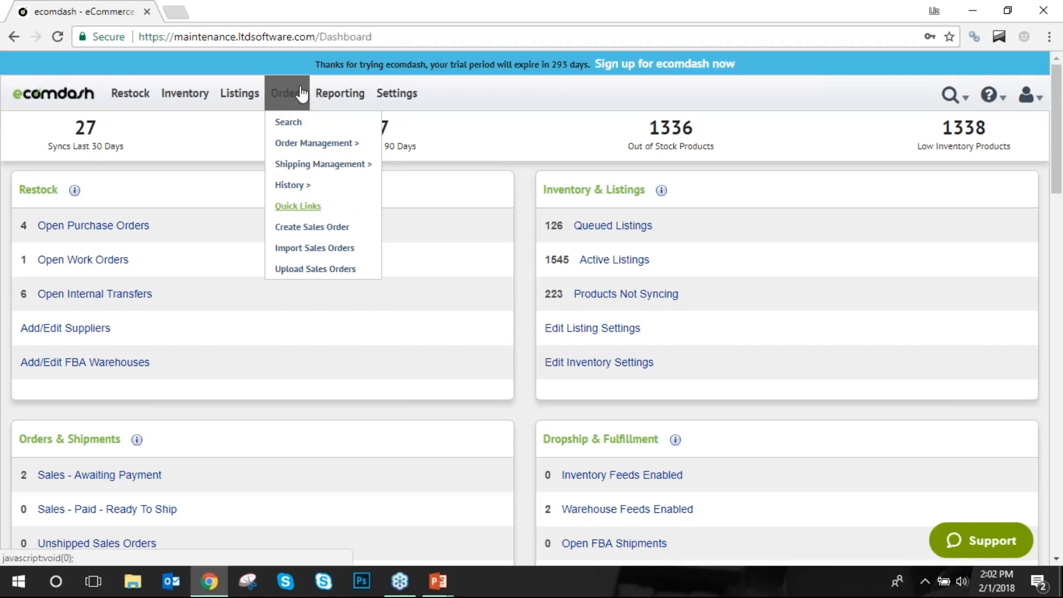
pyautogui.moveTo(356, 94)
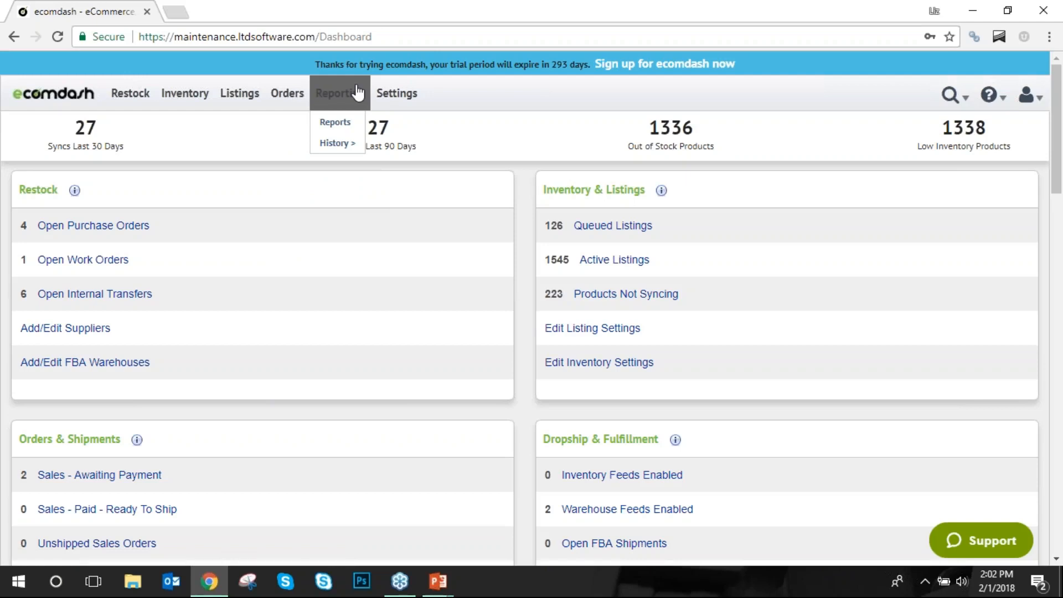
pyautogui.moveTo(418, 95)
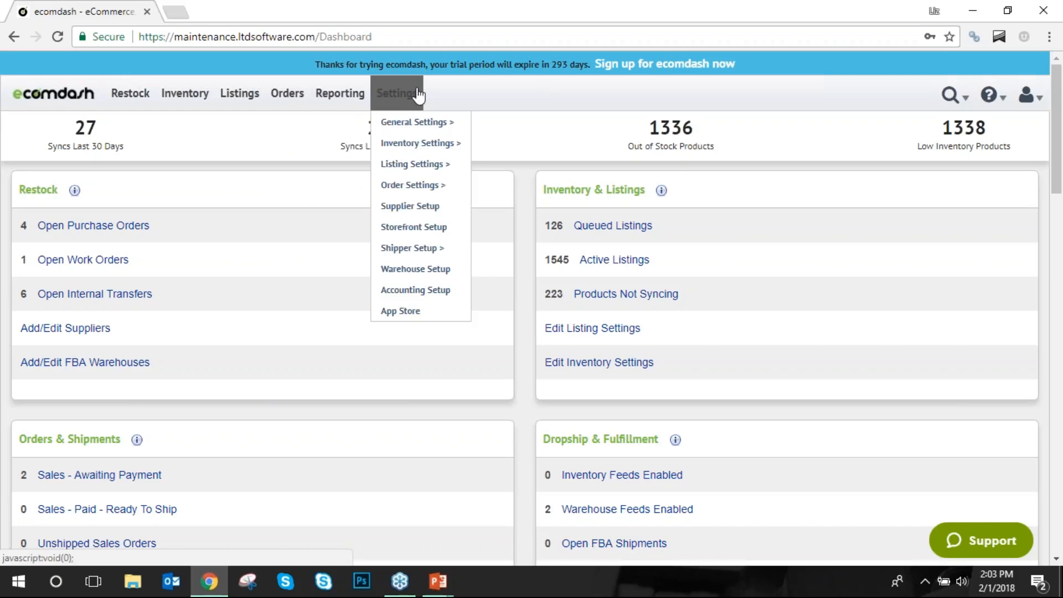
pyautogui.moveTo(427, 246)
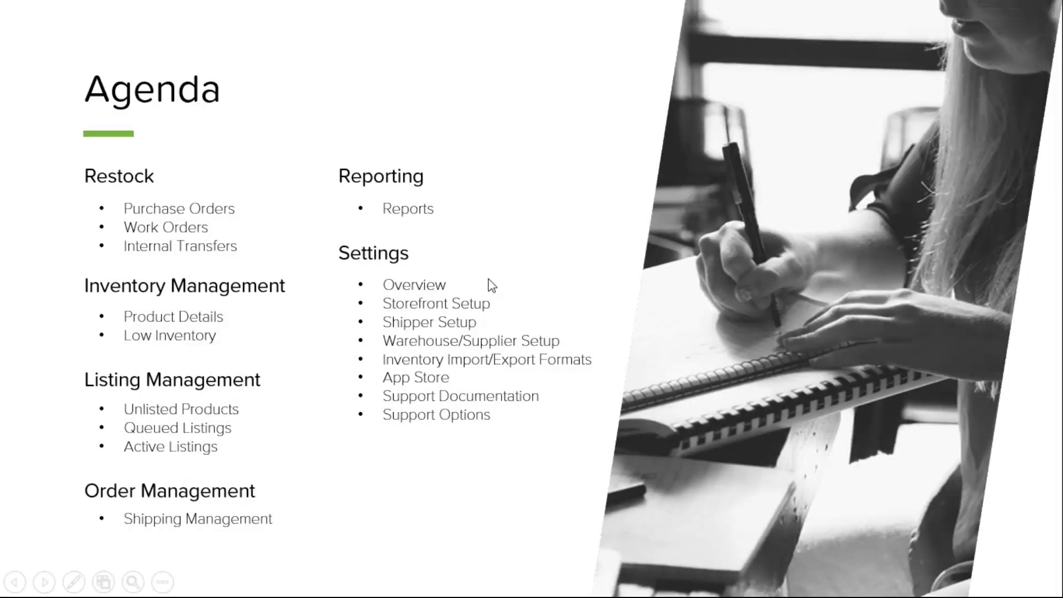
pyautogui.click(488, 279)
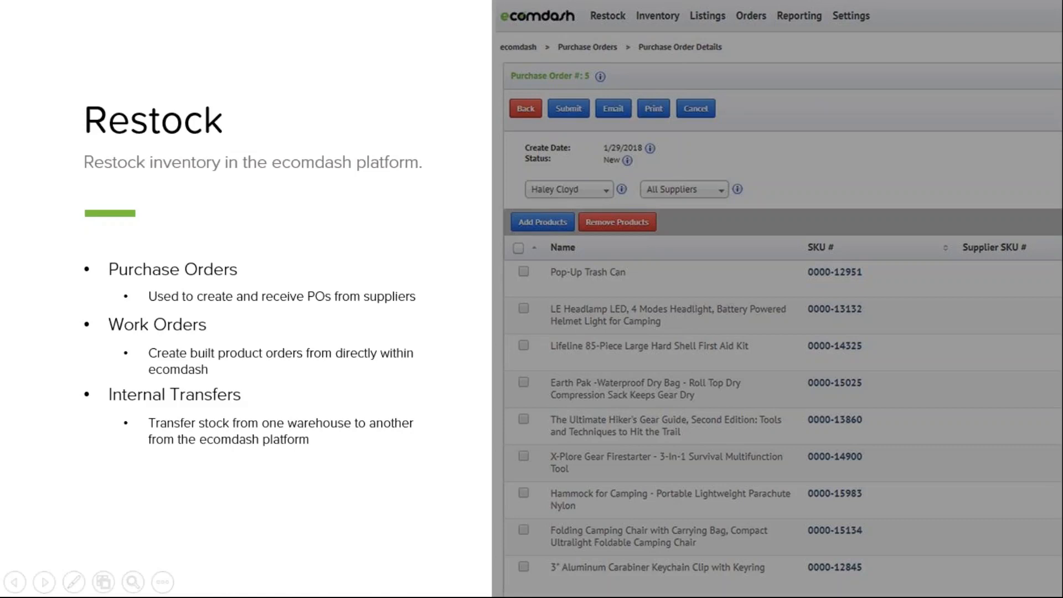
pyautogui.click(743, 297)
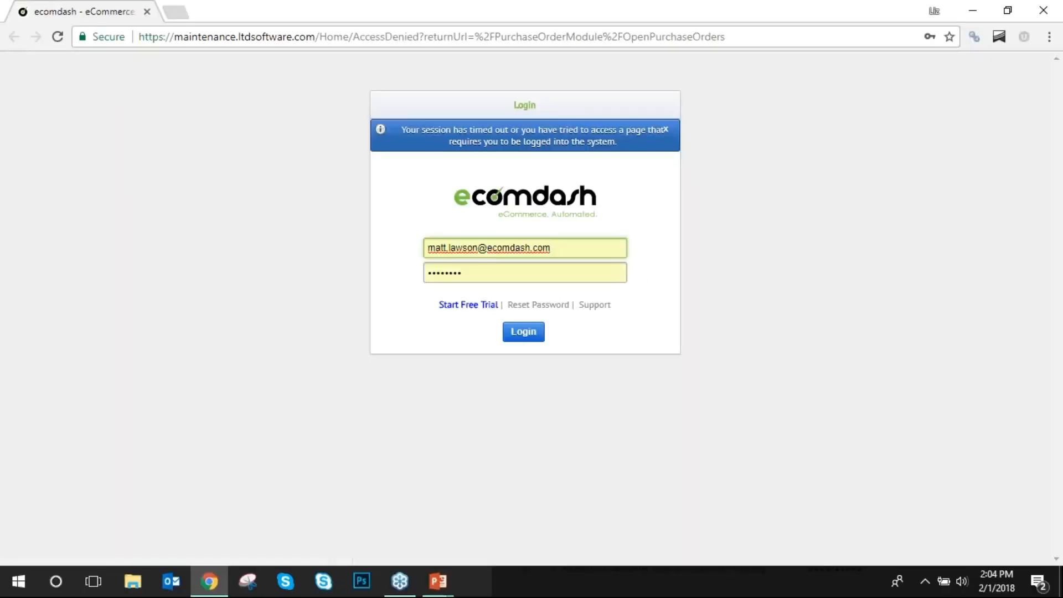
pyautogui.click(532, 334)
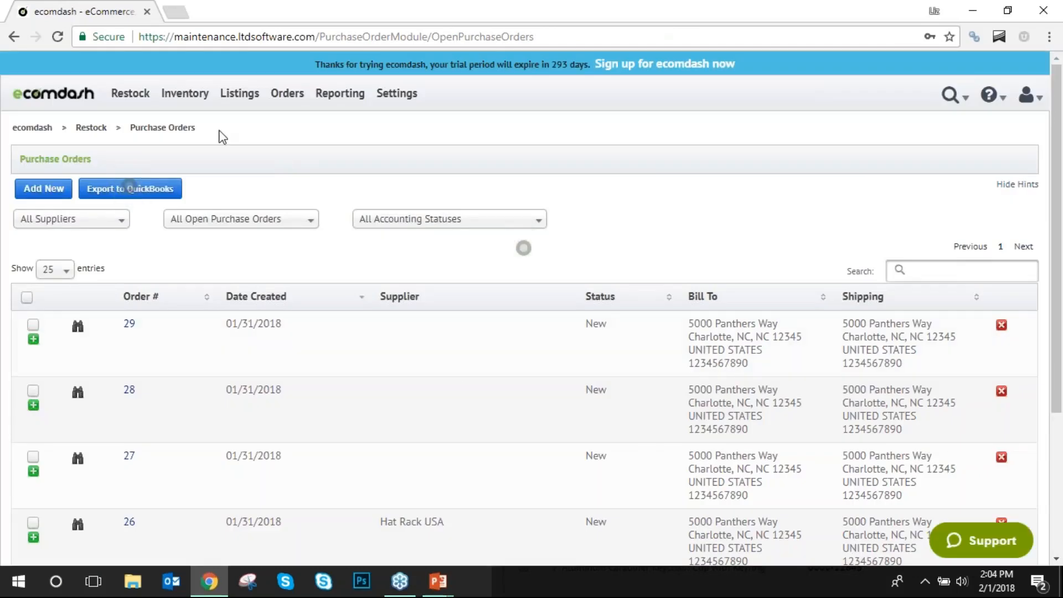
# Expand and collapse purchase orders 28 and 29 to check their products.
pyautogui.moveTo(133, 98)
pyautogui.scroll(-2, 313, 262)
pyautogui.scroll(-1, 311, 261)
pyautogui.scroll(3, 302, 269)
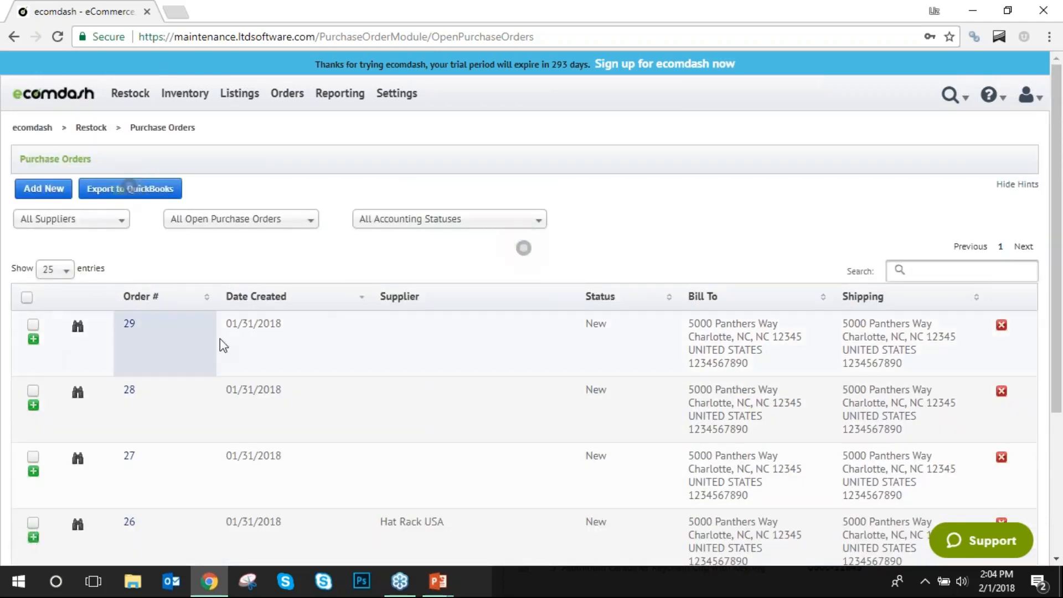
pyautogui.scroll(-3, 225, 346)
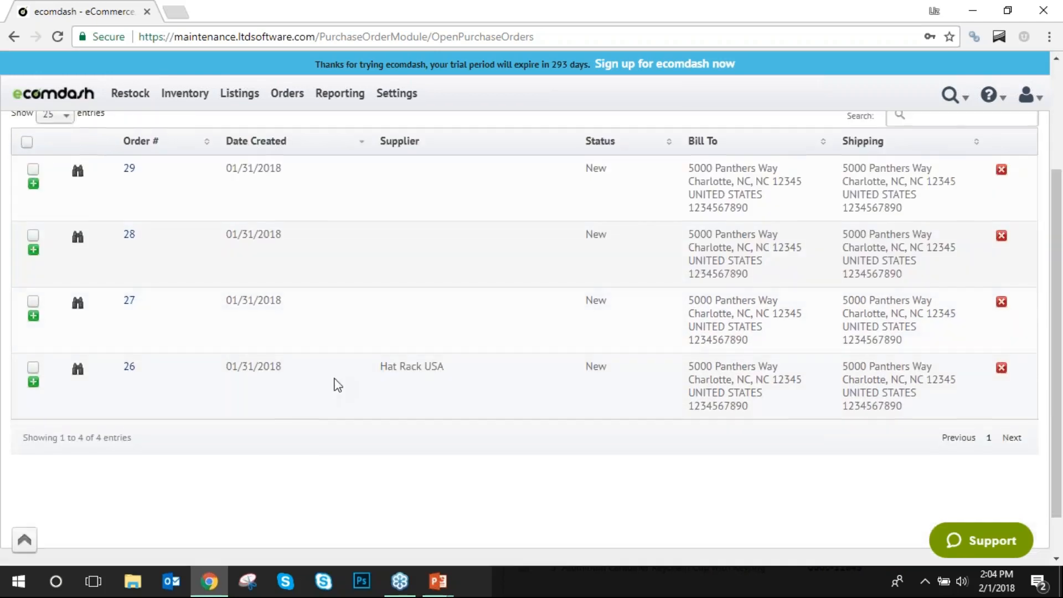
pyautogui.scroll(1, 407, 392)
pyautogui.scroll(2, 407, 392)
pyautogui.scroll(-1, 166, 332)
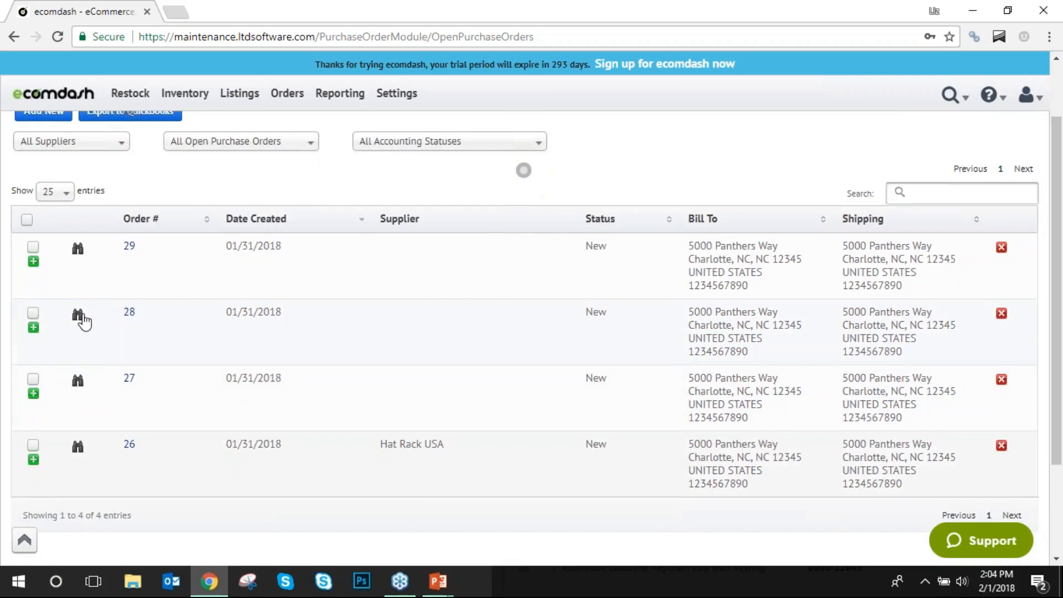
pyautogui.click(34, 327)
pyautogui.click(34, 327)
pyautogui.click(33, 261)
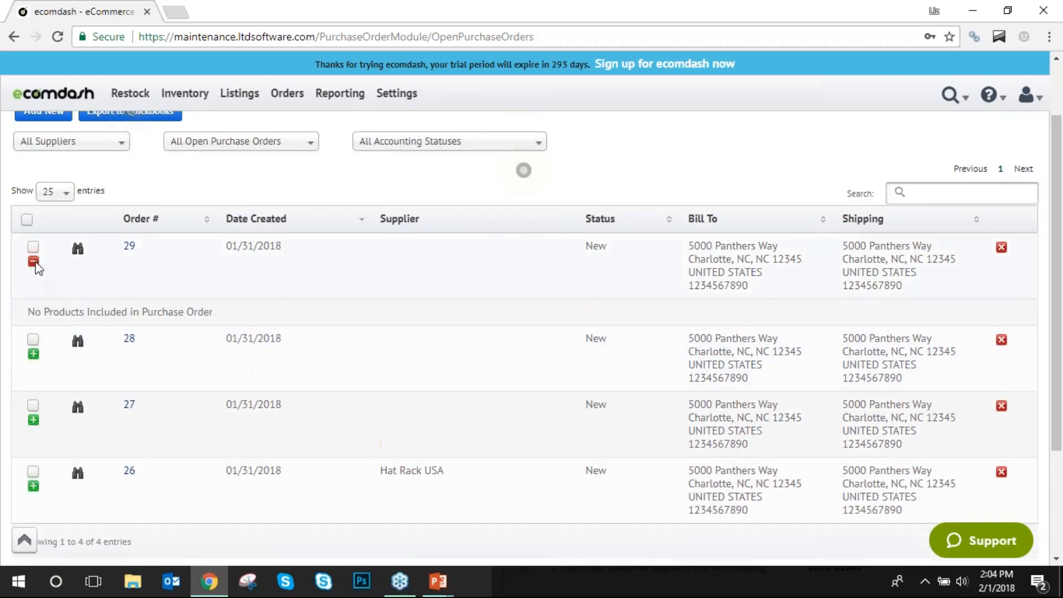
pyautogui.click(33, 261)
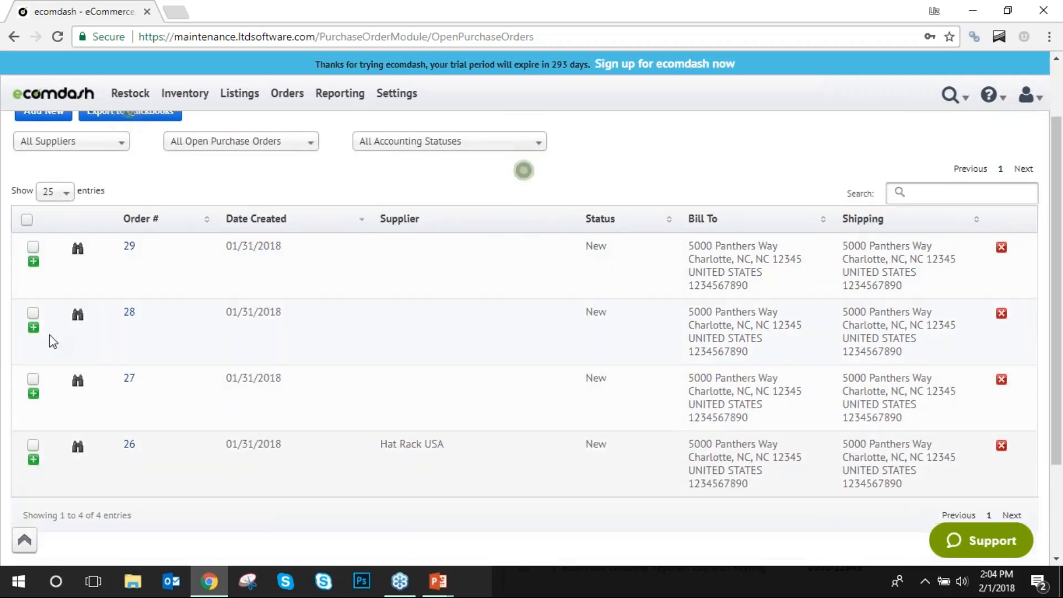
# Check the products of orders 27 and 26, then start new purchase order #30.
pyautogui.click(33, 393)
pyautogui.scroll(-3, 37, 395)
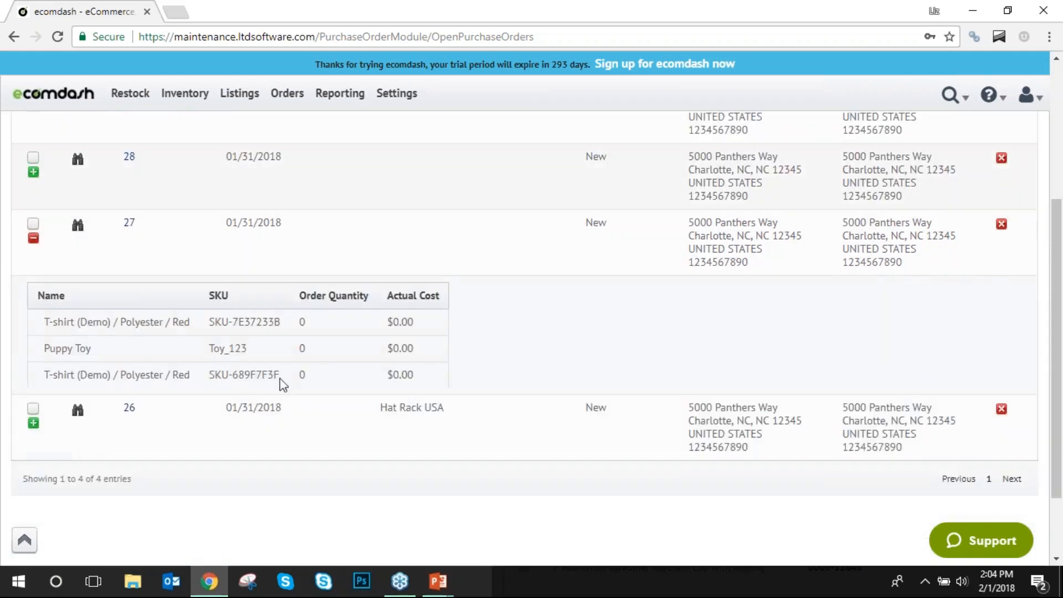
pyautogui.click(33, 238)
pyautogui.click(34, 329)
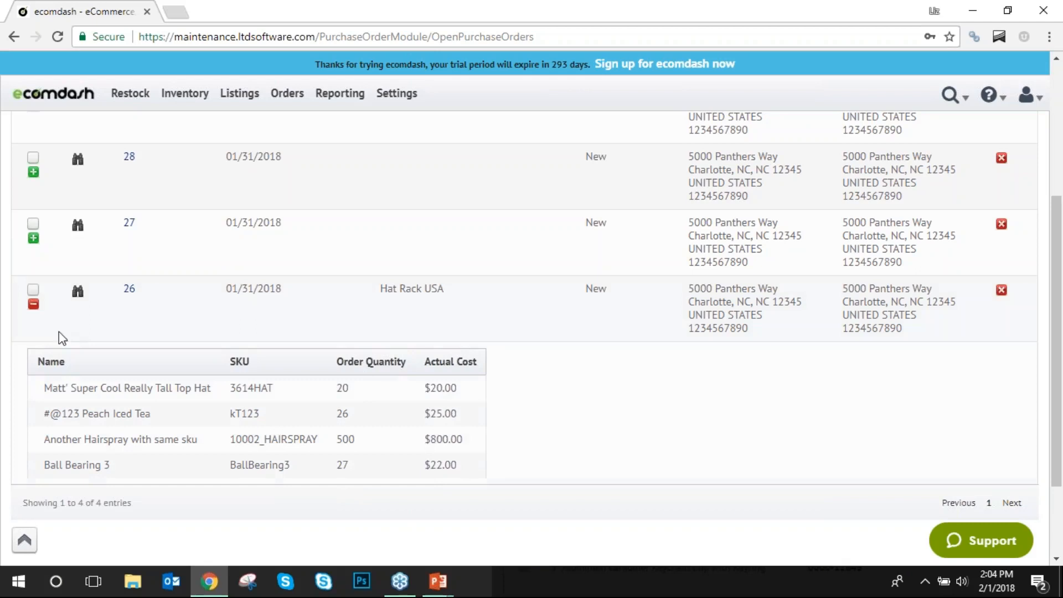
pyautogui.click(34, 304)
pyautogui.scroll(5, 95, 335)
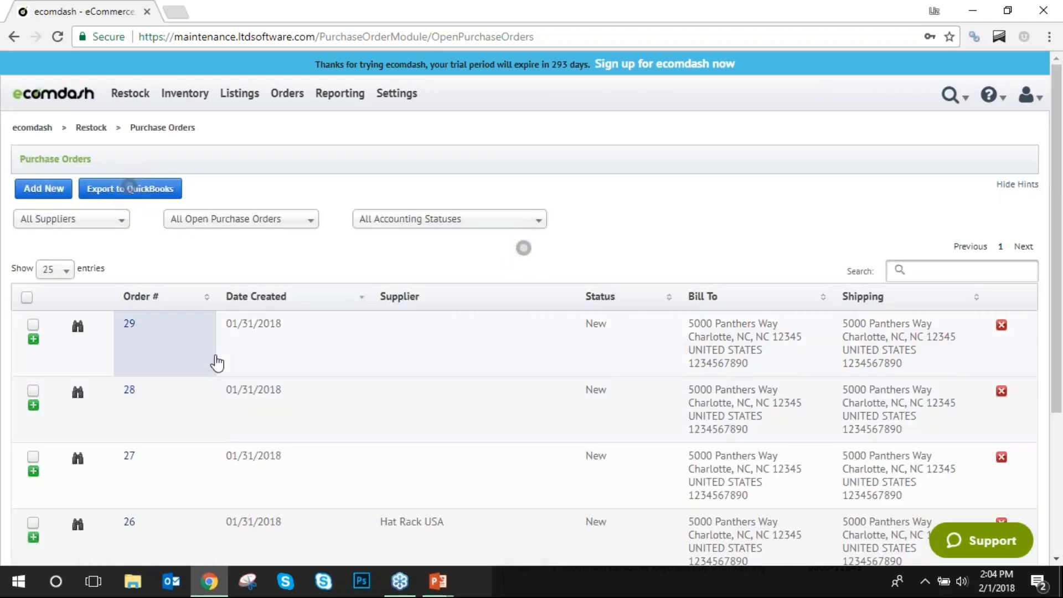
pyautogui.click(56, 192)
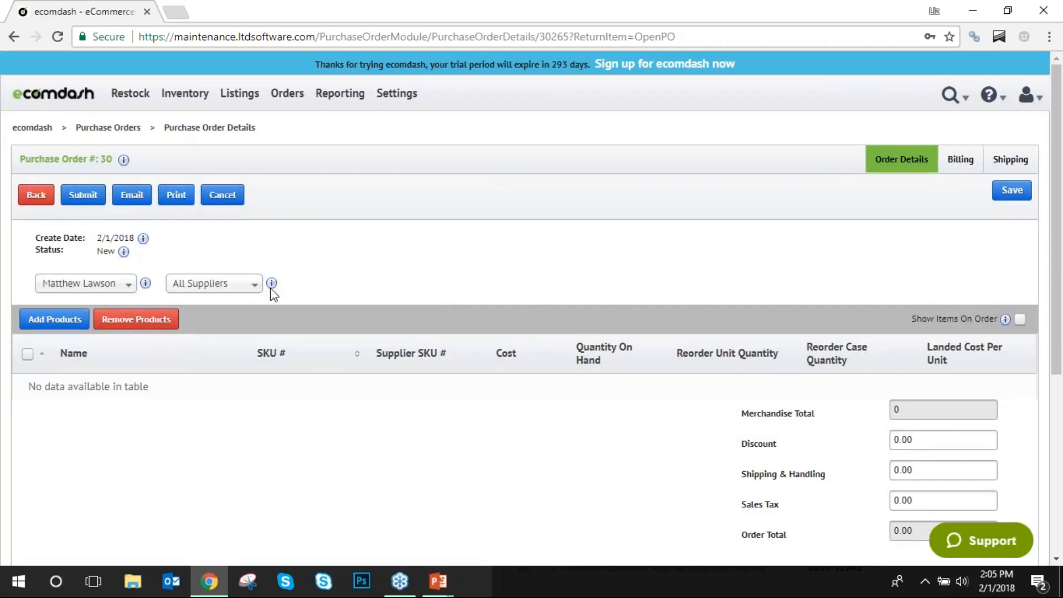
# Look through the supplier and employee choices for order #30, keeping the current values.
pyautogui.click(253, 287)
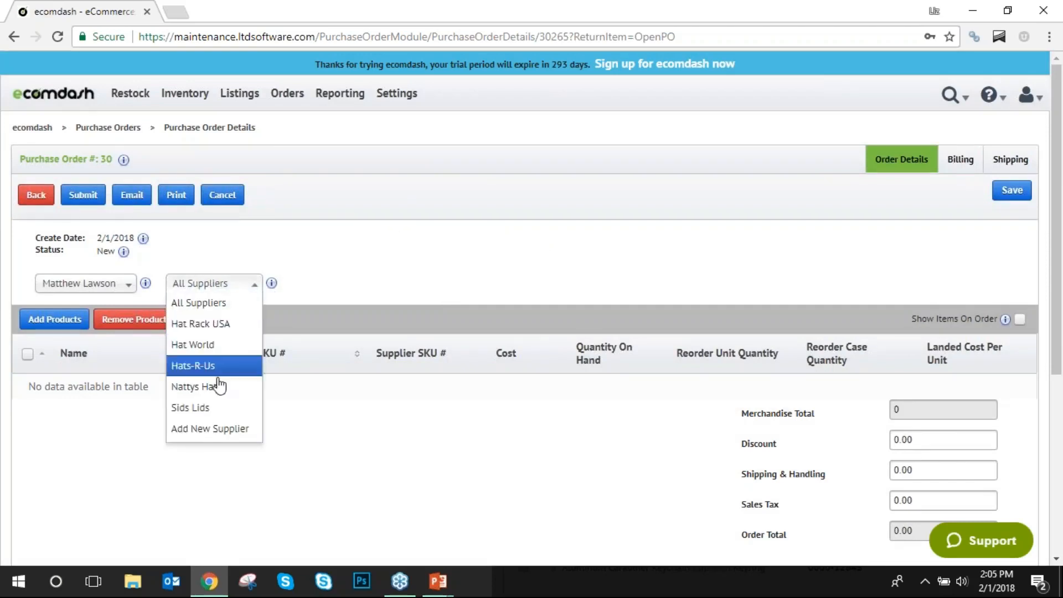
pyautogui.click(343, 280)
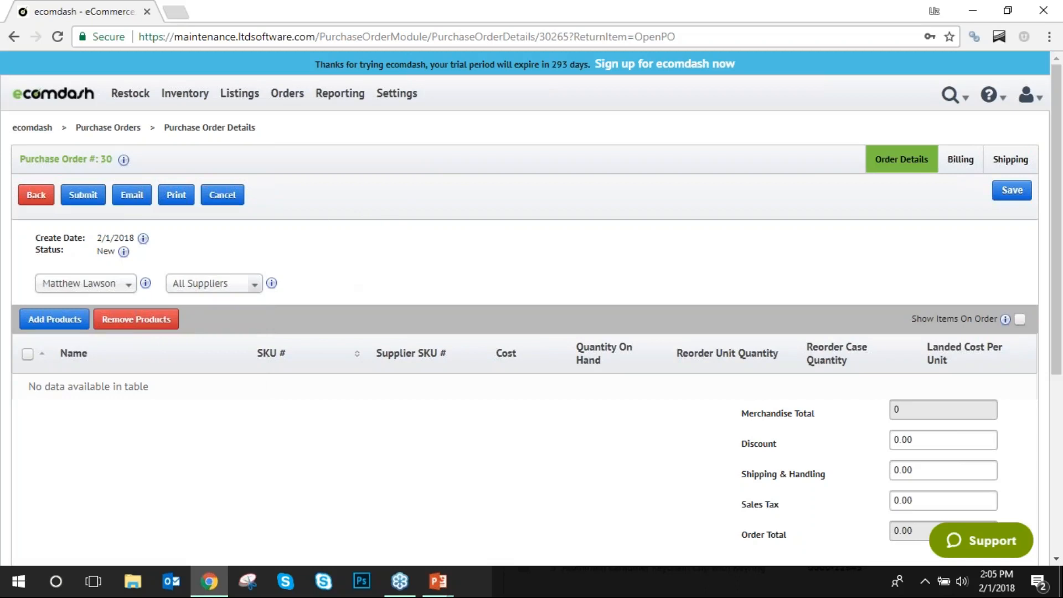
pyautogui.click(127, 286)
pyautogui.click(128, 287)
pyautogui.scroll(-2, 176, 390)
# Add Name Testing with reorder quantity 20 for a 340.00 total, then return to the list.
pyautogui.click(69, 244)
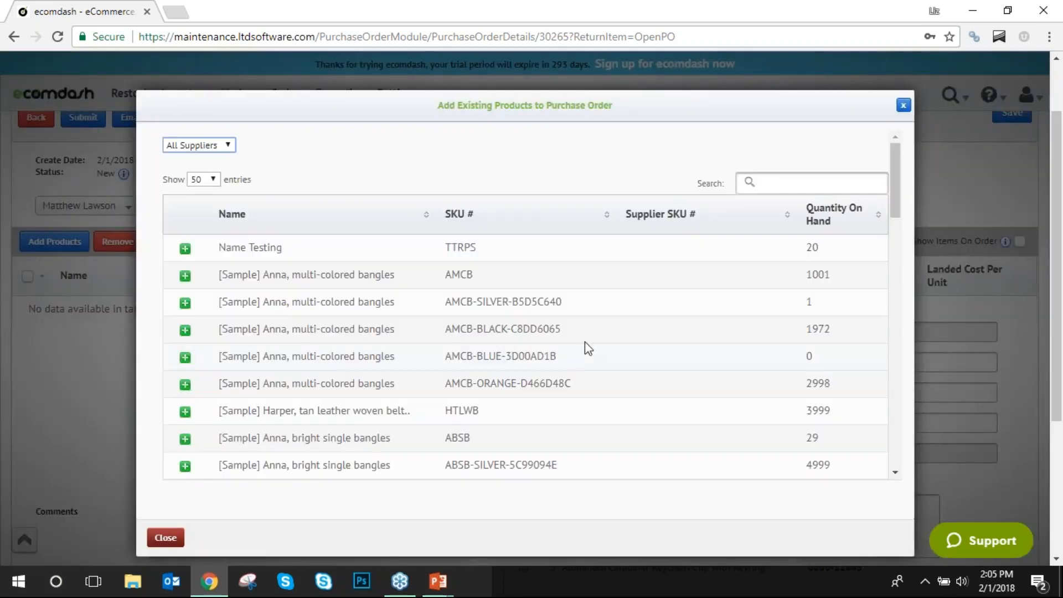
pyautogui.click(185, 249)
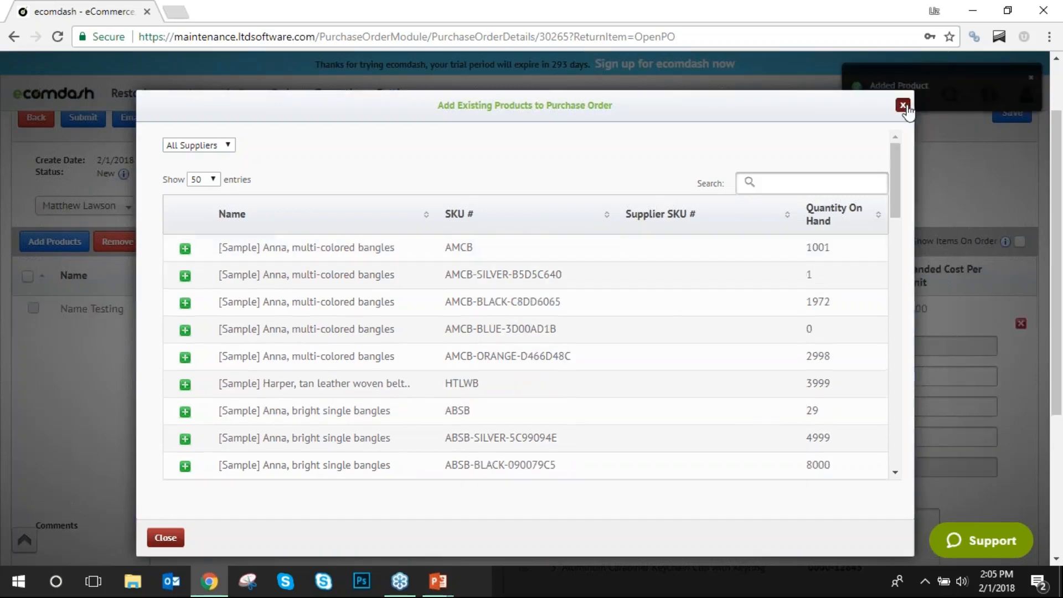
pyautogui.click(903, 106)
pyautogui.click(691, 312)
pyautogui.write('20')
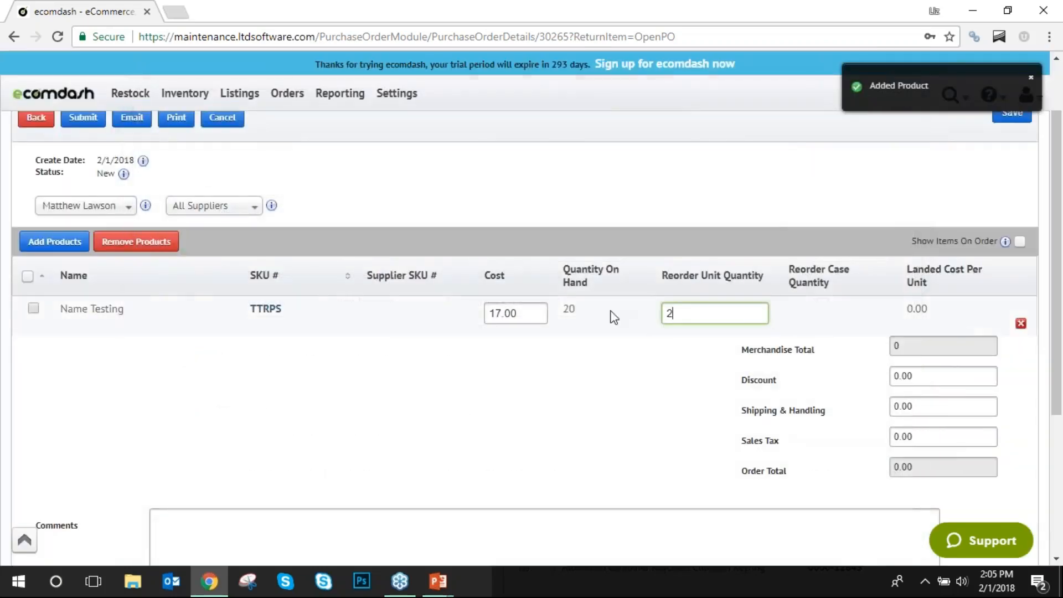
pyautogui.click(596, 359)
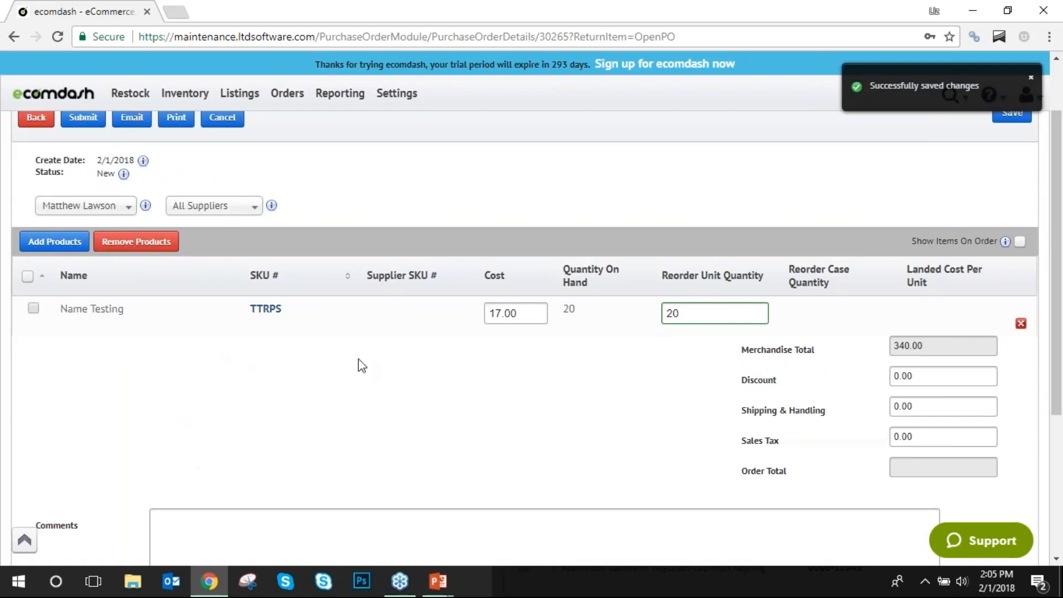
pyautogui.scroll(2, 357, 359)
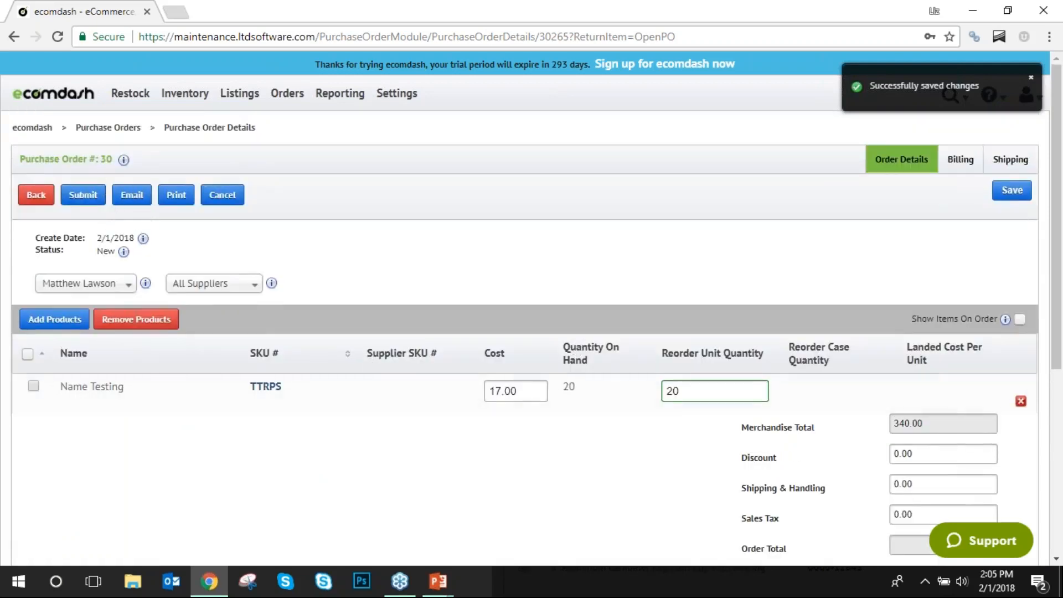
pyautogui.click(37, 200)
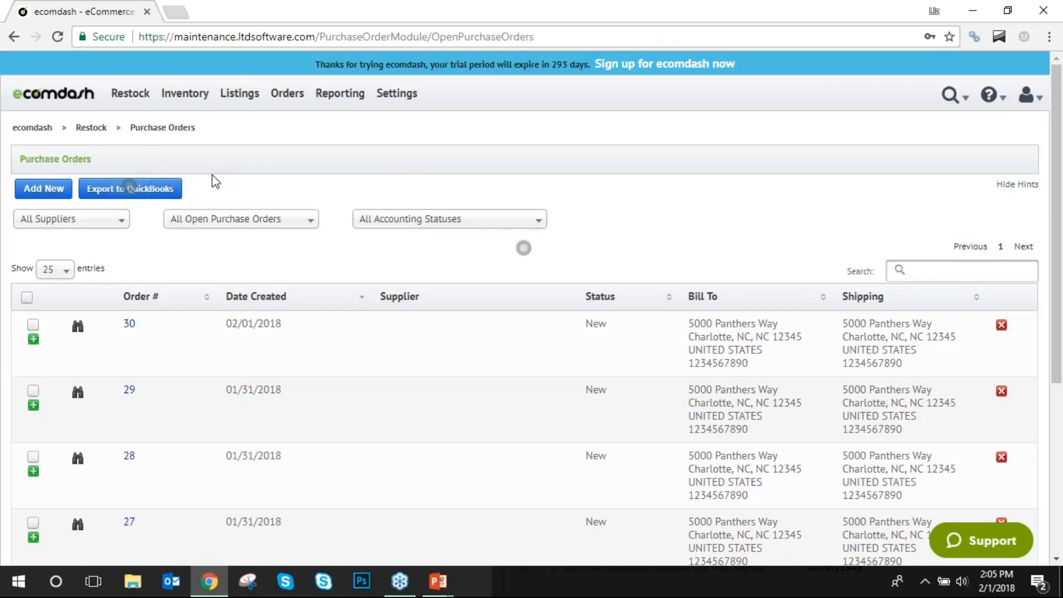
# Tick order 30, then go to Restock > Work Orders to see open work order #9.
pyautogui.click(32, 325)
pyautogui.click(130, 93)
pyautogui.click(137, 144)
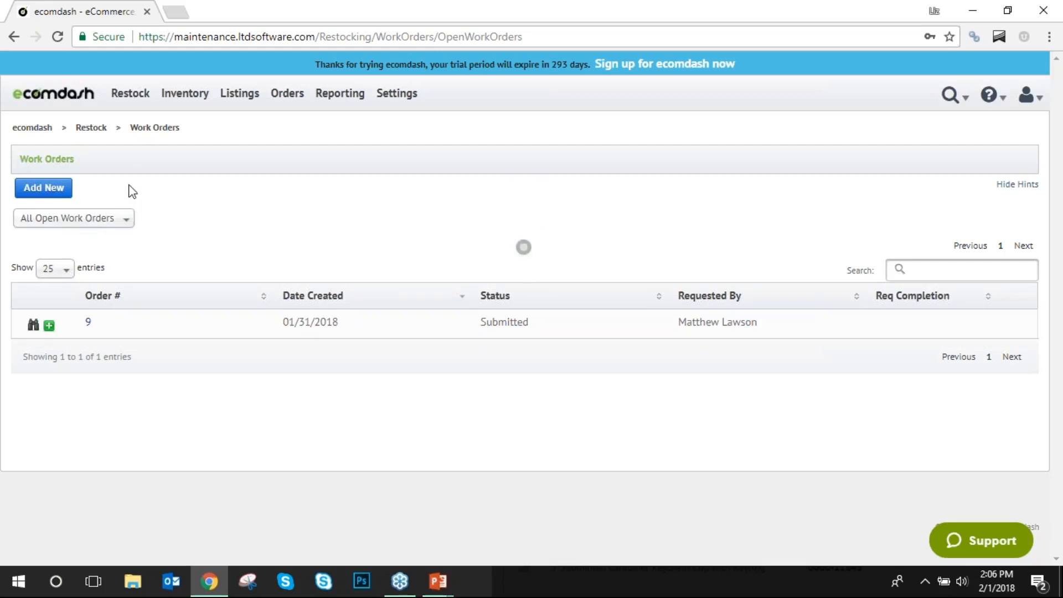
# Start a new internal transfer from Petes Warehouse to The Hat Warehouse.
pyautogui.moveTo(130, 96)
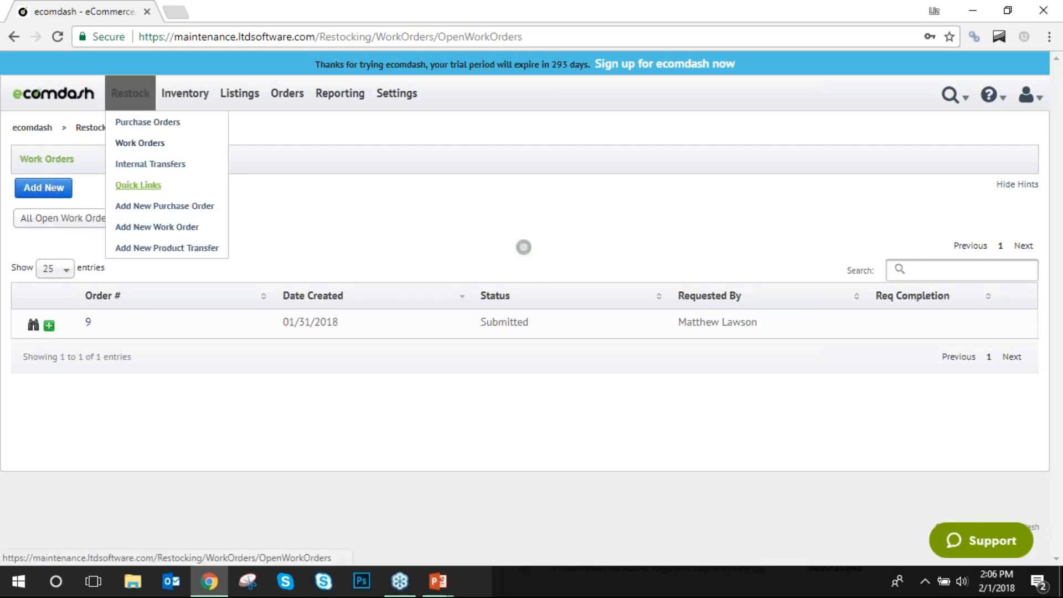
pyautogui.click(135, 165)
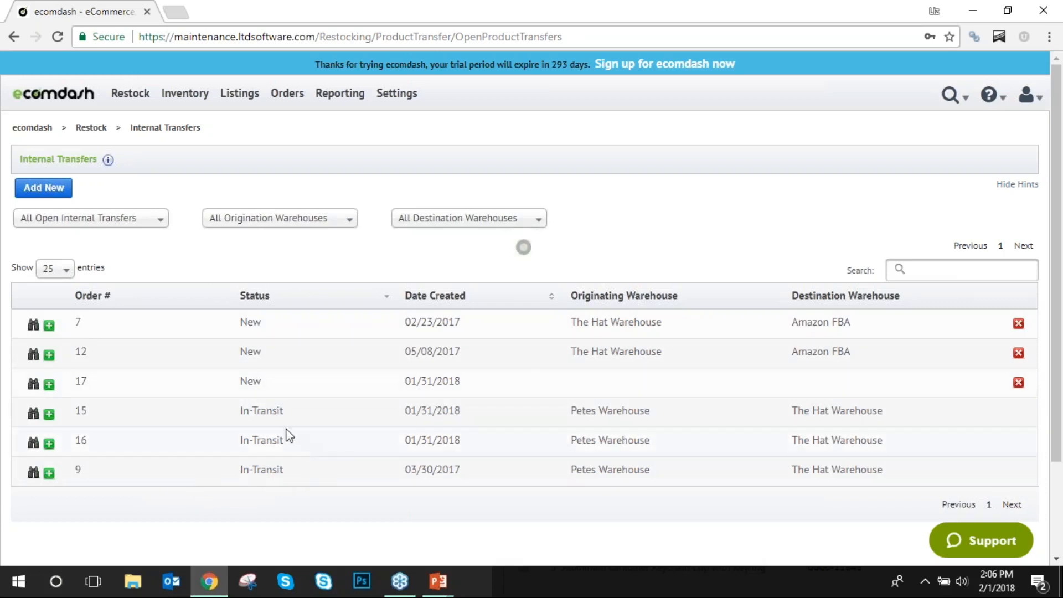
pyautogui.click(64, 197)
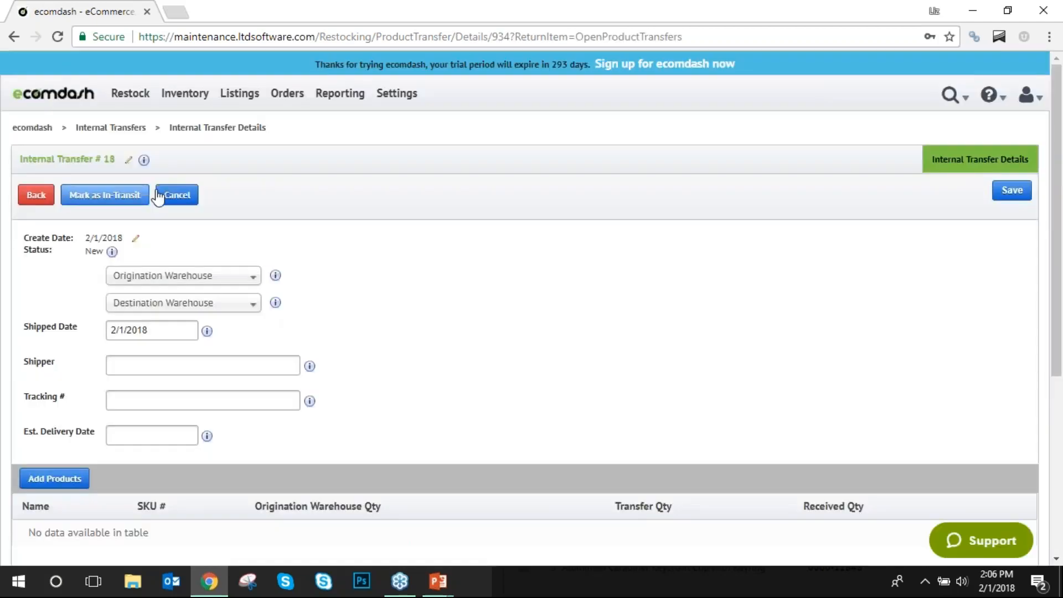
pyautogui.click(223, 280)
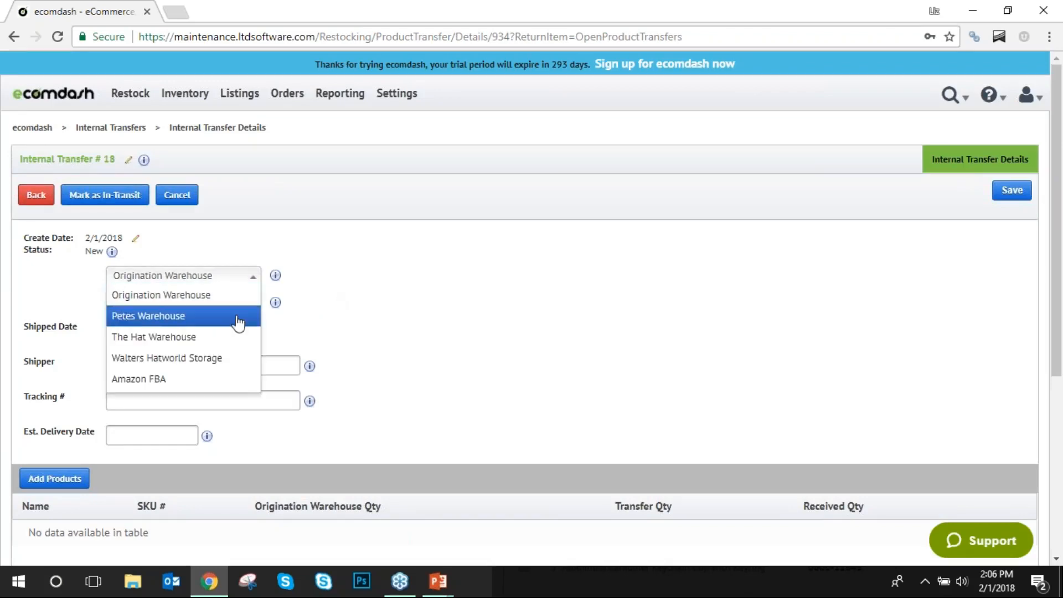
pyautogui.click(238, 323)
pyautogui.click(249, 304)
pyautogui.click(242, 362)
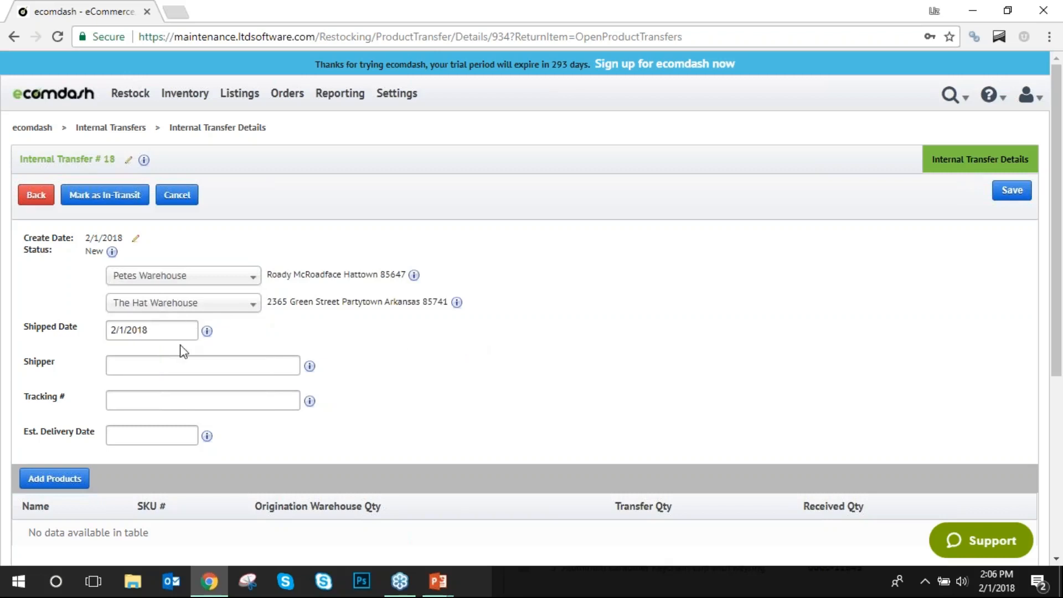
# Add Name Testing to the transfer with a transfer quantity of 5.
pyautogui.scroll(-3, 140, 356)
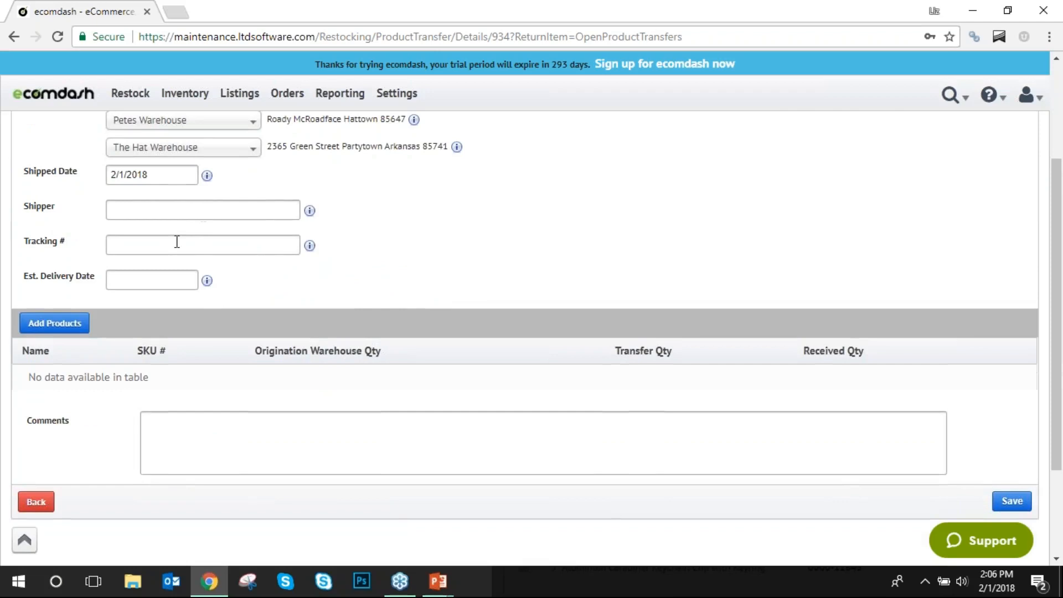
pyautogui.click(67, 324)
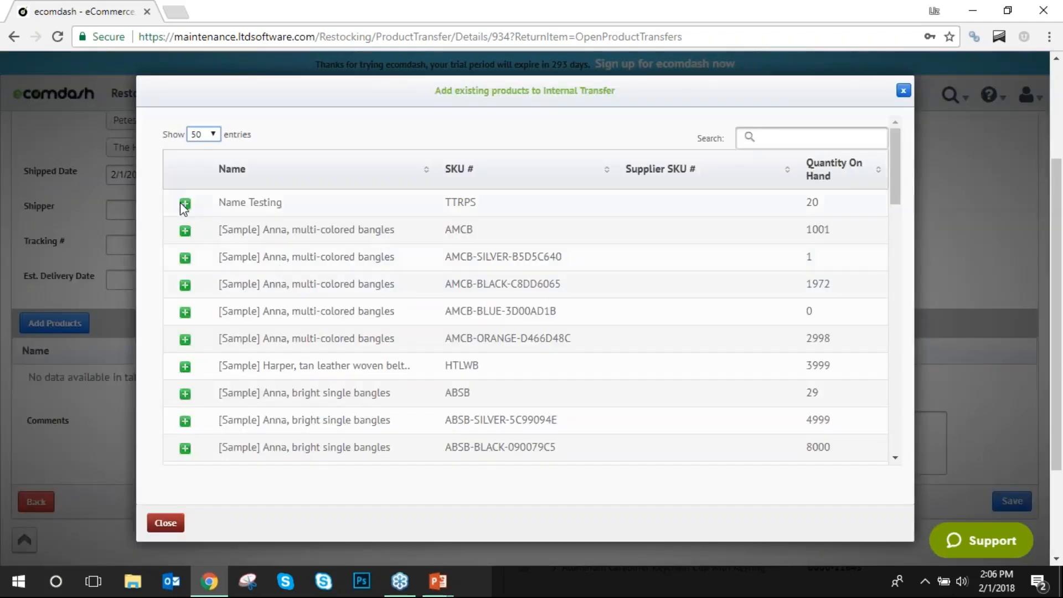
pyautogui.click(185, 204)
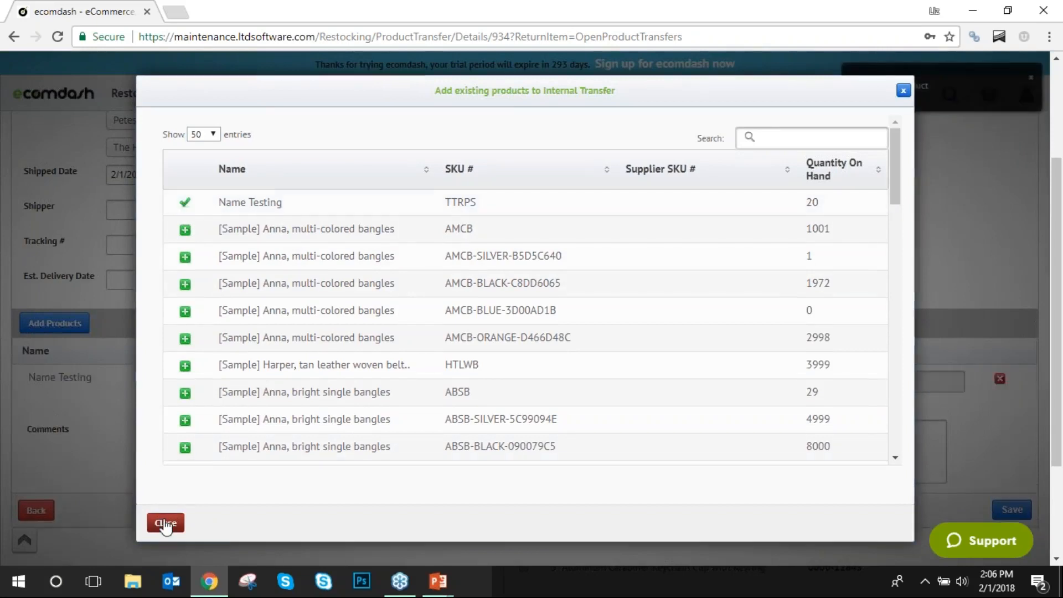
pyautogui.click(165, 523)
pyautogui.click(633, 383)
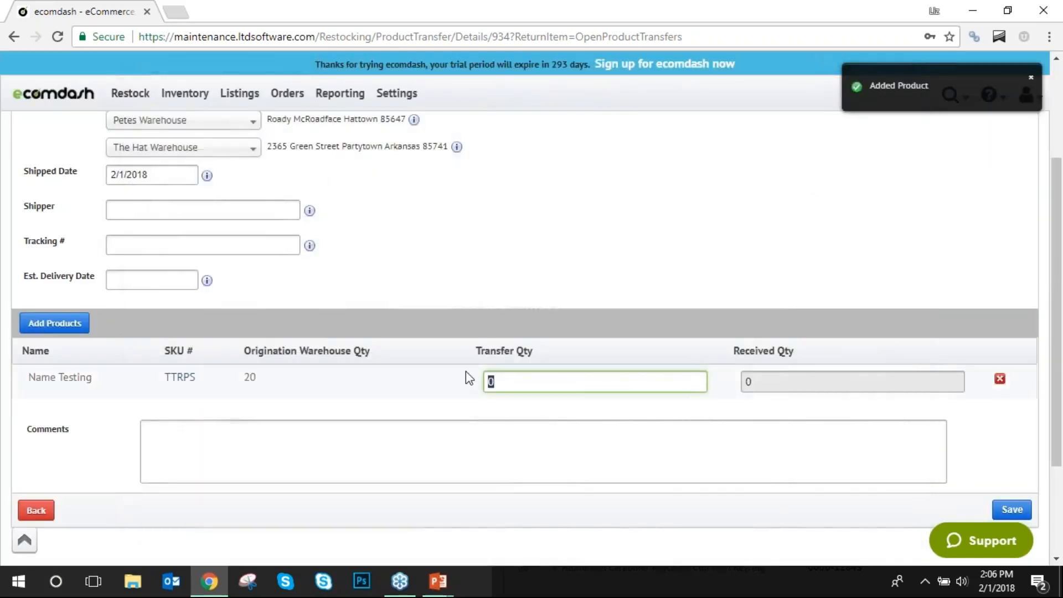
pyautogui.write('5')
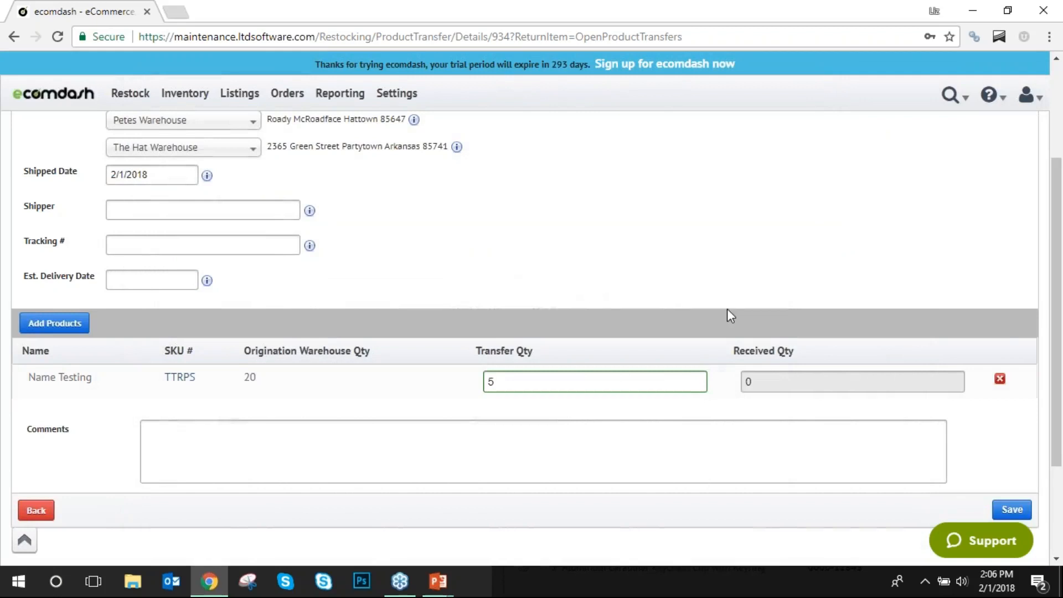
# Return to the internal transfers list and close the browser to get back to the presentation.
pyautogui.scroll(3, 728, 313)
pyautogui.scroll(-3, 728, 316)
pyautogui.scroll(1, 729, 316)
pyautogui.scroll(-1, 665, 299)
pyautogui.scroll(3, 540, 328)
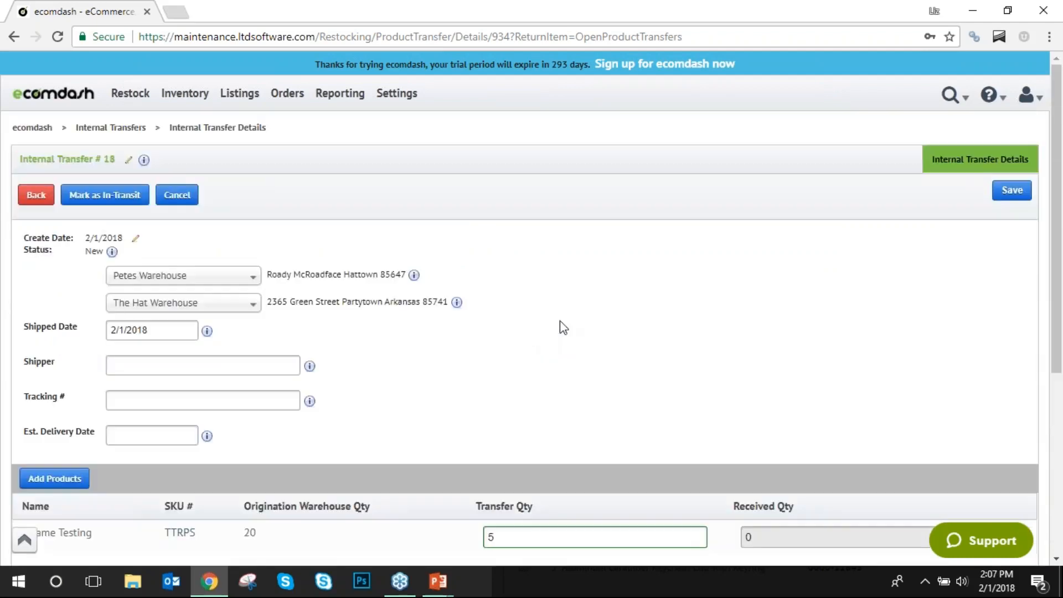
pyautogui.scroll(-4, 655, 330)
pyautogui.scroll(3, 686, 373)
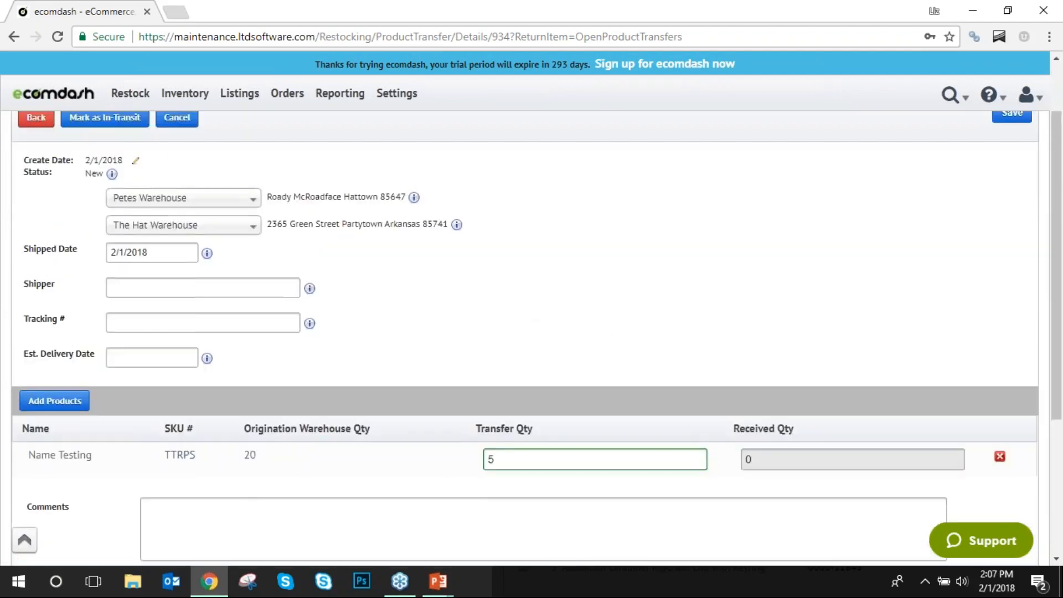
pyautogui.click(35, 117)
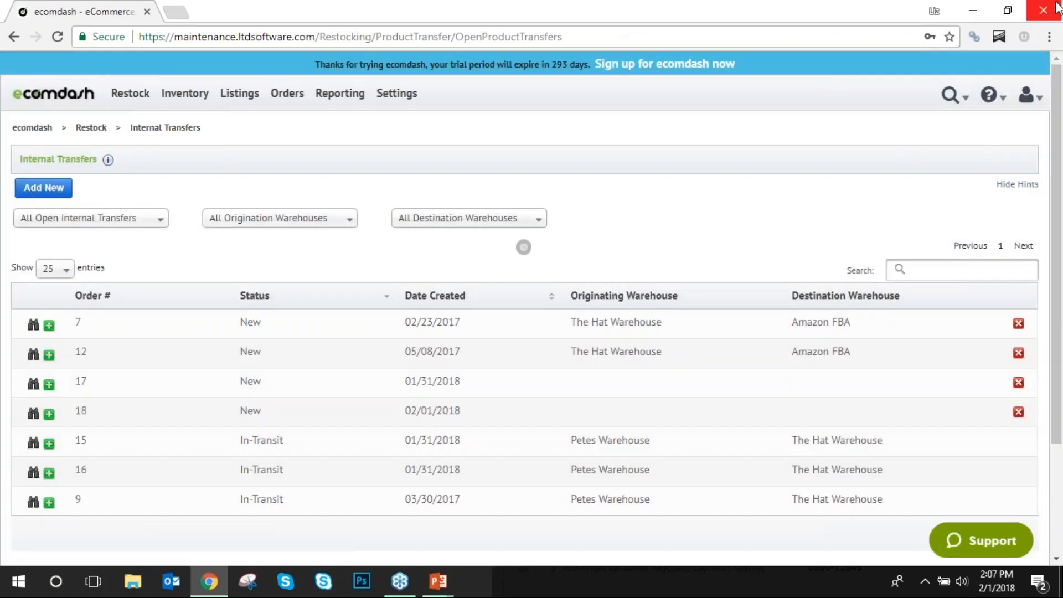
pyautogui.click(1055, 8)
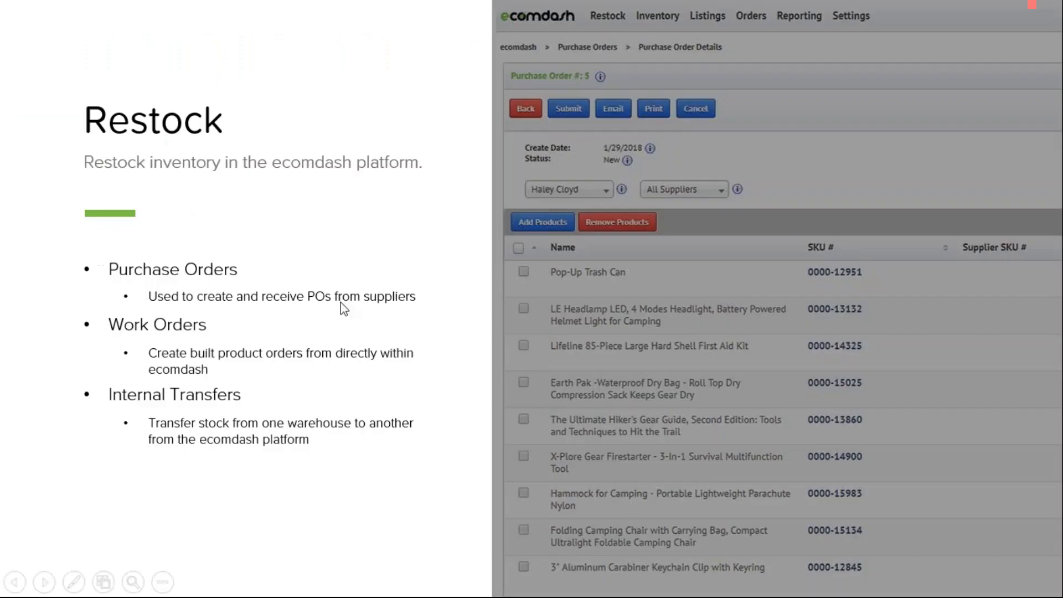
# Advance to the Inventory slide and follow its link to the ecomdash All Inventory page.
pyautogui.click(358, 252)
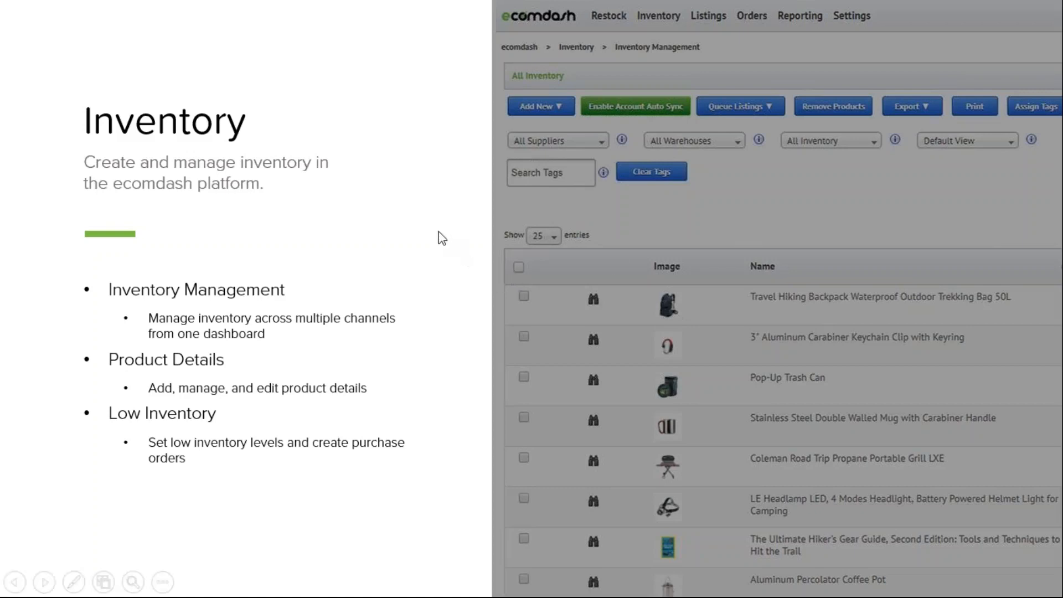
pyautogui.click(795, 293)
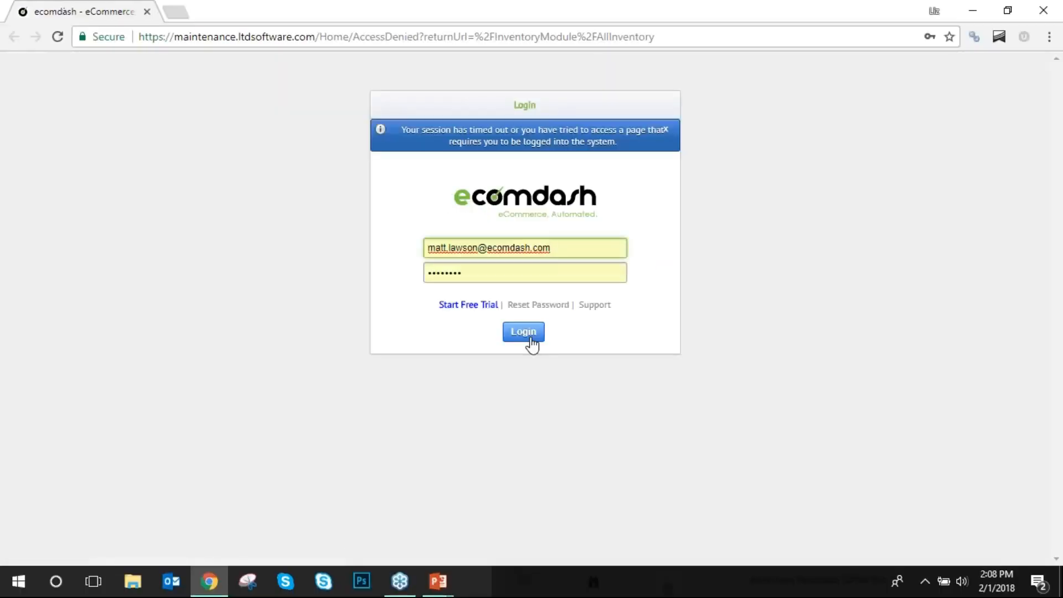
# Log in and scroll through the All Inventory product list with SKU, quantity and date added.
pyautogui.click(530, 337)
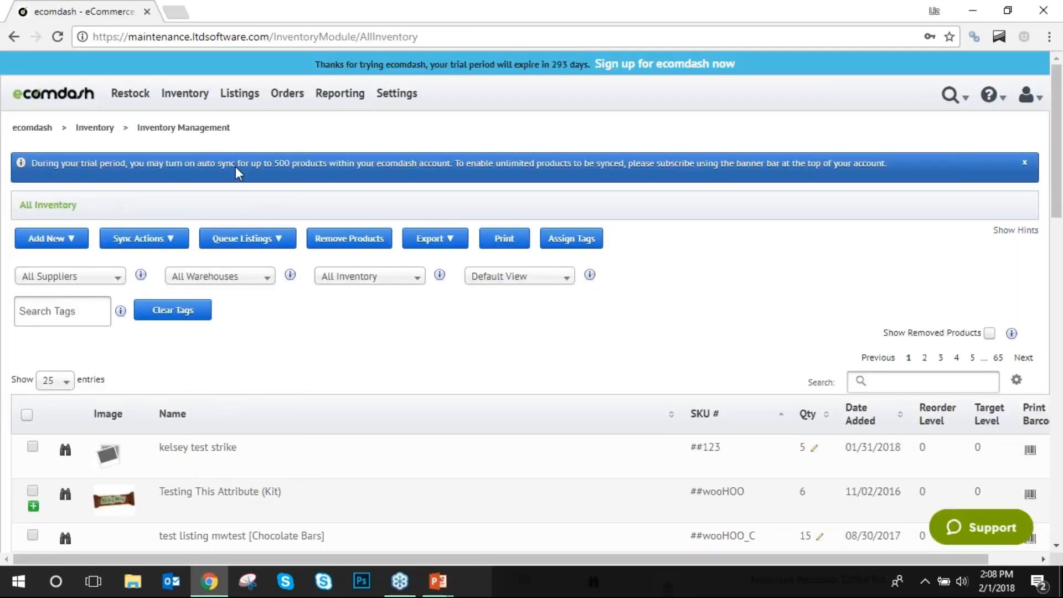
pyautogui.moveTo(186, 95)
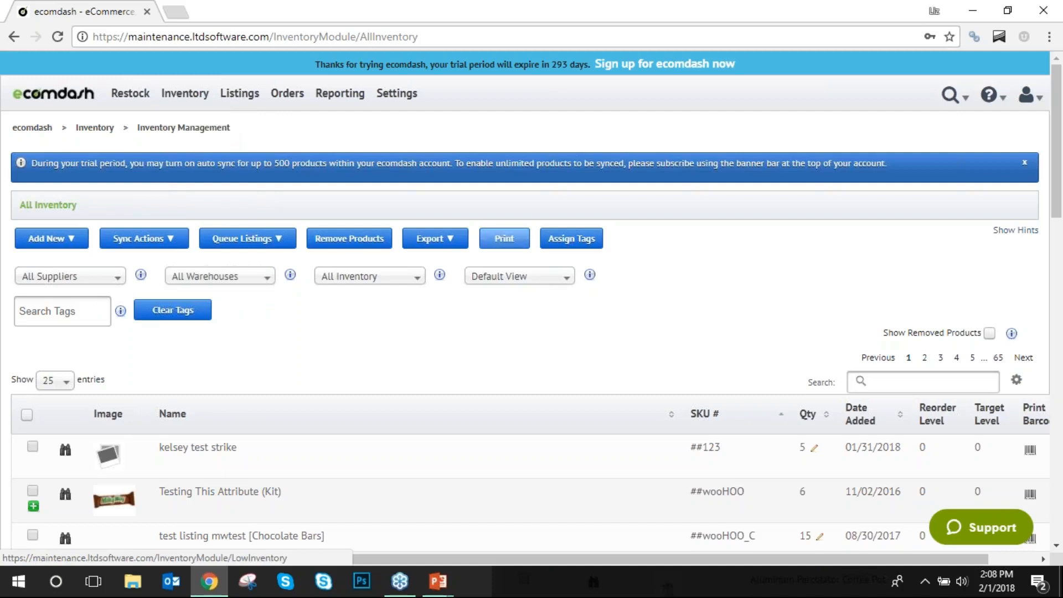
pyautogui.scroll(-1, 507, 291)
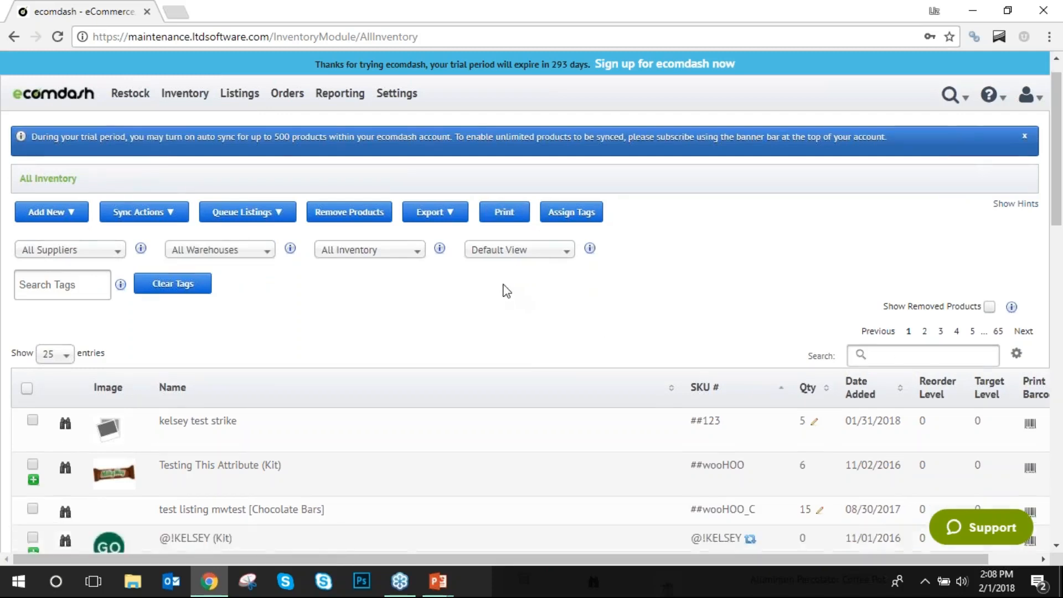
pyautogui.scroll(-2, 504, 288)
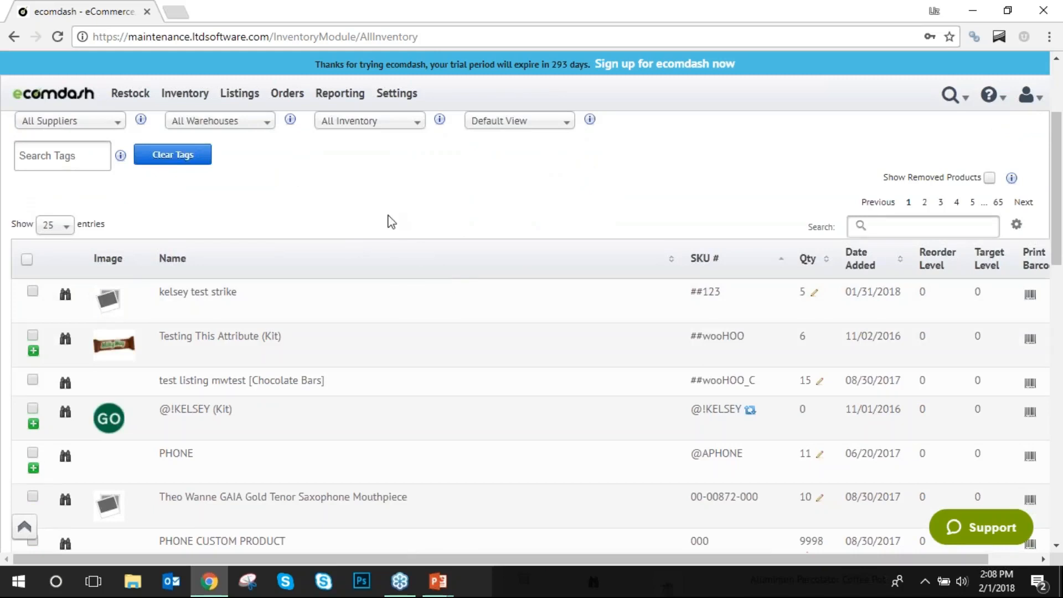
pyautogui.scroll(-3, 377, 238)
pyautogui.scroll(-6, 369, 250)
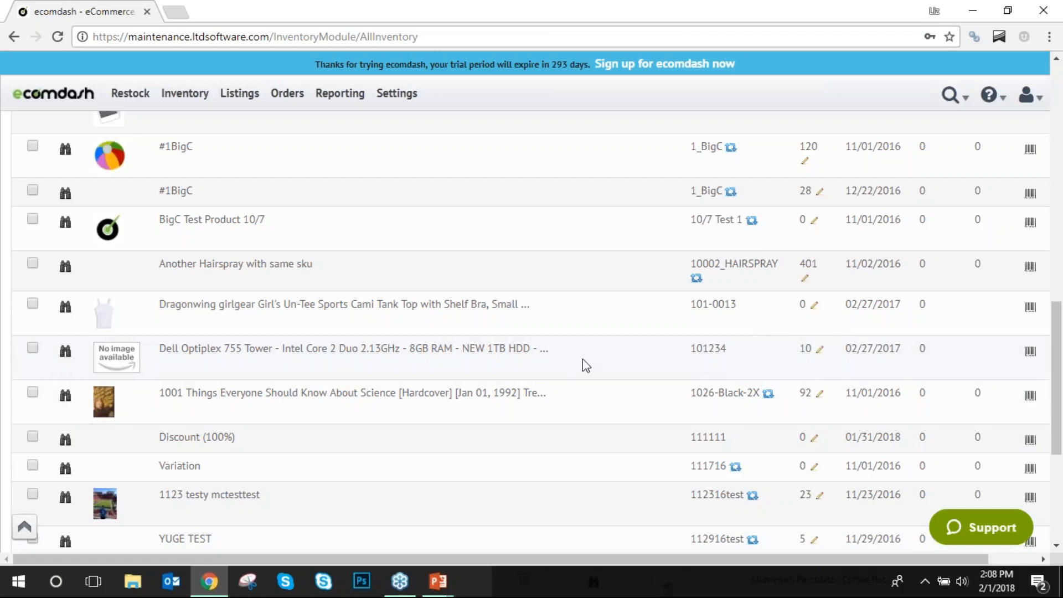
pyautogui.scroll(-1, 540, 390)
pyautogui.scroll(10, 540, 391)
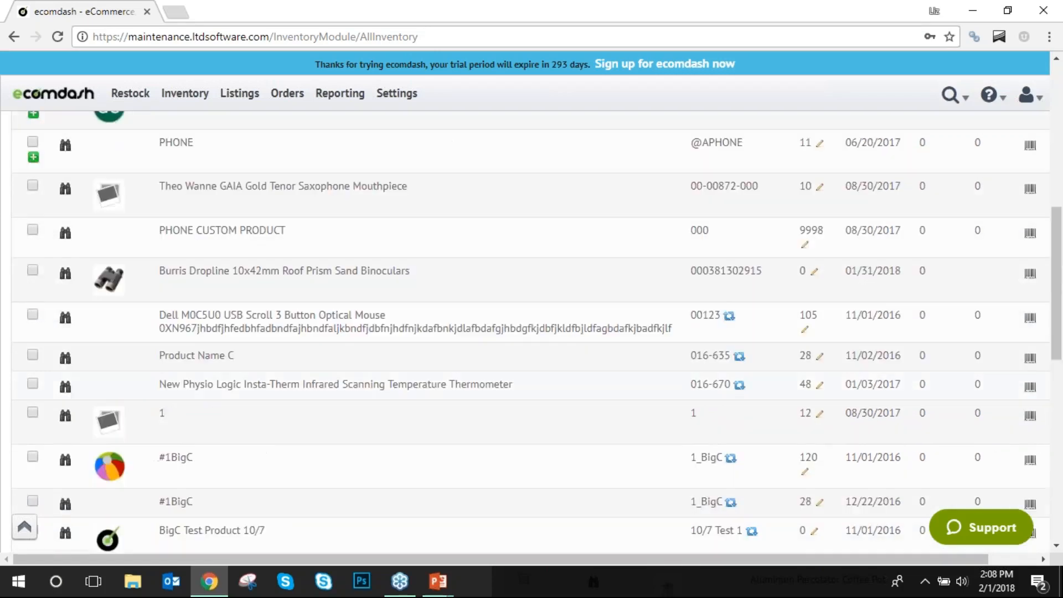
pyautogui.scroll(3, 573, 387)
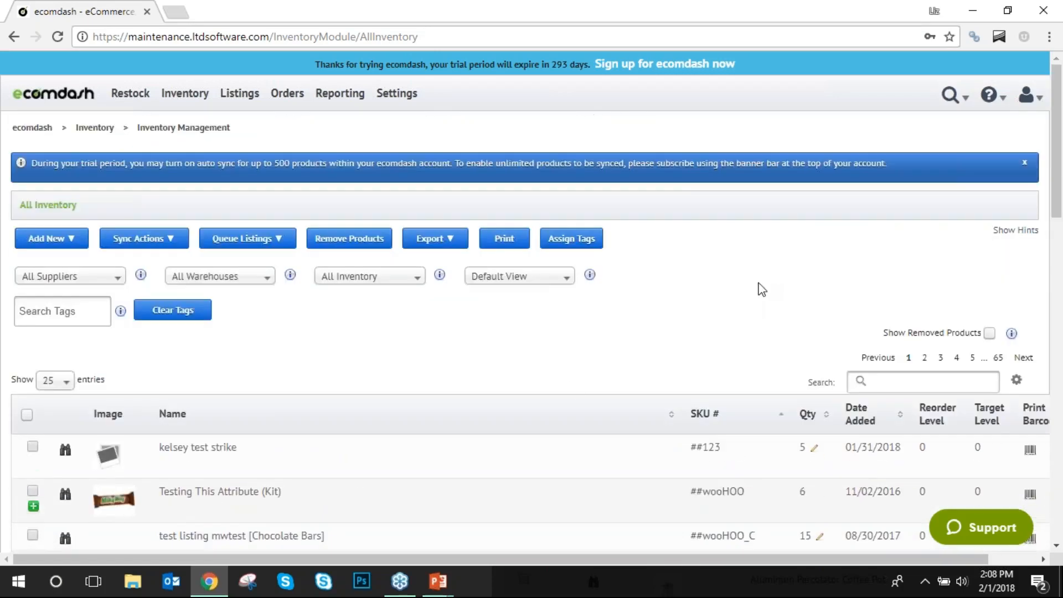
pyautogui.scroll(-1, 581, 327)
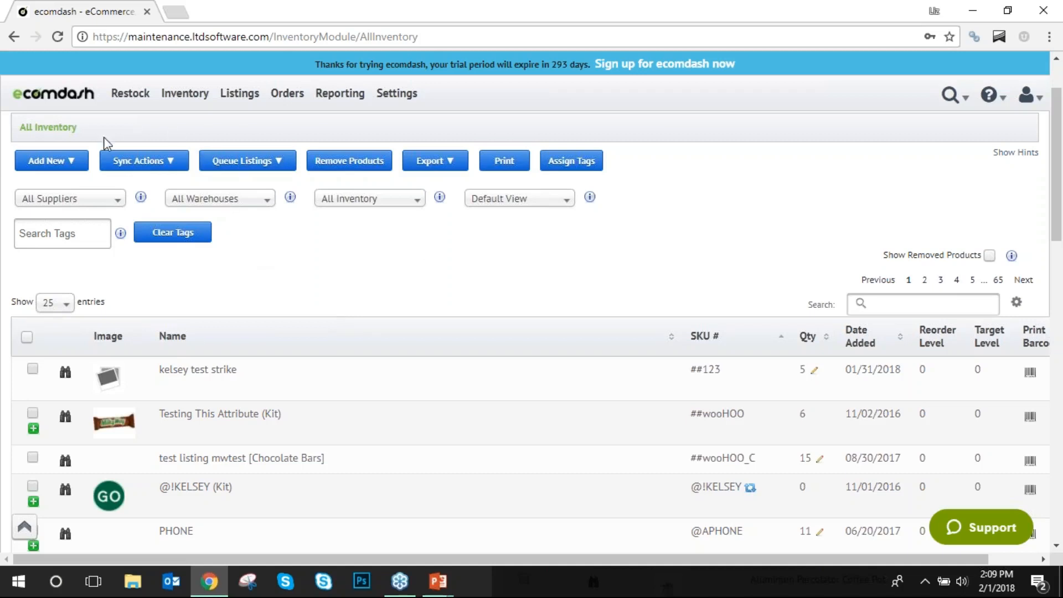
pyautogui.click(105, 161)
pyautogui.click(33, 369)
pyautogui.click(33, 458)
pyautogui.click(157, 161)
pyautogui.click(32, 458)
pyautogui.click(32, 413)
pyautogui.scroll(-1, 601, 335)
pyautogui.scroll(-6, 608, 332)
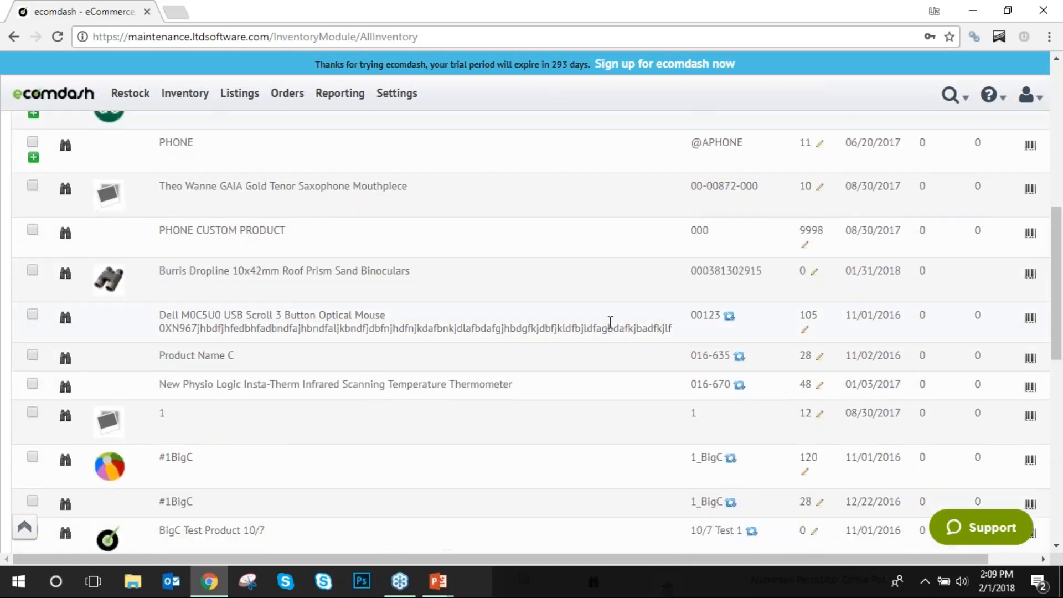
pyautogui.scroll(8, 610, 321)
pyautogui.scroll(-3, 611, 321)
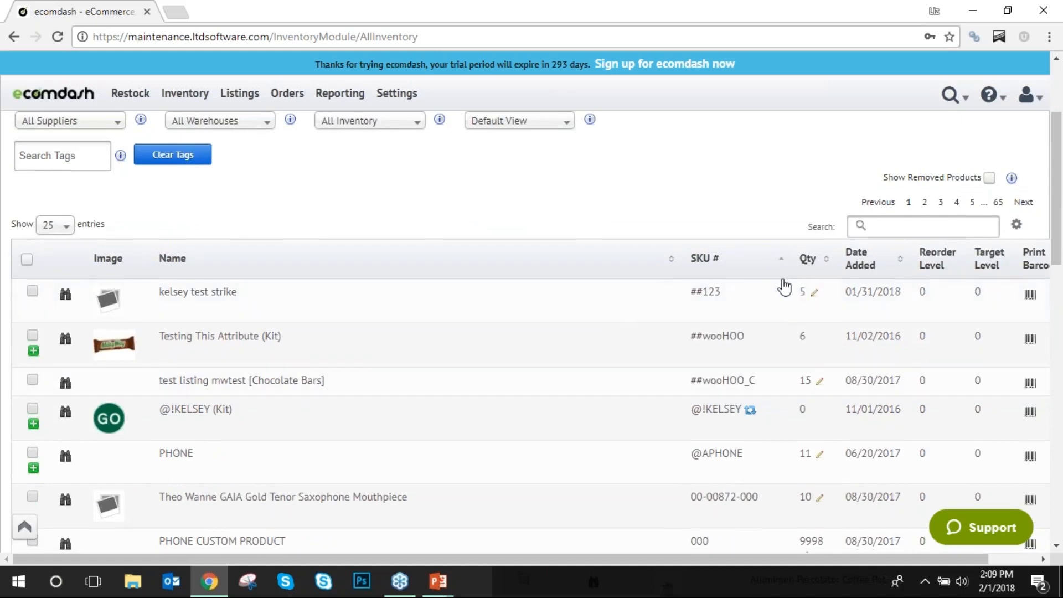
pyautogui.click(815, 296)
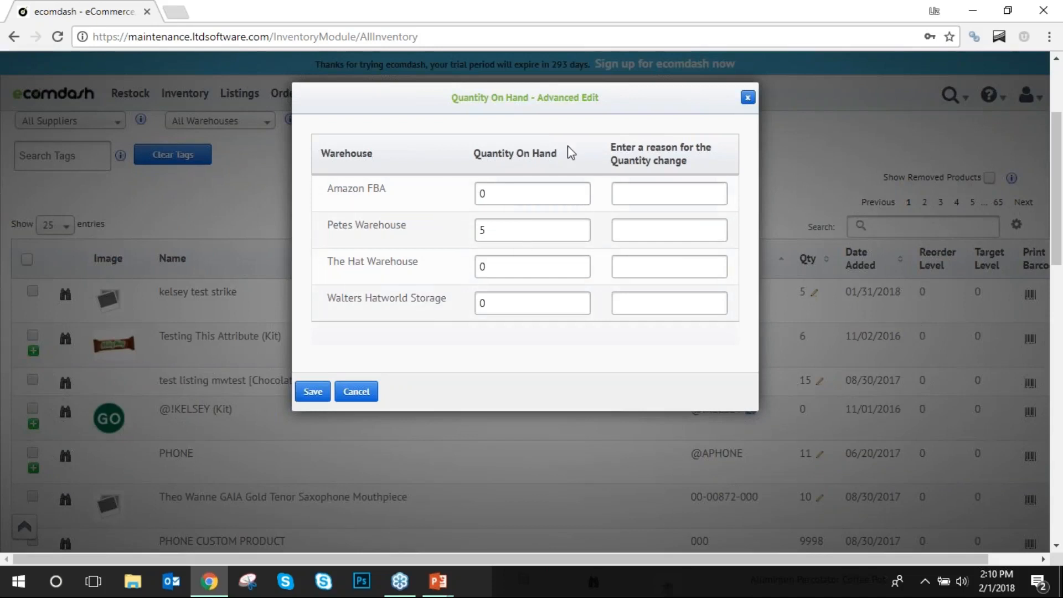
pyautogui.click(484, 232)
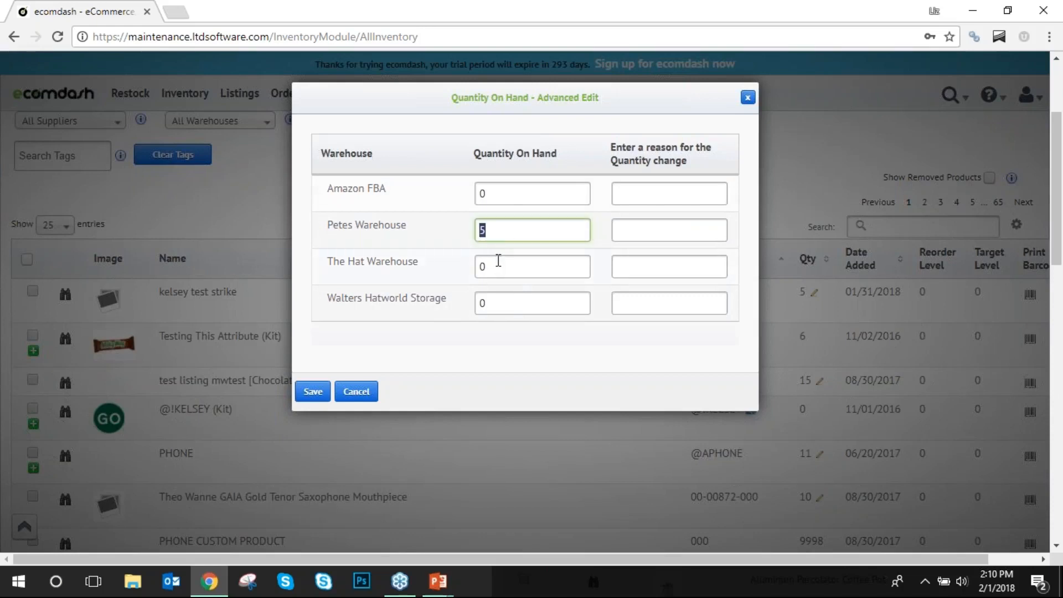
pyautogui.click(522, 234)
pyautogui.doubleClick(483, 304)
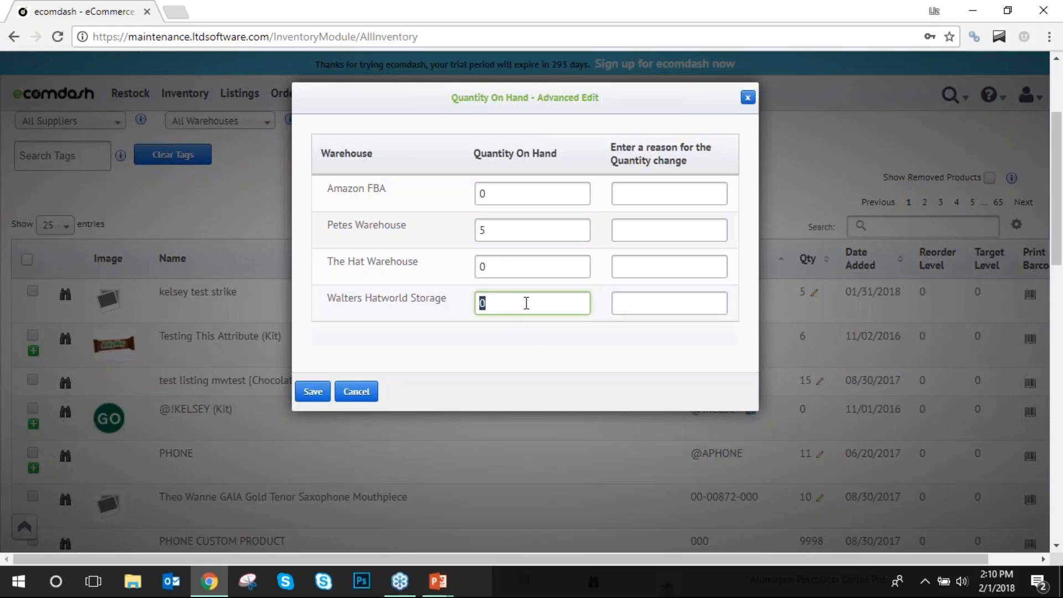
pyautogui.click(490, 302)
pyautogui.moveTo(489, 302); pyautogui.dragTo(463, 303)
pyautogui.click(432, 306)
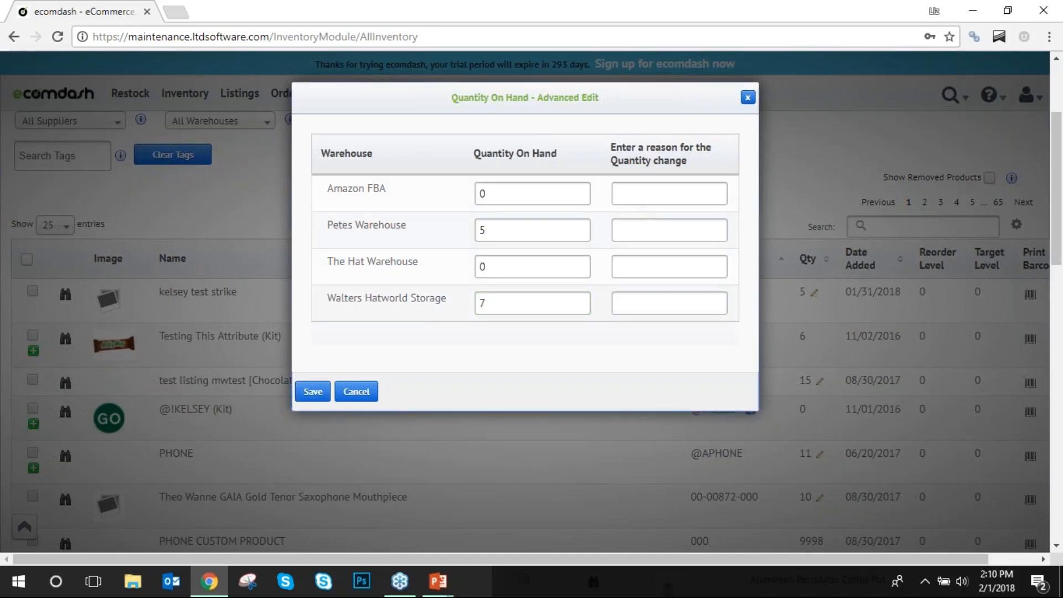
pyautogui.click(748, 98)
pyautogui.scroll(3, 471, 213)
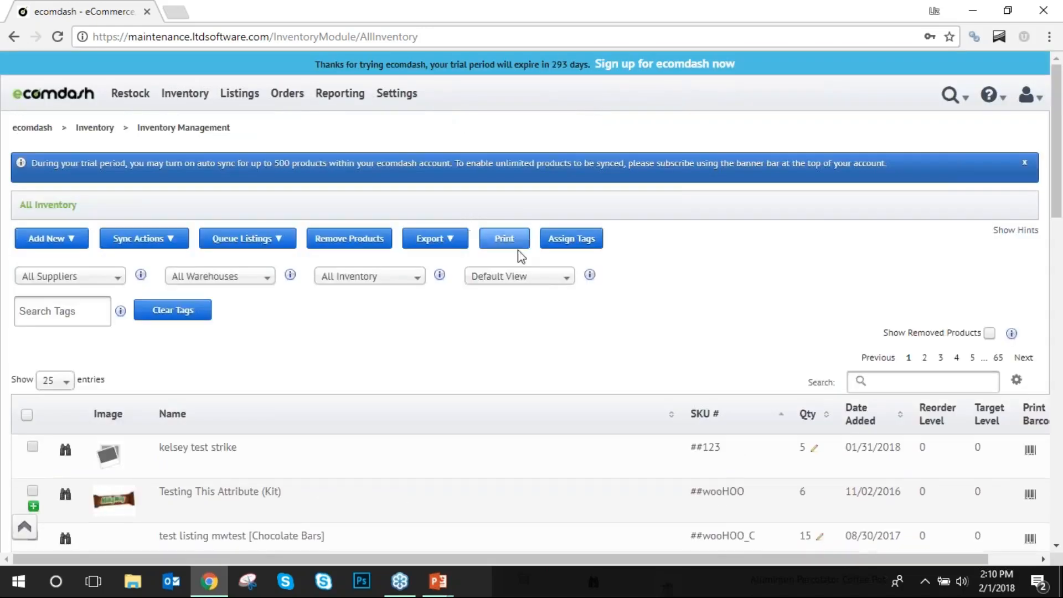
# Open the #1BigC product and look over its name, SKU and Reorder Level fields.
pyautogui.scroll(-1, 520, 344)
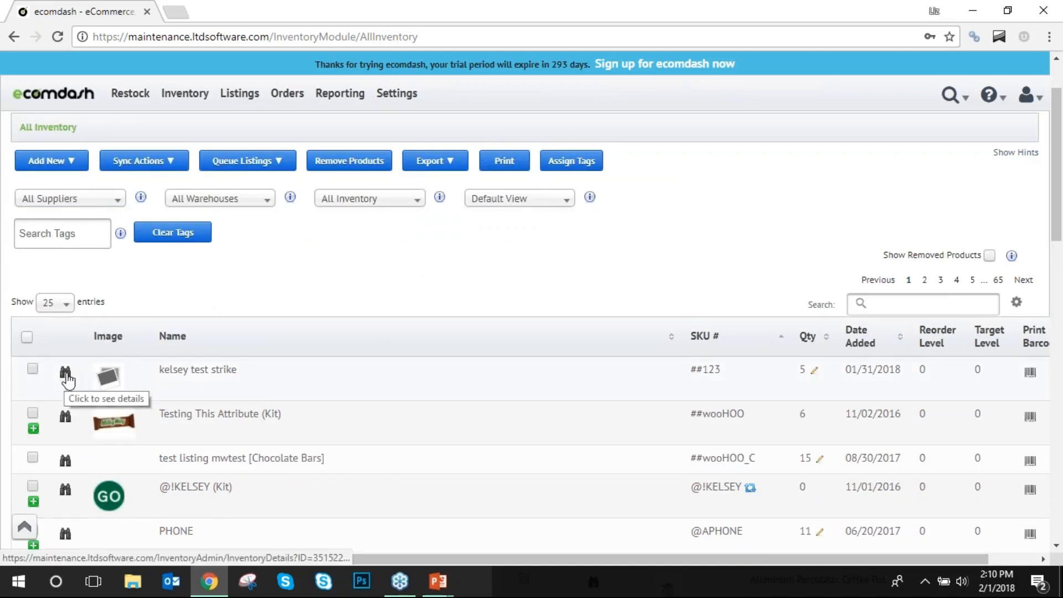
pyautogui.scroll(-3, 201, 349)
pyautogui.scroll(-3, 300, 333)
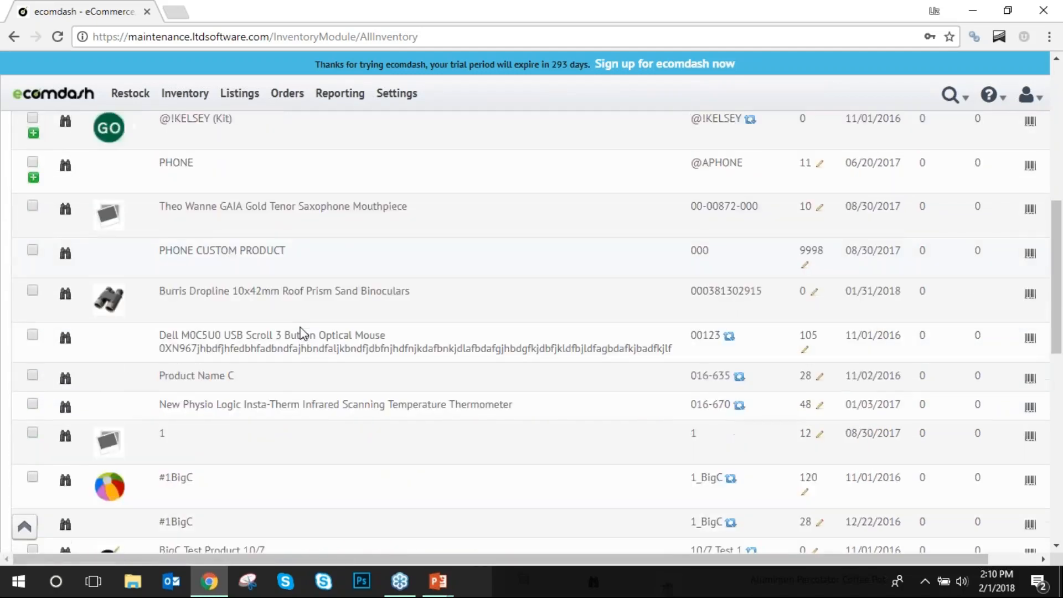
pyautogui.click(66, 384)
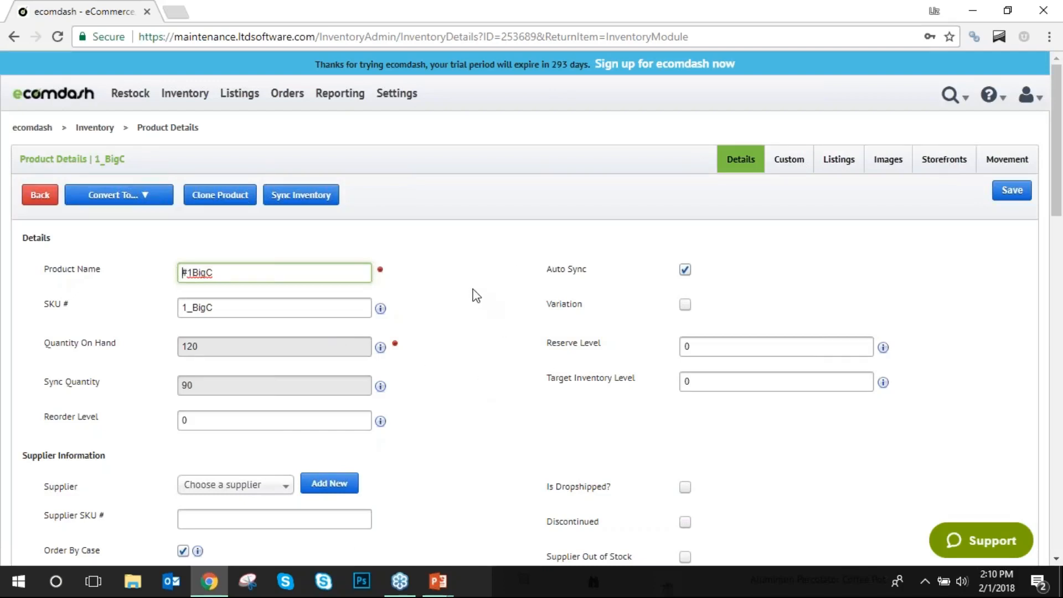
pyautogui.hotkey('ctrl', 'a')
pyautogui.press('Tab')
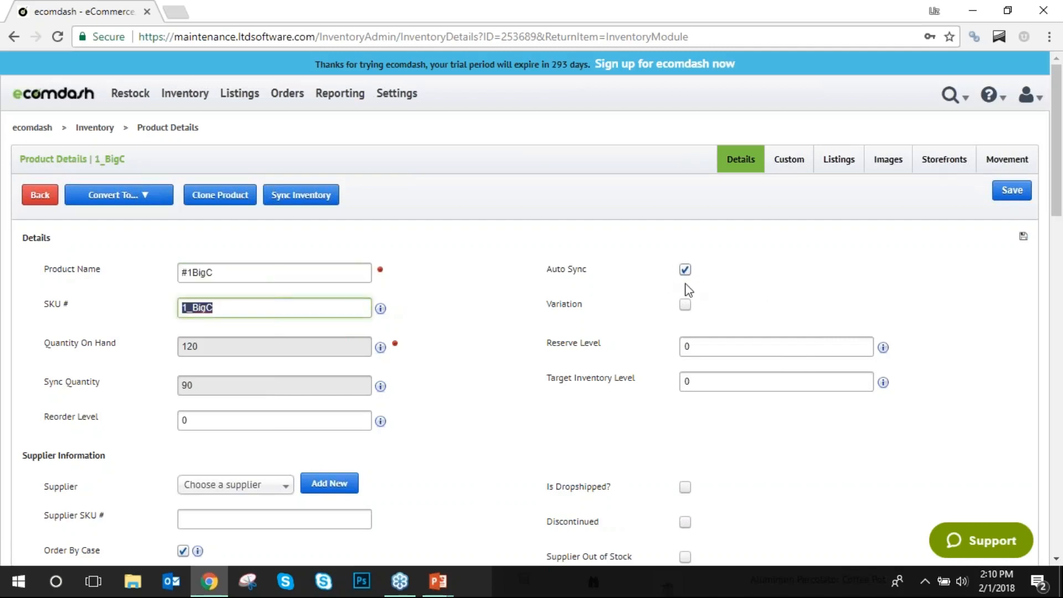
pyautogui.click(464, 287)
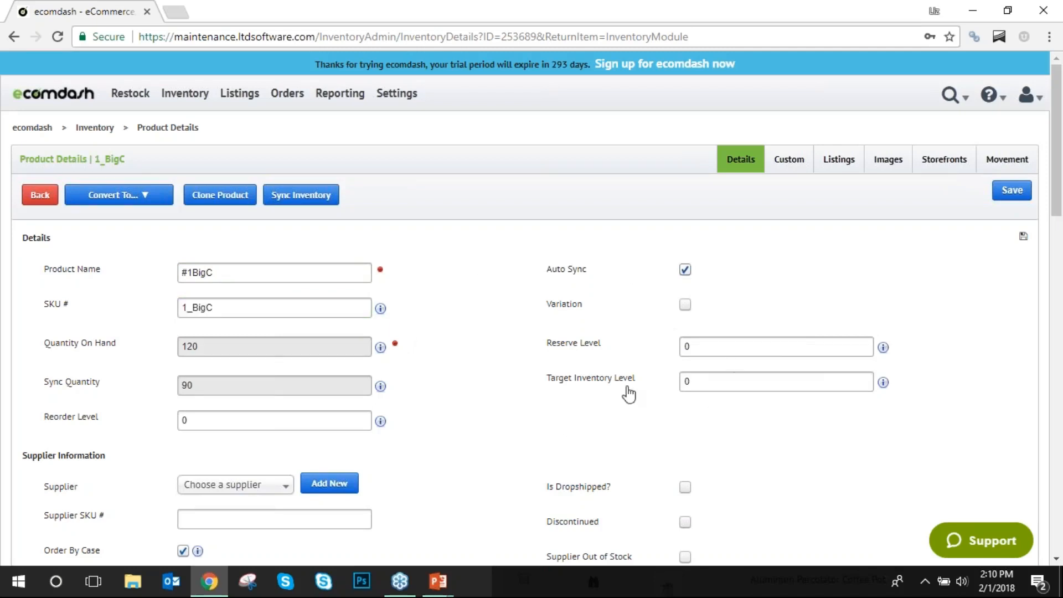
pyautogui.click(184, 420)
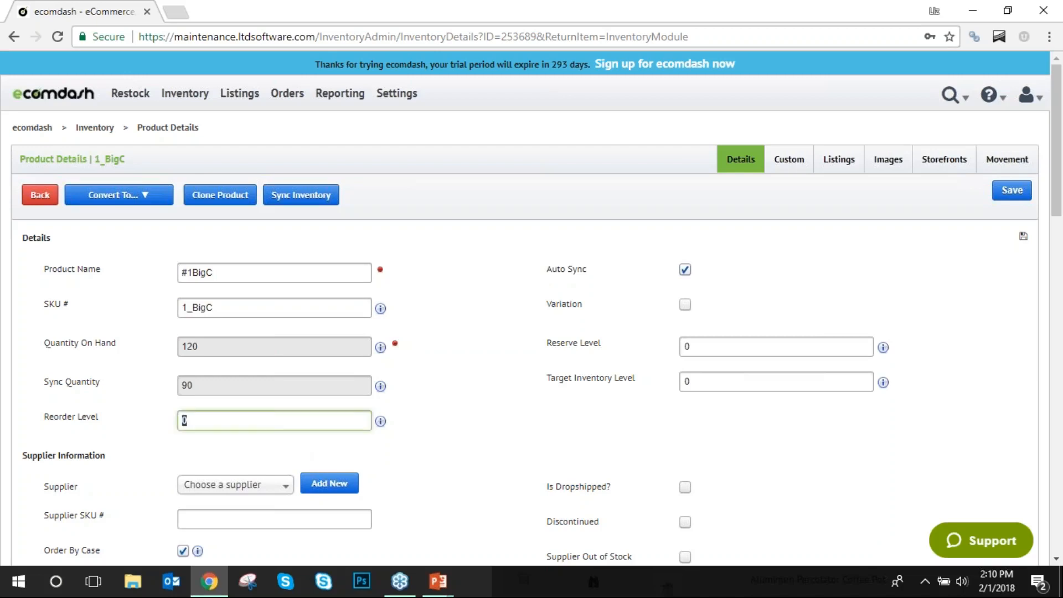
pyautogui.click(482, 401)
# Set supplier Hats-R-Us, supplier SKU 56894 and cost 12.00.
pyautogui.scroll(-4, 467, 374)
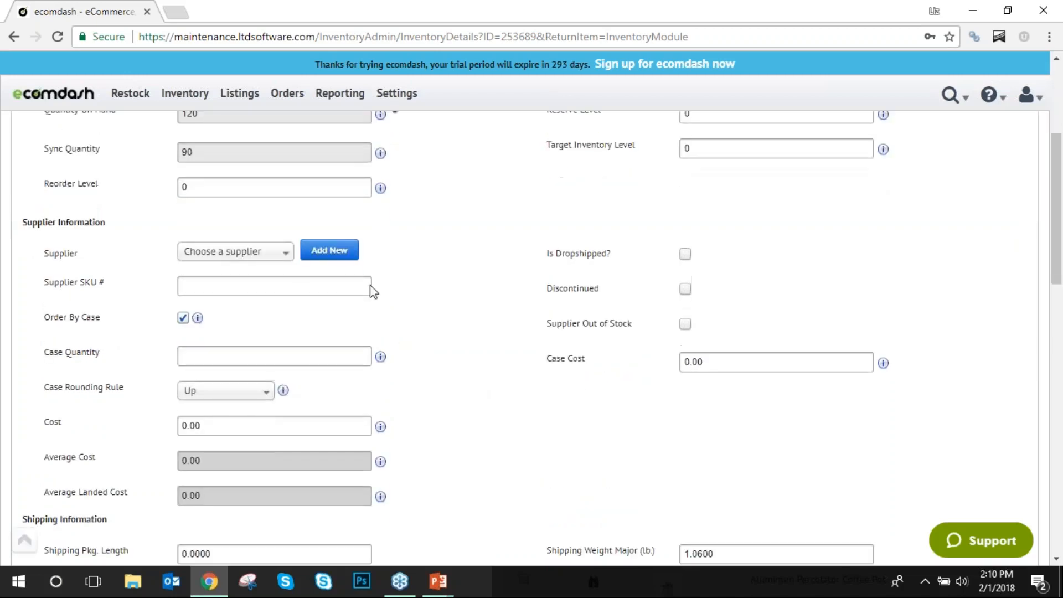
pyautogui.click(266, 256)
pyautogui.click(246, 331)
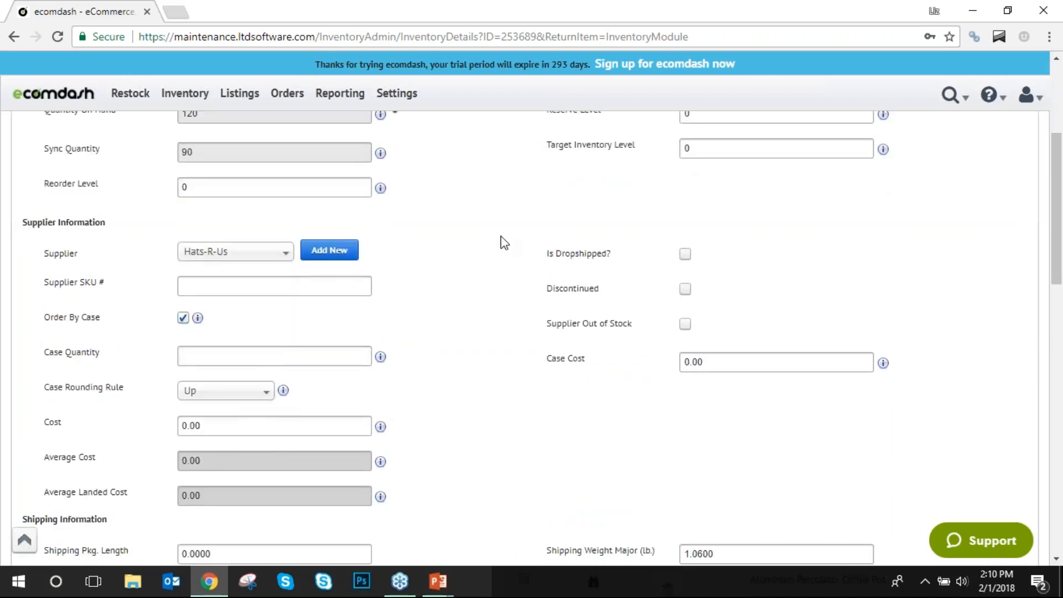
pyautogui.click(350, 281)
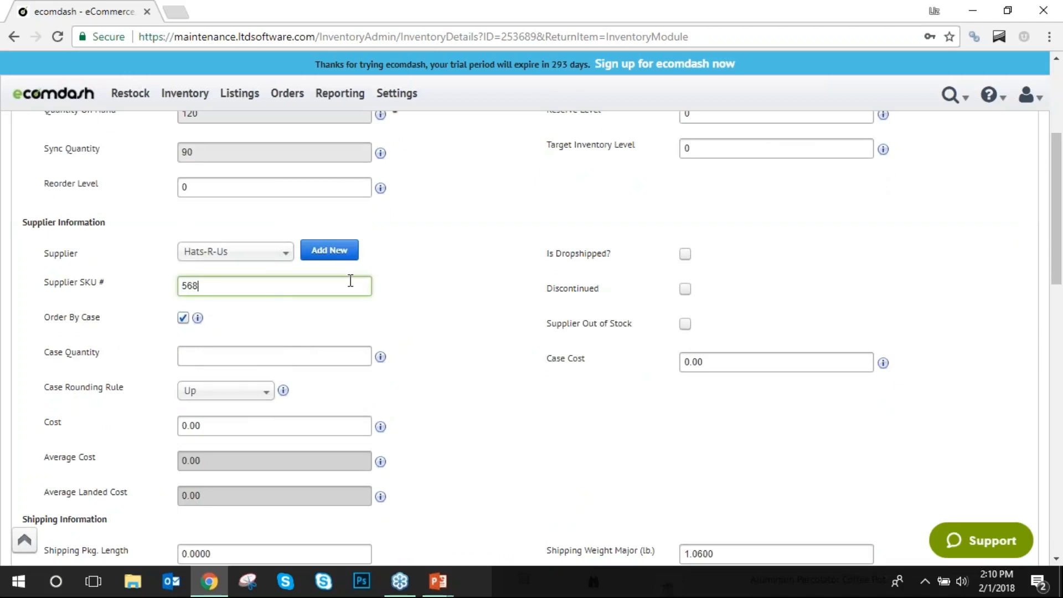
pyautogui.click(475, 293)
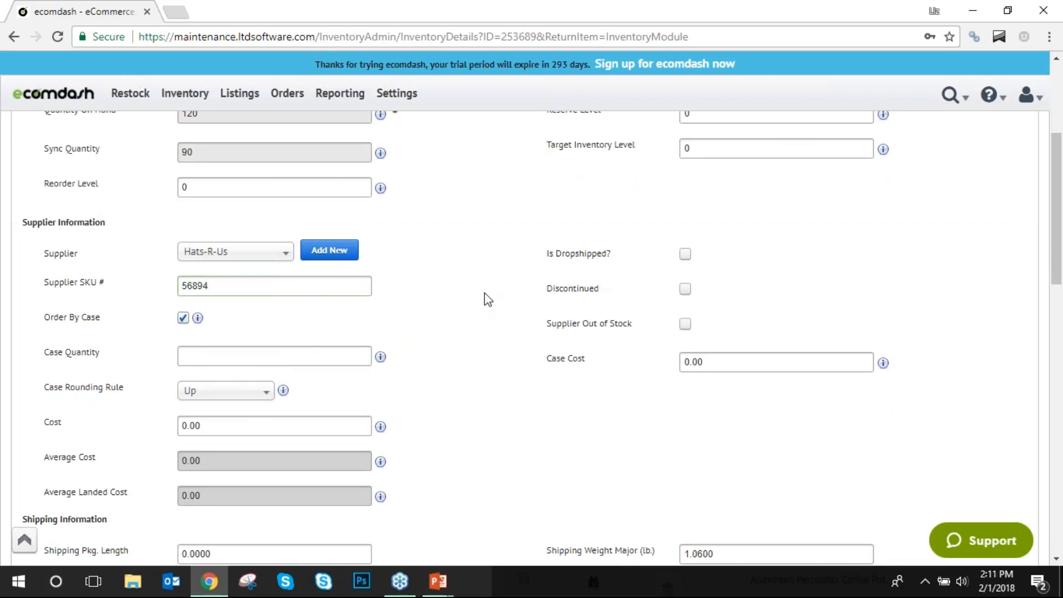
pyautogui.scroll(-3, 486, 299)
pyautogui.click(312, 272)
pyautogui.write('12.00')
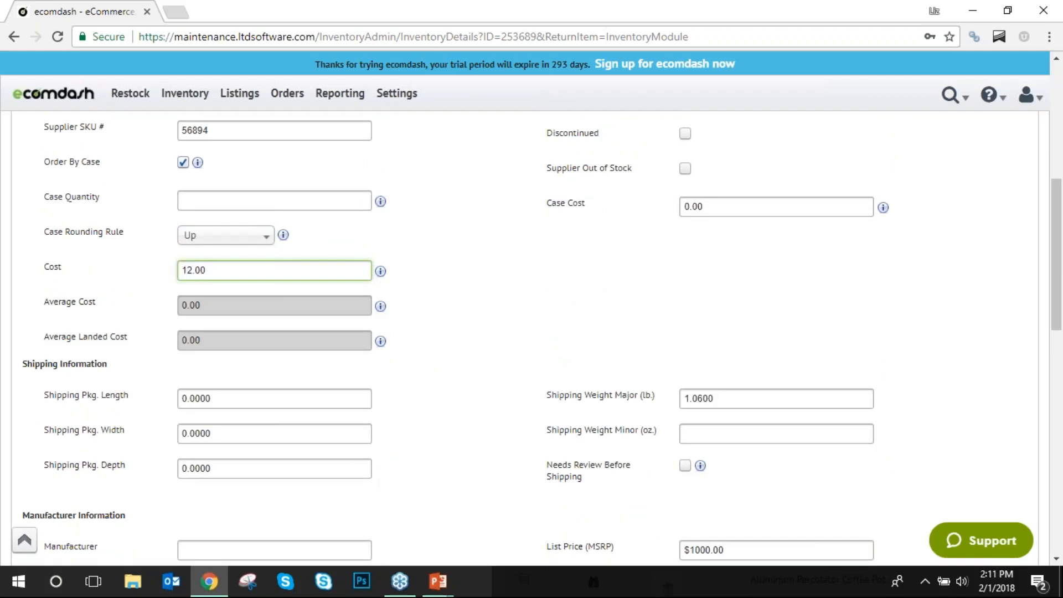
pyautogui.click(508, 304)
# Enter manufacturer part number 21658 and move on to the UPC Code field.
pyautogui.scroll(-3, 392, 283)
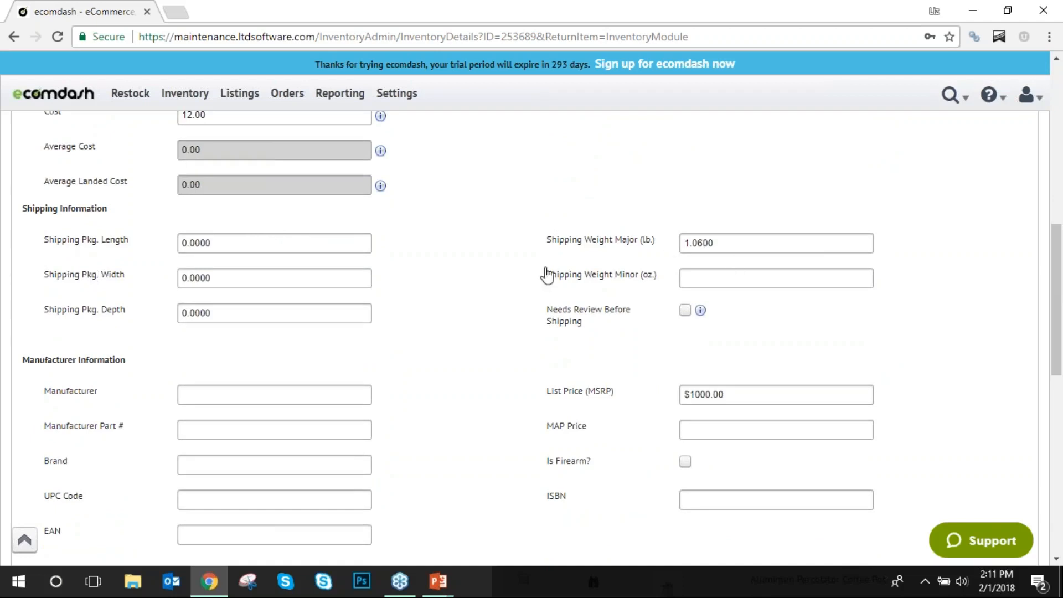
pyautogui.scroll(-4, 423, 292)
pyautogui.click(304, 195)
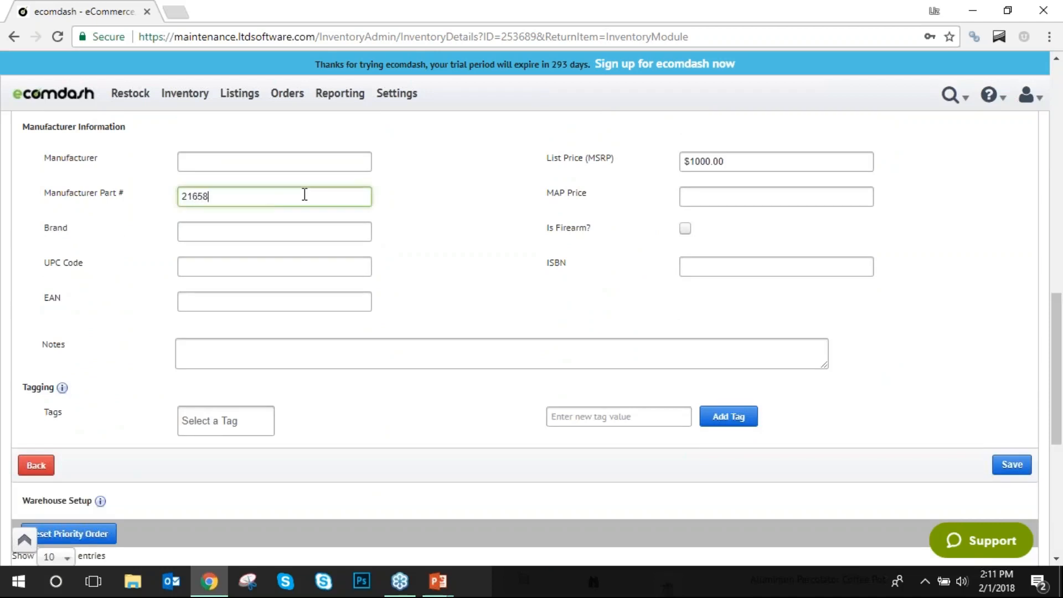
pyautogui.click(424, 207)
pyautogui.scroll(-1, 422, 214)
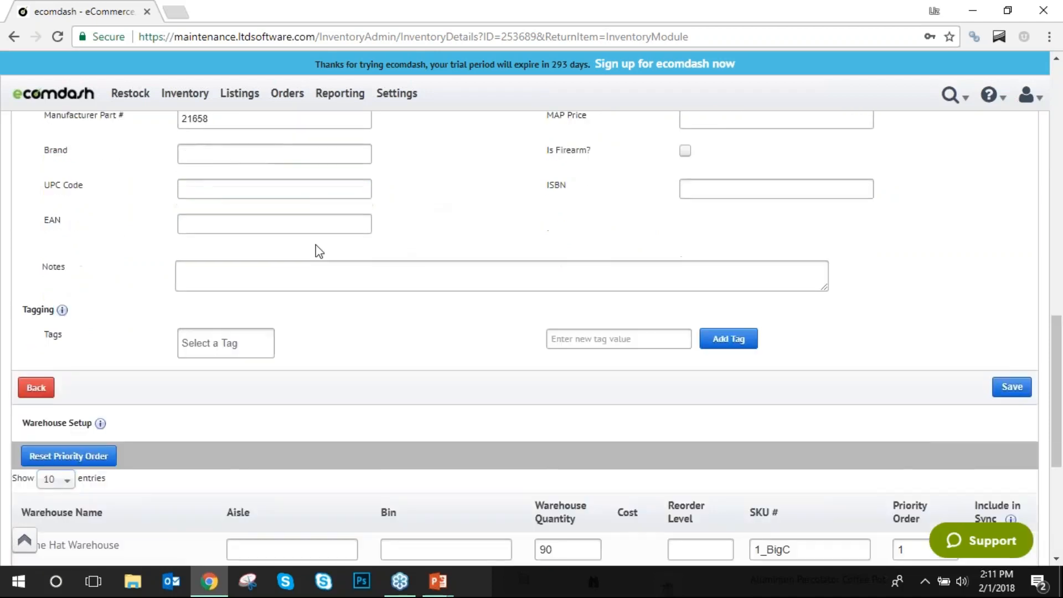
pyautogui.click(283, 187)
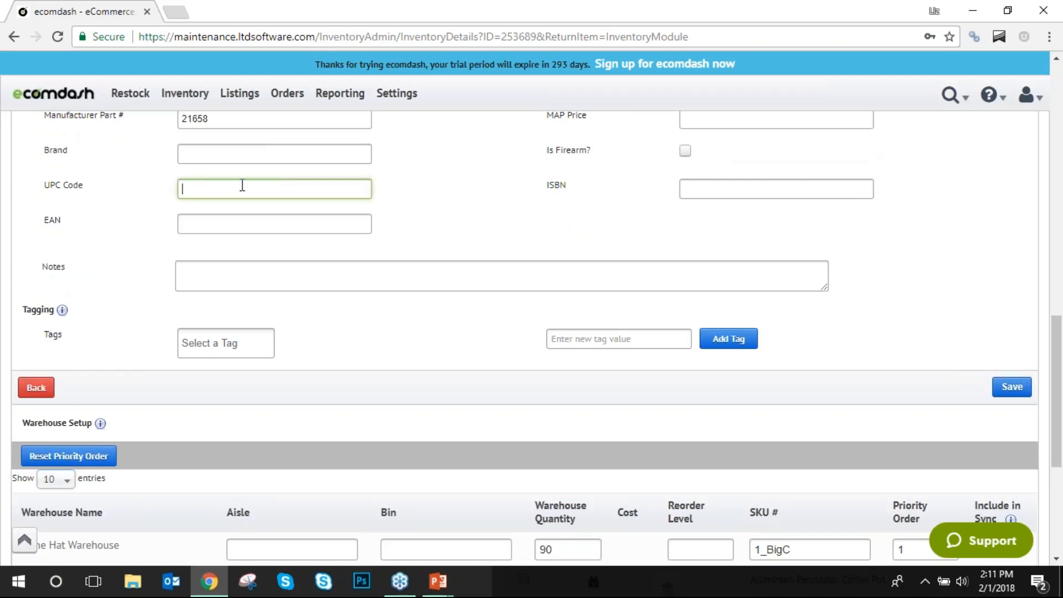
pyautogui.scroll(-3, 528, 243)
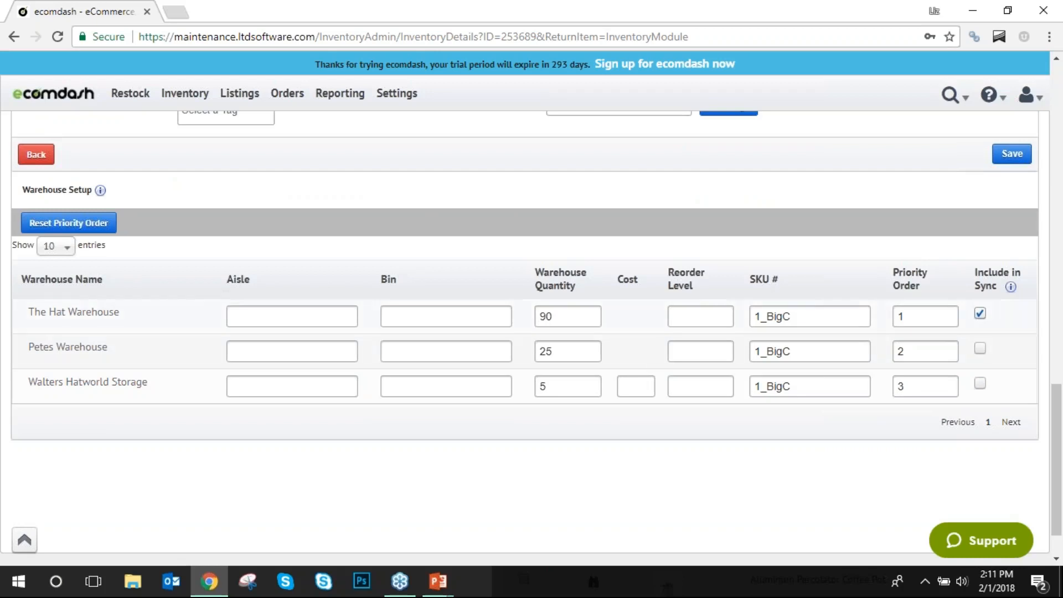
# Inspect the warehouse quantities: The Hat Warehouse 90, Petes Warehouse 25, Walters Hatworld Storage 5.
pyautogui.moveTo(569, 316); pyautogui.dragTo(522, 323)
pyautogui.doubleClick(552, 345)
pyautogui.doubleClick(563, 386)
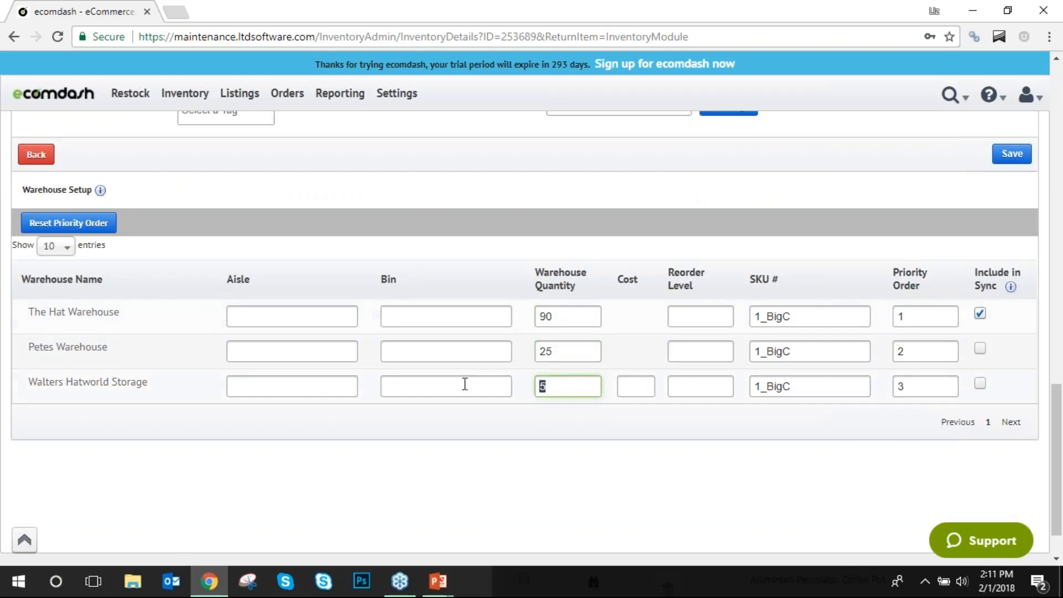
pyautogui.moveTo(20, 313); pyautogui.dragTo(110, 321)
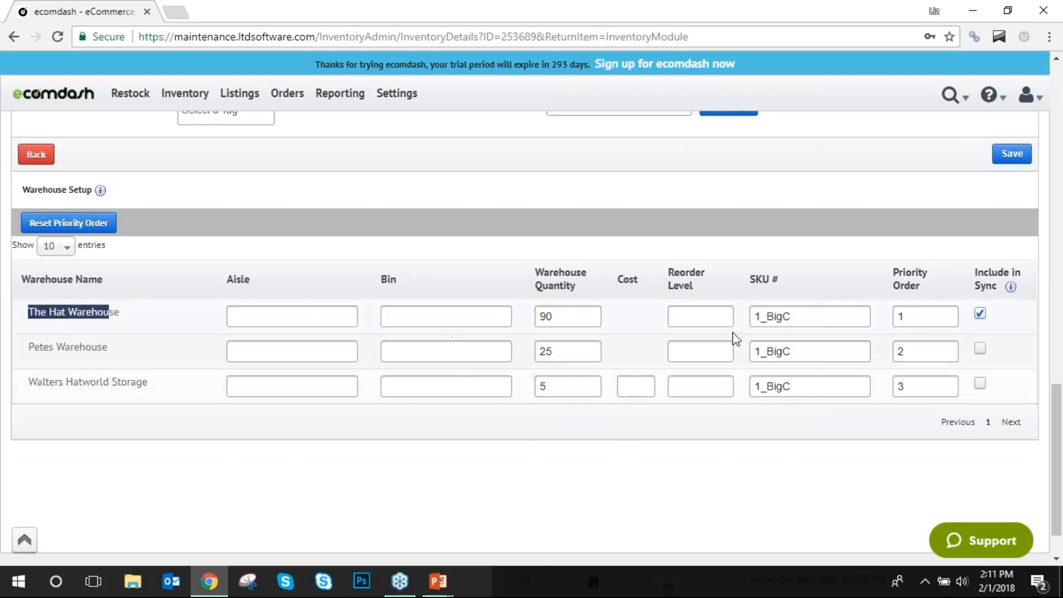
pyautogui.click(837, 276)
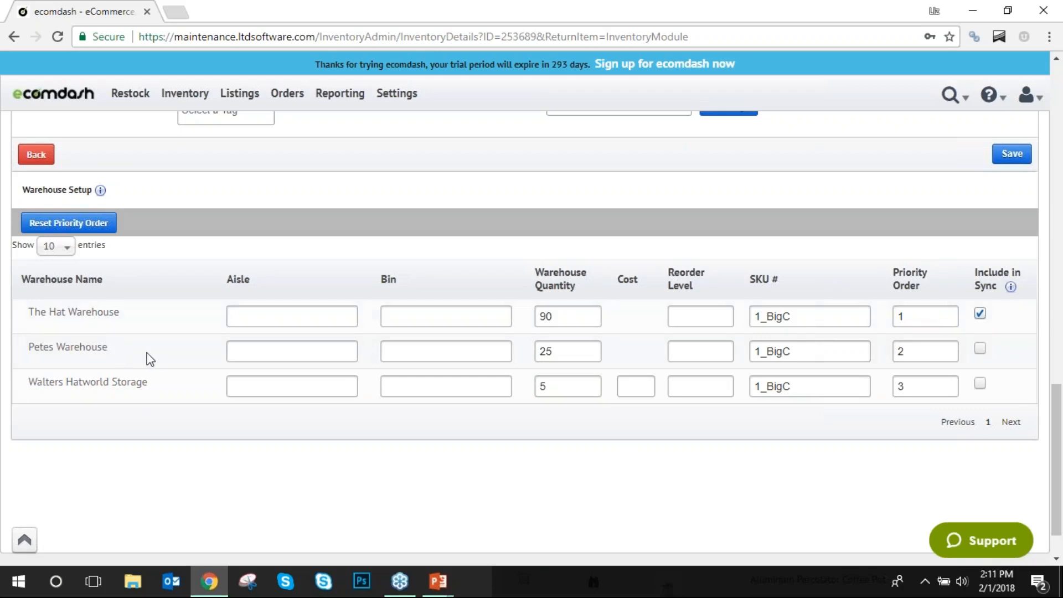
# Tick Include in Sync for Petes Warehouse and Walters Hatworld Storage.
pyautogui.click(981, 350)
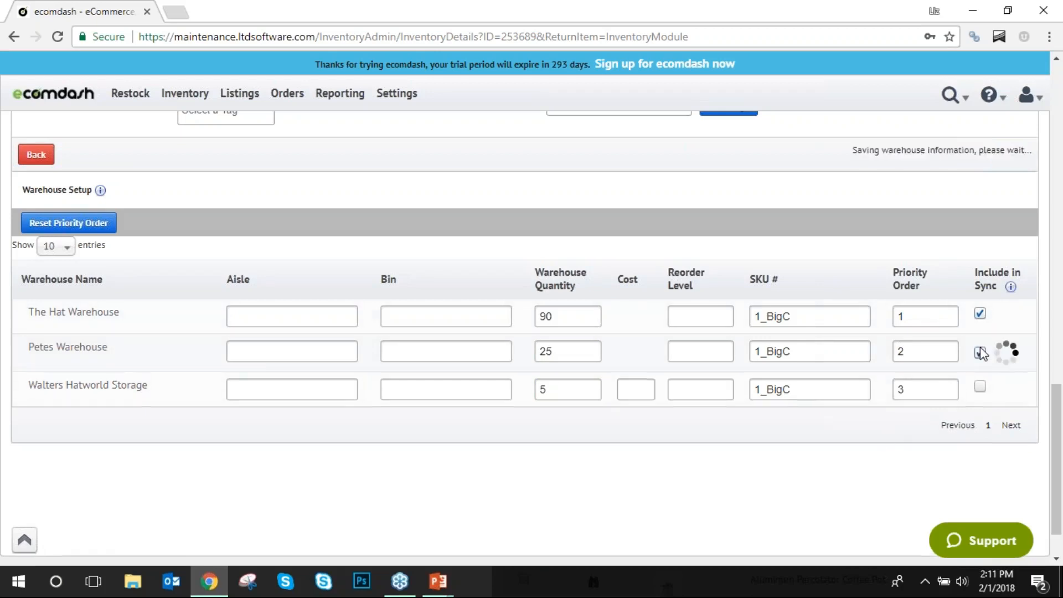
pyautogui.click(560, 350)
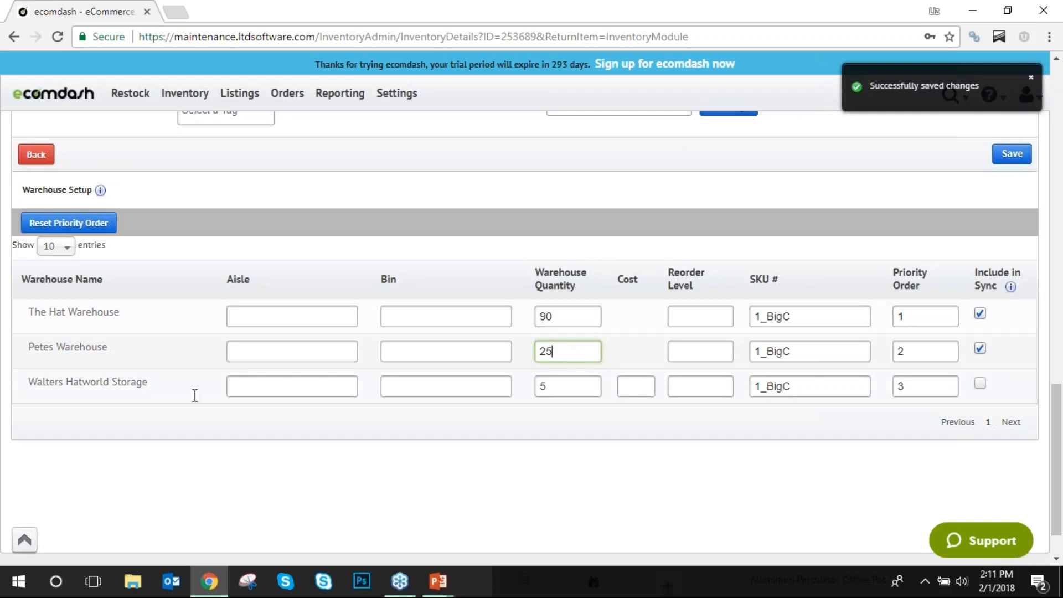
pyautogui.click(980, 383)
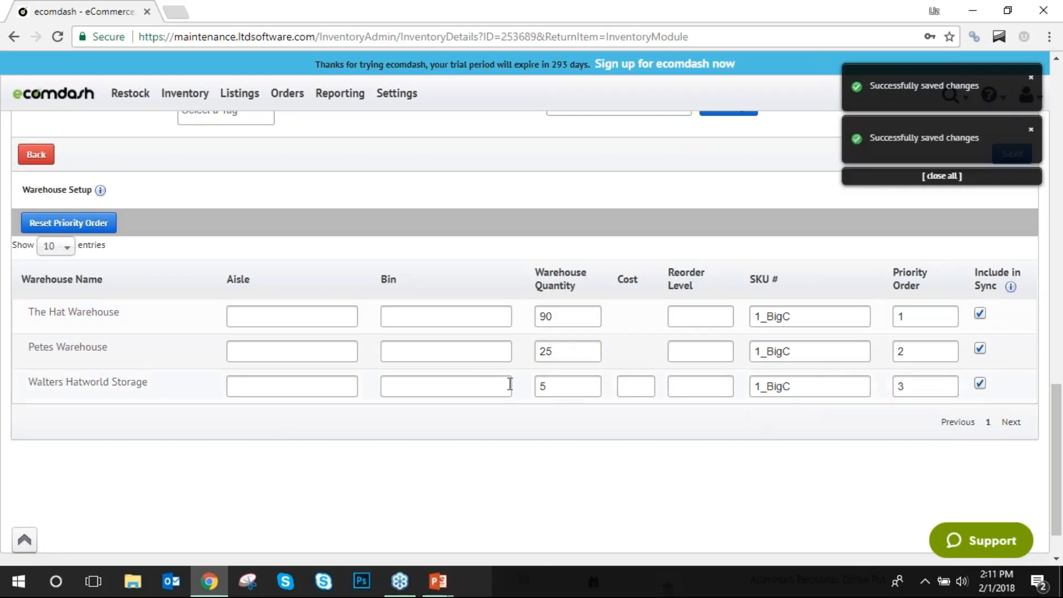
pyautogui.scroll(20, 482, 386)
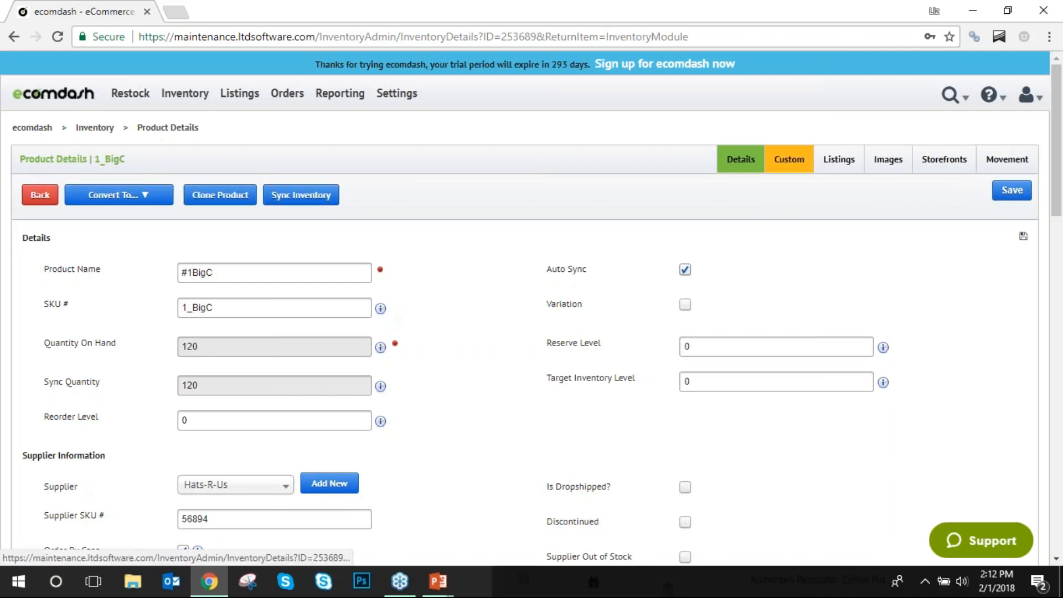
# Show the Custom attributes, including the test Description and Retail Price 0.0000.
pyautogui.click(789, 159)
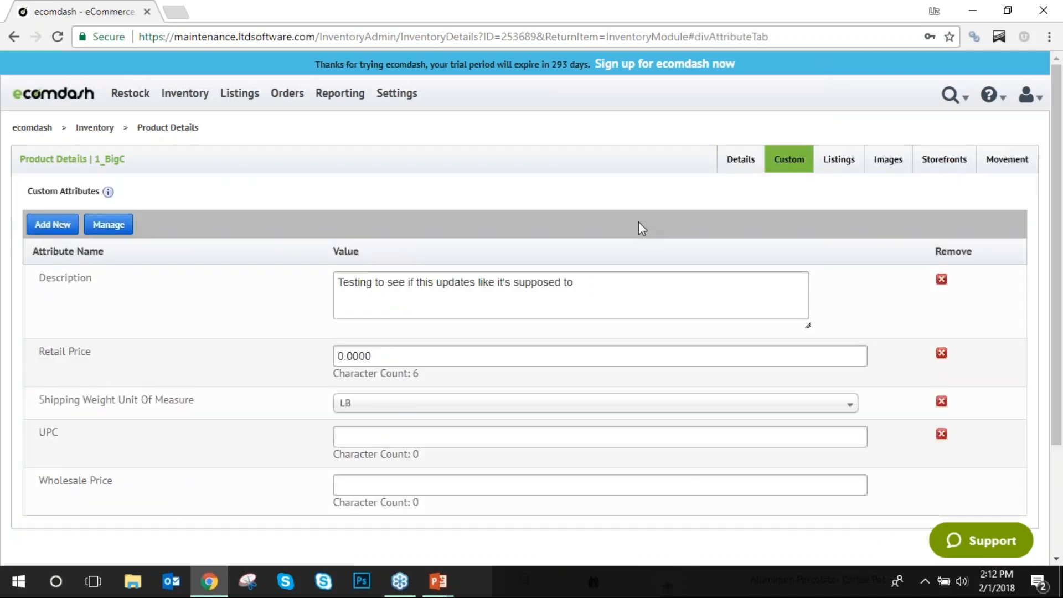
pyautogui.scroll(-2, 643, 218)
pyautogui.scroll(2, 644, 218)
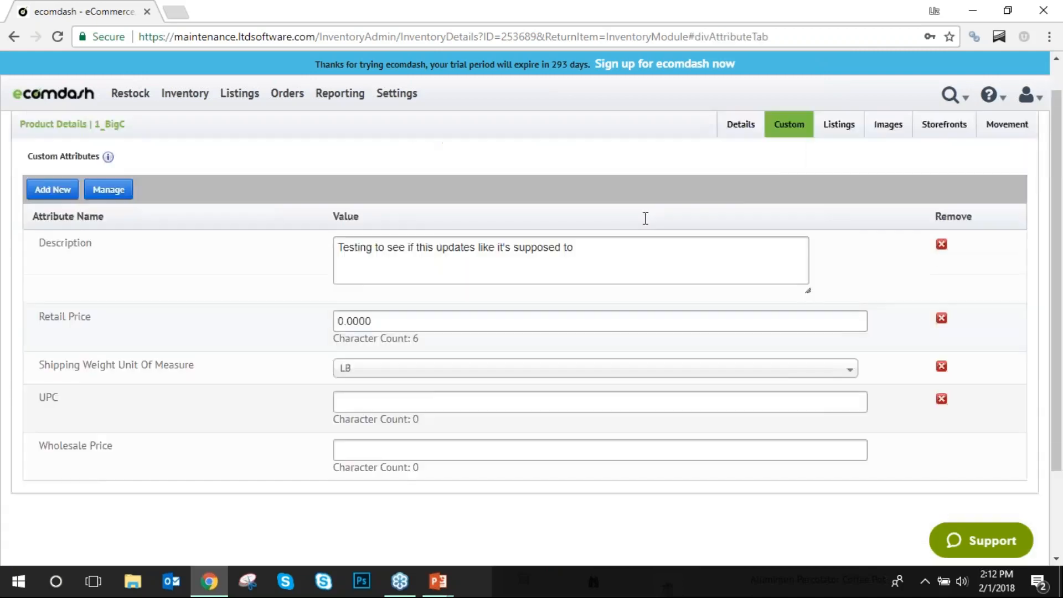
# Preview the product's Newegg listing template, then view its beach-ball image on the Images tab.
pyautogui.click(830, 170)
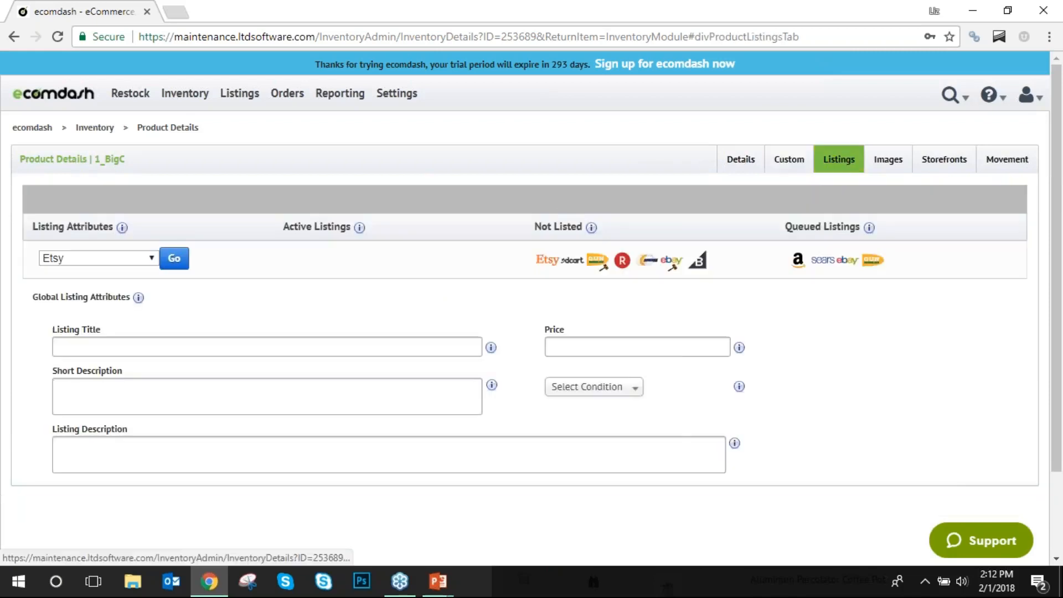
pyautogui.click(145, 258)
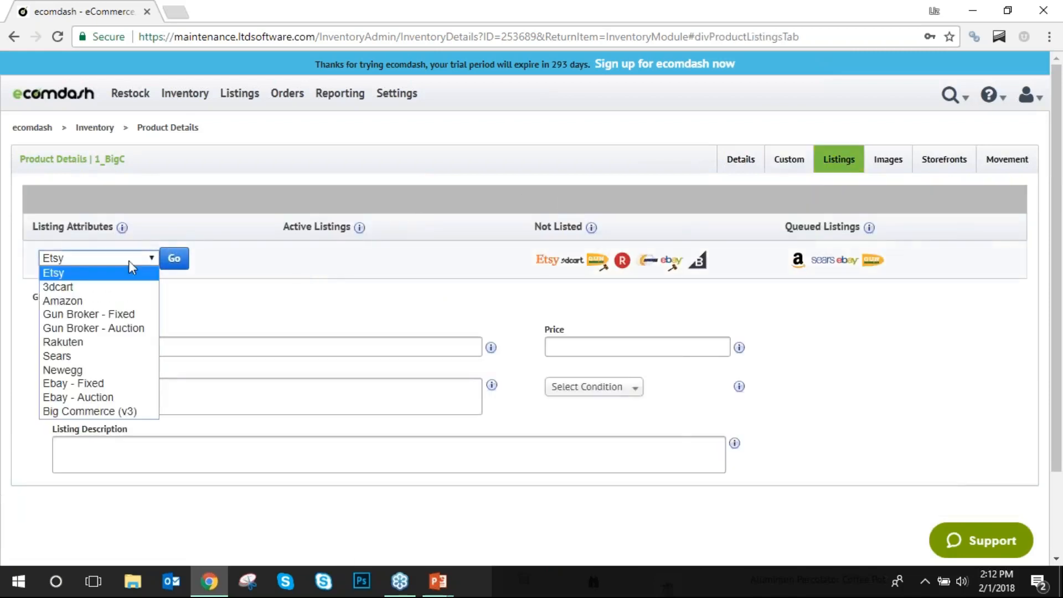
pyautogui.click(91, 369)
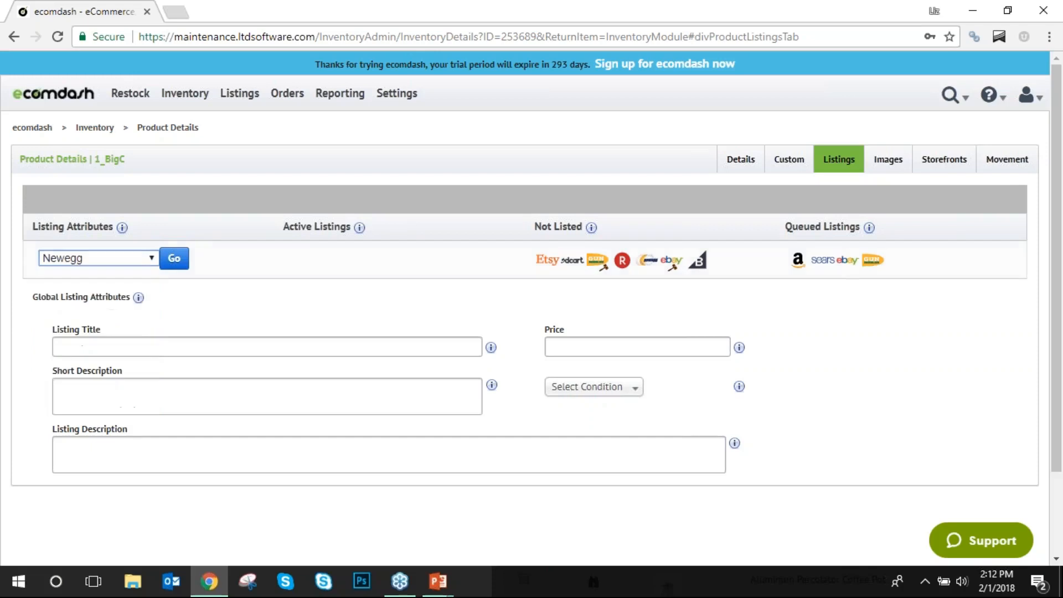
pyautogui.click(175, 260)
pyautogui.click(299, 12)
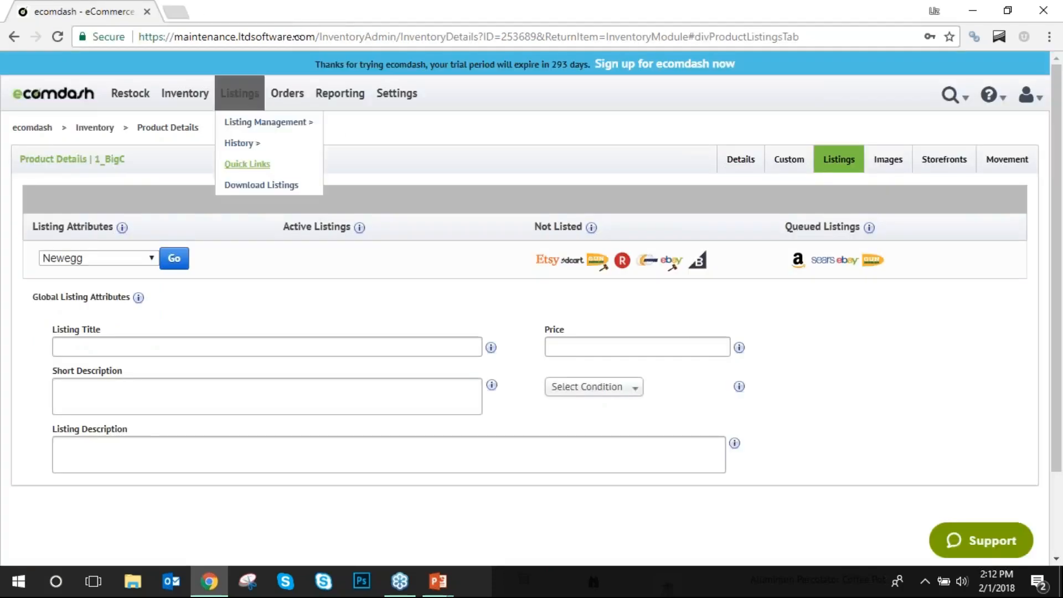
pyautogui.click(889, 170)
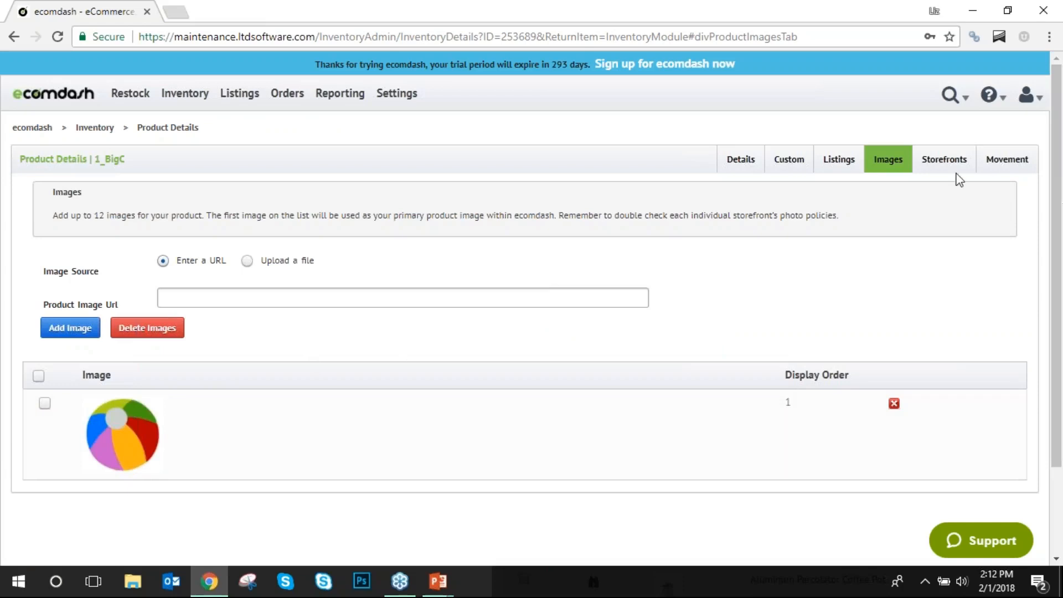
# Set product 1_BigC's Sears reference ID to ABC123.
pyautogui.click(940, 165)
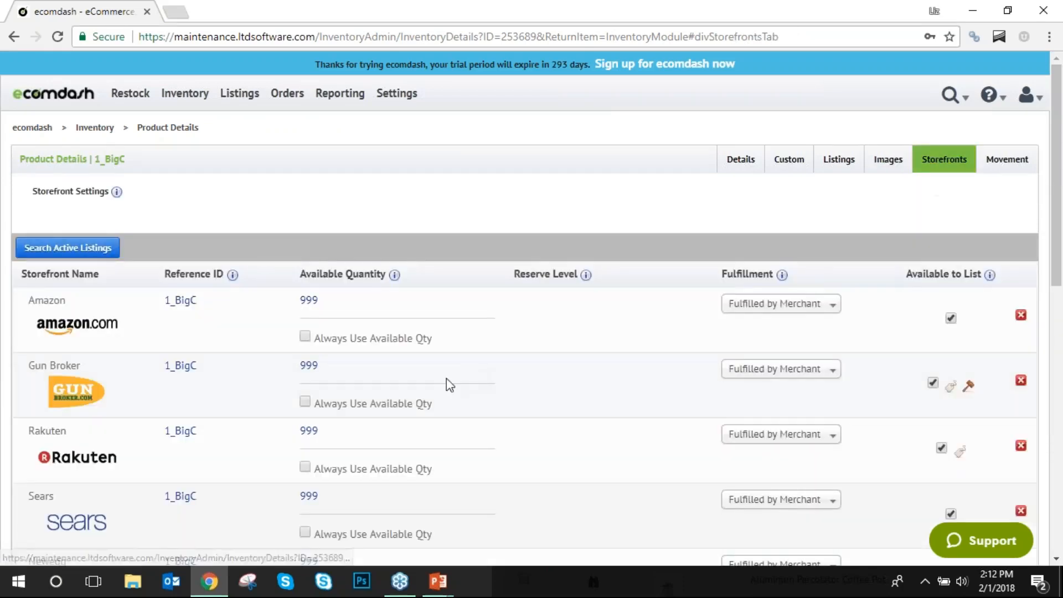
pyautogui.scroll(-4, 466, 318)
pyautogui.scroll(4, 465, 316)
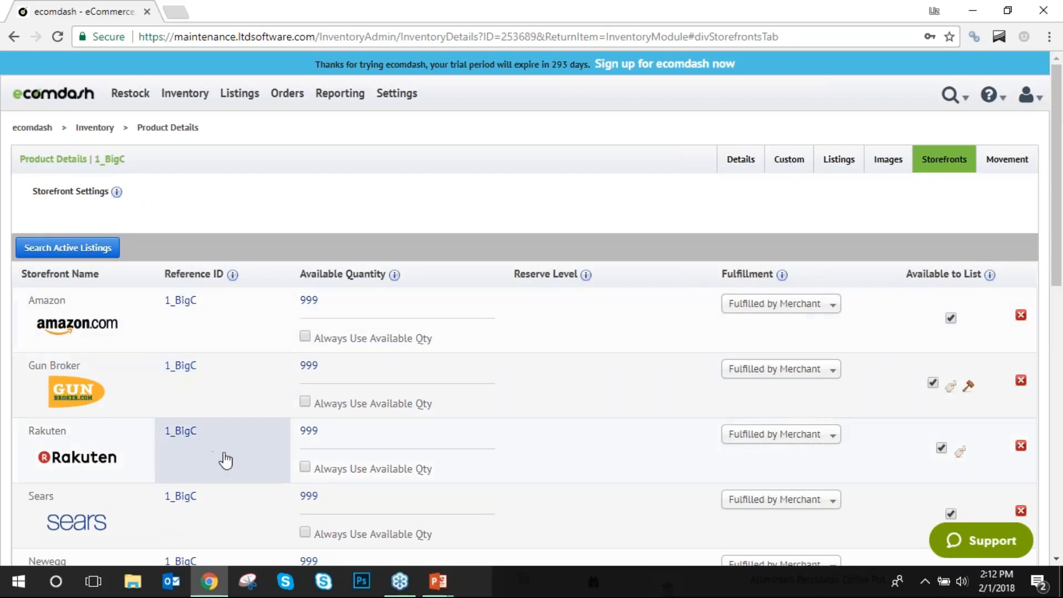
pyautogui.click(206, 499)
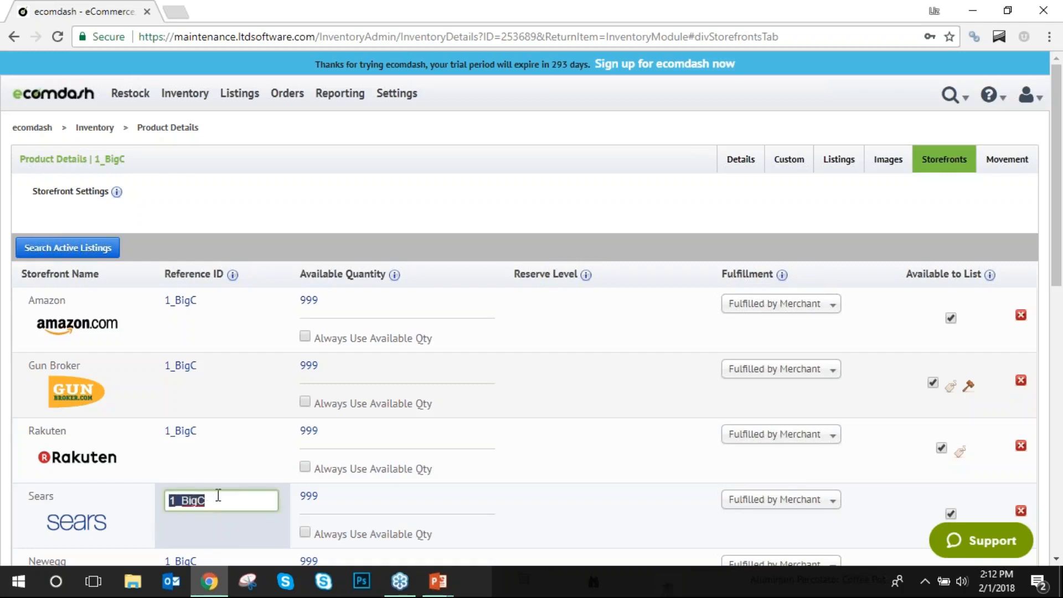
pyautogui.write('ABC123')
pyautogui.click(693, 510)
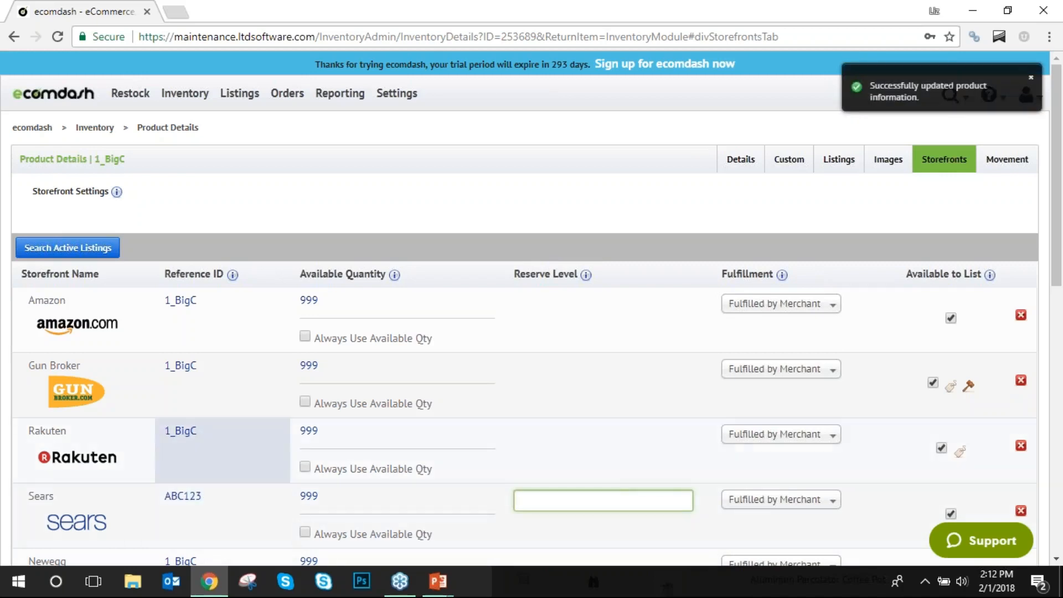
# Switch Amazon fulfillment to fulfilled by Amazon, then back to fulfilled by merchant.
pyautogui.scroll(-3, 227, 434)
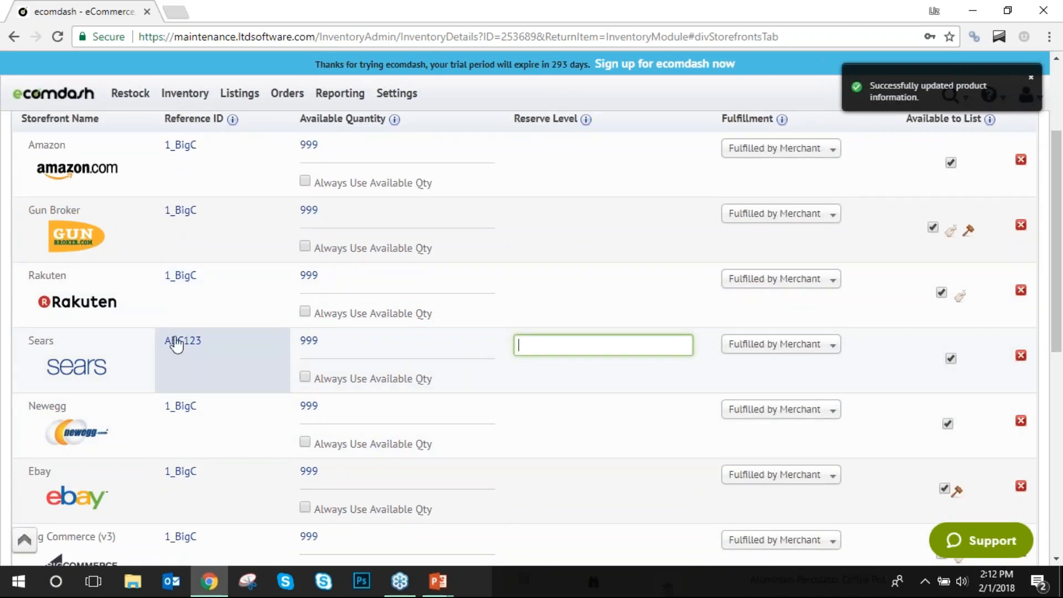
pyautogui.scroll(3, 451, 299)
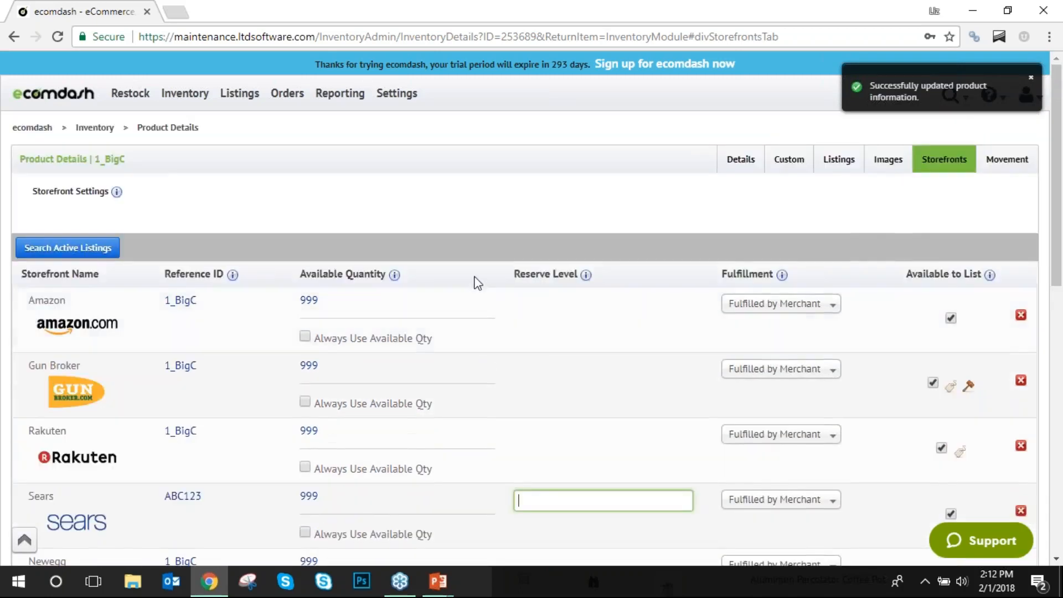
pyautogui.scroll(-1, 475, 285)
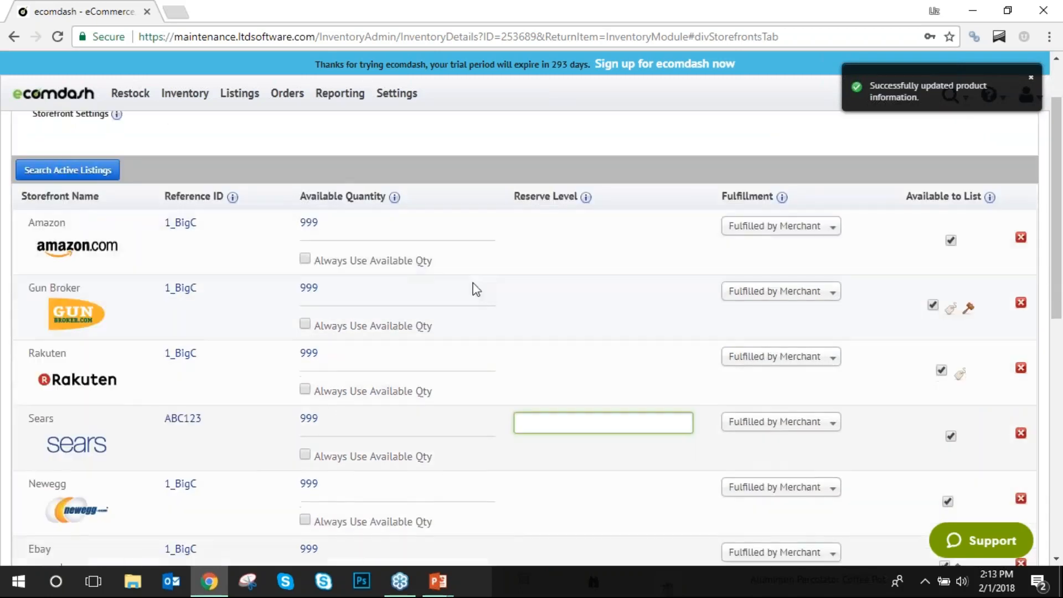
pyautogui.click(828, 227)
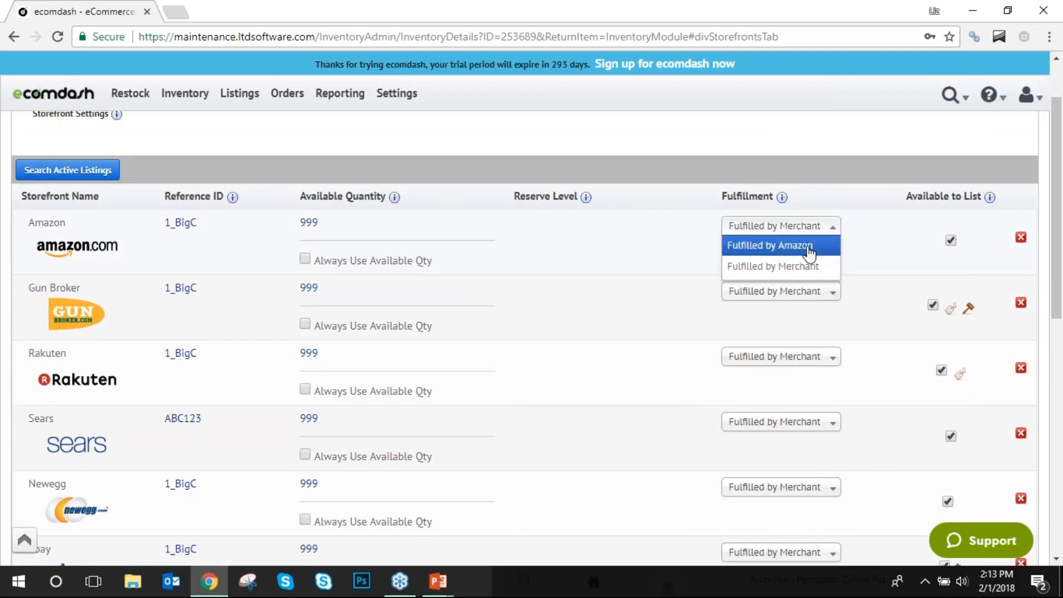
pyautogui.click(809, 251)
pyautogui.click(811, 226)
pyautogui.click(818, 266)
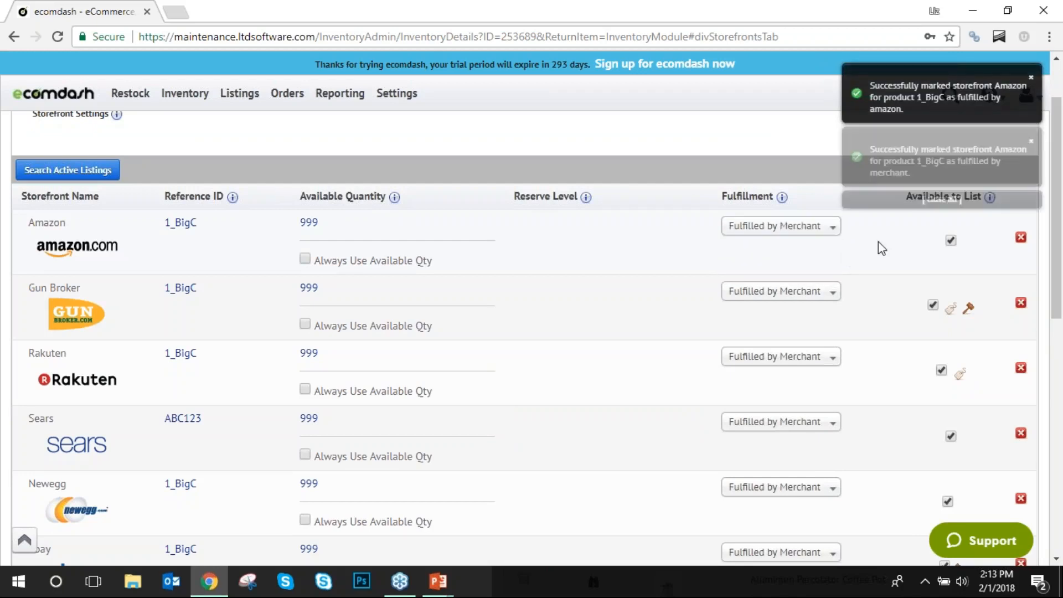
# Dismiss the success notifications and view the product's inventory movement history.
pyautogui.scroll(1, 586, 344)
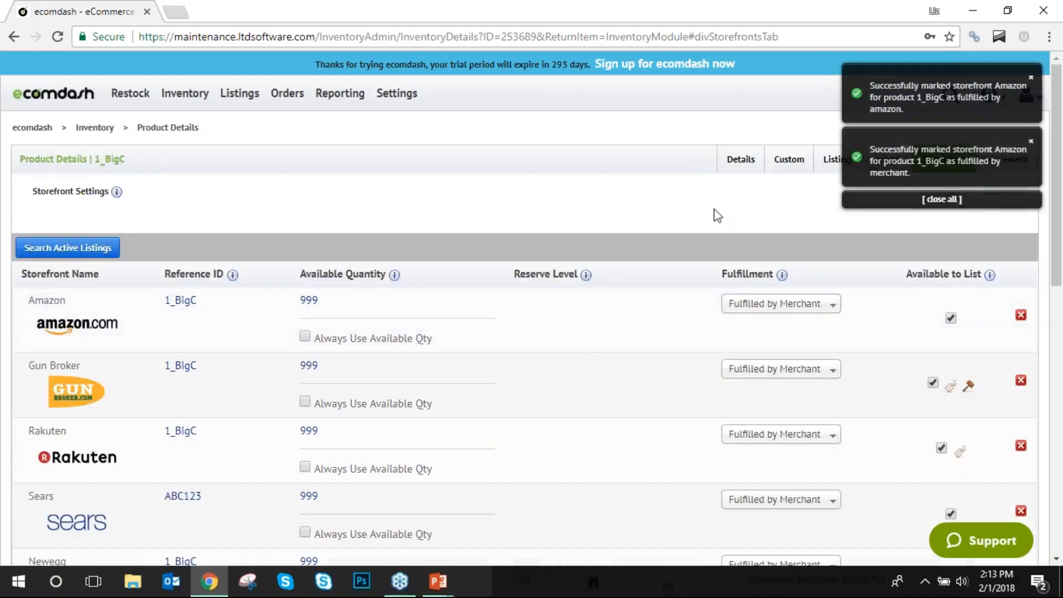
pyautogui.click(1031, 83)
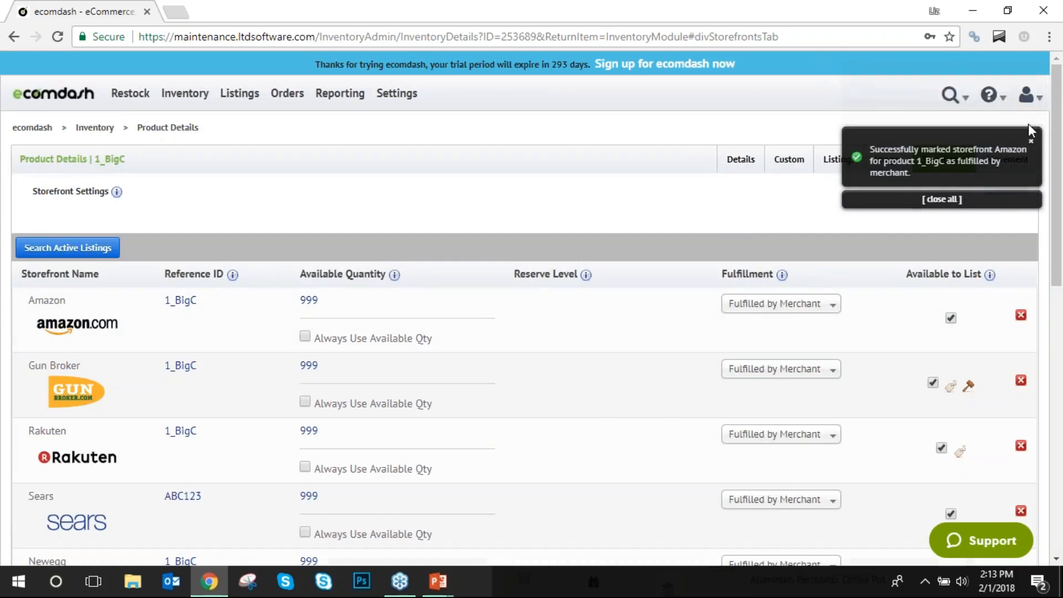
pyautogui.click(1031, 91)
pyautogui.click(1007, 161)
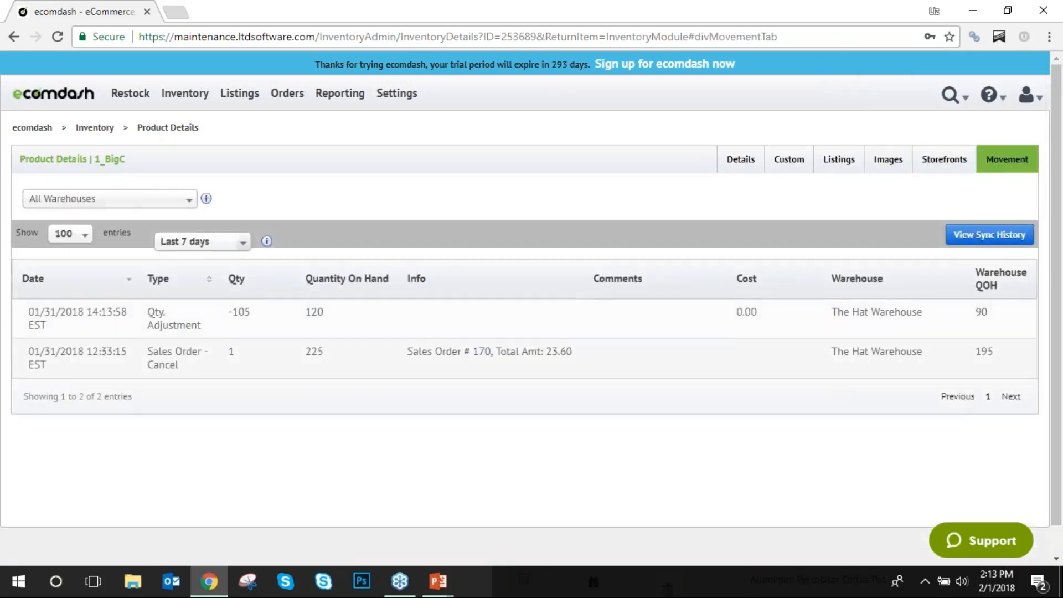
# Show movement history for All Years, then go to Inventory > Low Inventory.
pyautogui.click(233, 242)
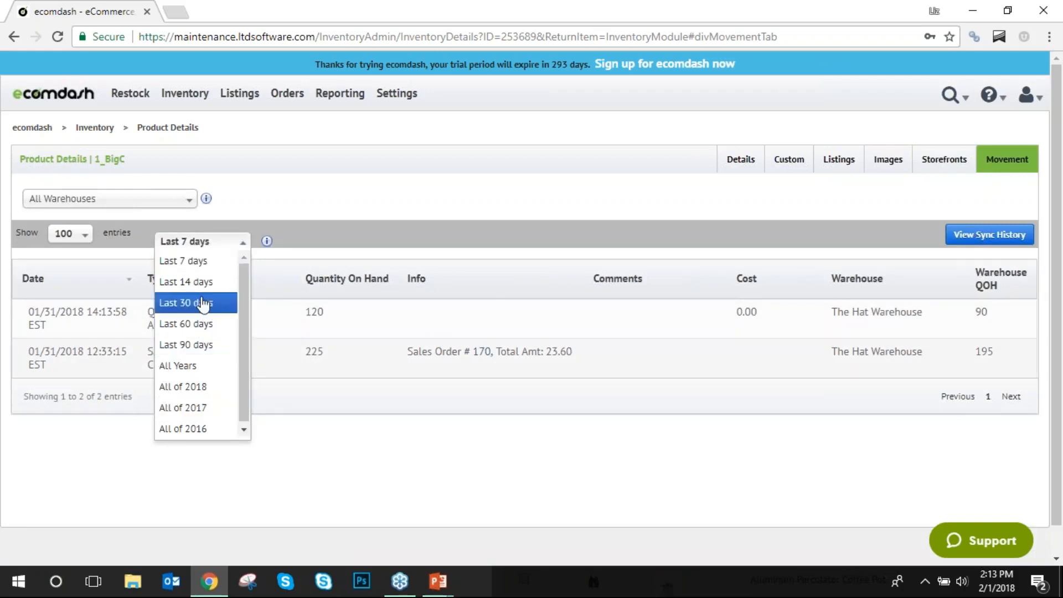
pyautogui.click(180, 365)
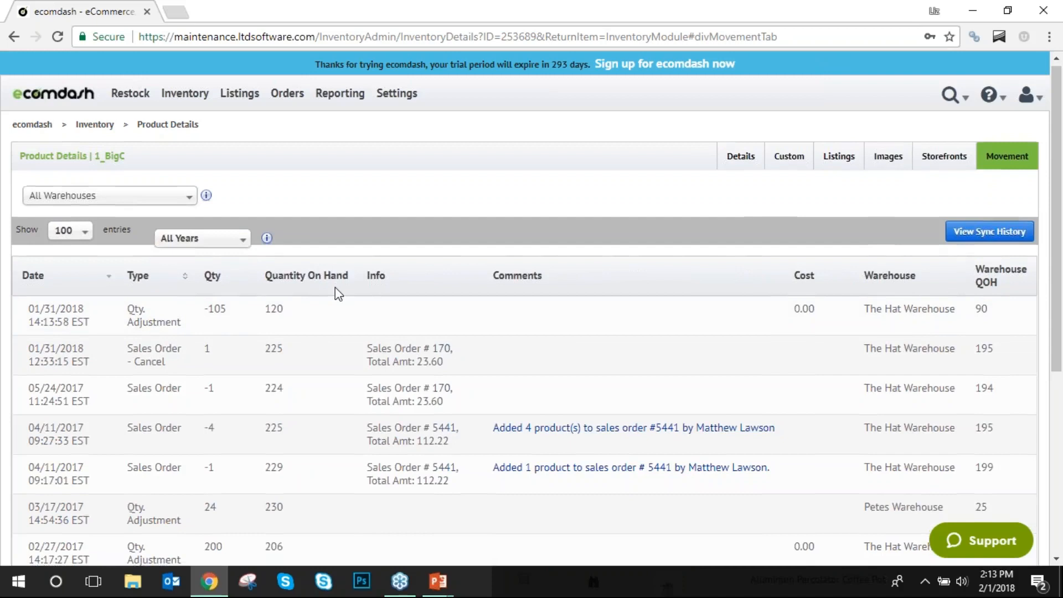
pyautogui.scroll(-5, 335, 287)
pyautogui.scroll(5, 334, 287)
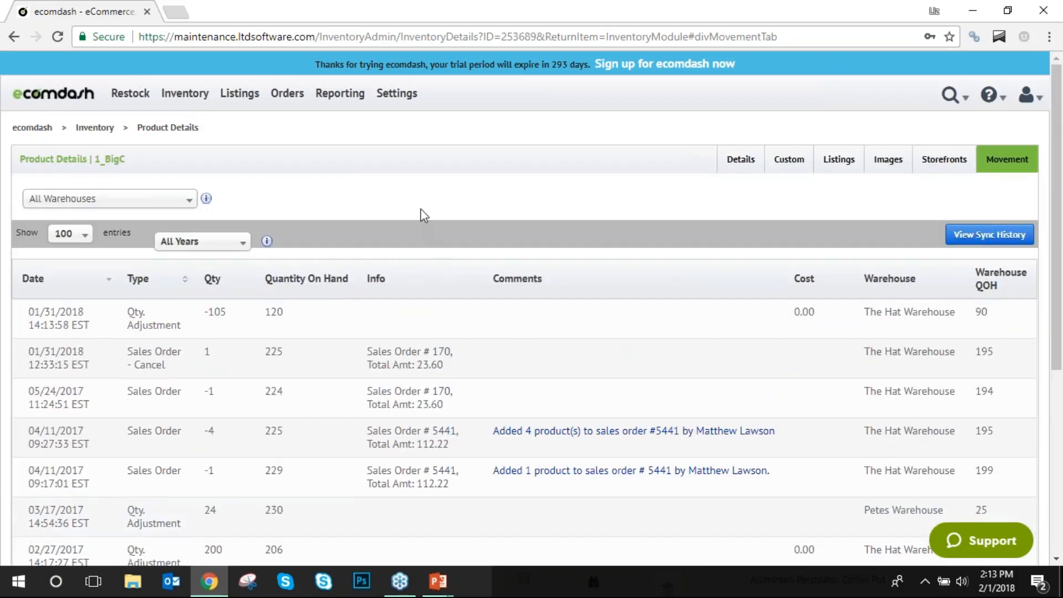
pyautogui.moveTo(186, 94)
pyautogui.click(192, 145)
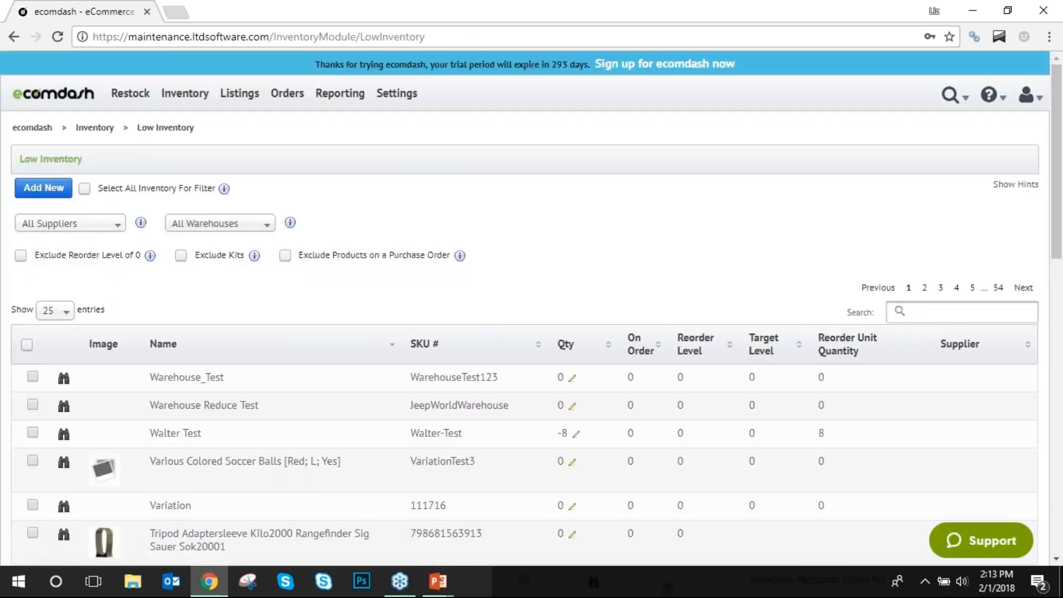
# Exclude reorder level 0 products, then tick and untick the 'This is a test ya know' item.
pyautogui.click(21, 255)
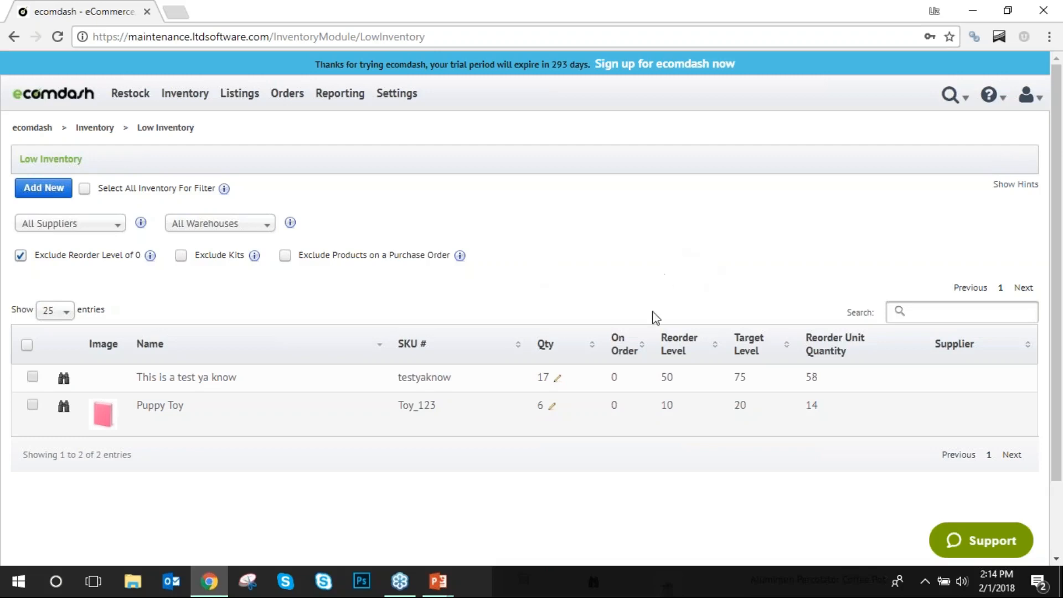
pyautogui.click(32, 376)
pyautogui.click(32, 377)
# Deselect Puppy Toy and display the Listings, Restock and Inventory menu options.
pyautogui.click(32, 405)
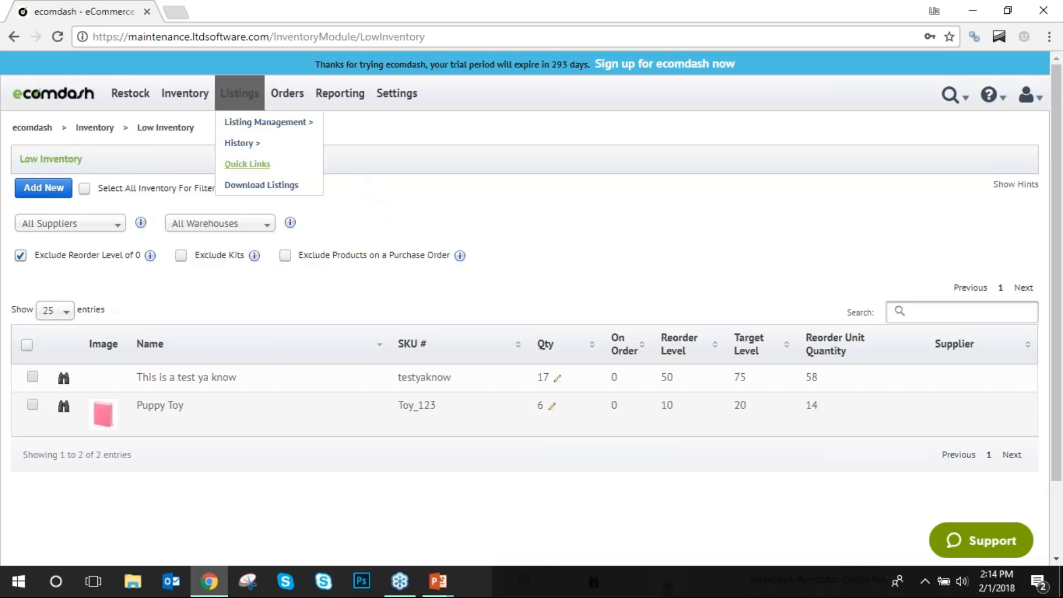
pyautogui.moveTo(144, 112)
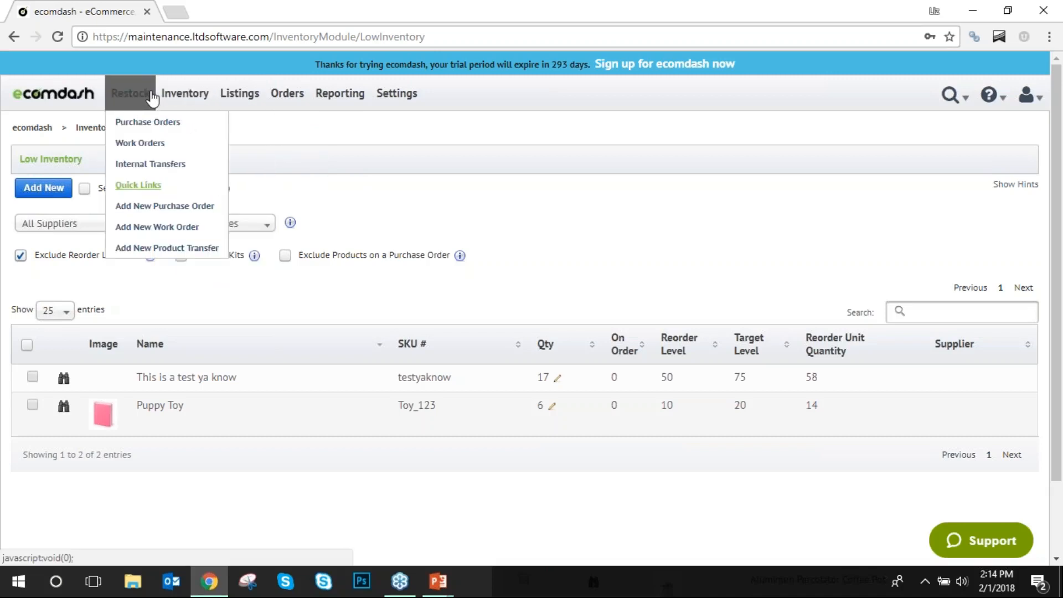
pyautogui.moveTo(186, 95)
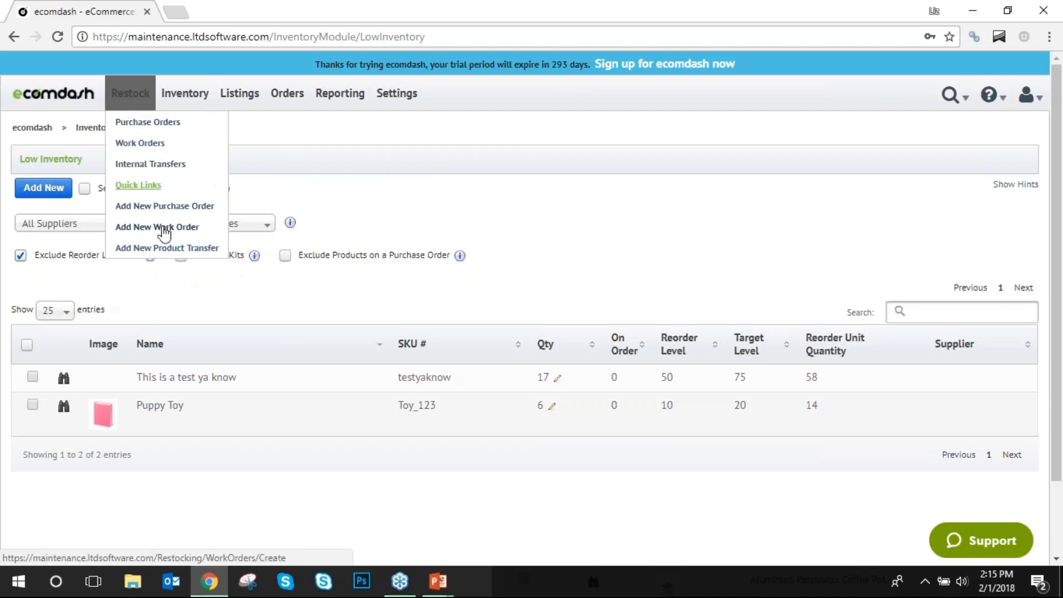
pyautogui.moveTo(242, 95)
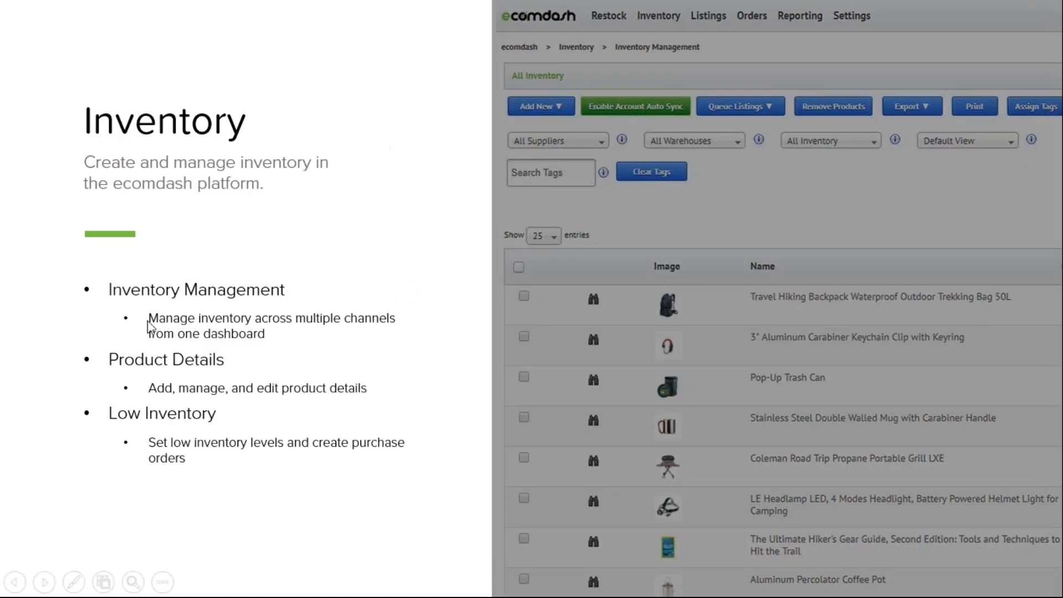
# Advance to the Listing slide, open the linked Listing Management page and log in to ecomdash.
pyautogui.click(396, 293)
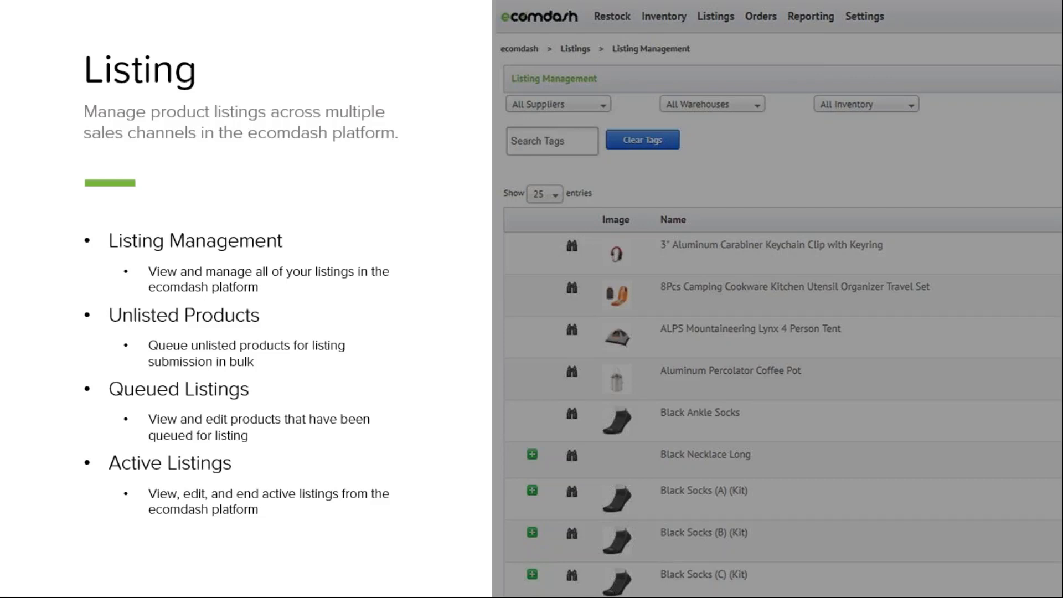
pyautogui.click(608, 313)
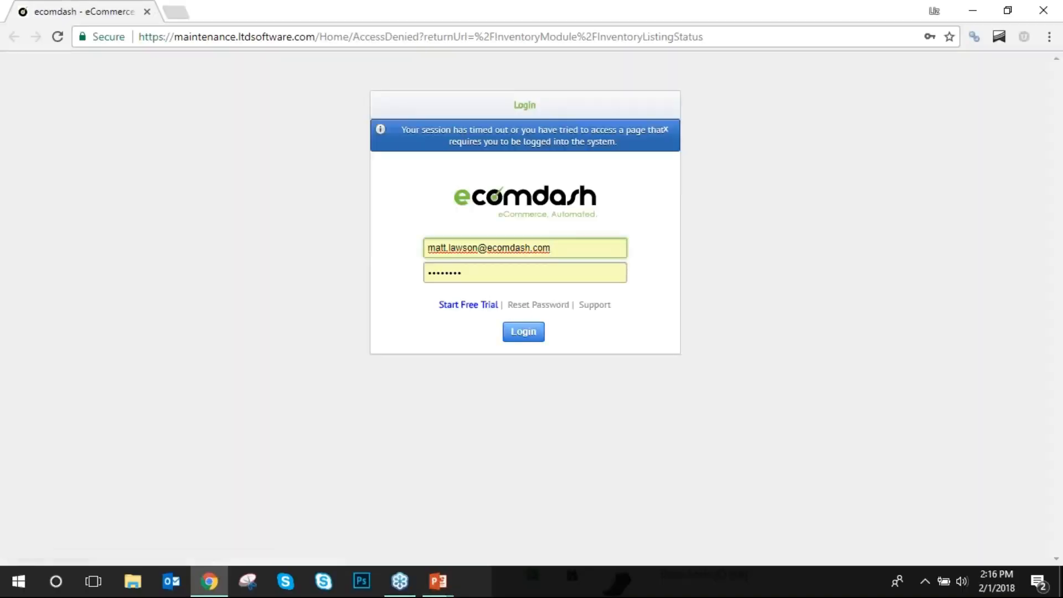
pyautogui.click(523, 331)
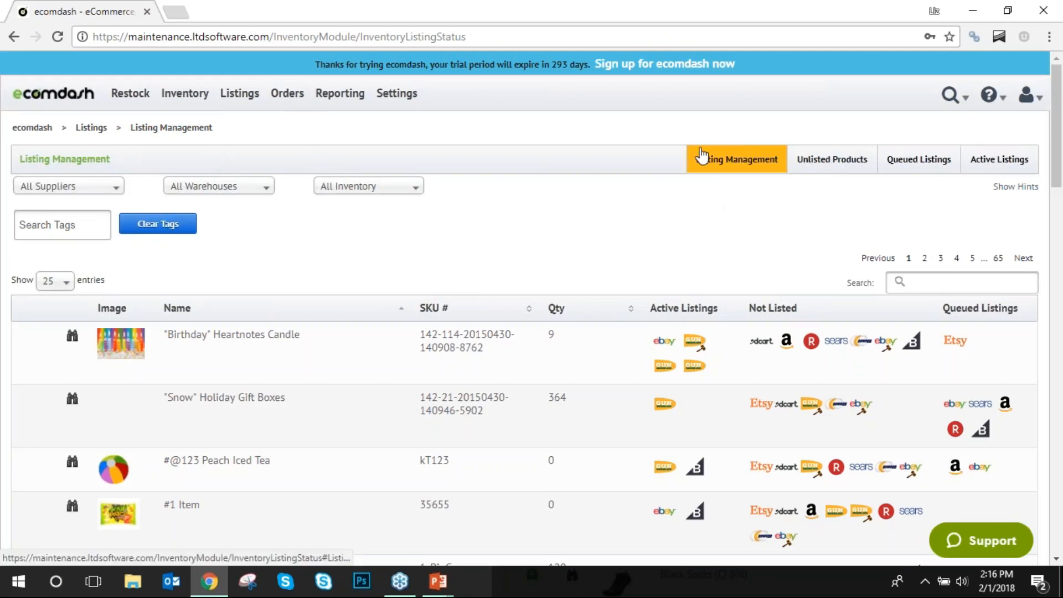
pyautogui.moveTo(238, 104)
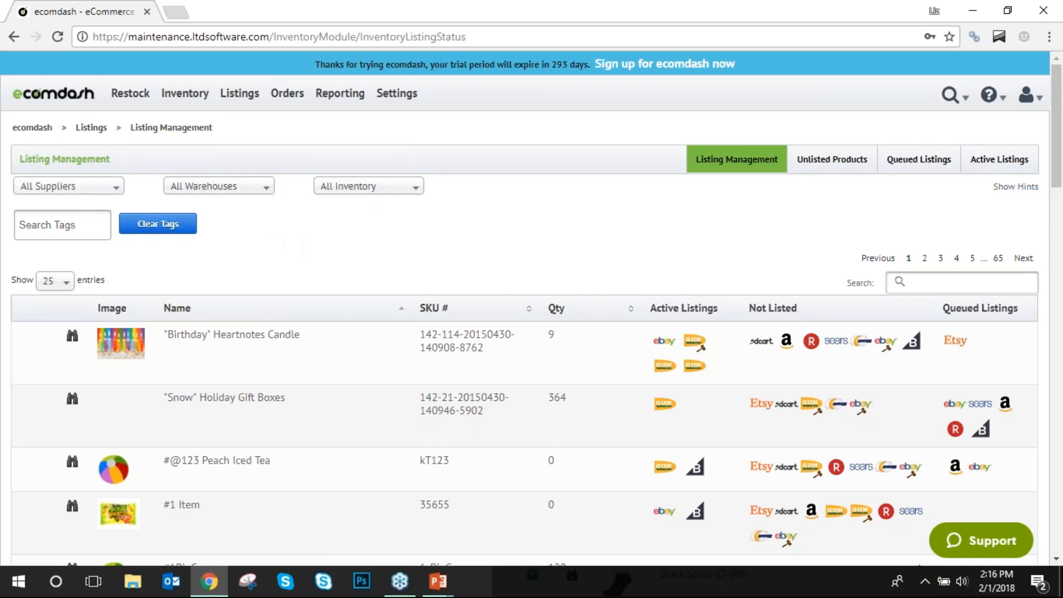
pyautogui.click(417, 191)
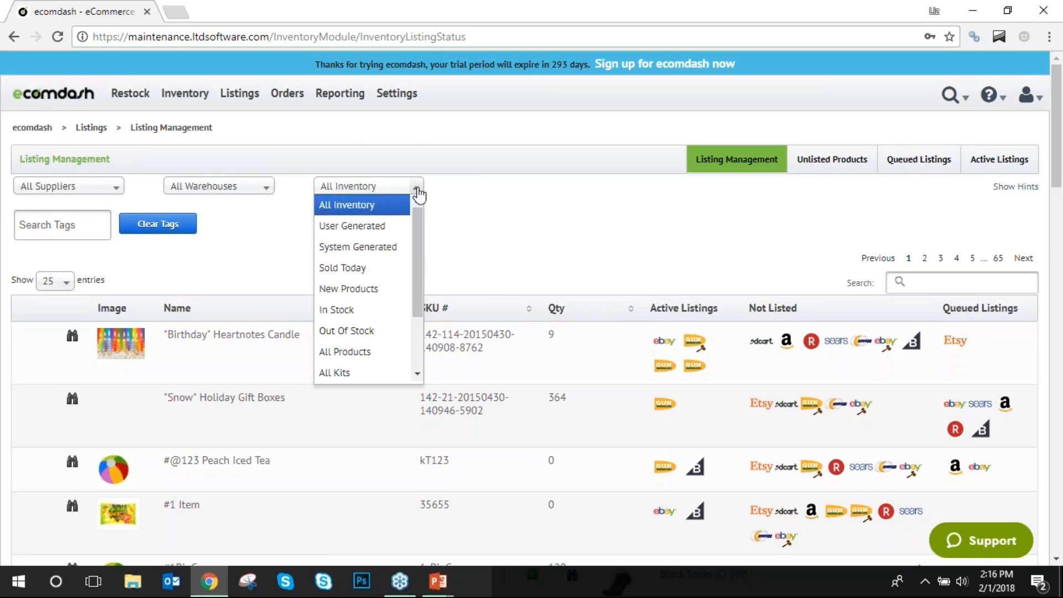
pyautogui.click(416, 191)
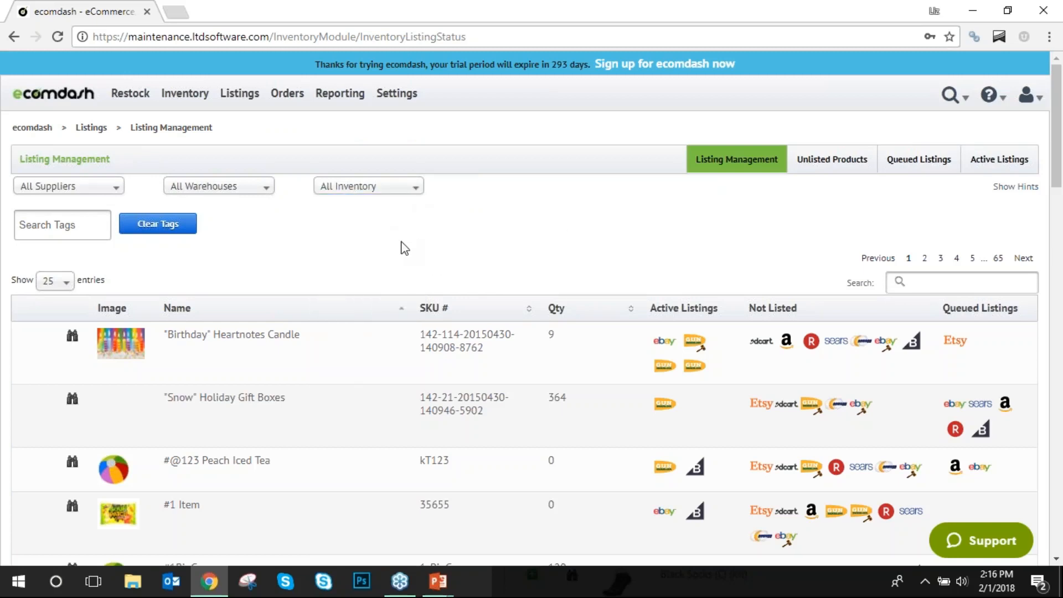
pyautogui.scroll(-2, 374, 252)
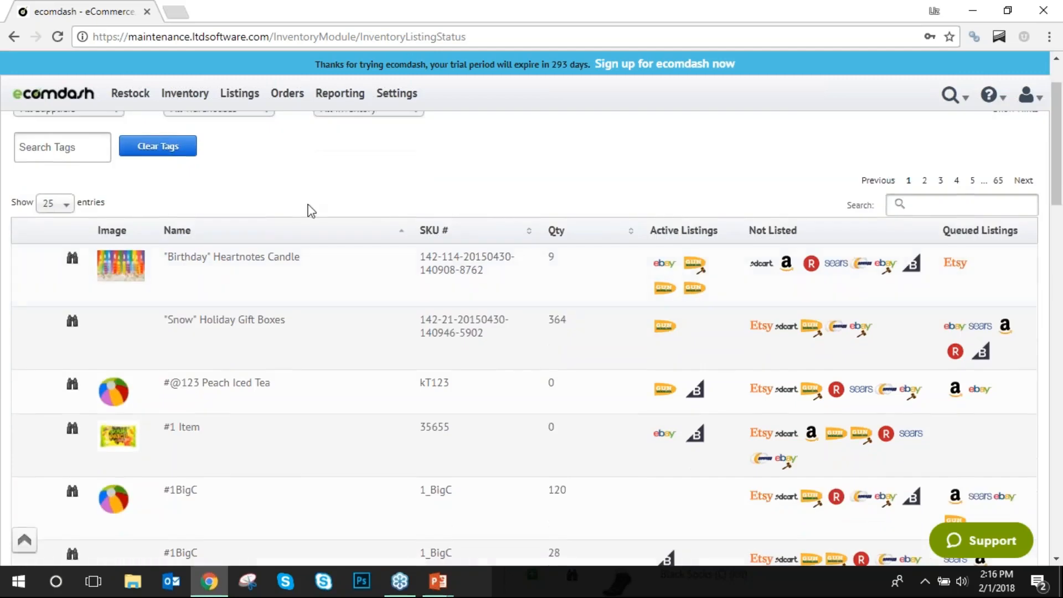
pyautogui.scroll(-7, 255, 213)
pyautogui.scroll(5, 451, 266)
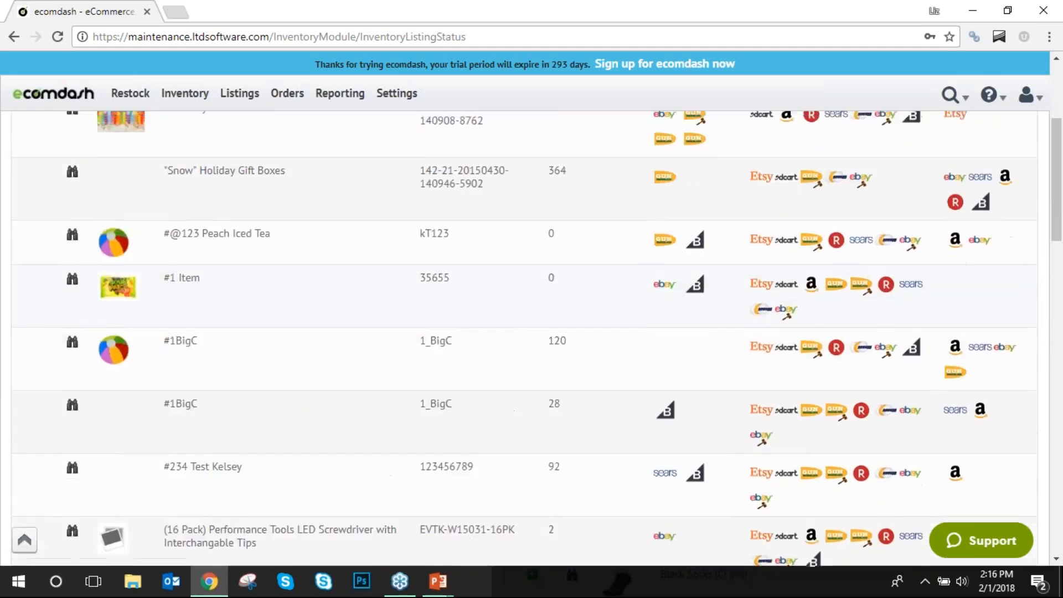
pyautogui.scroll(4, 299, 238)
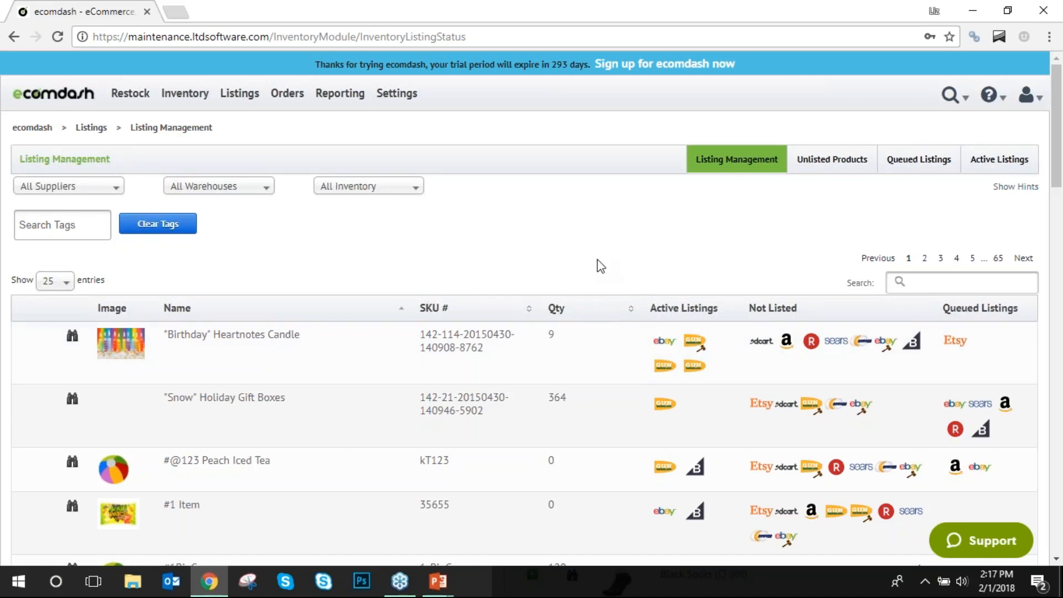
pyautogui.scroll(-3, 598, 265)
pyautogui.scroll(3, 598, 265)
# Show the unlisted products that are not listed on Amazon.
pyautogui.click(830, 167)
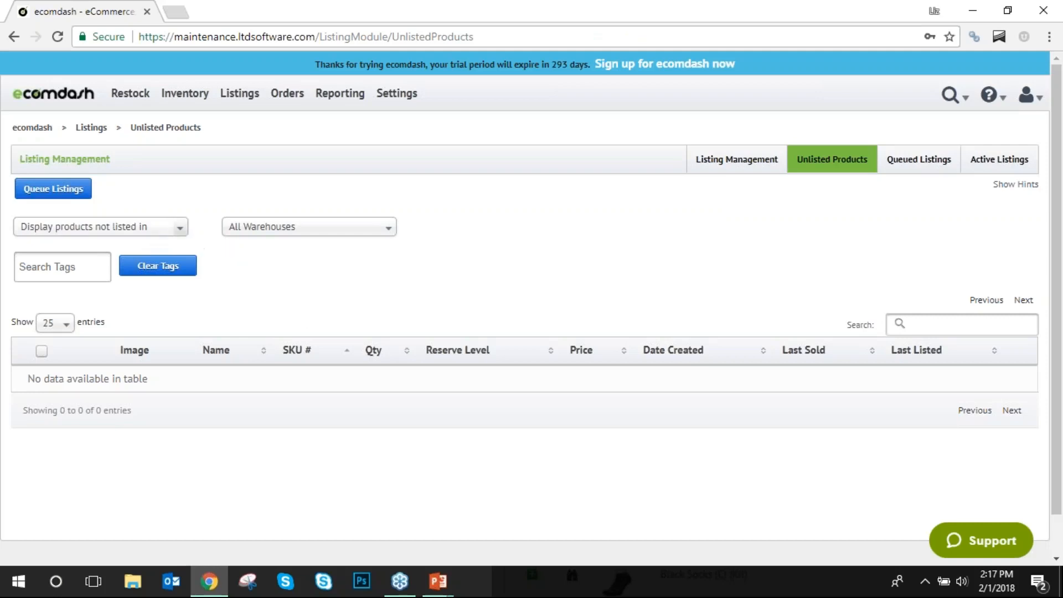
pyautogui.click(169, 234)
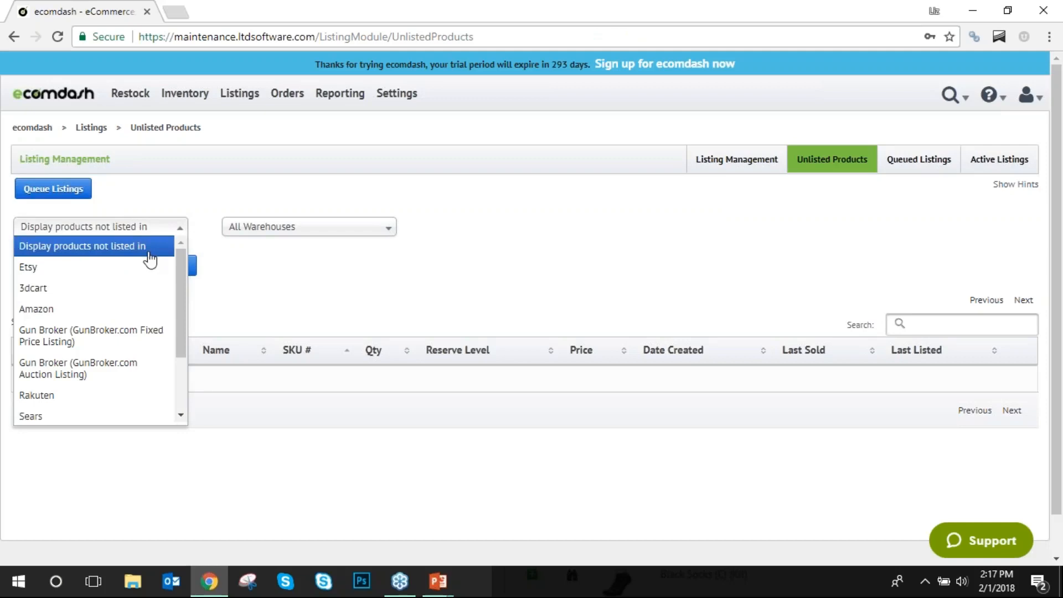
pyautogui.click(87, 315)
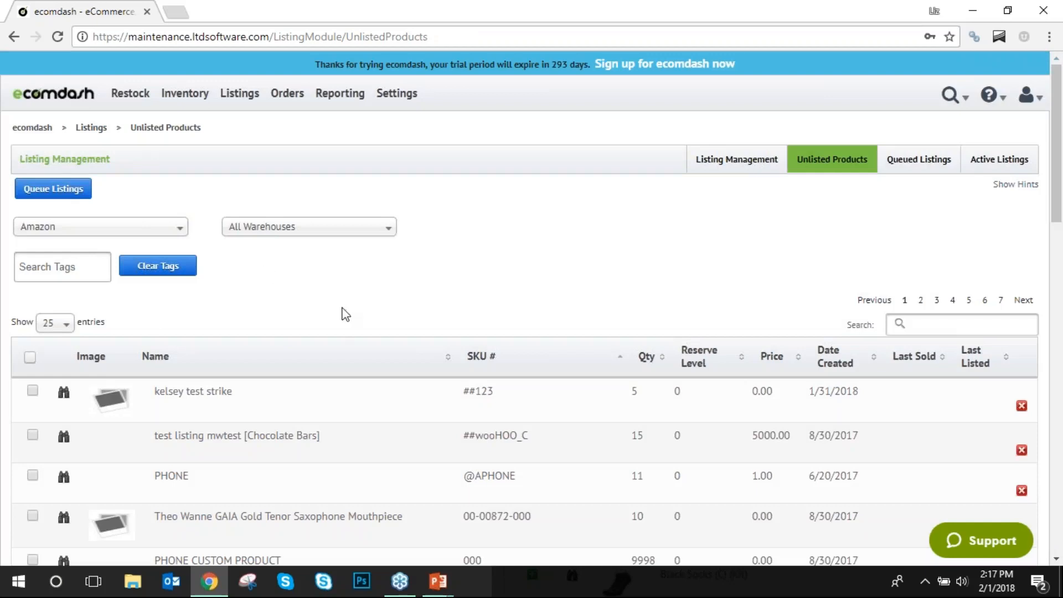
pyautogui.scroll(-3, 344, 311)
pyautogui.scroll(3, 339, 311)
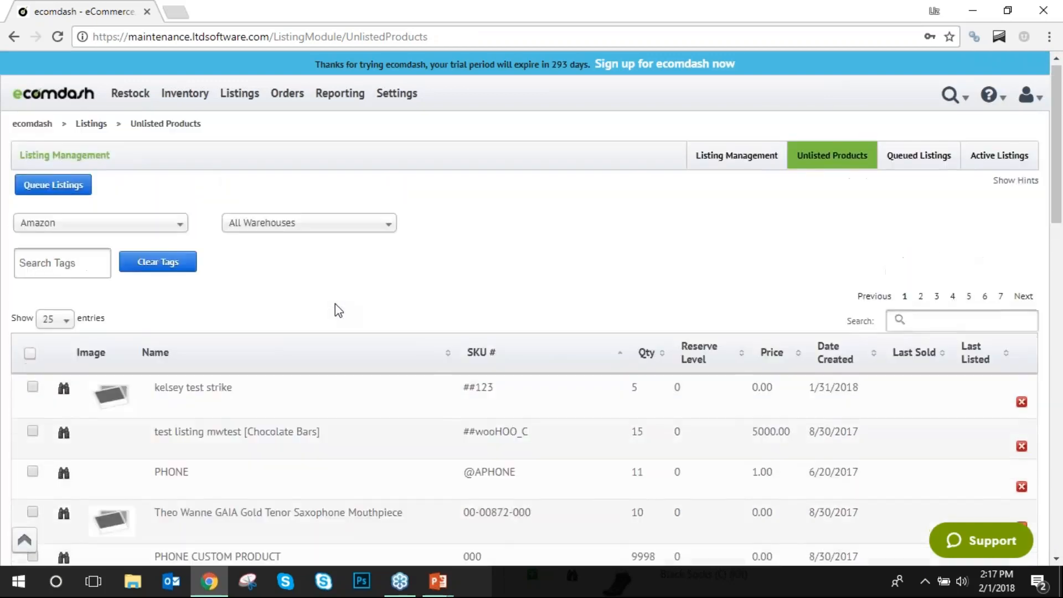
pyautogui.scroll(-10, 335, 304)
pyautogui.scroll(5, 335, 304)
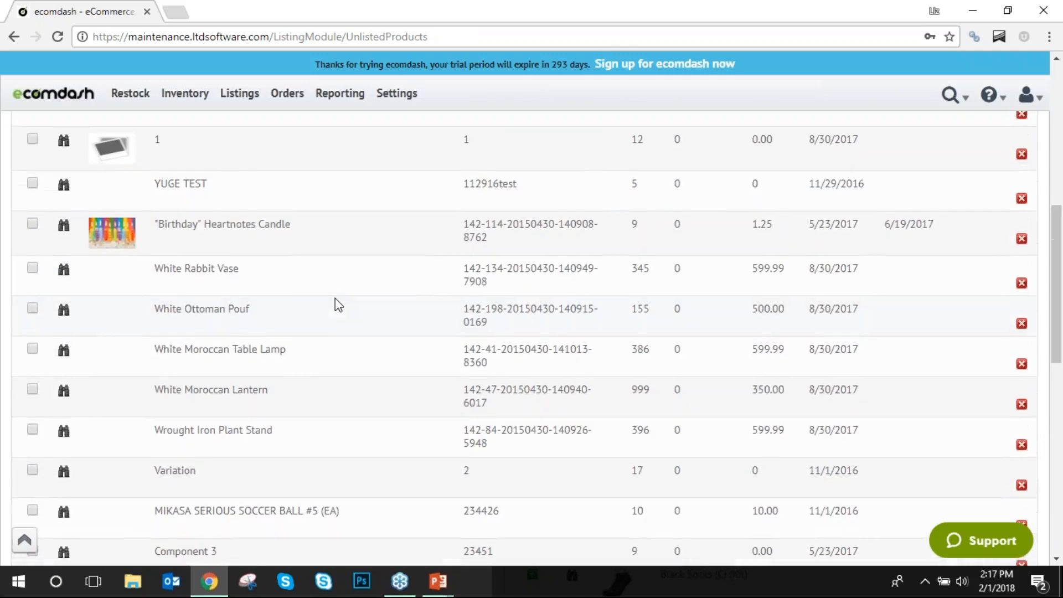
pyautogui.scroll(8, 339, 306)
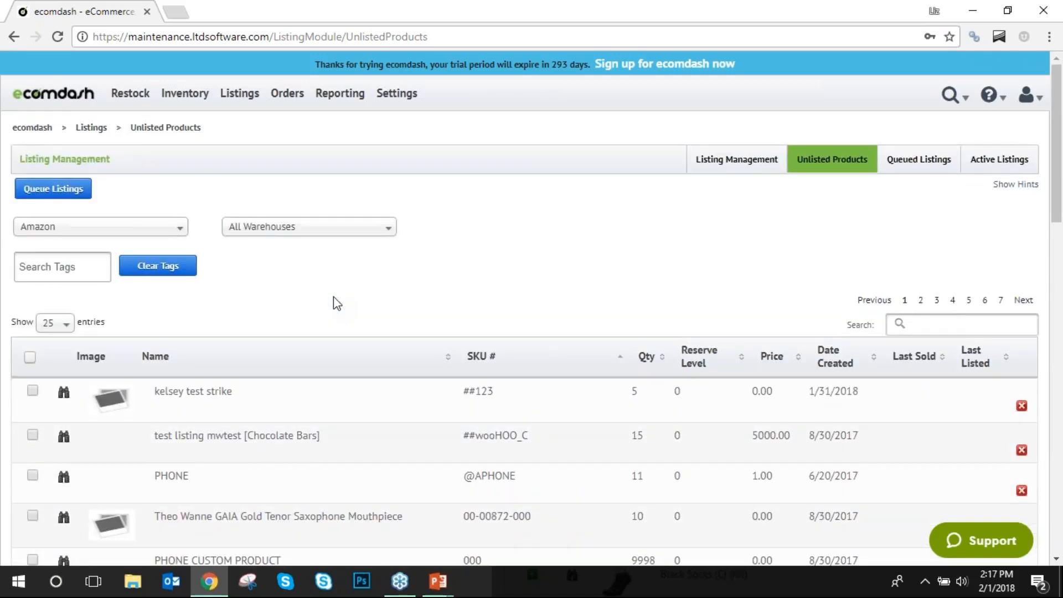
# Show 100 products per page and select all of them.
pyautogui.click(50, 325)
pyautogui.click(50, 405)
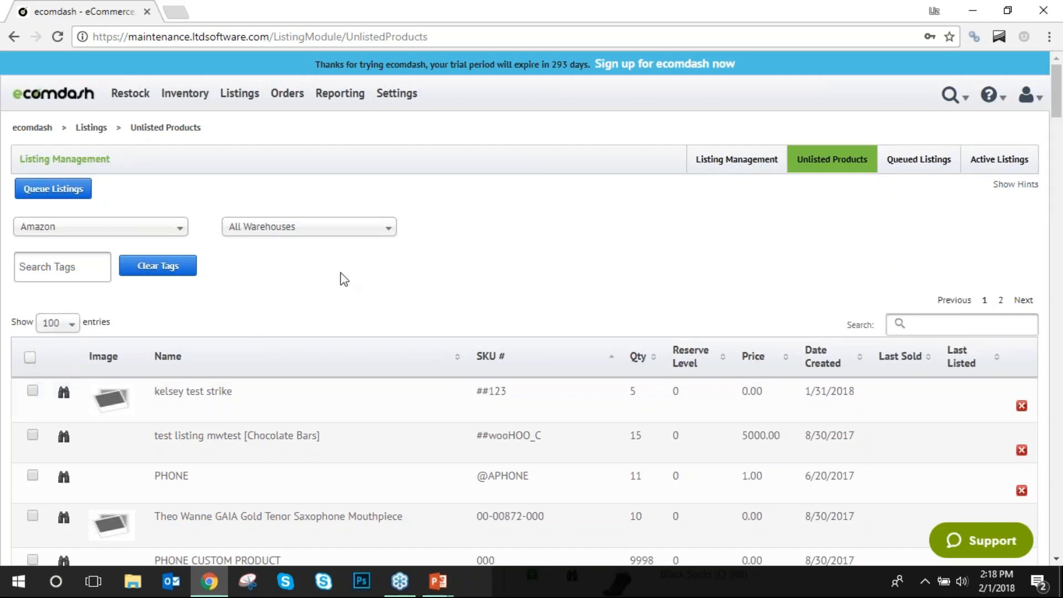
pyautogui.click(31, 357)
# Switch to the eBay Fixed Price Listing storefront, select all products, then open Queued Listings.
pyautogui.click(181, 229)
pyautogui.scroll(-2, 119, 337)
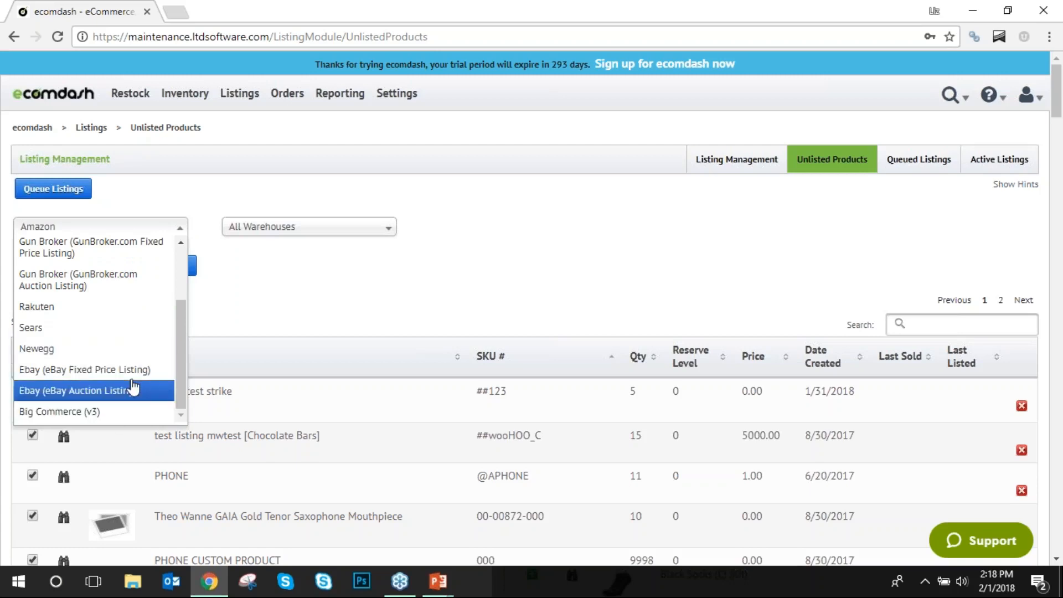
pyautogui.click(133, 370)
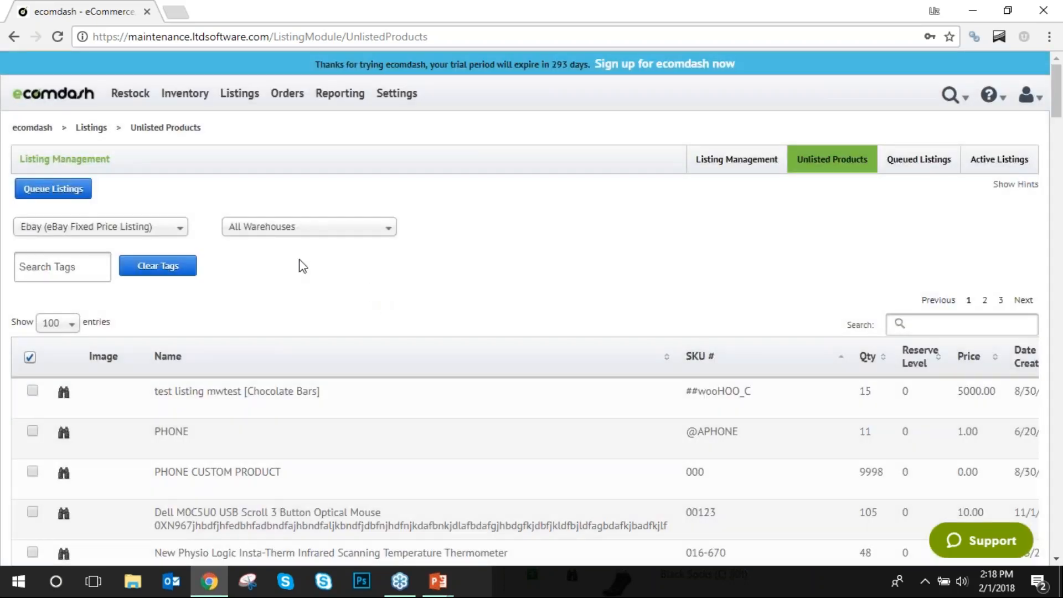
pyautogui.scroll(-1, 303, 266)
pyautogui.scroll(1, 208, 357)
pyautogui.click(30, 358)
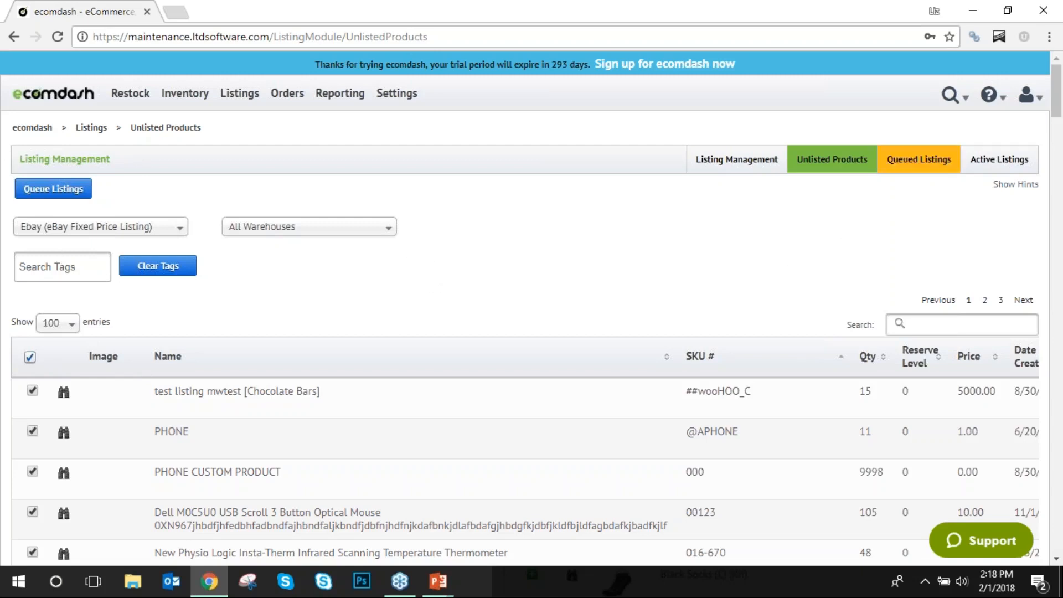
pyautogui.click(919, 160)
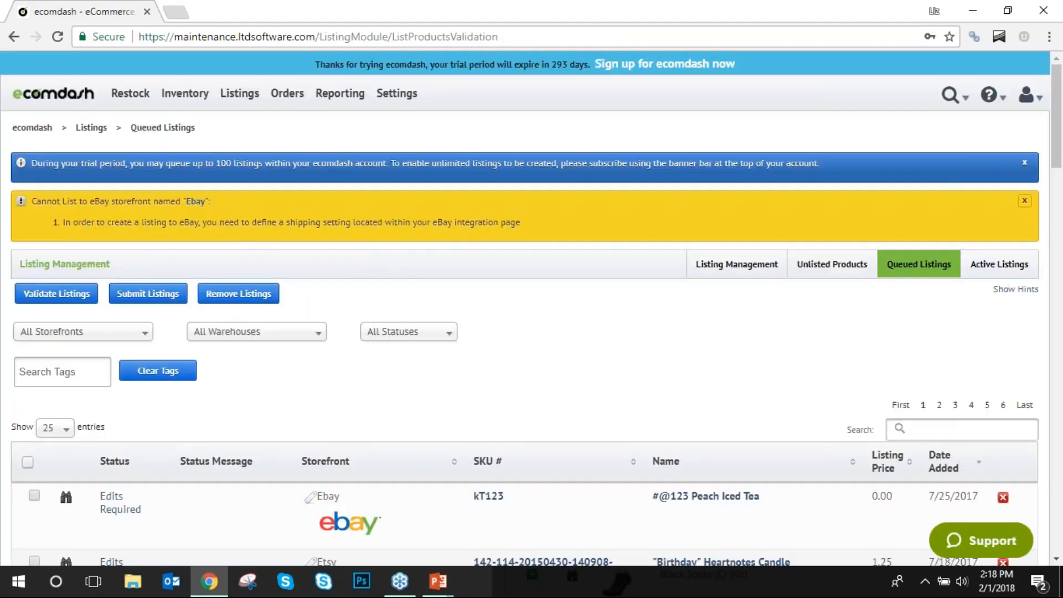
# Dismiss the eBay shipping and trial-limit notices and filter queued listings to Ready.
pyautogui.click(1025, 201)
pyautogui.click(1025, 161)
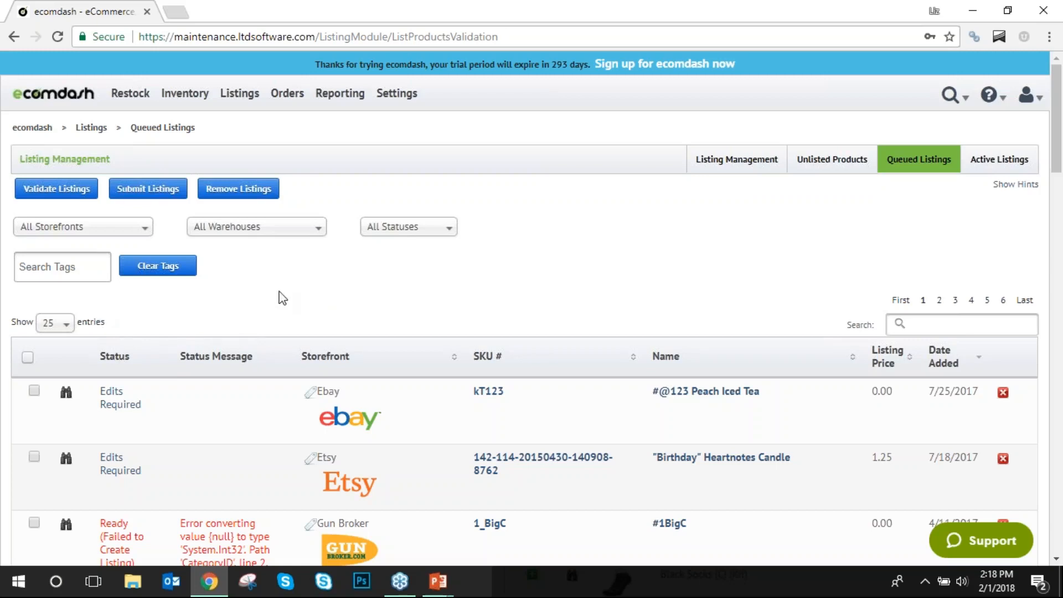
pyautogui.click(450, 231)
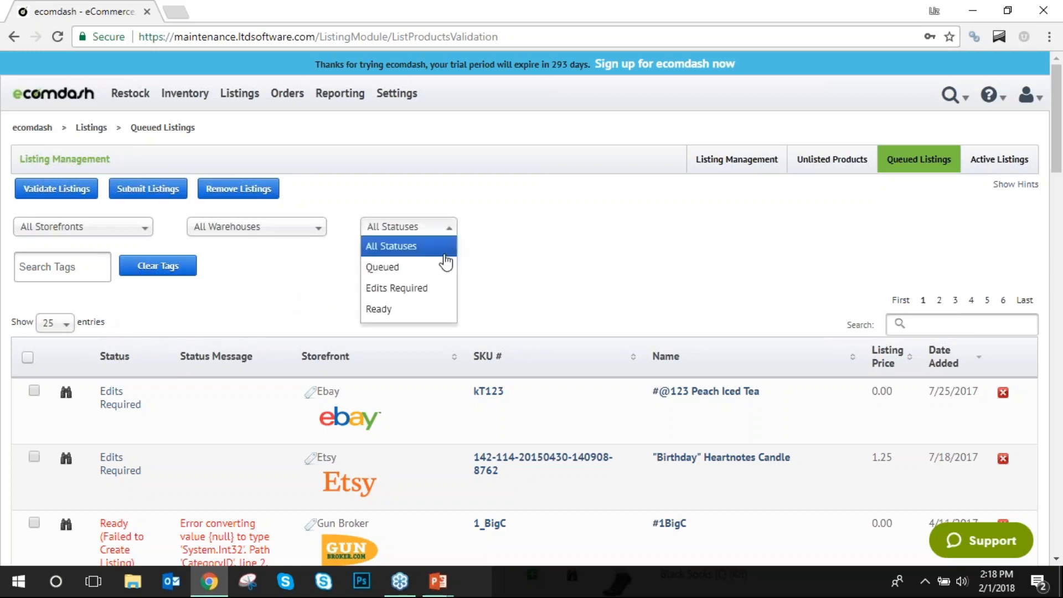
pyautogui.click(430, 309)
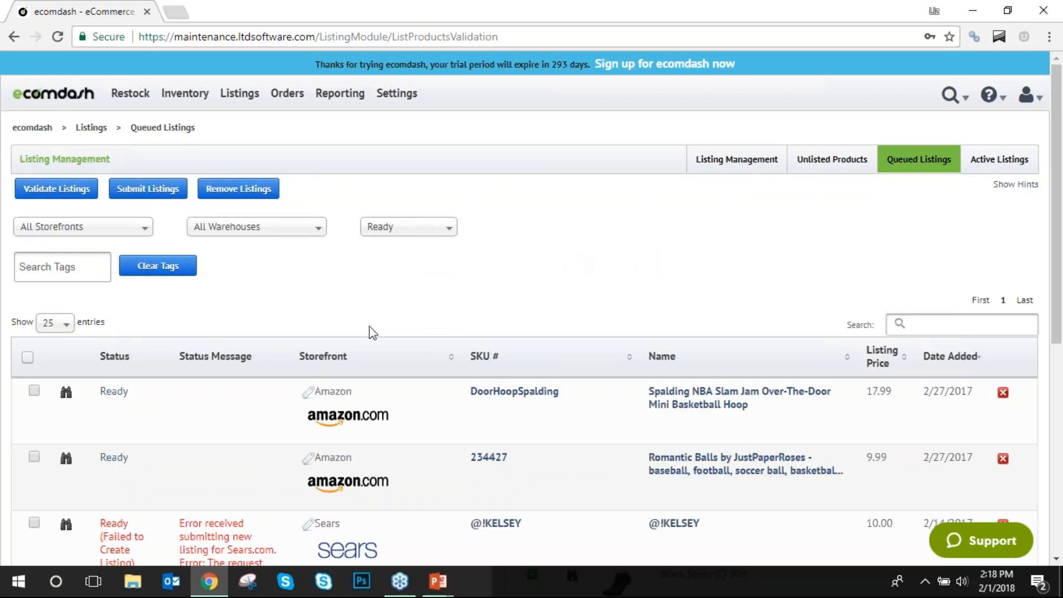
# Change the status filter to Edits Required.
pyautogui.scroll(-3, 101, 316)
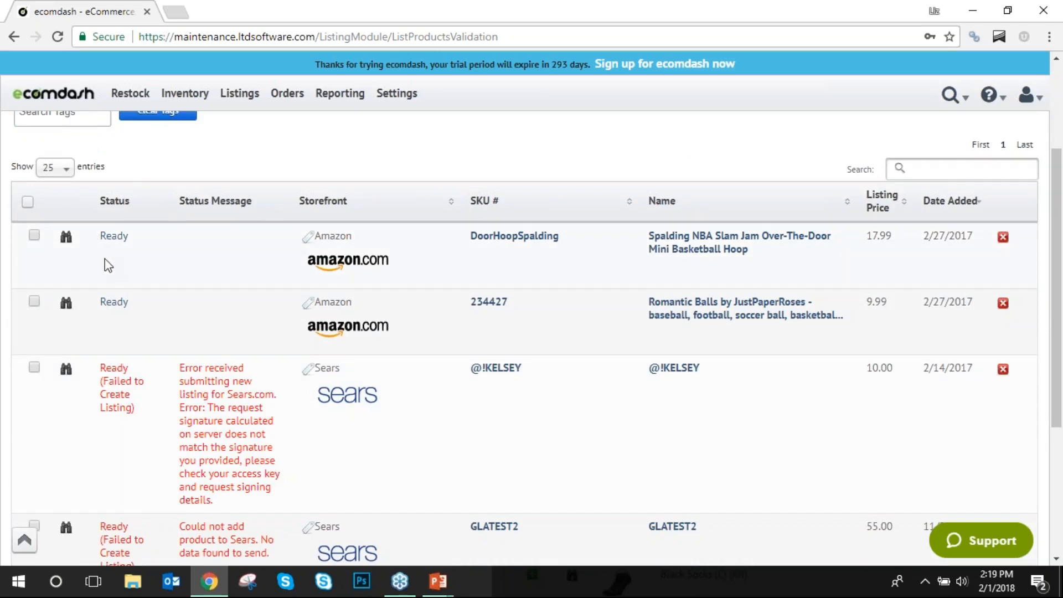
pyautogui.scroll(3, 211, 284)
pyautogui.click(409, 227)
pyautogui.click(430, 287)
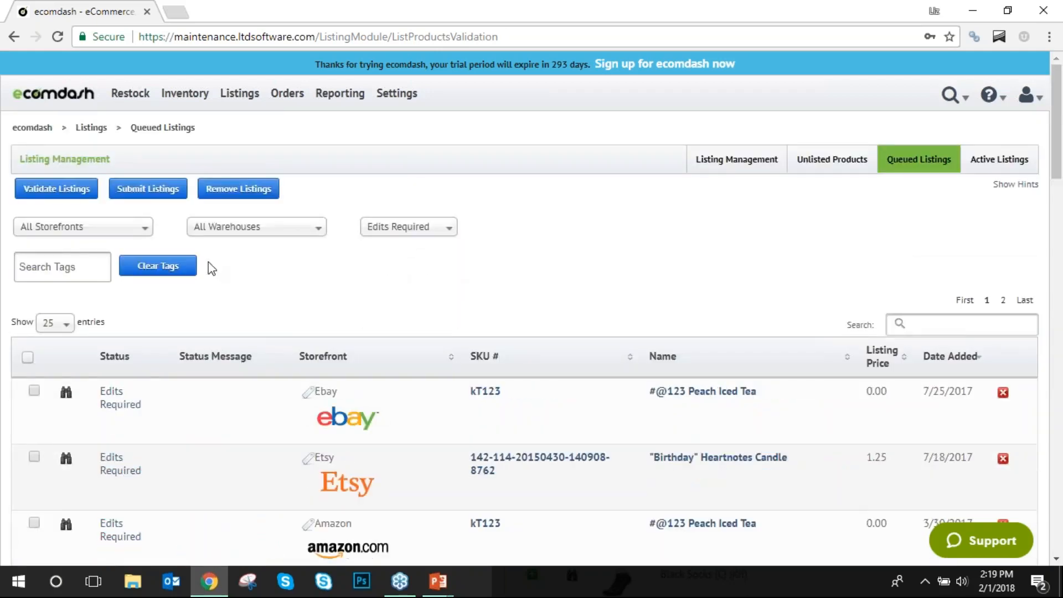
# Review the kT123 eBay listing's missing requirements and return to the queued listings.
pyautogui.click(66, 392)
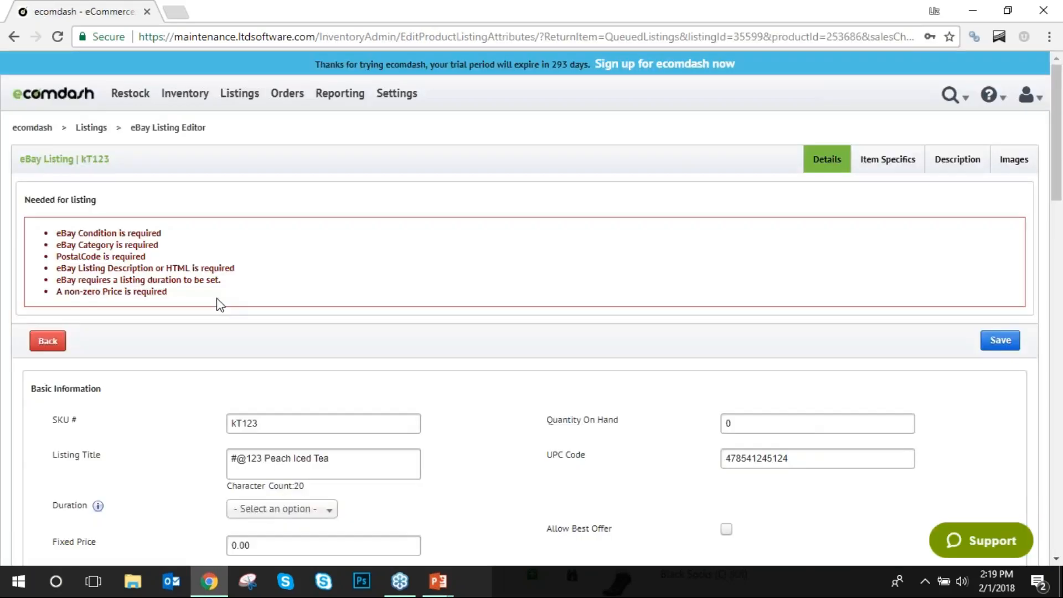
pyautogui.moveTo(221, 305); pyautogui.dragTo(33, 233)
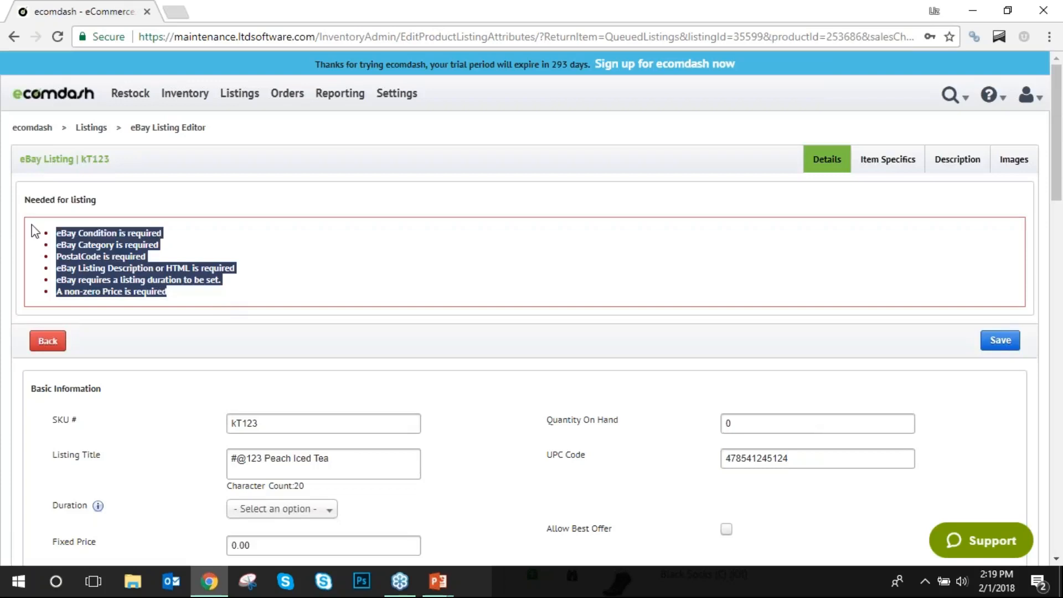
pyautogui.click(293, 280)
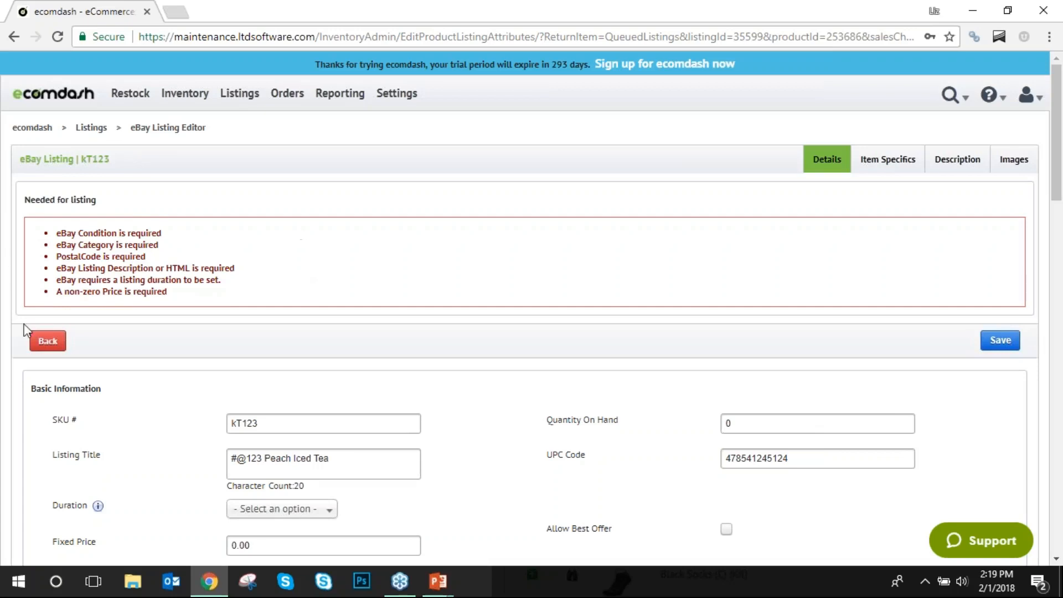
pyautogui.click(38, 340)
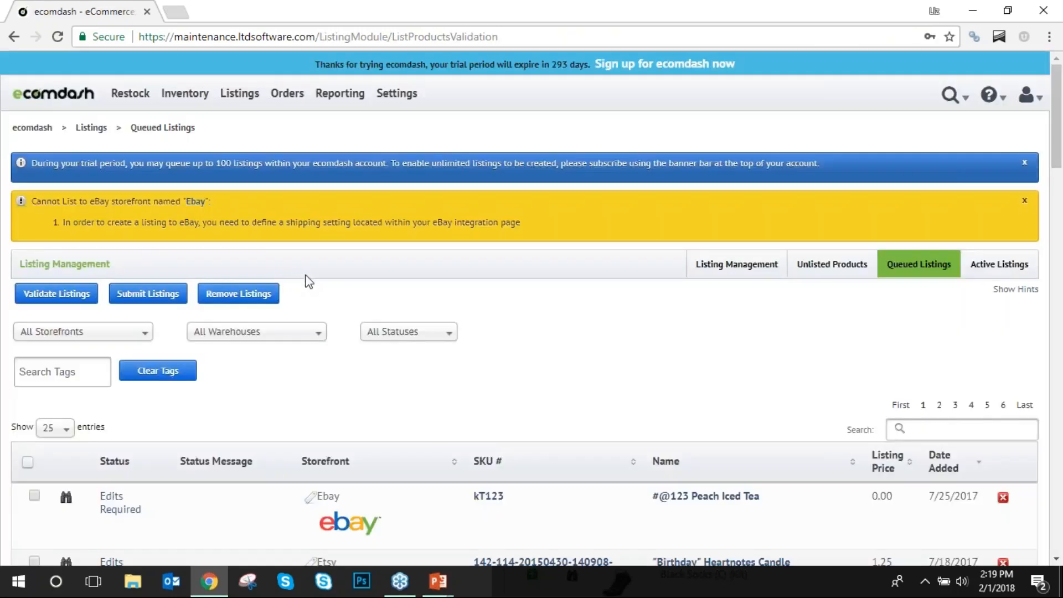
pyautogui.scroll(-10, 307, 277)
pyautogui.scroll(-6, 307, 277)
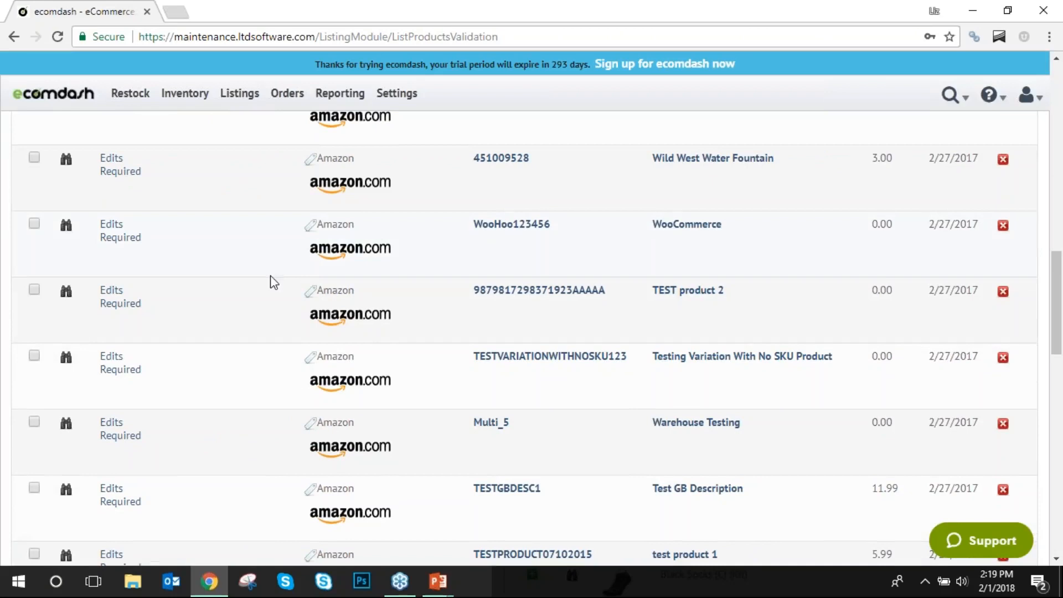
# Open the TESTVARIATIONWITHNOSKU123 Amazon listing and review its missing requirements.
pyautogui.click(67, 360)
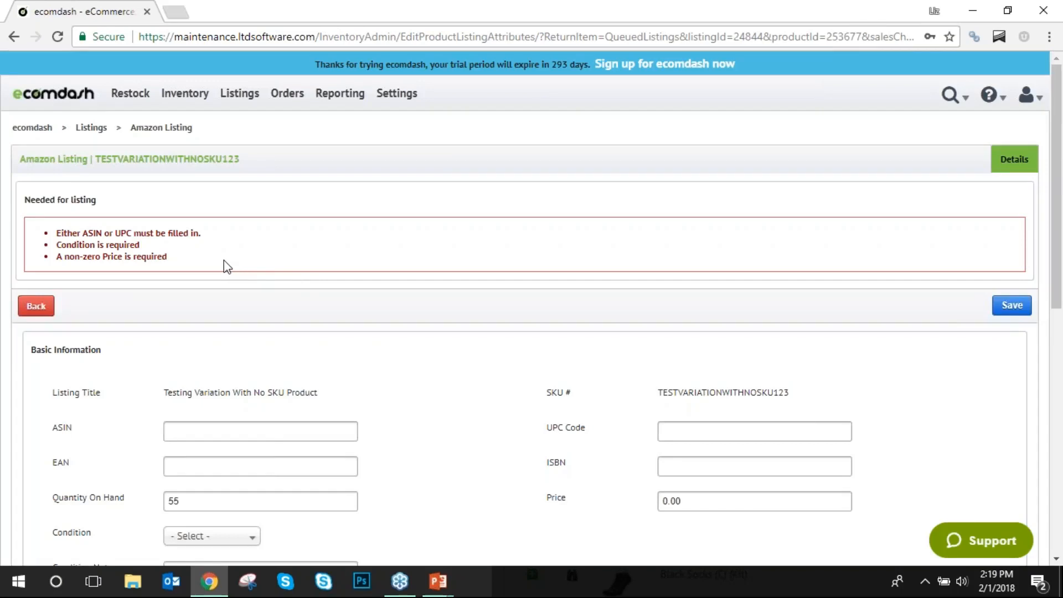
pyautogui.moveTo(202, 244); pyautogui.dragTo(63, 232)
pyautogui.click(197, 265)
pyautogui.scroll(-3, 325, 270)
pyautogui.scroll(1, 368, 355)
# Enter UPC 55836655, ASIN DVGVDGVF and price 25.00, then go back.
pyautogui.click(723, 353)
pyautogui.write('55836655')
pyautogui.click(224, 349)
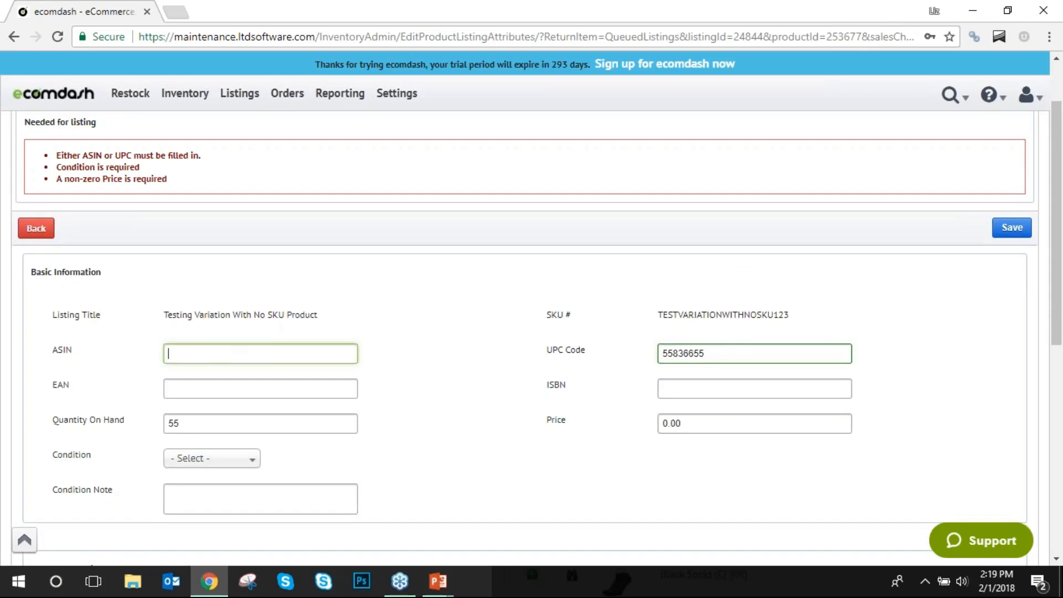
pyautogui.write('DVGVDGVF')
pyautogui.click(704, 423)
pyautogui.write('25.00')
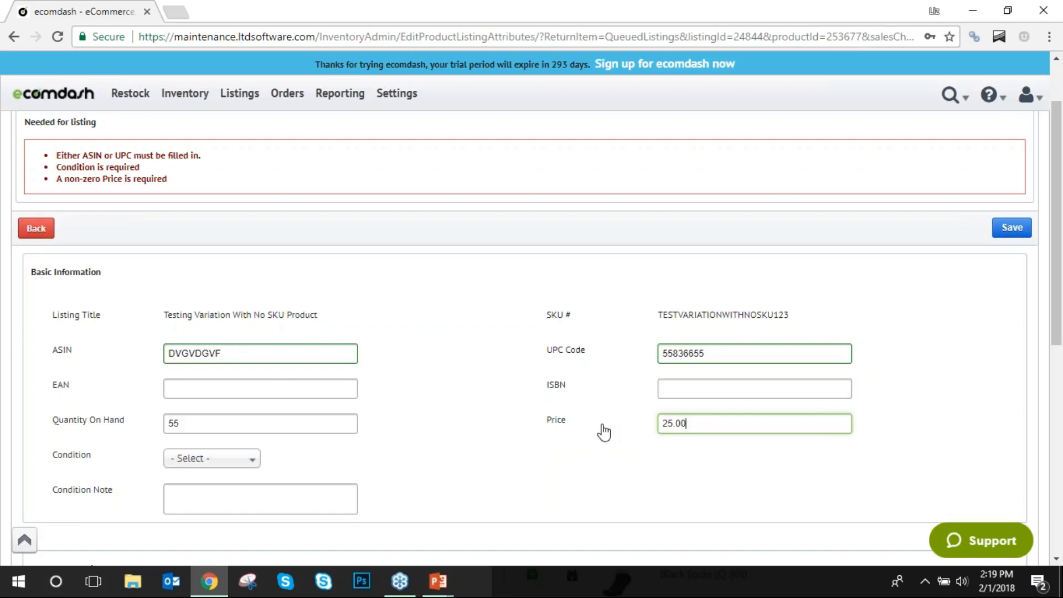
pyautogui.scroll(2, 178, 230)
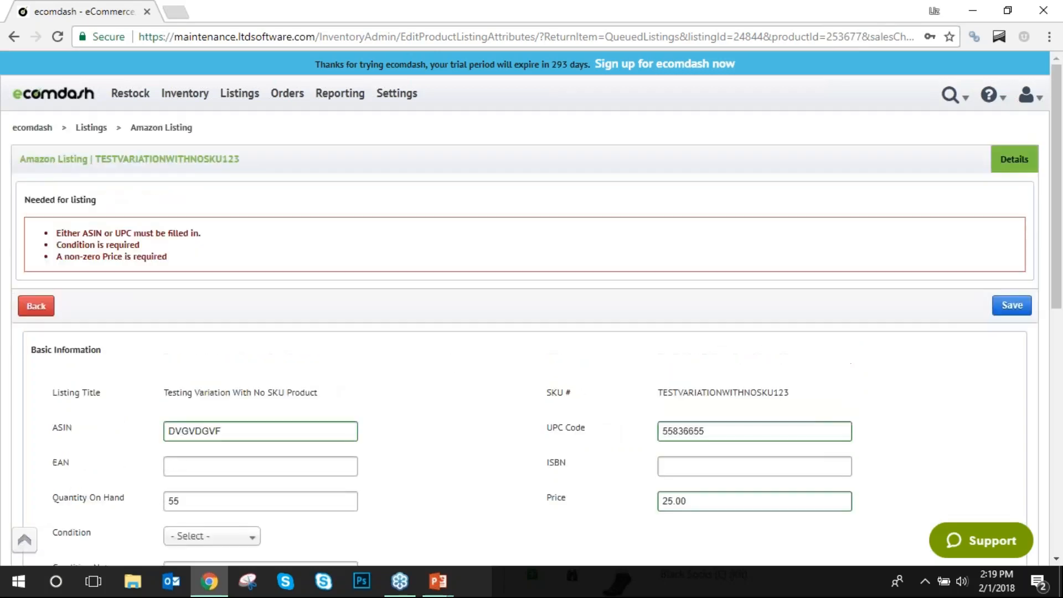
pyautogui.click(37, 308)
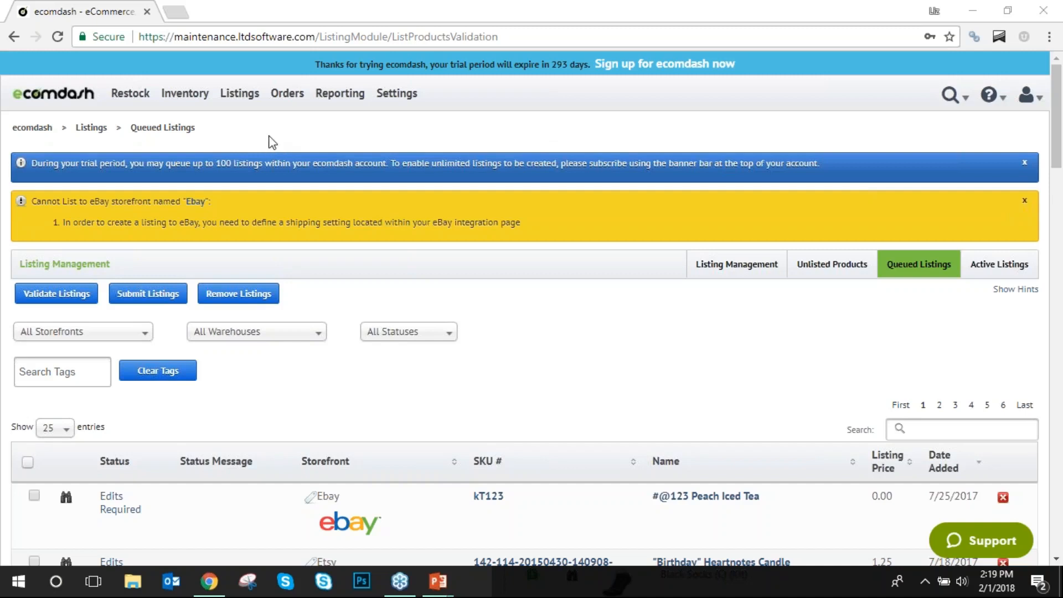
# Filter Active Listings to Amazon and view the Milky Way product's Amazon page.
pyautogui.click(1000, 264)
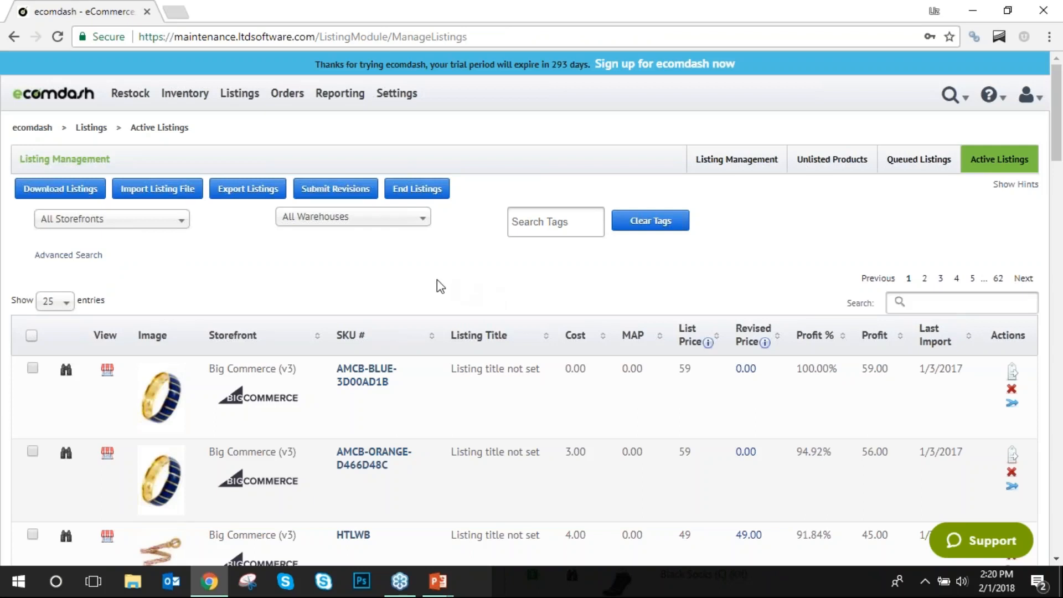
pyautogui.click(180, 222)
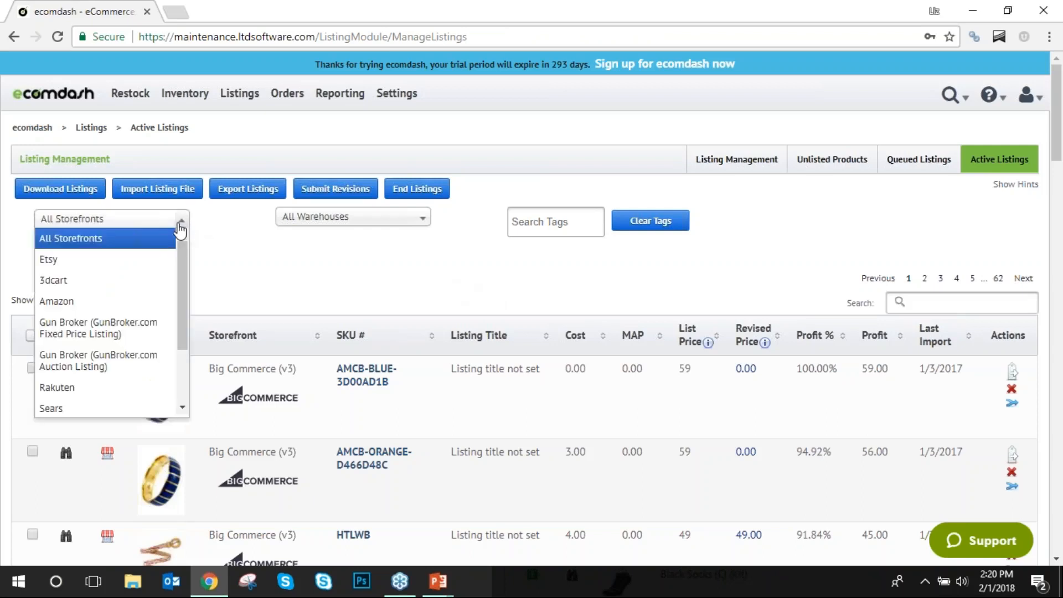
pyautogui.click(207, 252)
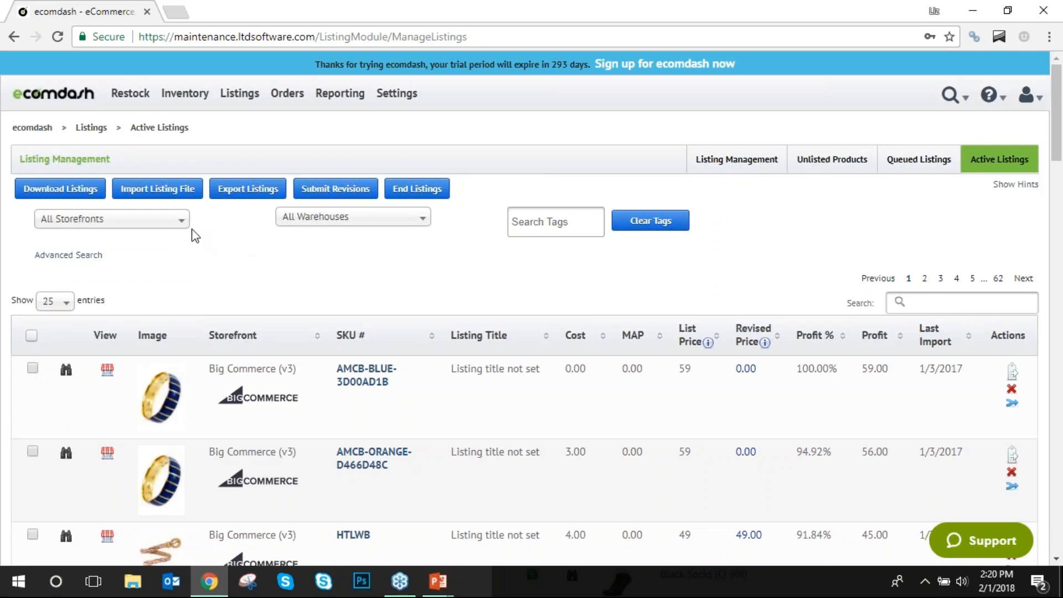
pyautogui.scroll(-5, 385, 334)
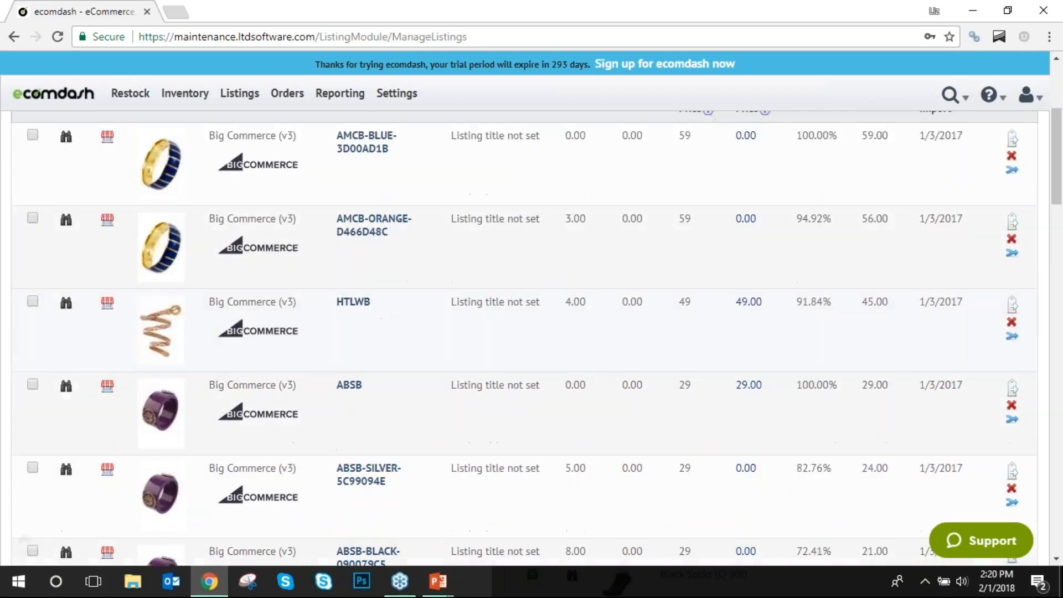
pyautogui.scroll(5, 223, 284)
pyautogui.click(166, 222)
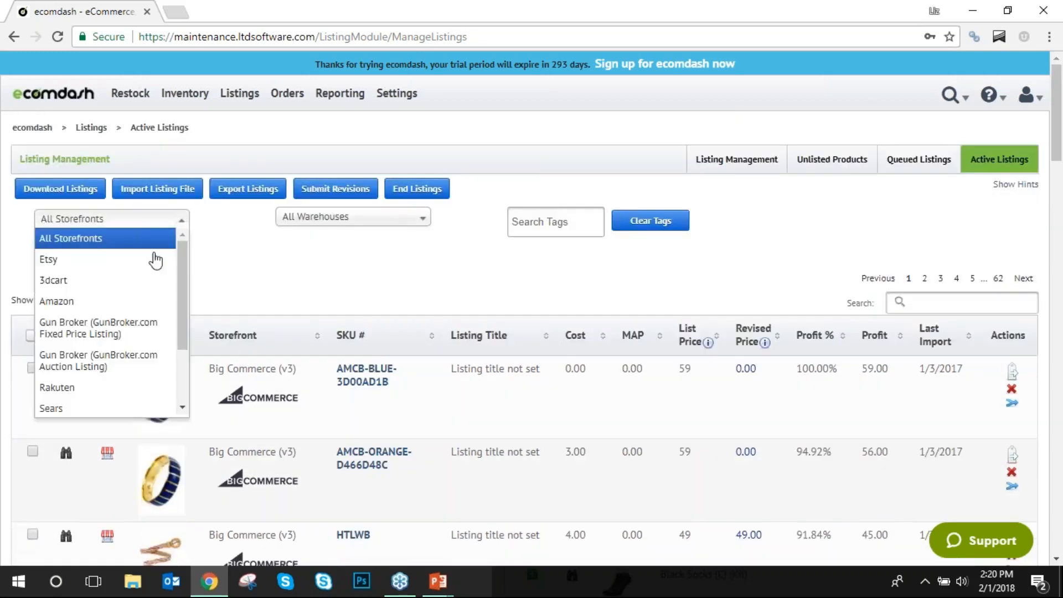
pyautogui.click(128, 302)
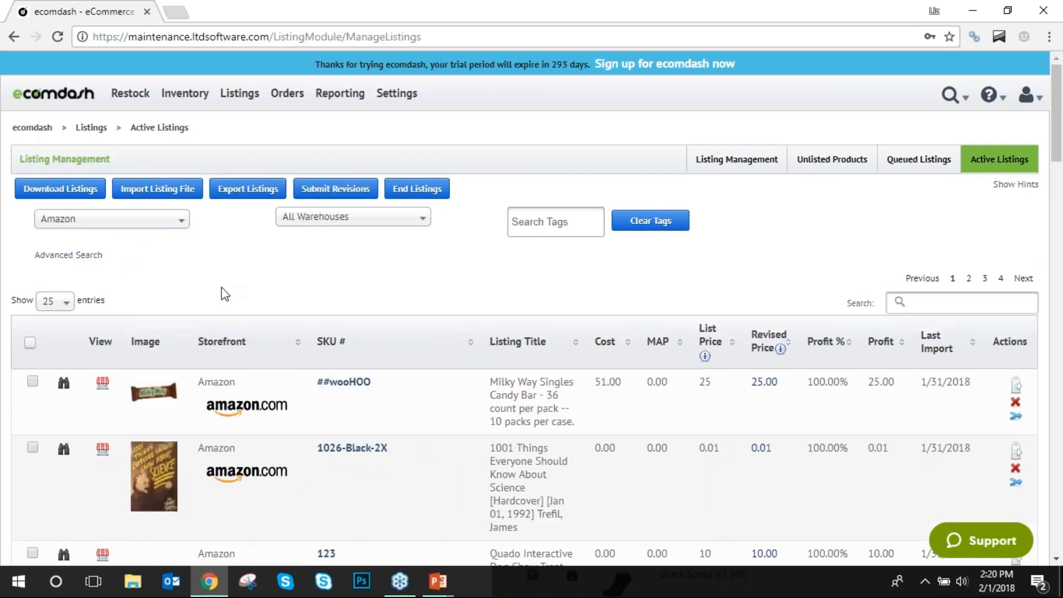
pyautogui.click(102, 382)
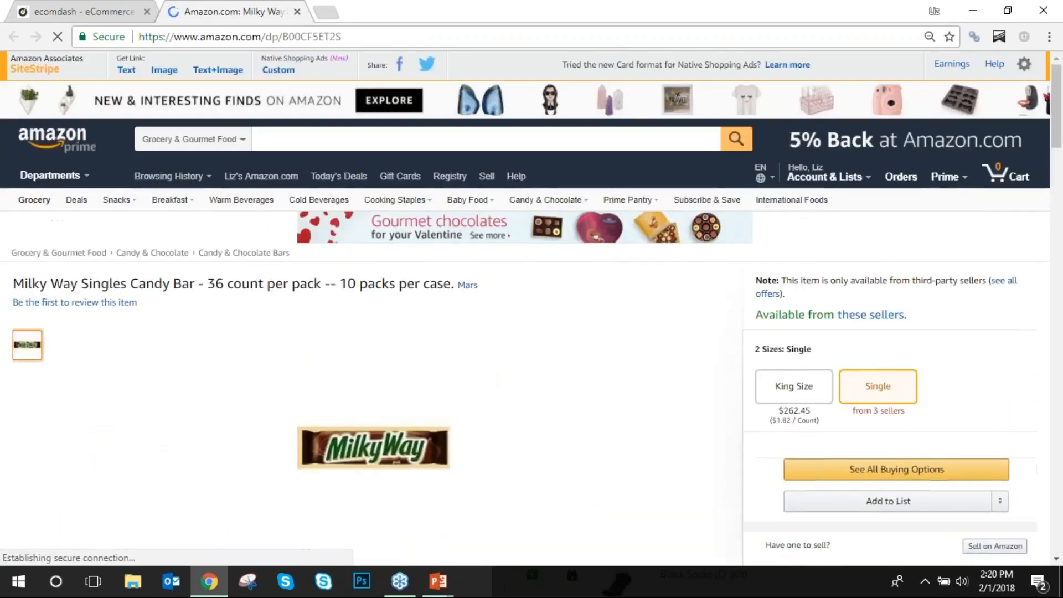
pyautogui.click(297, 11)
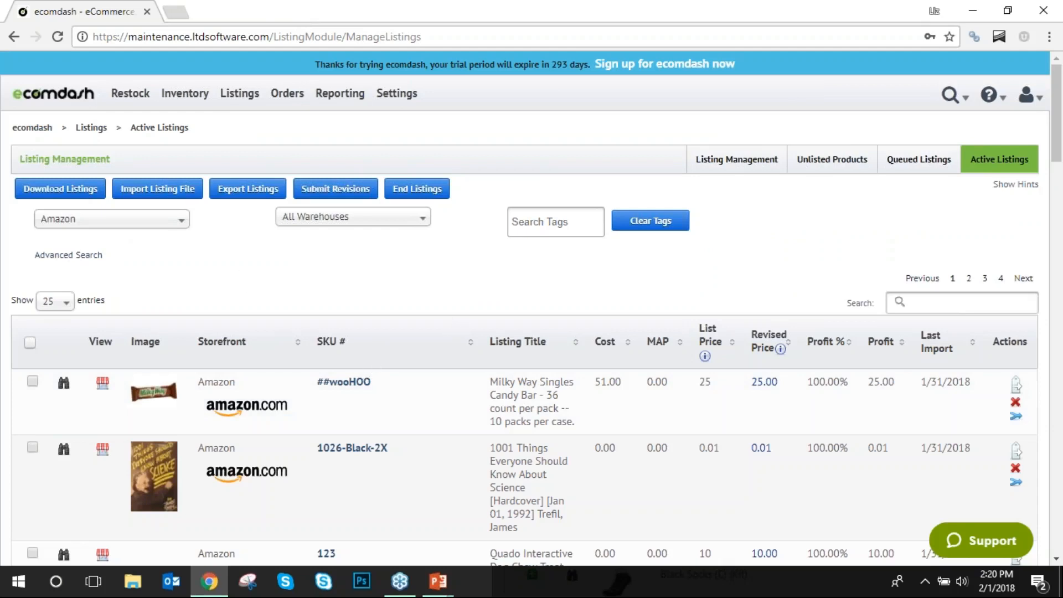
# Filter to Ebay (eBay Fixed Price Listing) and open the Cycling Shoes listing.
pyautogui.click(133, 221)
pyautogui.scroll(-3, 126, 310)
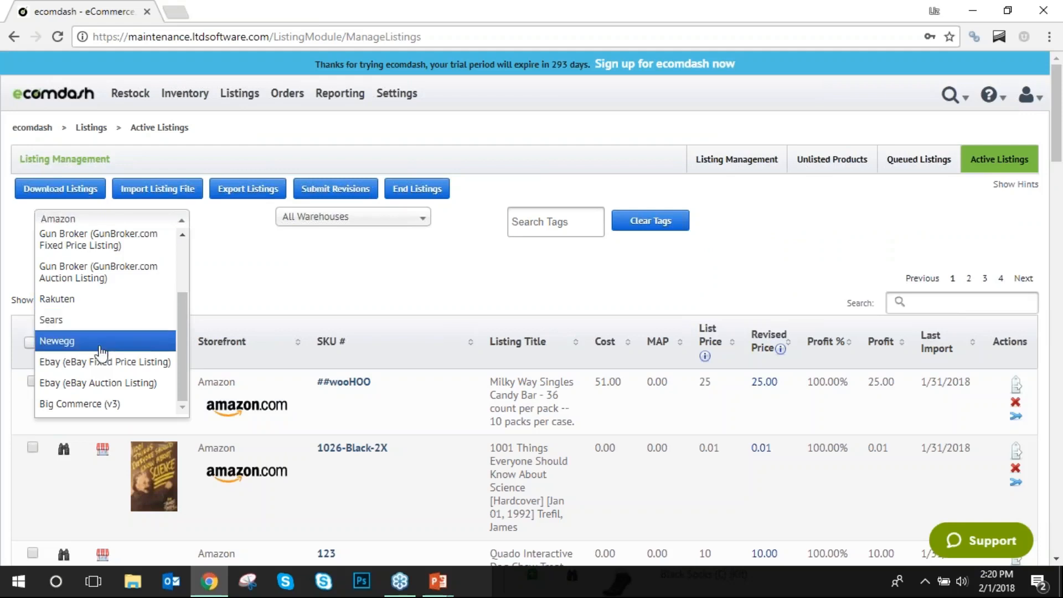
pyautogui.click(108, 366)
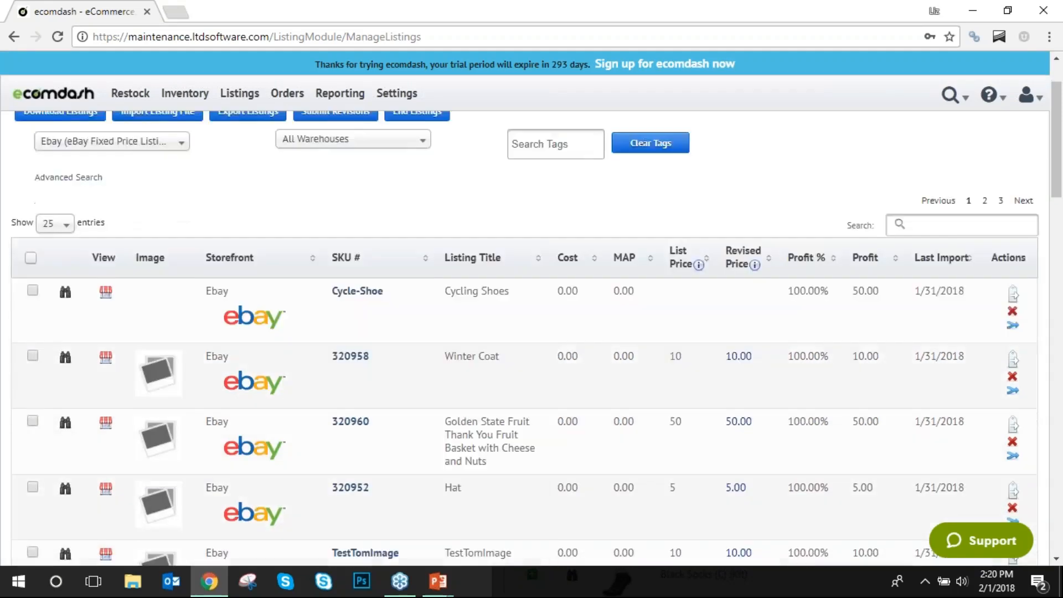
pyautogui.click(65, 370)
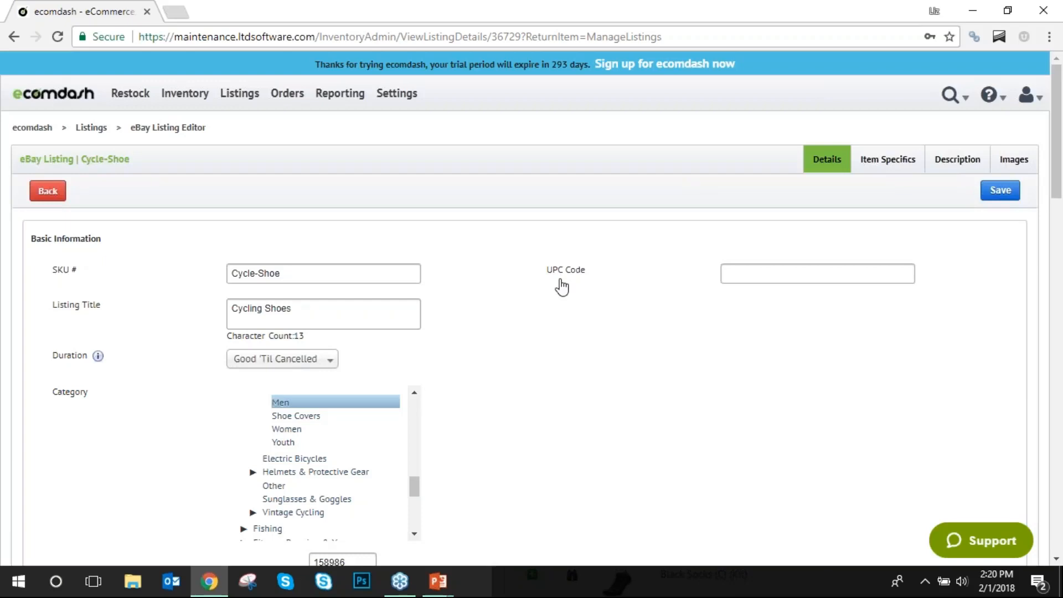
# Inspect the Cycling Shoes title, SKU Cycle-Shoe and UPC fields, then return to Active Listings.
pyautogui.click(311, 309)
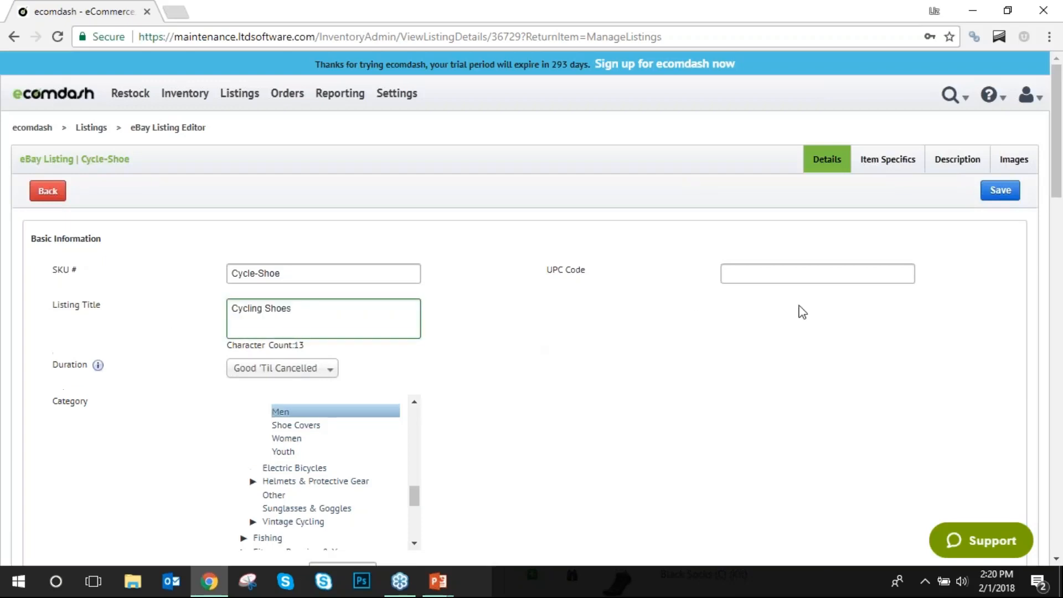
pyautogui.moveTo(325, 276); pyautogui.dragTo(150, 276)
pyautogui.click(830, 271)
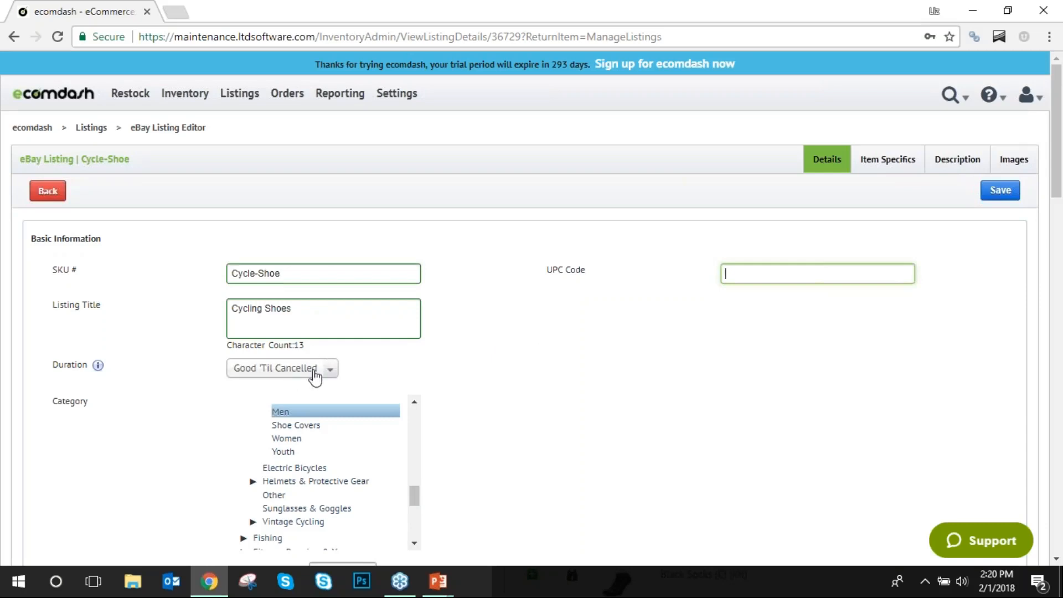
pyautogui.scroll(-3, 554, 355)
pyautogui.scroll(-6, 365, 337)
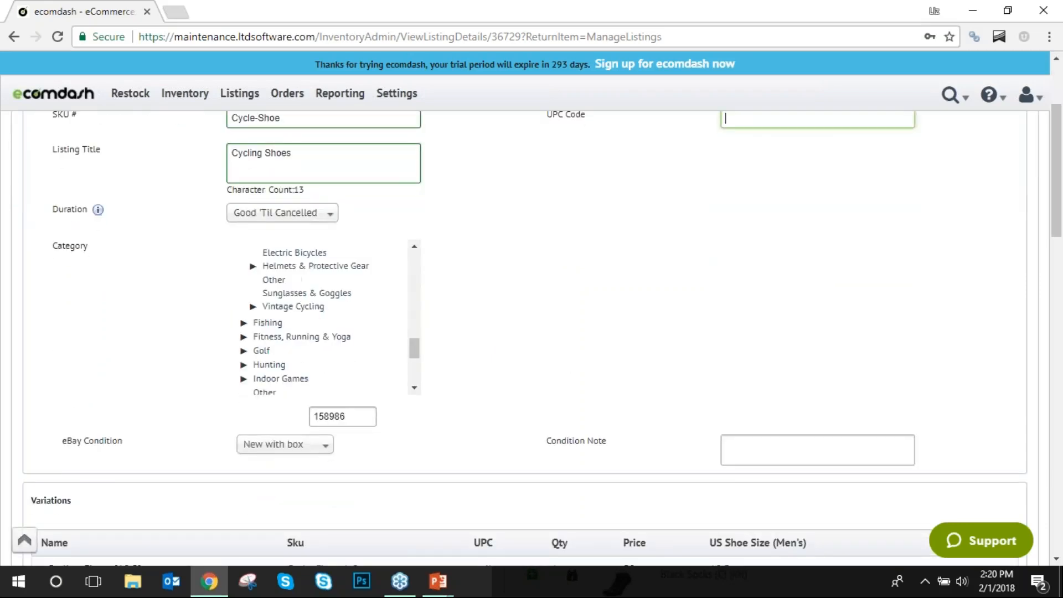
pyautogui.scroll(-4, 711, 363)
pyautogui.scroll(-4, 505, 397)
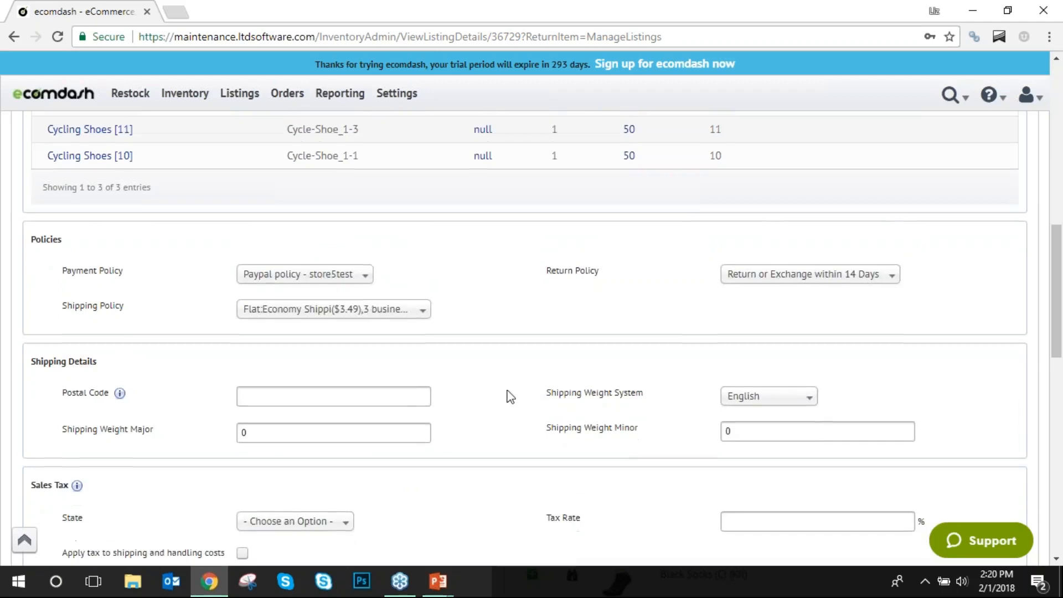
pyautogui.scroll(11, 496, 394)
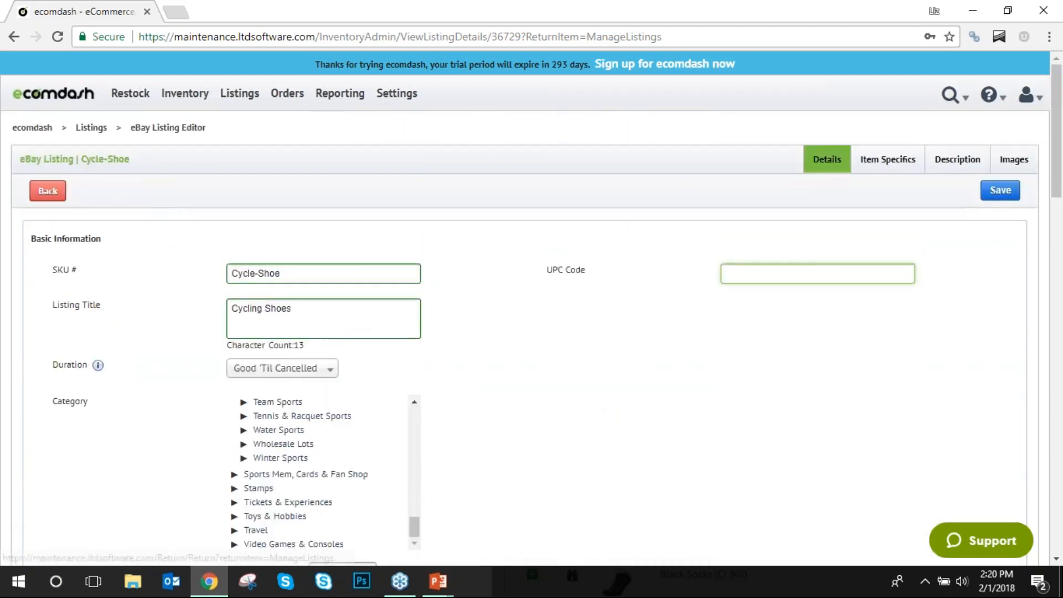
pyautogui.click(48, 193)
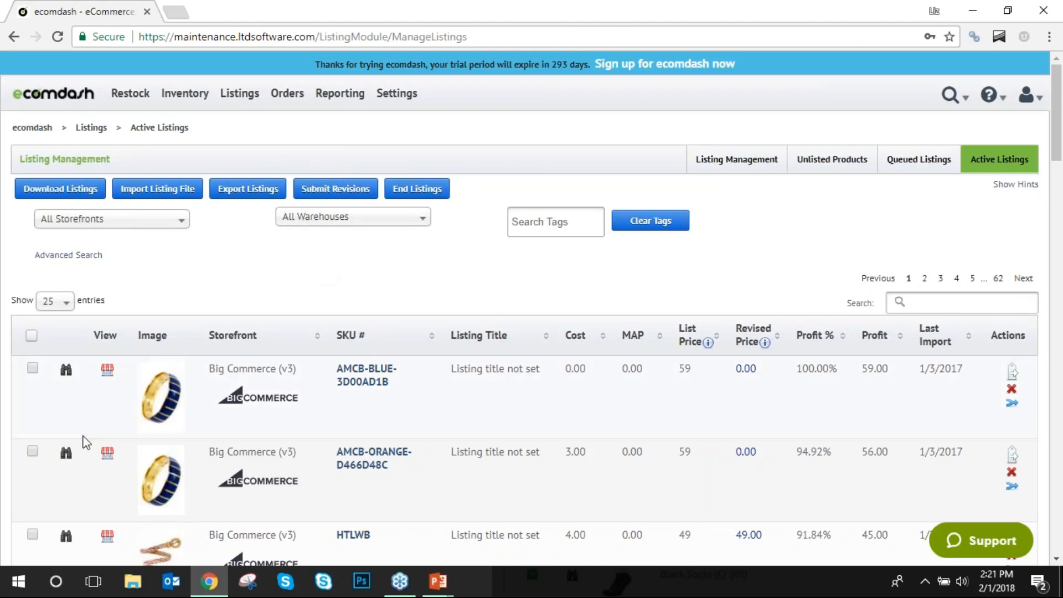
# Tick and untick the AMCB-BLUE-3D00AD1B and AMCB-ORANGE-D466D48C listings, leaving none selected.
pyautogui.click(33, 368)
pyautogui.click(34, 368)
pyautogui.click(34, 370)
pyautogui.click(32, 368)
pyautogui.click(33, 451)
# Go to Listings > Download Listings and scroll through each storefront's last download time.
pyautogui.click(240, 94)
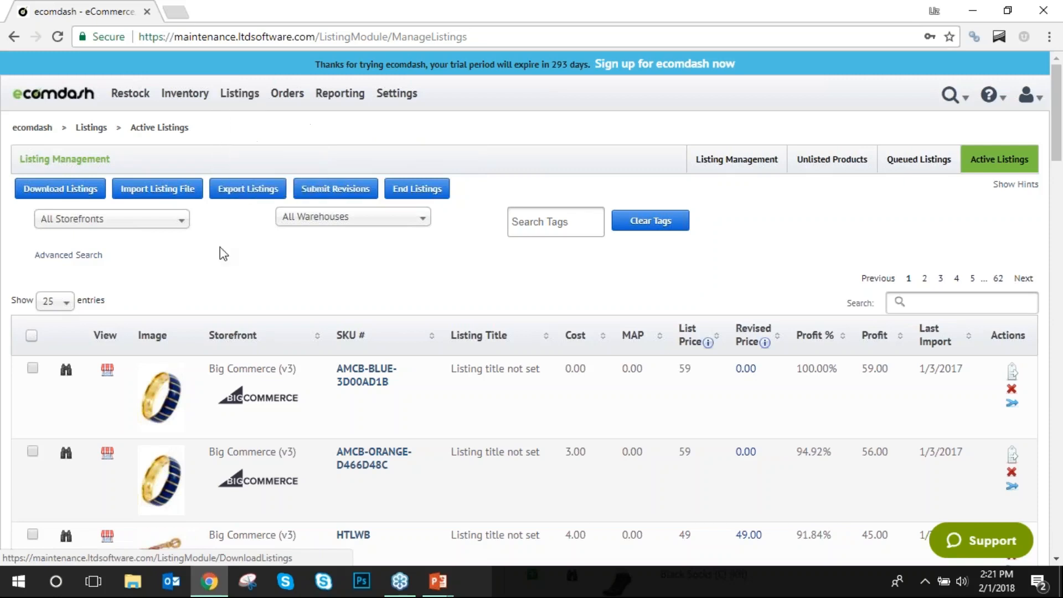
pyautogui.moveTo(238, 96)
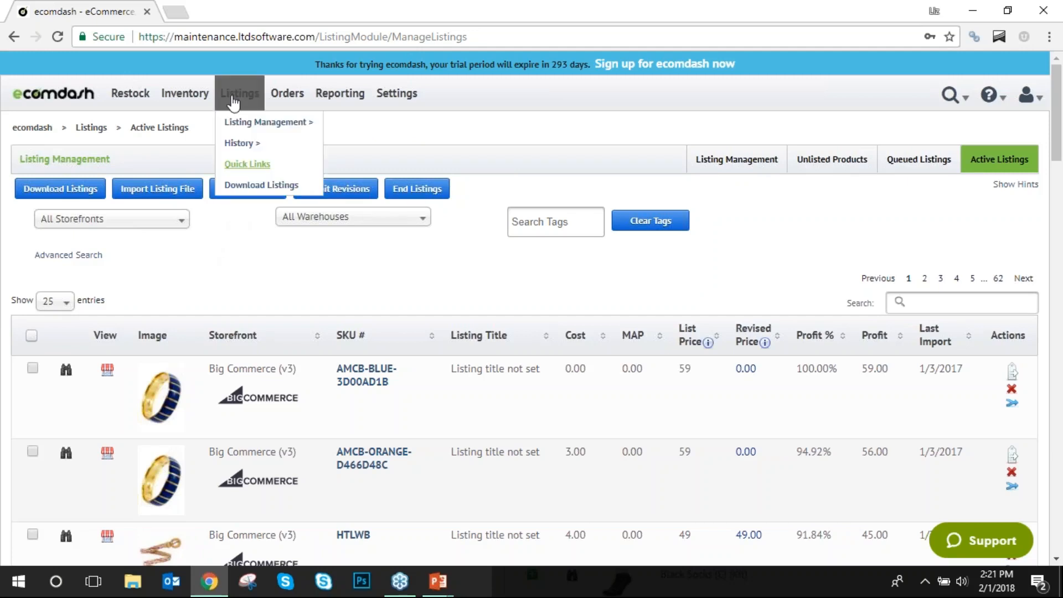
pyautogui.click(237, 187)
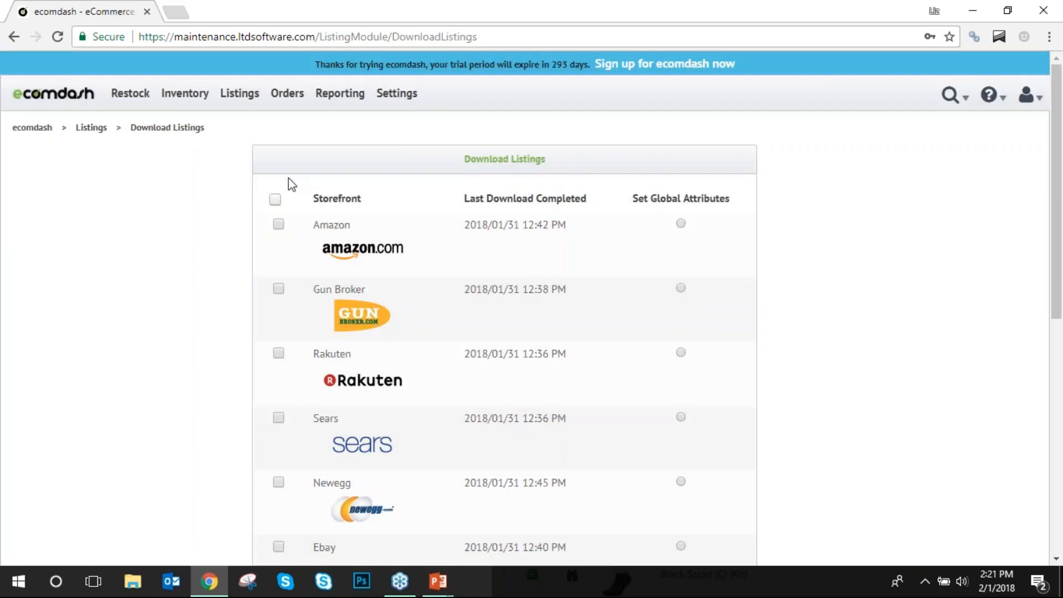
pyautogui.scroll(-8, 345, 275)
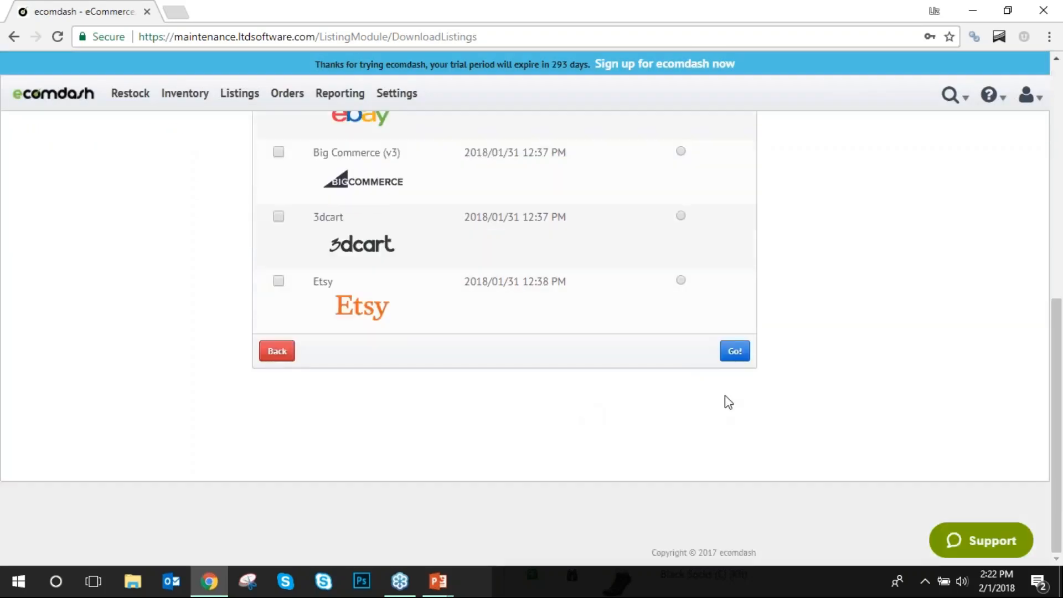
pyautogui.scroll(8, 326, 345)
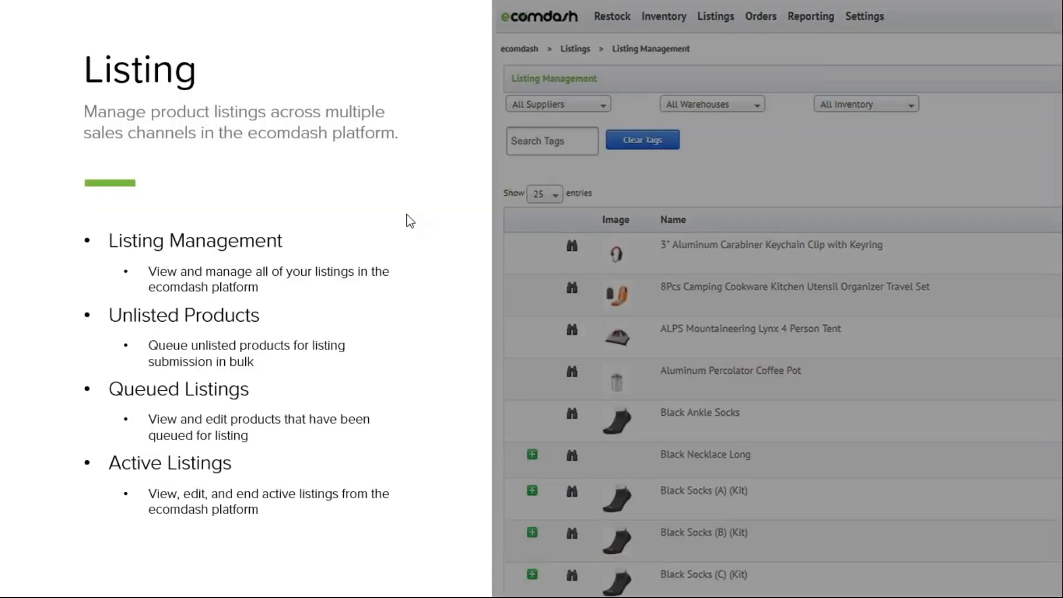
# Advance to the Orders slide and follow its link to log in to ecomdash's Paid – Ready to Ship Orders.
pyautogui.click(406, 247)
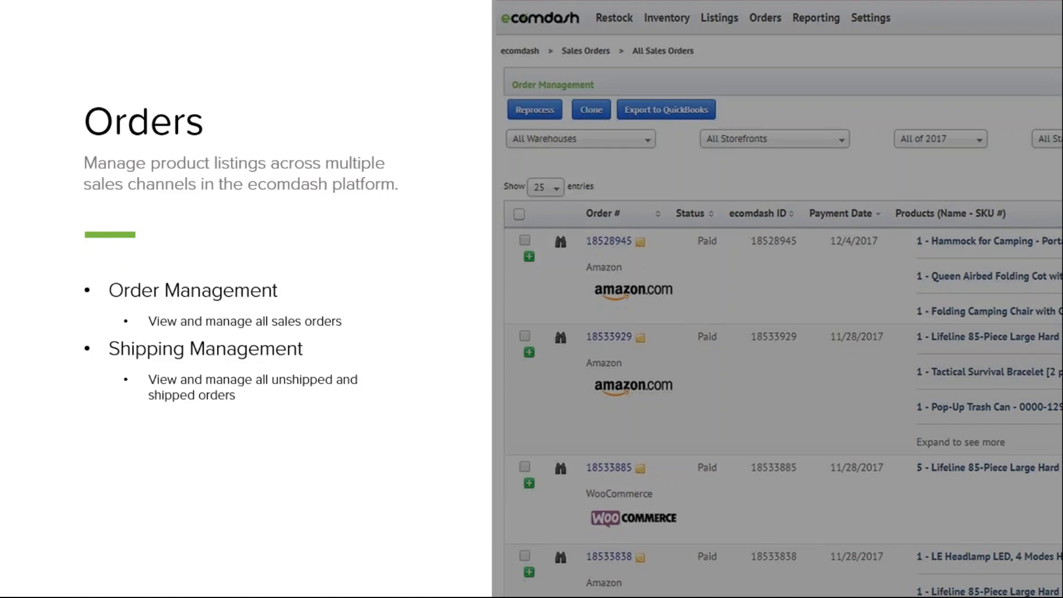
pyautogui.click(802, 263)
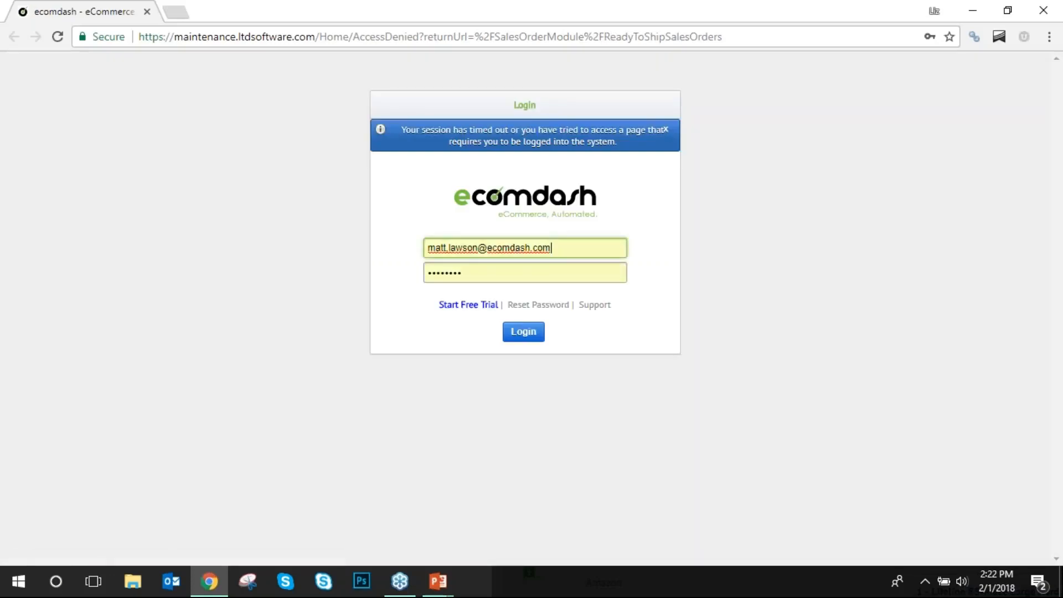
pyautogui.click(531, 335)
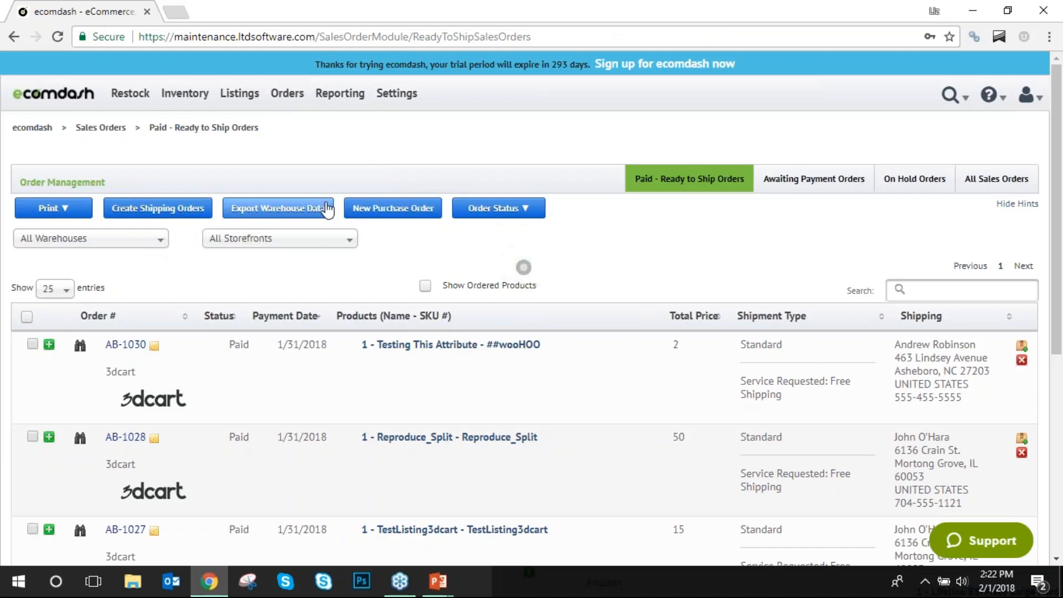
pyautogui.moveTo(287, 94)
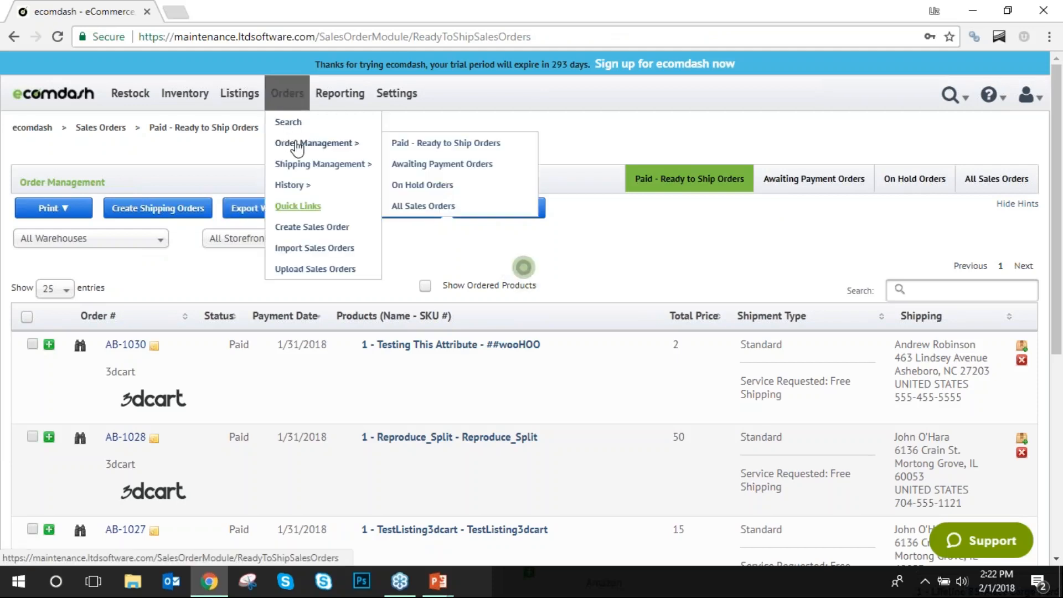
pyautogui.click(294, 145)
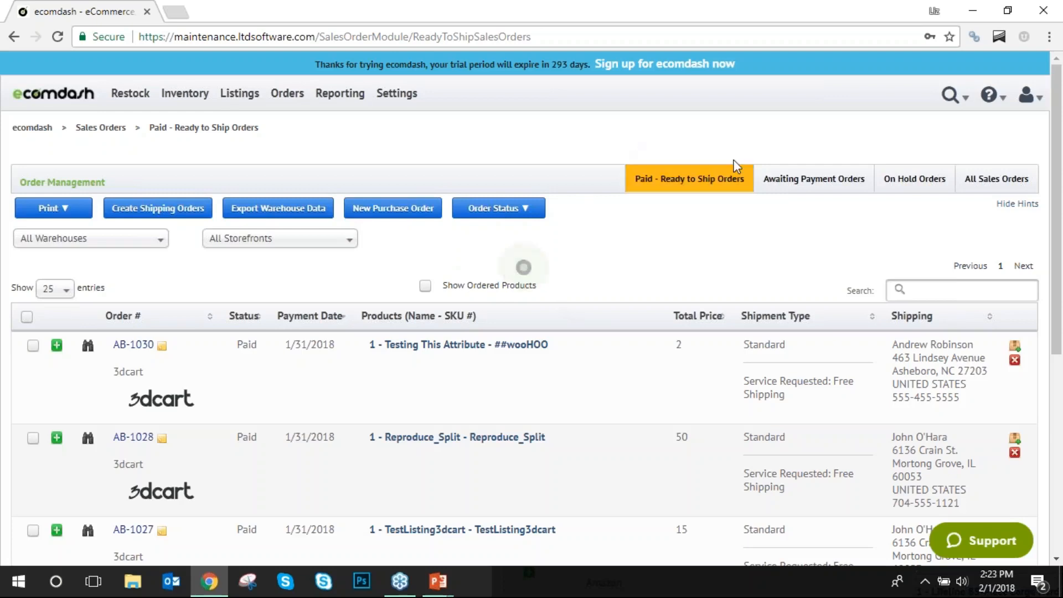
pyautogui.click(498, 209)
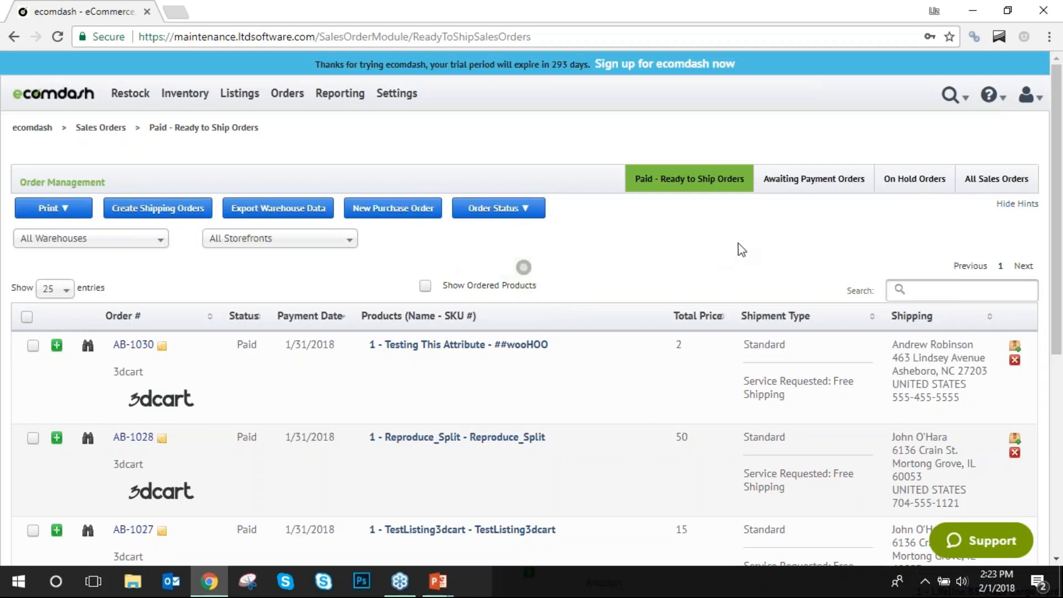
pyautogui.click(815, 178)
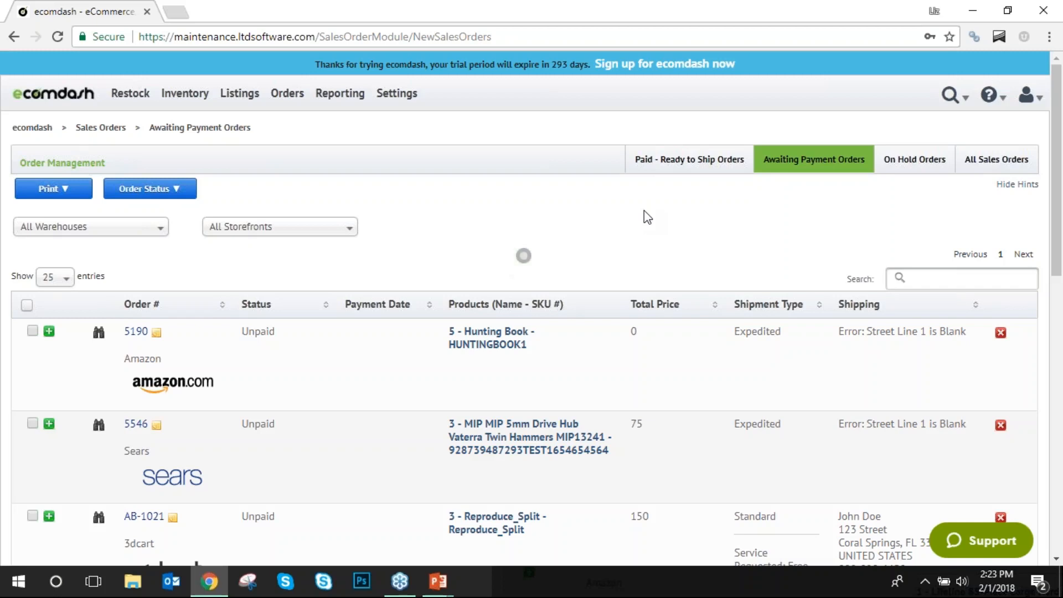
pyautogui.click(689, 160)
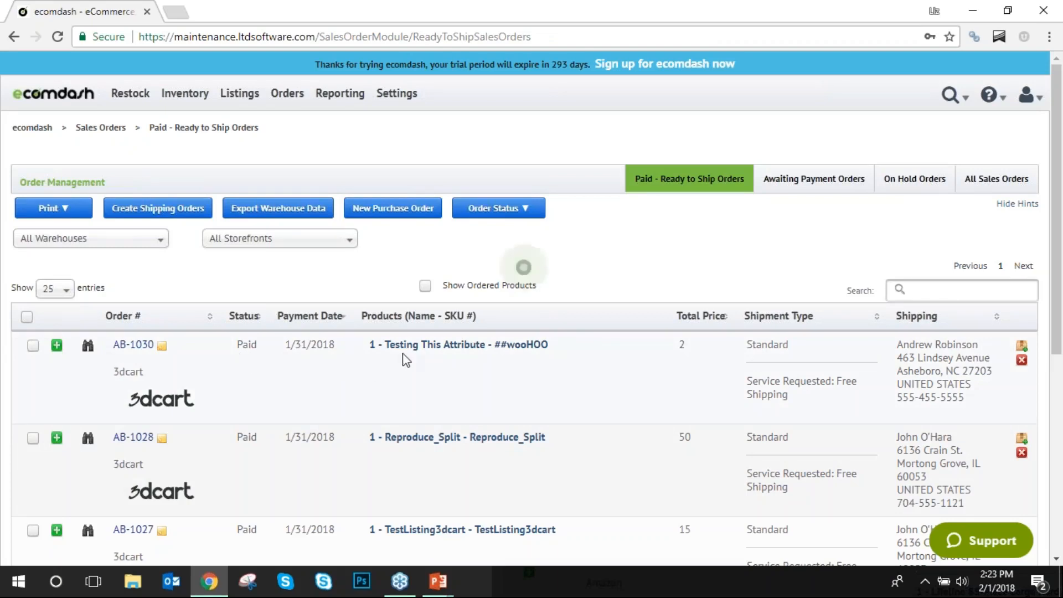
# Expand and collapse the line items of orders AB-1030 and AB-1028.
pyautogui.click(56, 346)
pyautogui.scroll(-1, 687, 360)
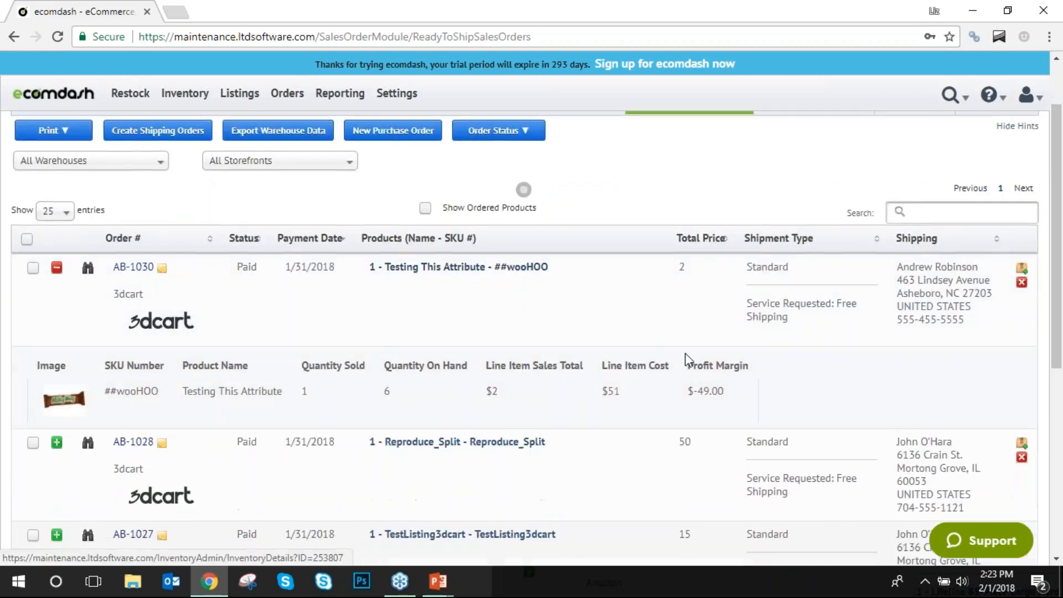
pyautogui.click(58, 269)
pyautogui.scroll(-1, 290, 311)
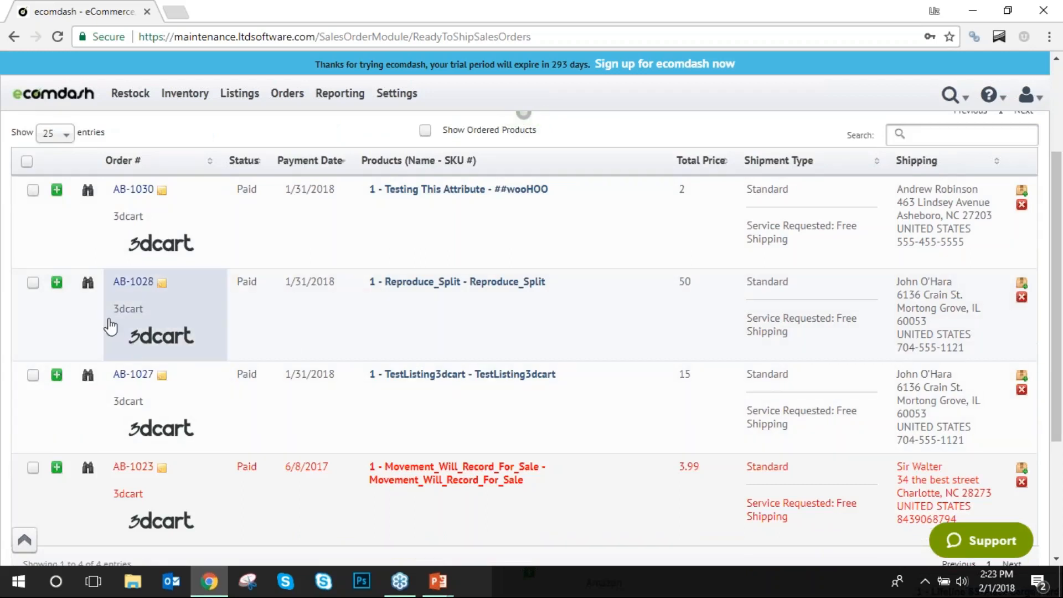
pyautogui.scroll(1, 94, 344)
pyautogui.click(57, 361)
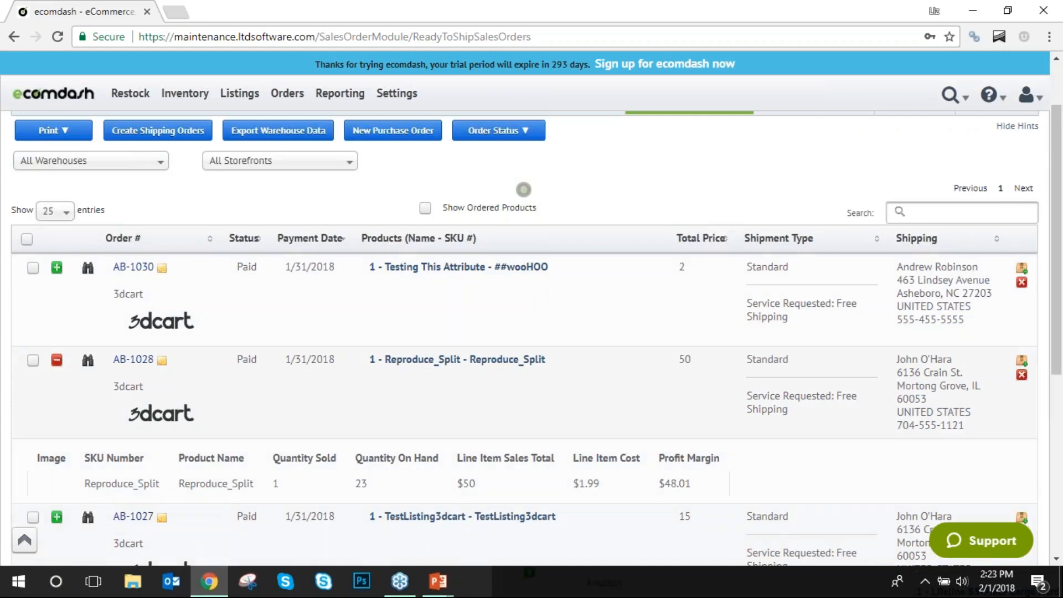
pyautogui.click(57, 360)
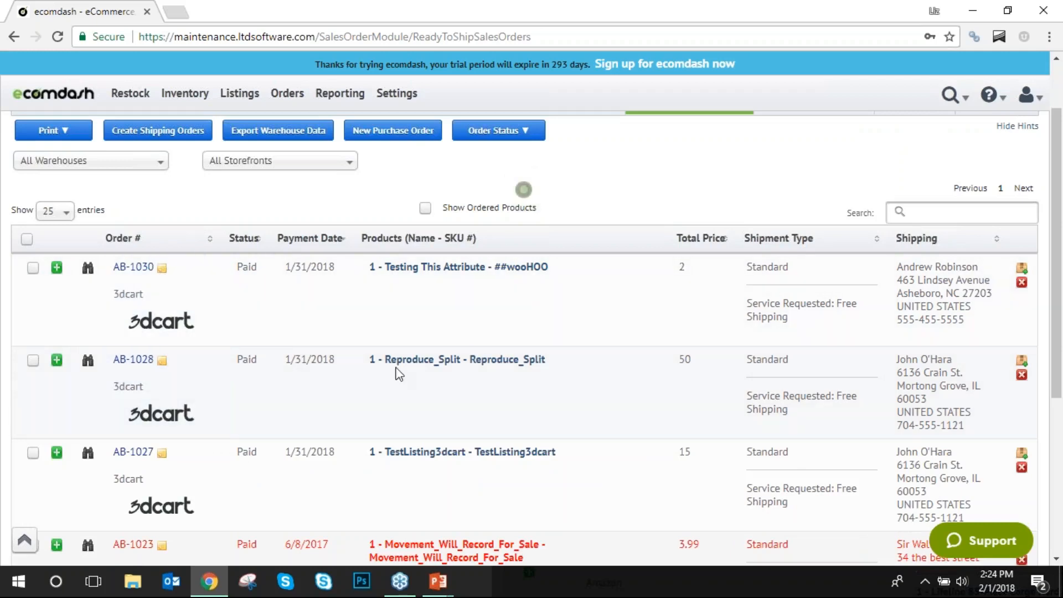
# Show the Print dropdown's invoice, pick list and packing slip options.
pyautogui.scroll(2, 222, 340)
pyautogui.scroll(-1, 188, 312)
pyautogui.scroll(1, 188, 332)
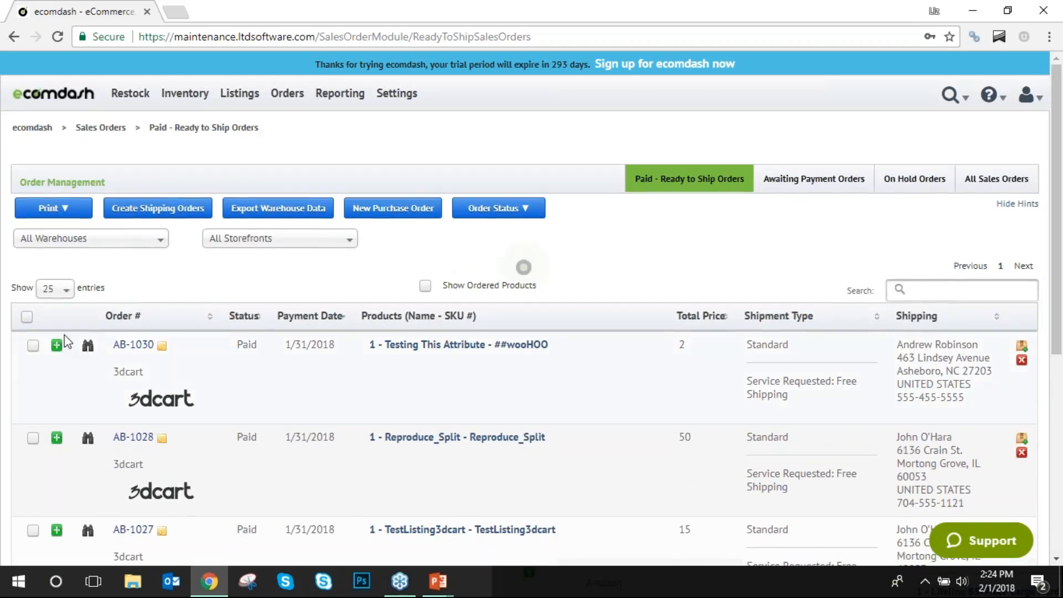
pyautogui.click(77, 213)
# Select orders AB-1030 and AB-1028, then set the list to 250 entries per page.
pyautogui.click(32, 346)
pyautogui.click(32, 441)
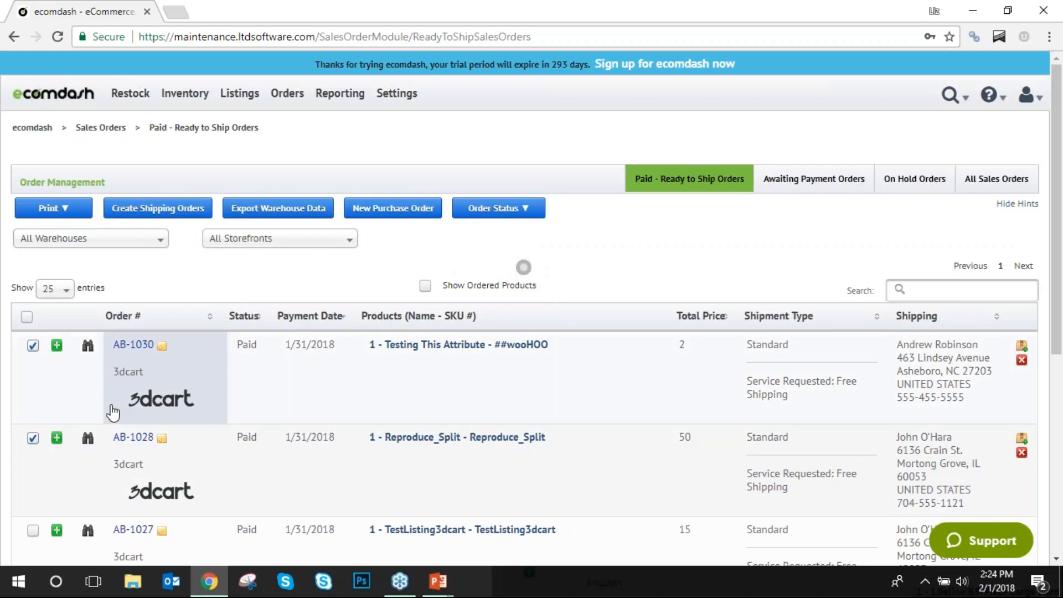
pyautogui.moveTo(67, 212)
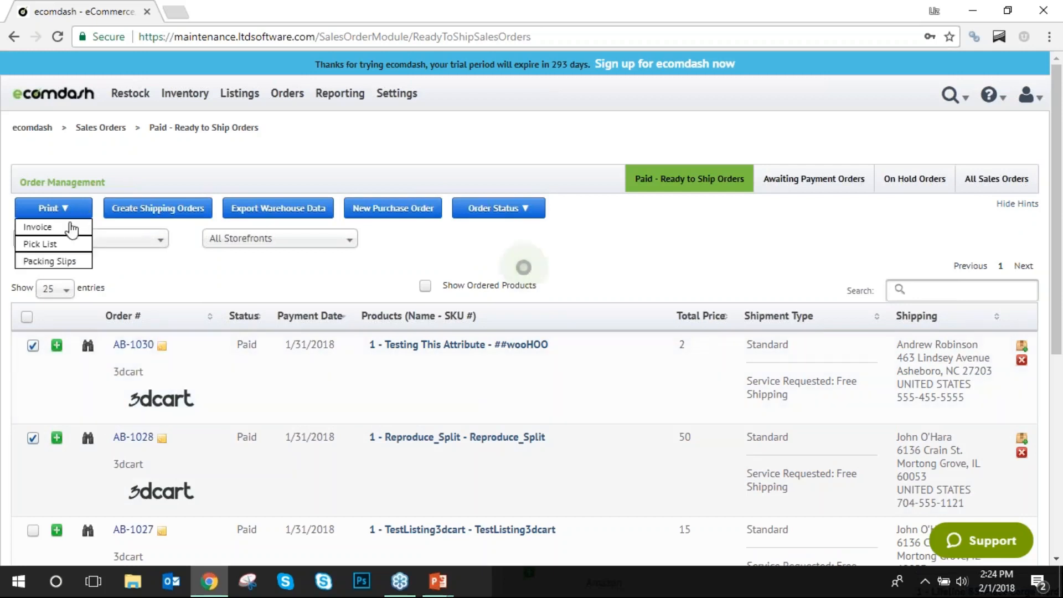
pyautogui.click(59, 263)
pyautogui.click(54, 288)
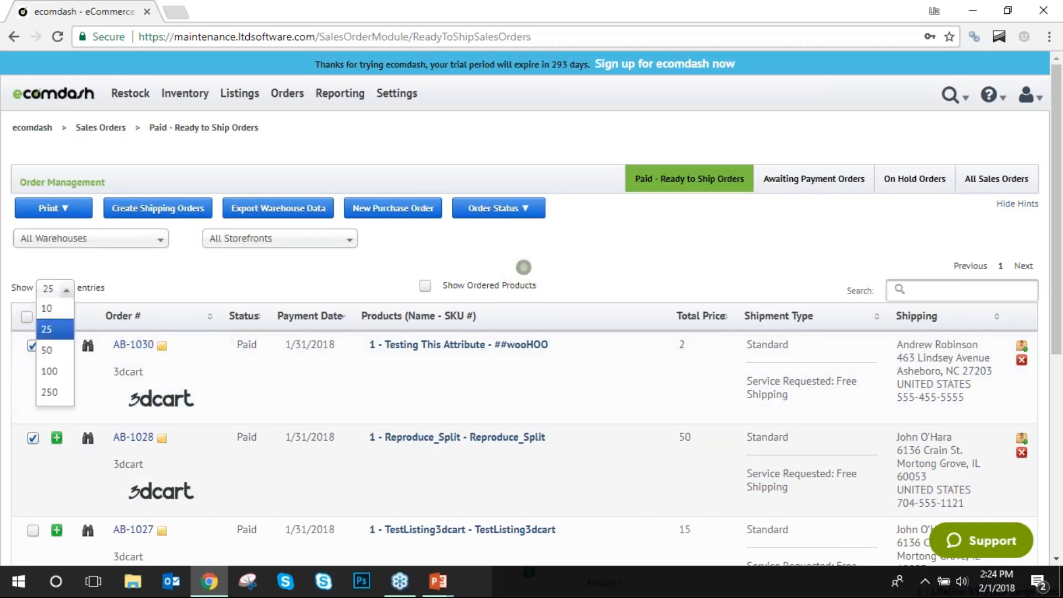
pyautogui.click(51, 387)
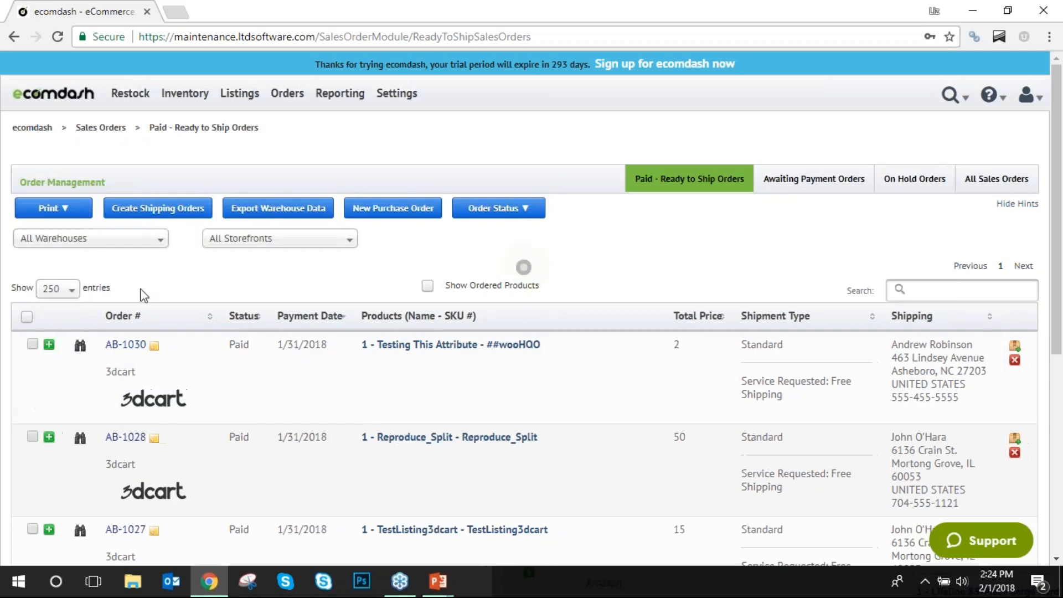
# Toggle the AB-1030 and AB-1028 checkboxes, ending with no orders selected.
pyautogui.click(32, 345)
pyautogui.click(32, 437)
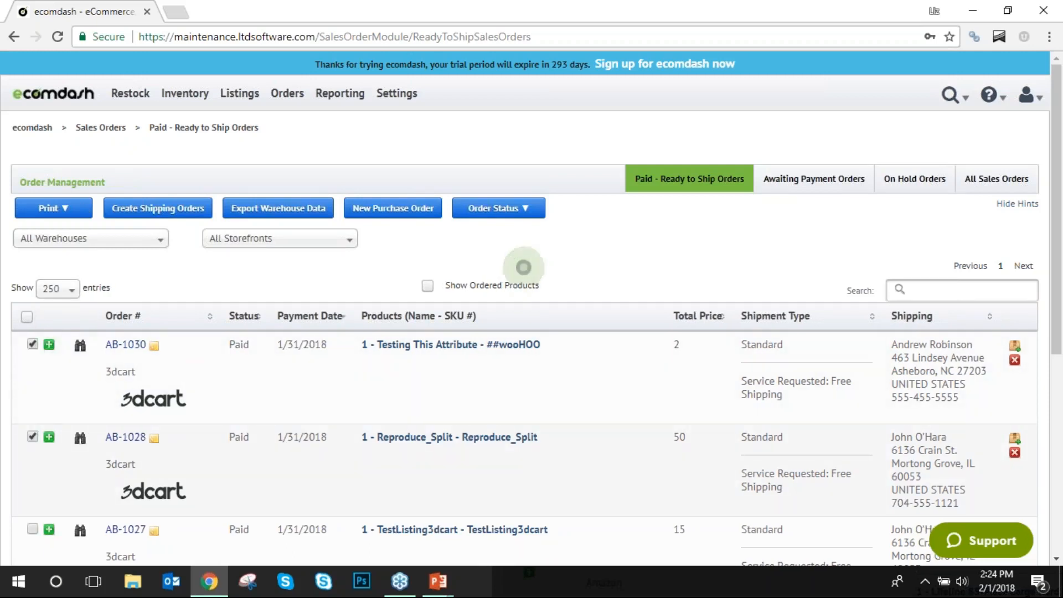
pyautogui.moveTo(61, 213)
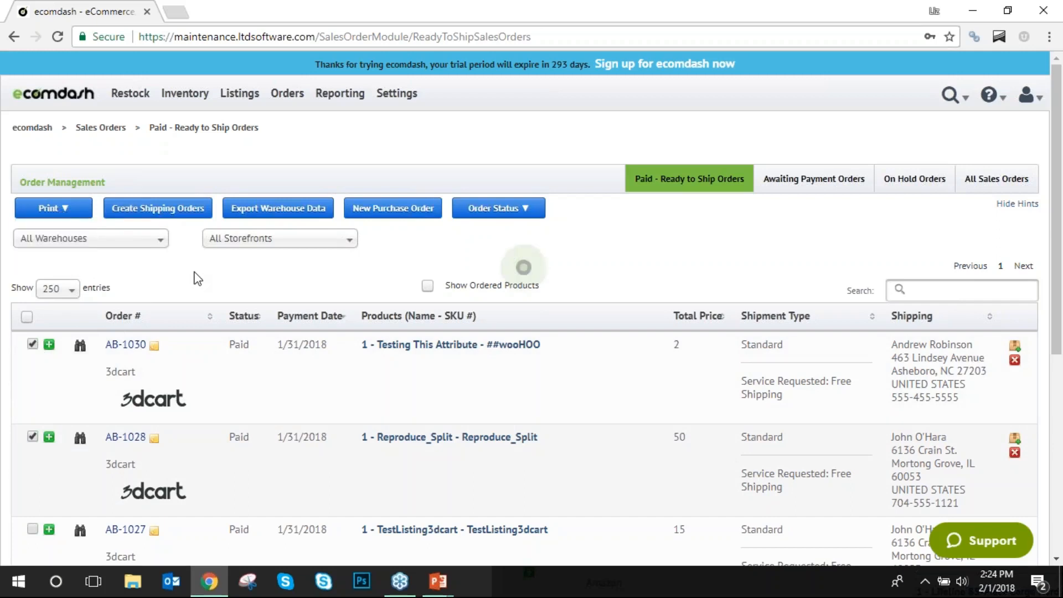
pyautogui.click(32, 437)
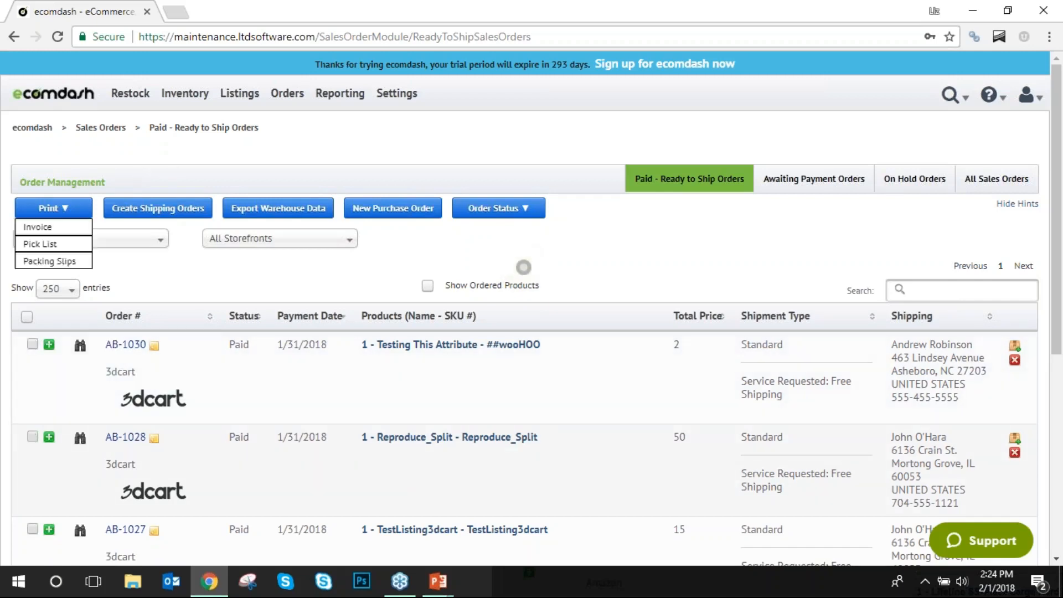
pyautogui.click(32, 344)
pyautogui.click(32, 437)
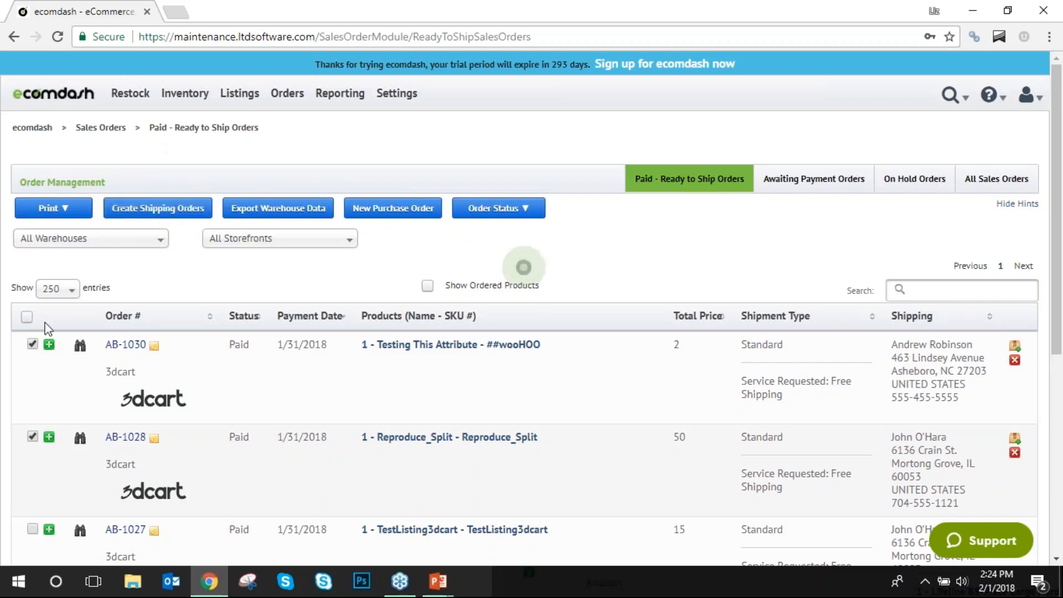
pyautogui.click(32, 345)
pyautogui.click(289, 211)
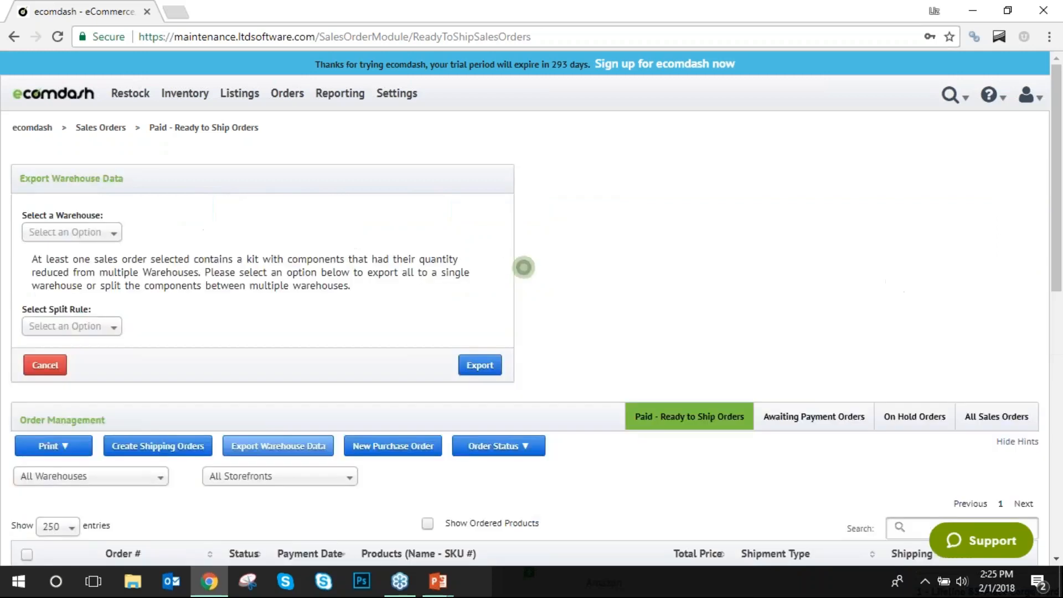
pyautogui.click(104, 233)
pyautogui.click(94, 303)
pyautogui.click(105, 233)
pyautogui.click(104, 274)
pyautogui.click(83, 231)
pyautogui.click(107, 251)
pyautogui.click(102, 327)
pyautogui.click(83, 365)
pyautogui.click(105, 328)
pyautogui.click(83, 347)
pyautogui.click(100, 326)
pyautogui.click(84, 366)
pyautogui.click(105, 327)
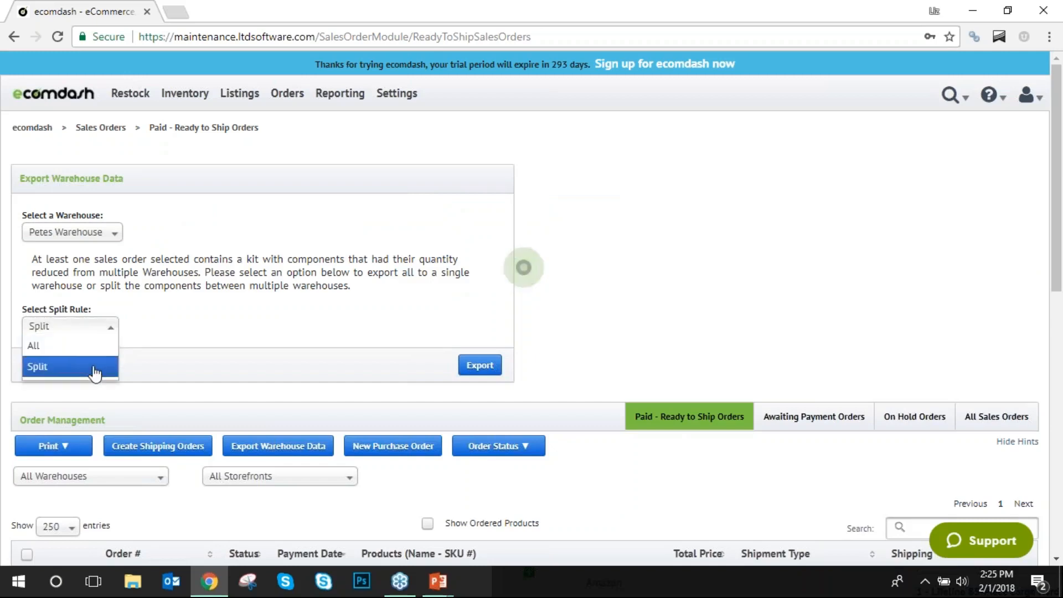
pyautogui.click(95, 368)
pyautogui.click(111, 328)
pyautogui.click(50, 345)
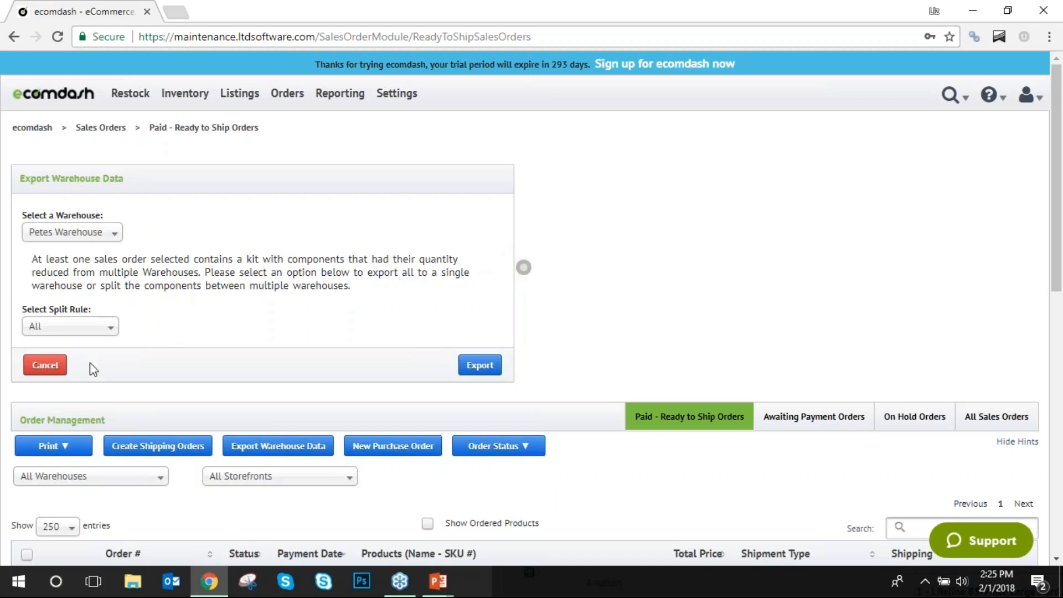
pyautogui.click(56, 367)
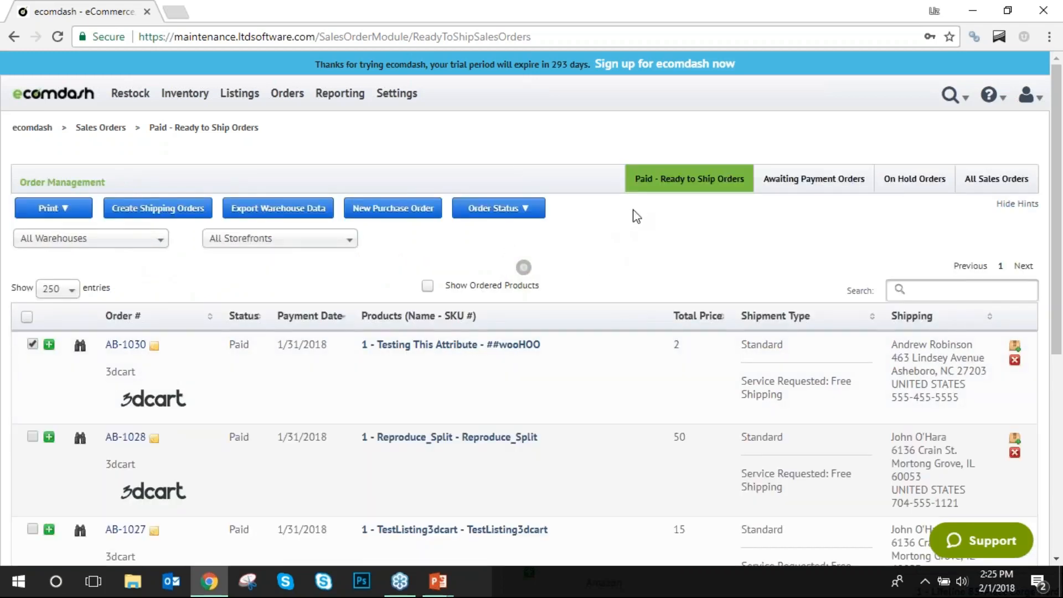
# Go to Orders > Shipping Management to load the Unshipped Orders list.
pyautogui.moveTo(286, 99)
pyautogui.moveTo(295, 150)
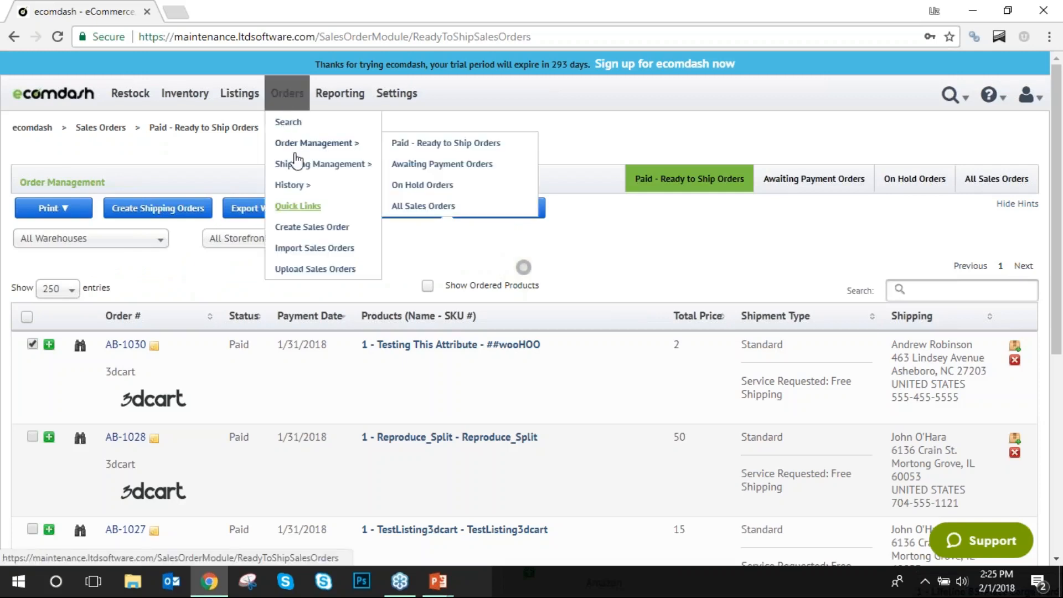
pyautogui.click(299, 165)
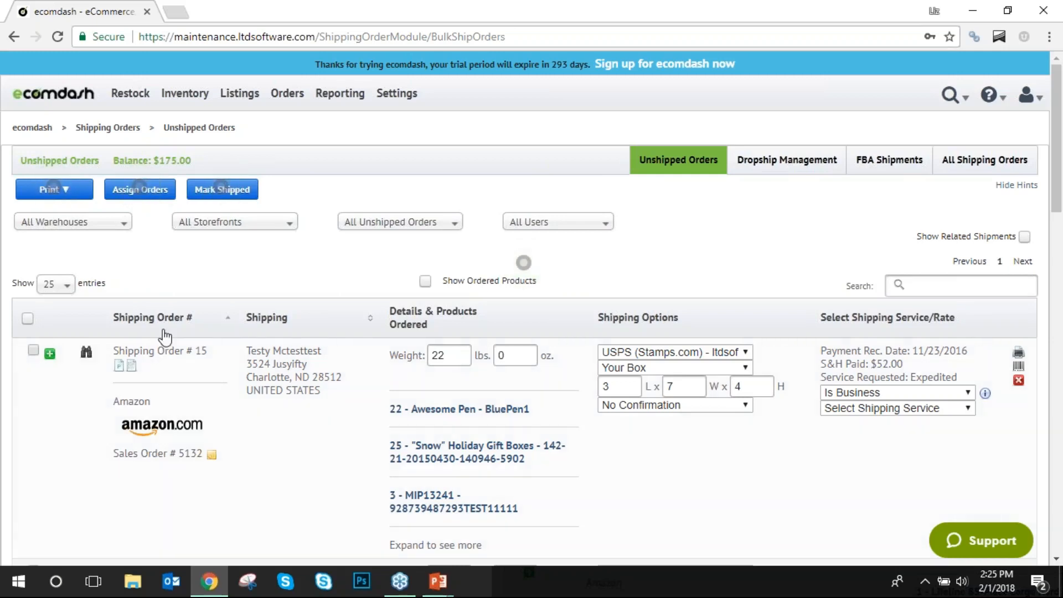
pyautogui.scroll(-2, 166, 334)
# Change Shipping Order # 15's weight from 22 lbs to 28 lbs 12 oz.
pyautogui.scroll(2, 166, 334)
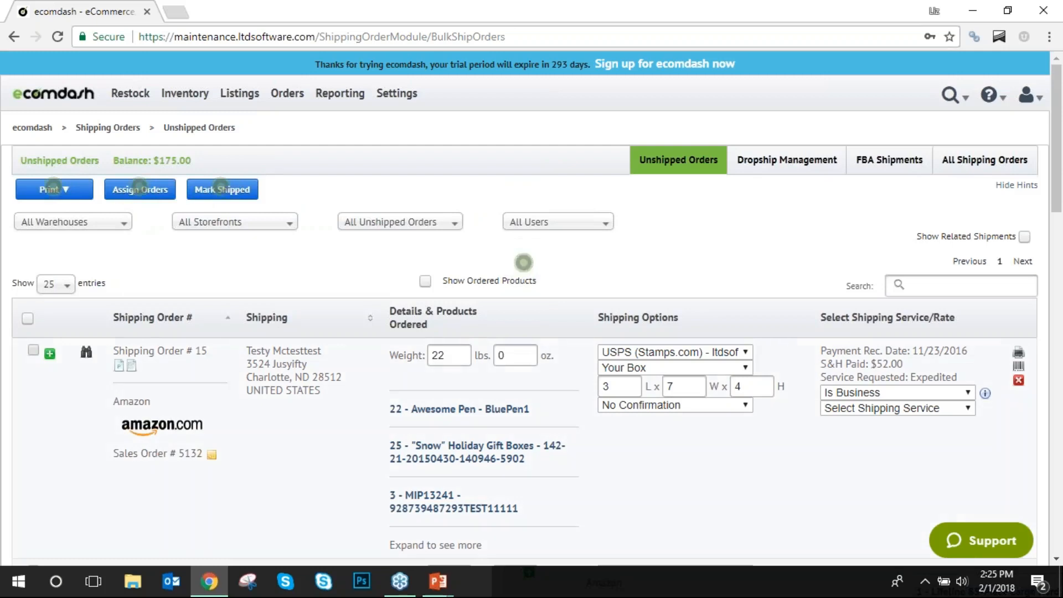
pyautogui.click(438, 350)
pyautogui.doubleClick(438, 350)
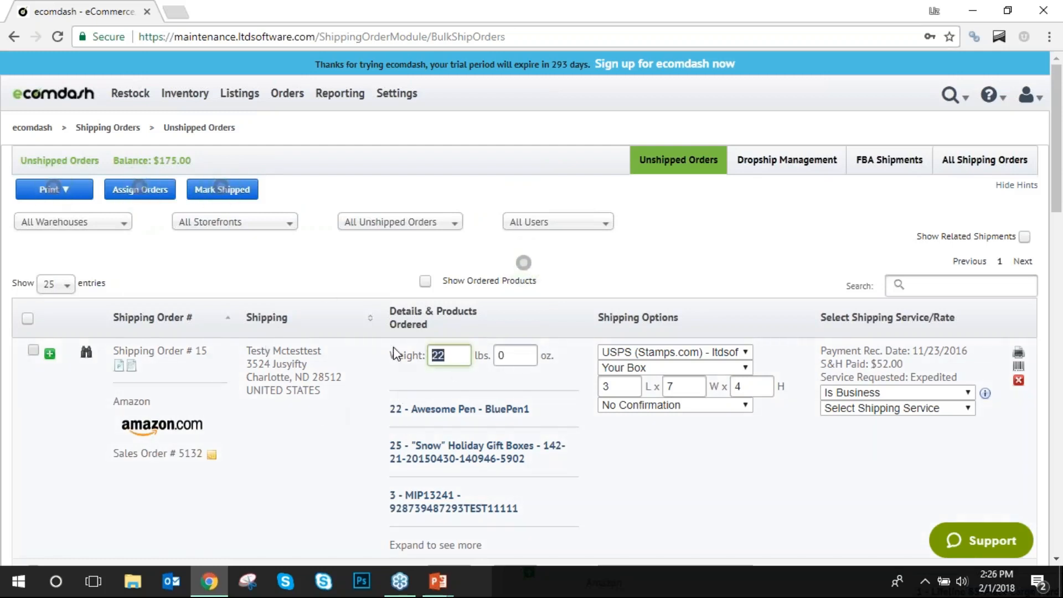
pyautogui.write('28')
pyautogui.press('Tab')
pyautogui.write('12')
pyautogui.click(599, 272)
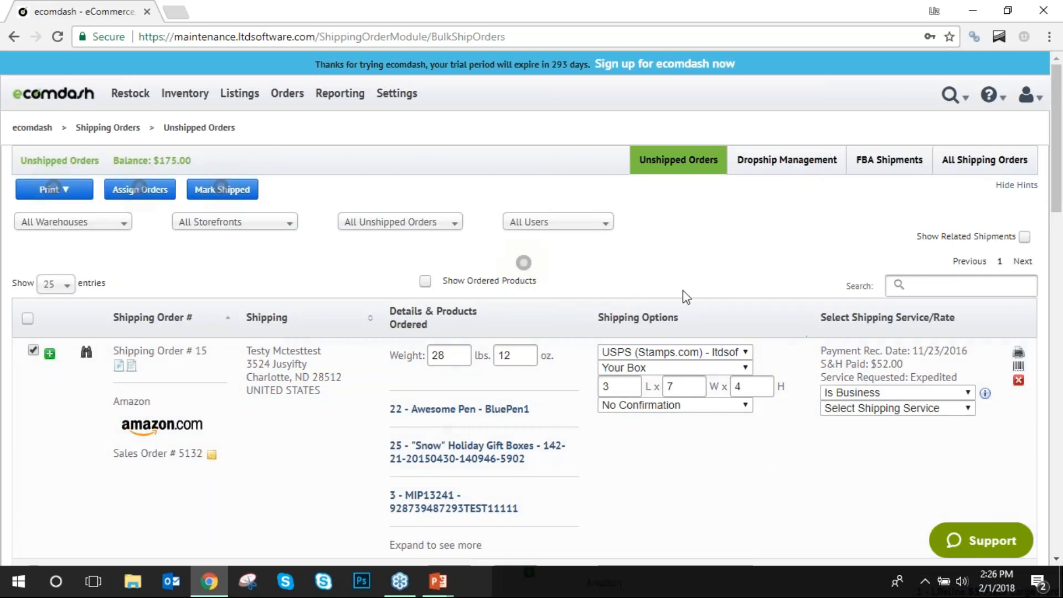
# Set order 15 to USPS (Stamps.com), Medium Flat Rate Box, Signature Confirmation and residential delivery.
pyautogui.click(742, 352)
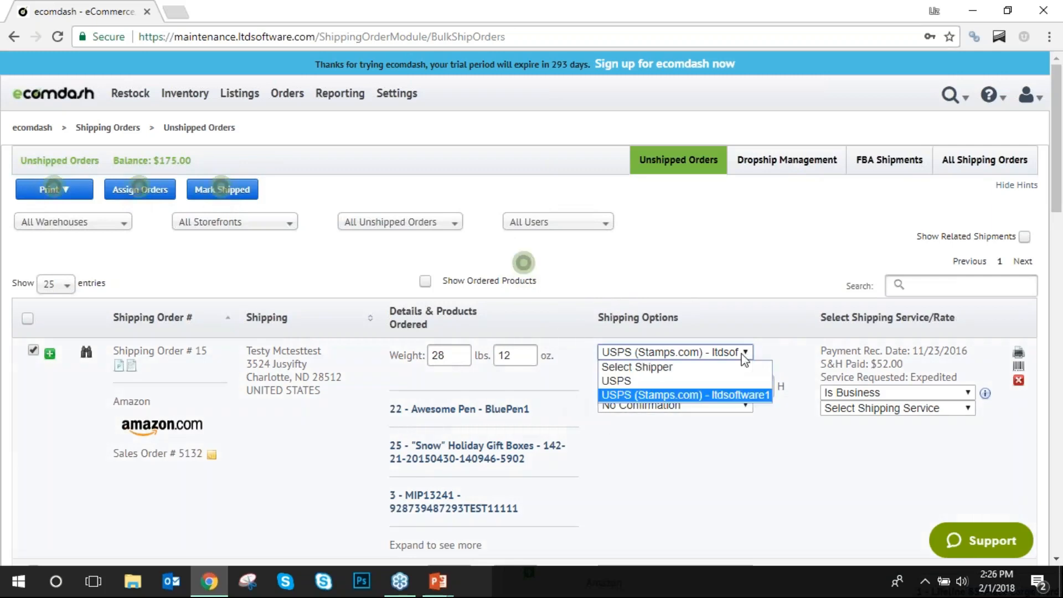
pyautogui.click(712, 399)
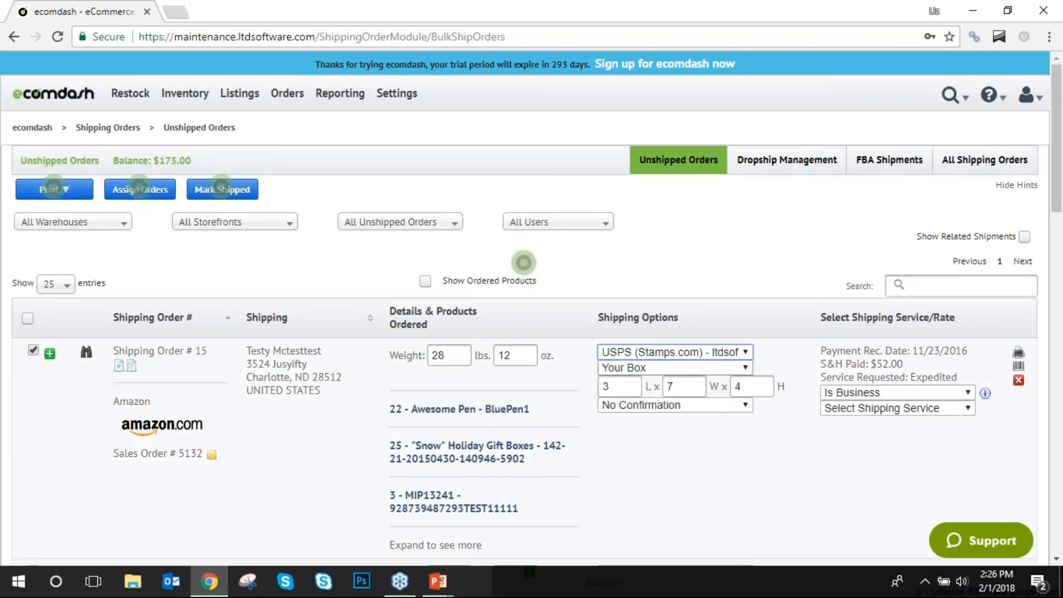
pyautogui.click(745, 369)
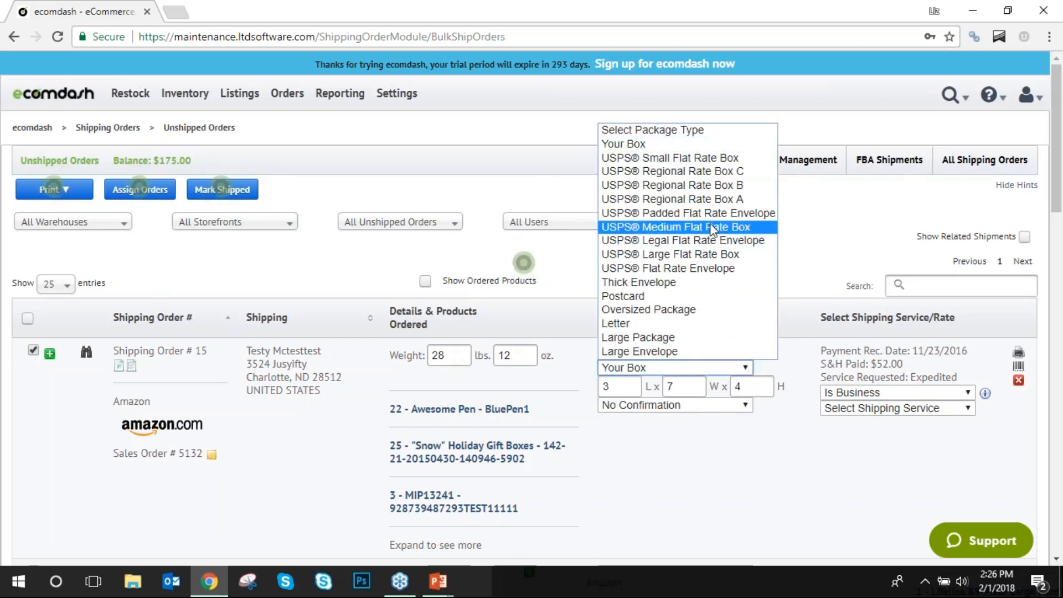
pyautogui.click(713, 228)
pyautogui.click(724, 384)
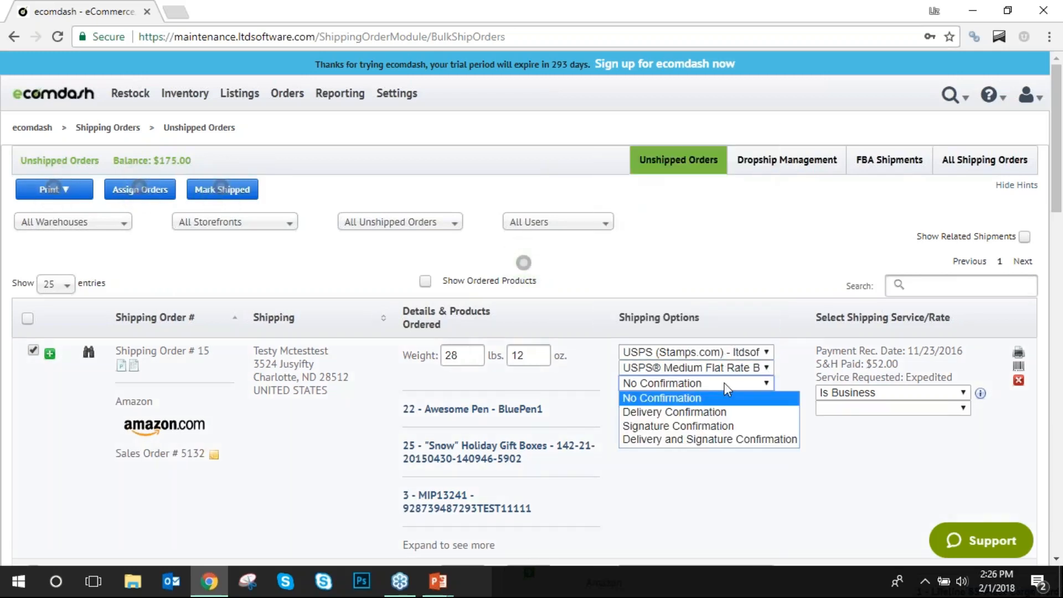
pyautogui.click(724, 426)
pyautogui.click(905, 392)
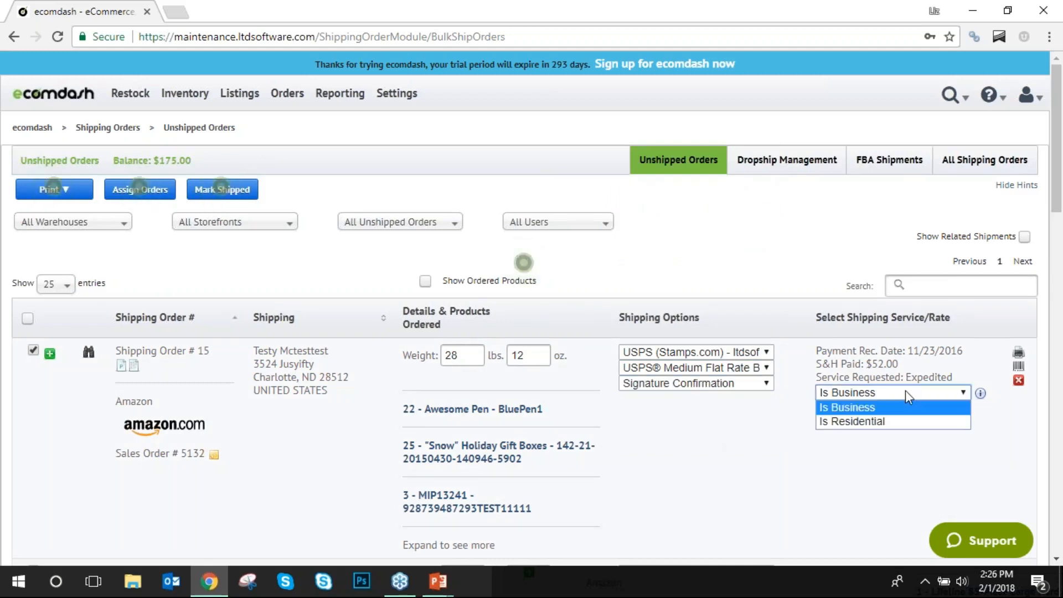
pyautogui.click(847, 420)
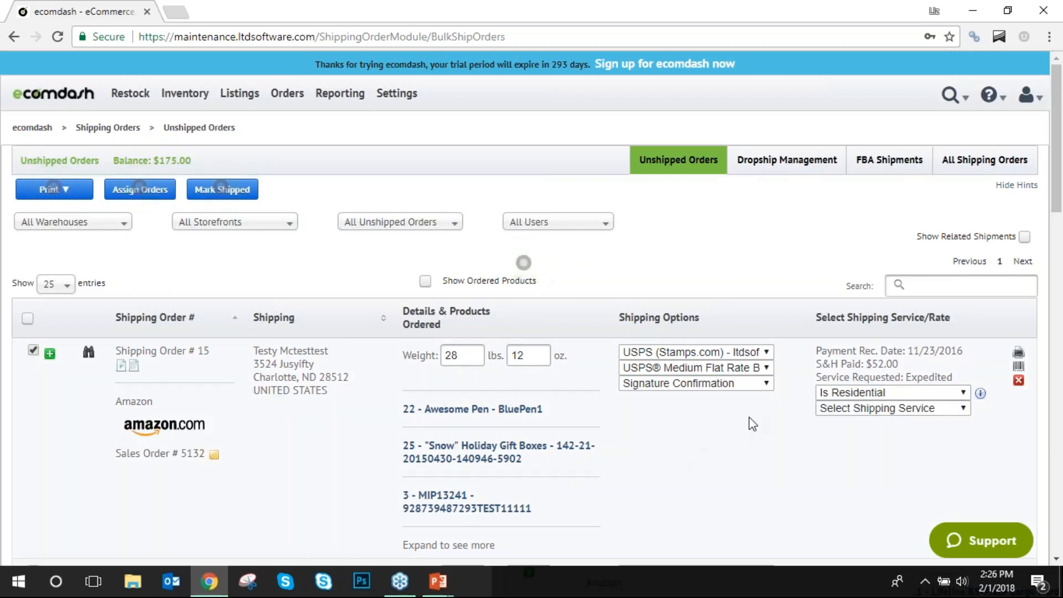
# Revise order 15 to a Letter package with Delivery Confirmation, shipping to a business.
pyautogui.click(764, 352)
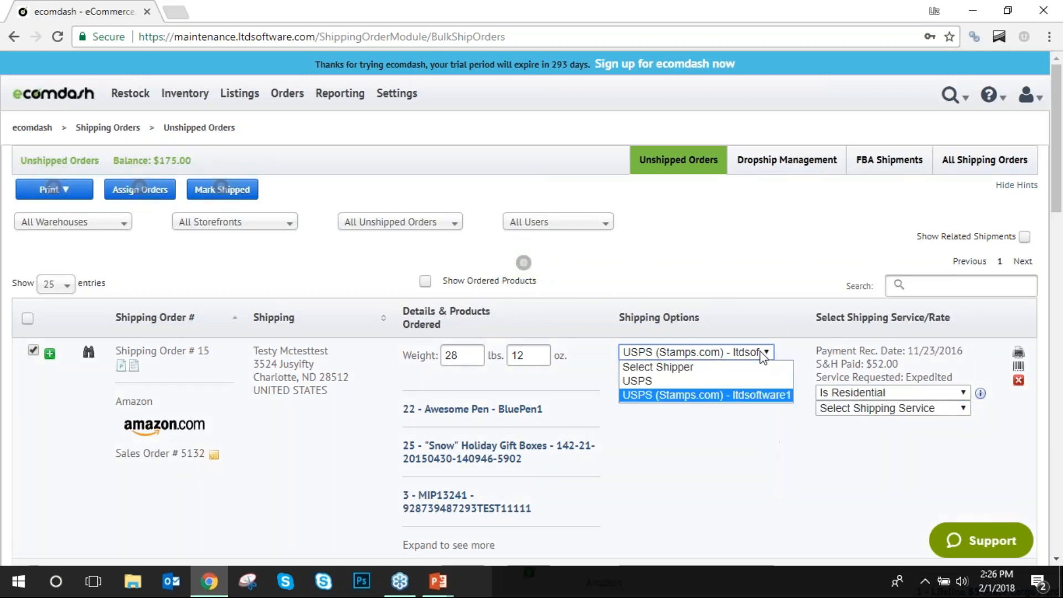
pyautogui.click(733, 395)
pyautogui.click(720, 367)
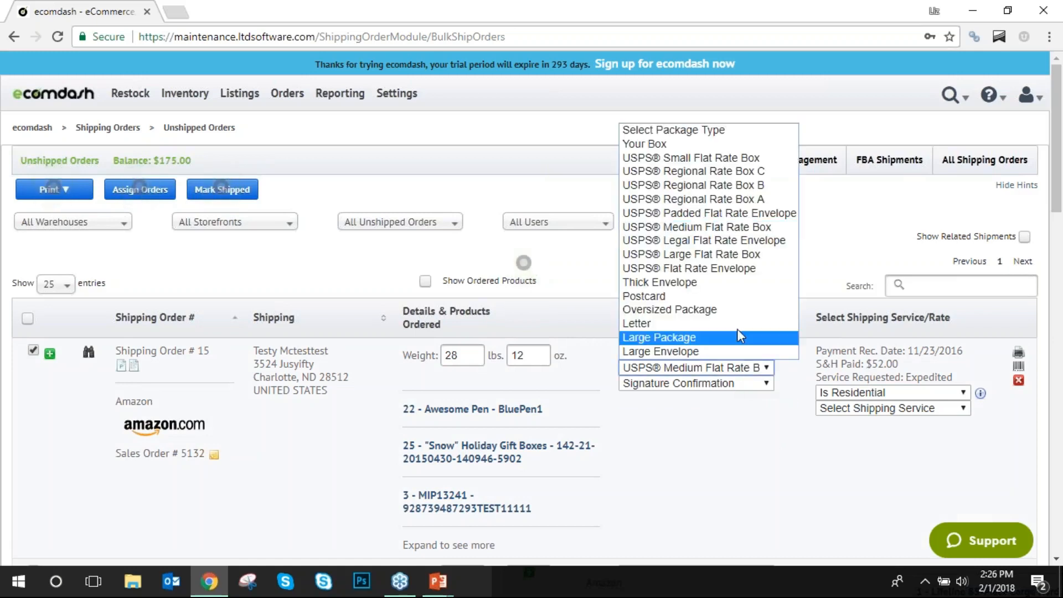
pyautogui.click(710, 323)
pyautogui.click(720, 383)
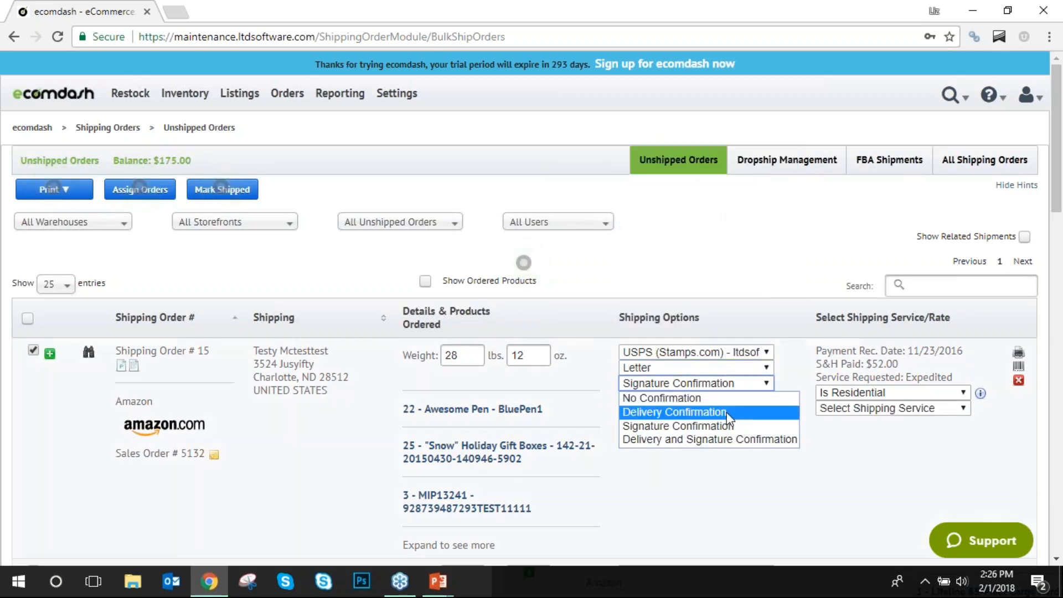
pyautogui.click(746, 413)
pyautogui.click(837, 393)
pyautogui.click(844, 407)
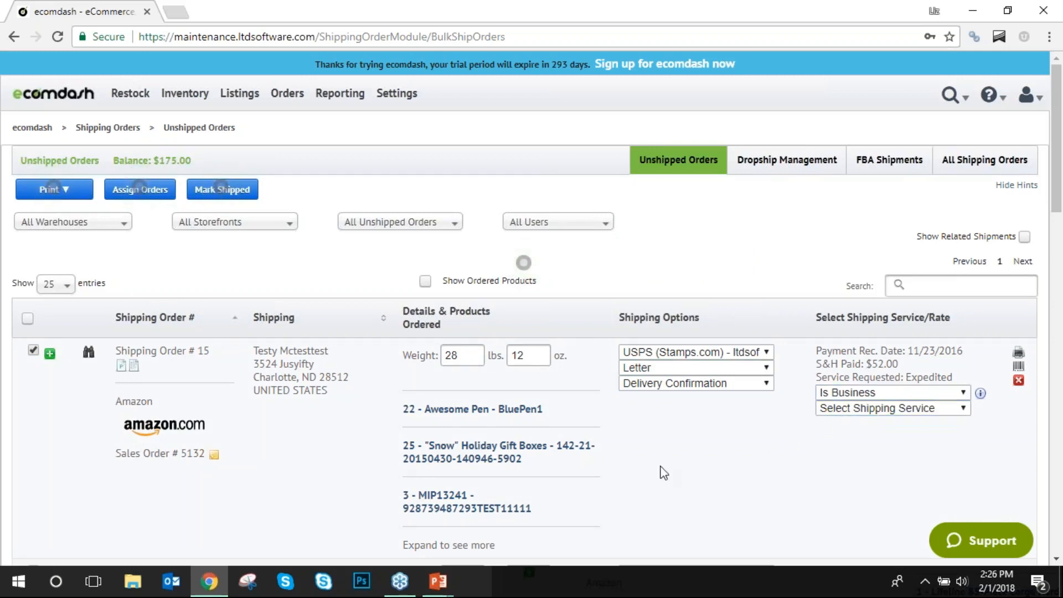
pyautogui.scroll(-7, 356, 311)
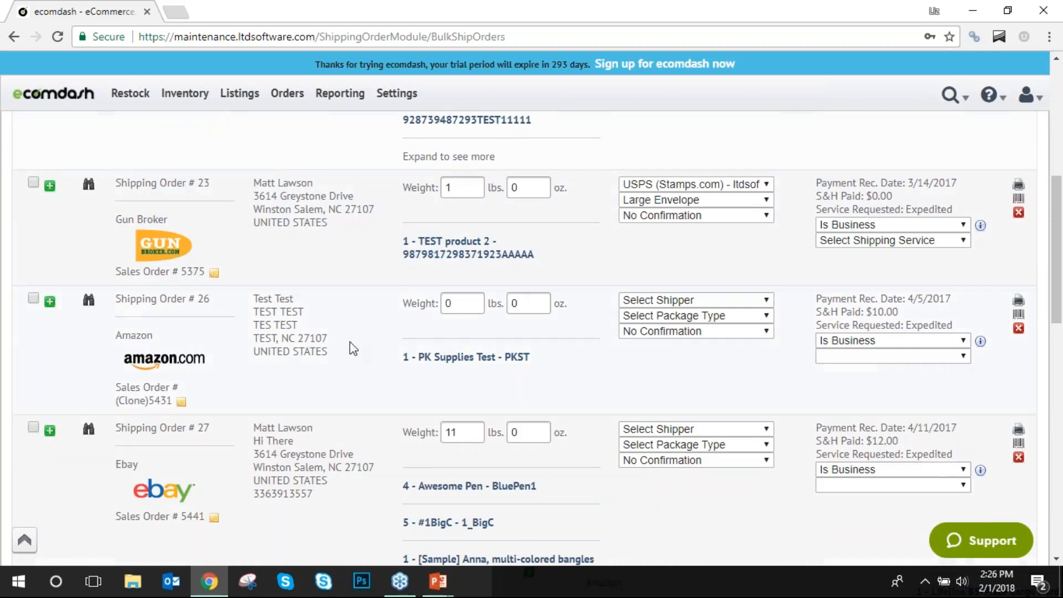
pyautogui.scroll(2, 352, 347)
pyautogui.scroll(-12, 137, 282)
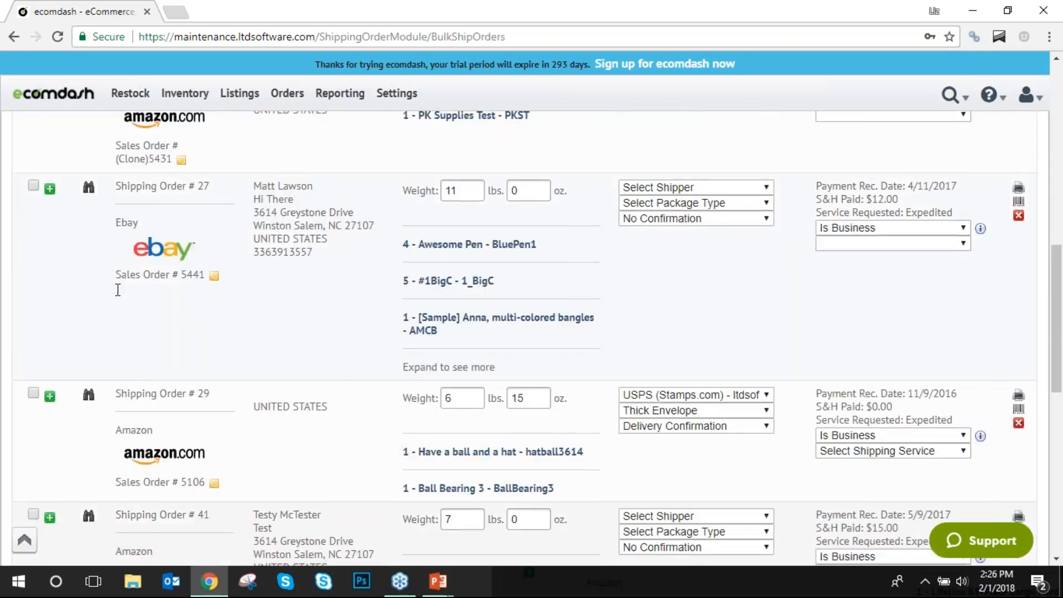
pyautogui.scroll(20, 282, 342)
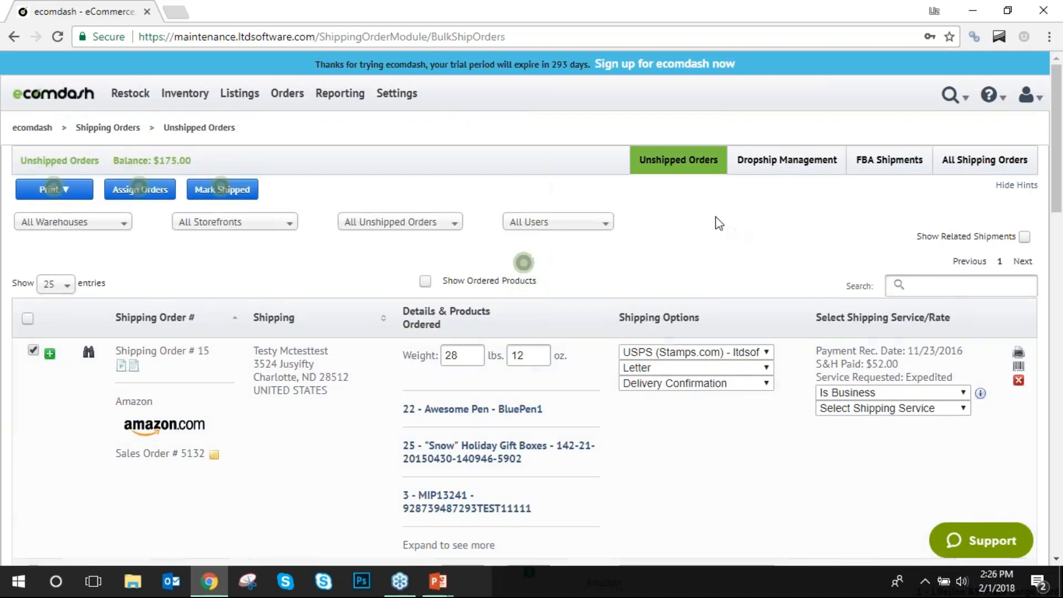
pyautogui.click(763, 169)
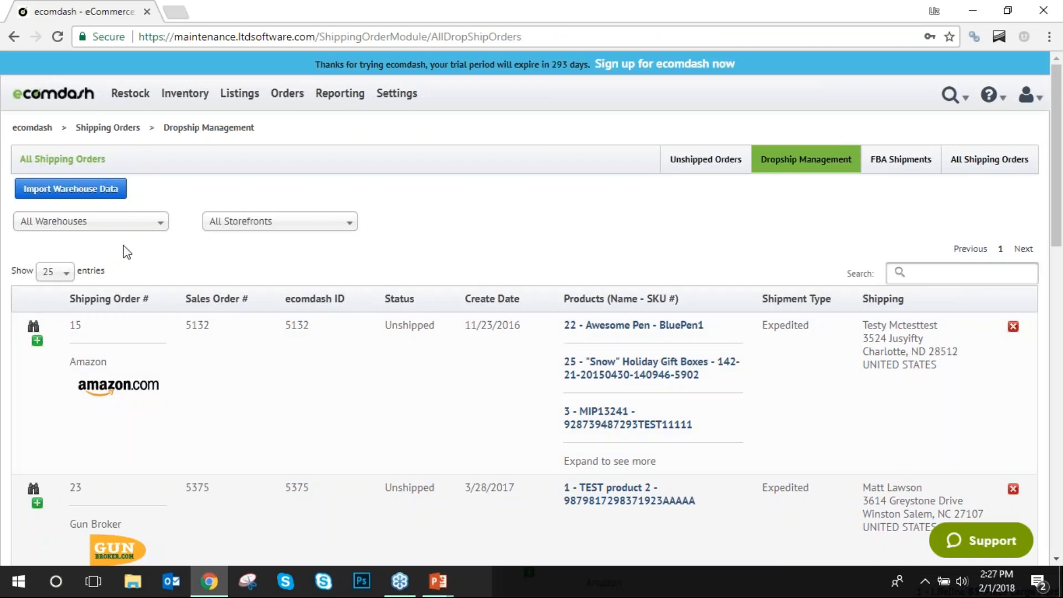
# Expand and collapse Amazon order 15's product list on the Dropship Management page.
pyautogui.scroll(-2, 176, 321)
pyautogui.scroll(-2, 176, 324)
pyautogui.scroll(4, 169, 325)
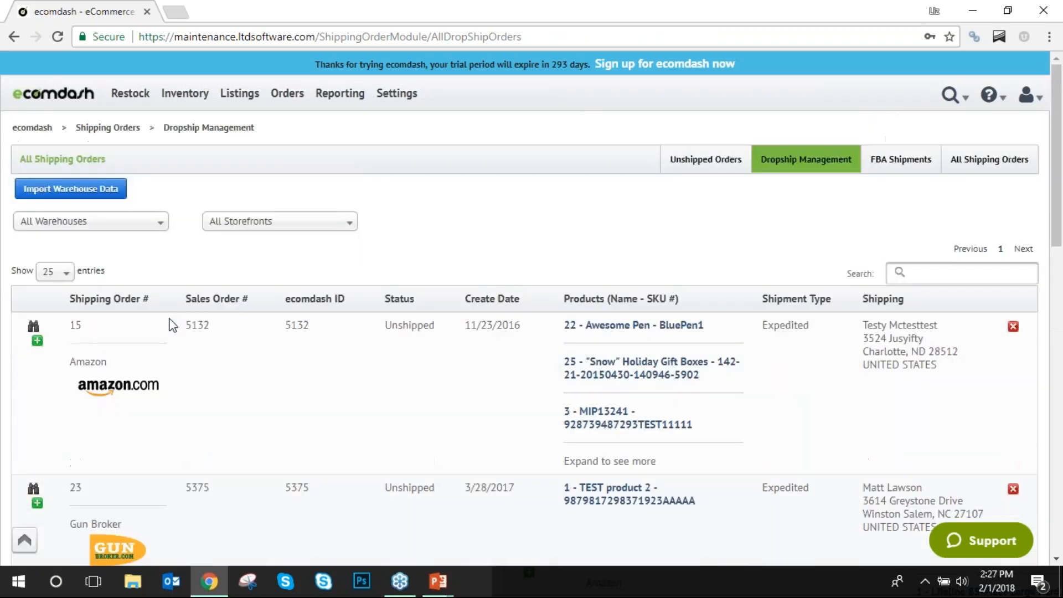
pyautogui.click(37, 341)
pyautogui.scroll(-3, 40, 348)
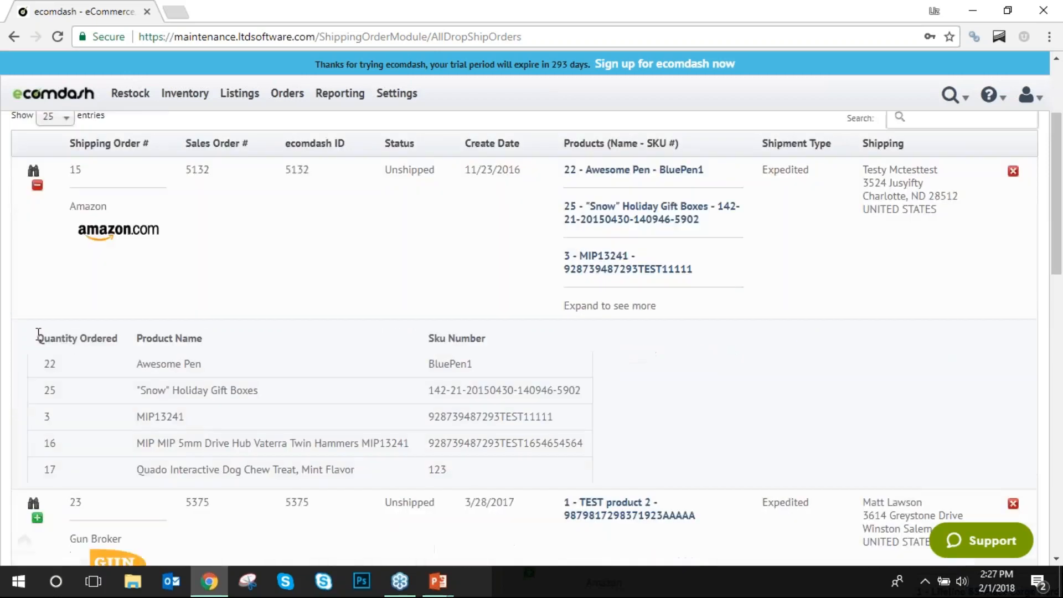
pyautogui.scroll(3, 39, 348)
pyautogui.click(37, 341)
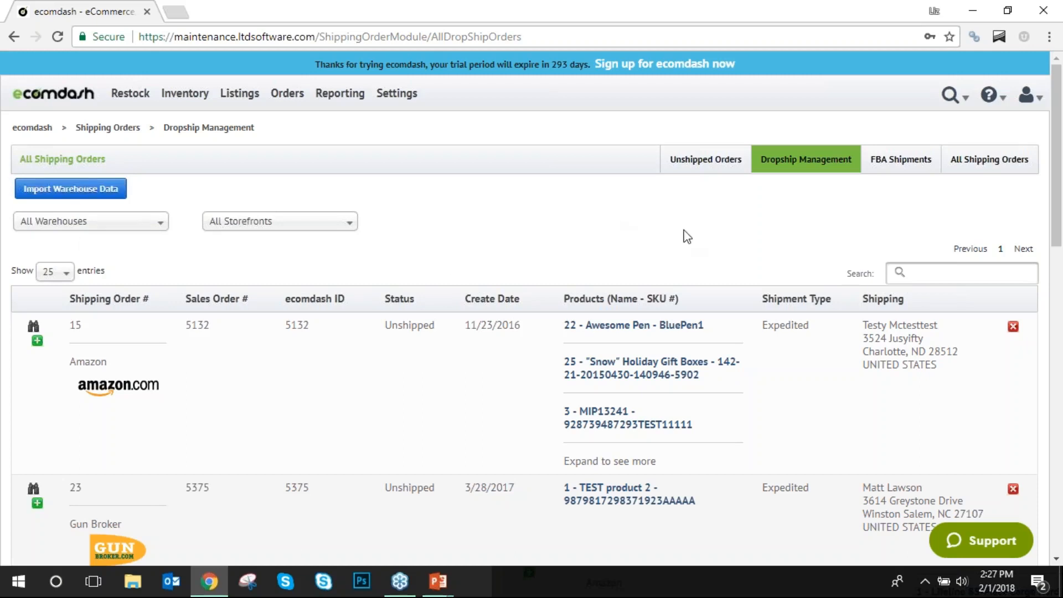
# Switch to the FBA Shipments list, which shows no entries yet.
pyautogui.click(908, 160)
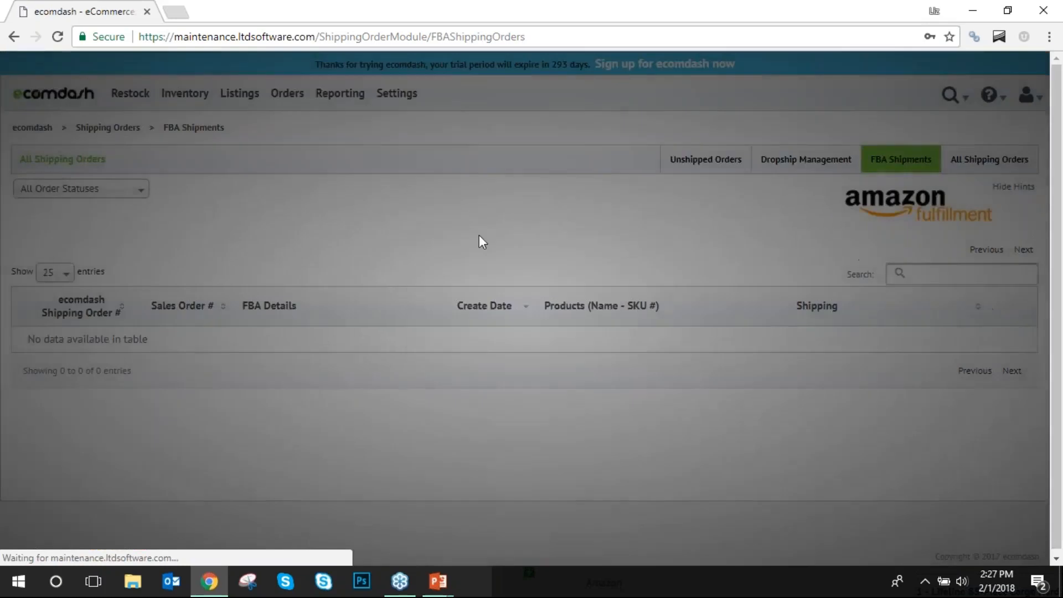
# Point out the Orders menu pages, then close the browser to return to the Orders slide.
pyautogui.rightClick(226, 274)
pyautogui.click(259, 227)
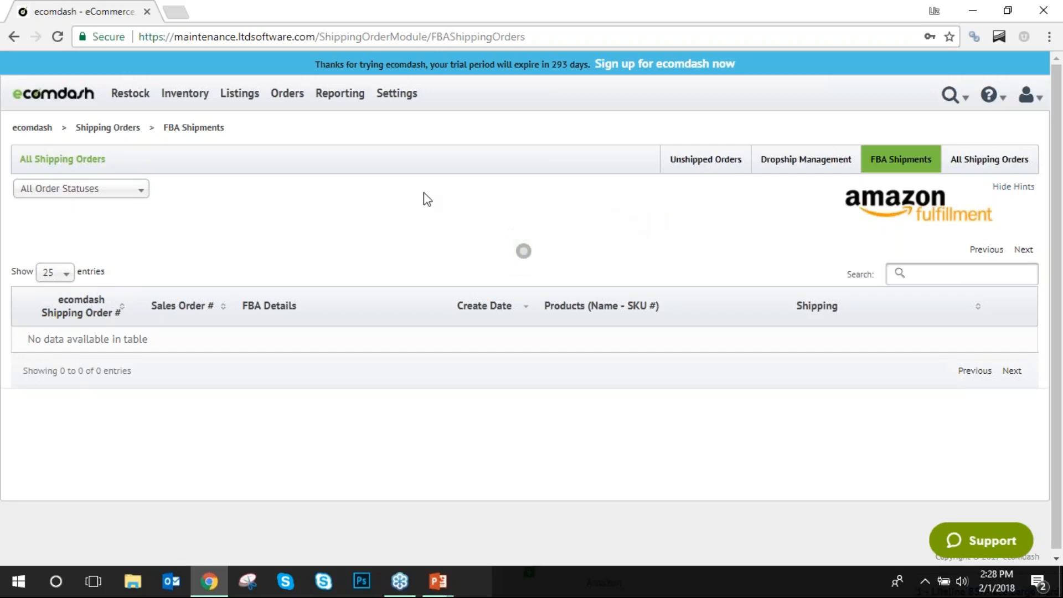
pyautogui.click(289, 105)
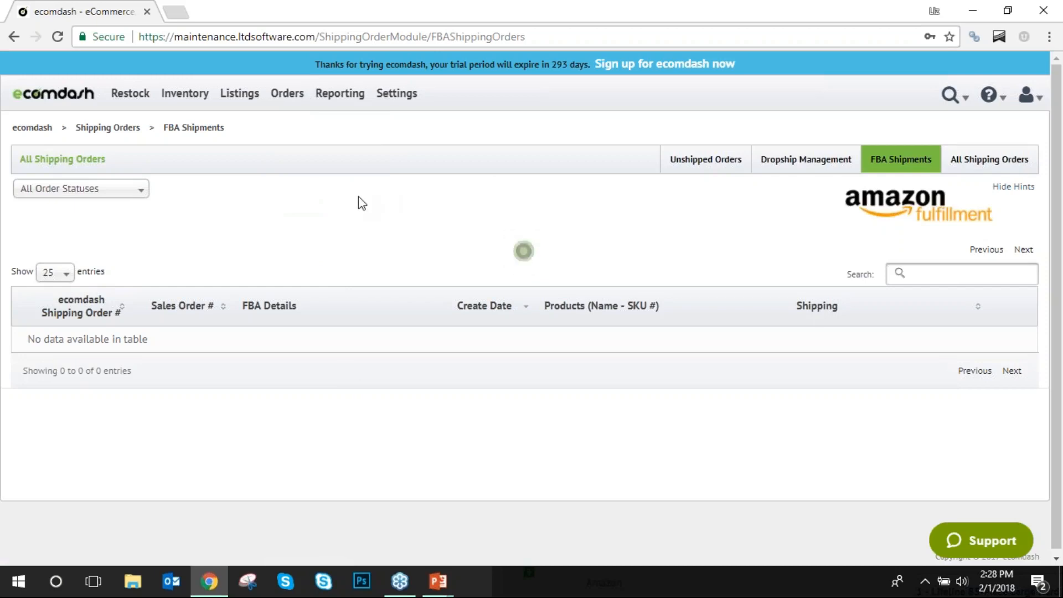
pyautogui.click(1053, 10)
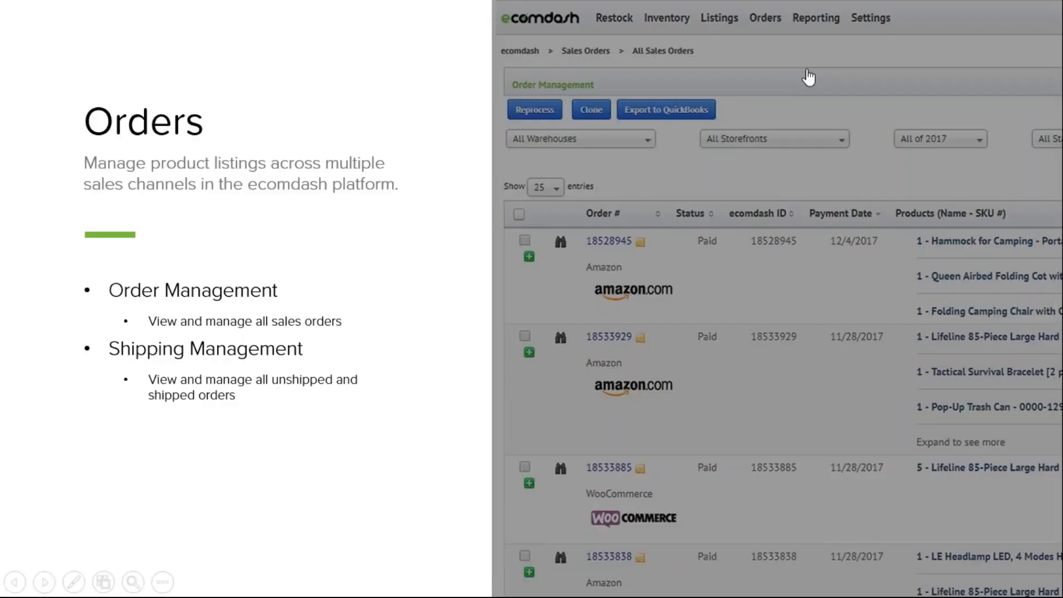
# Advance to the Reporting slide and open its linked ecomdash Reporting page.
pyautogui.click(400, 343)
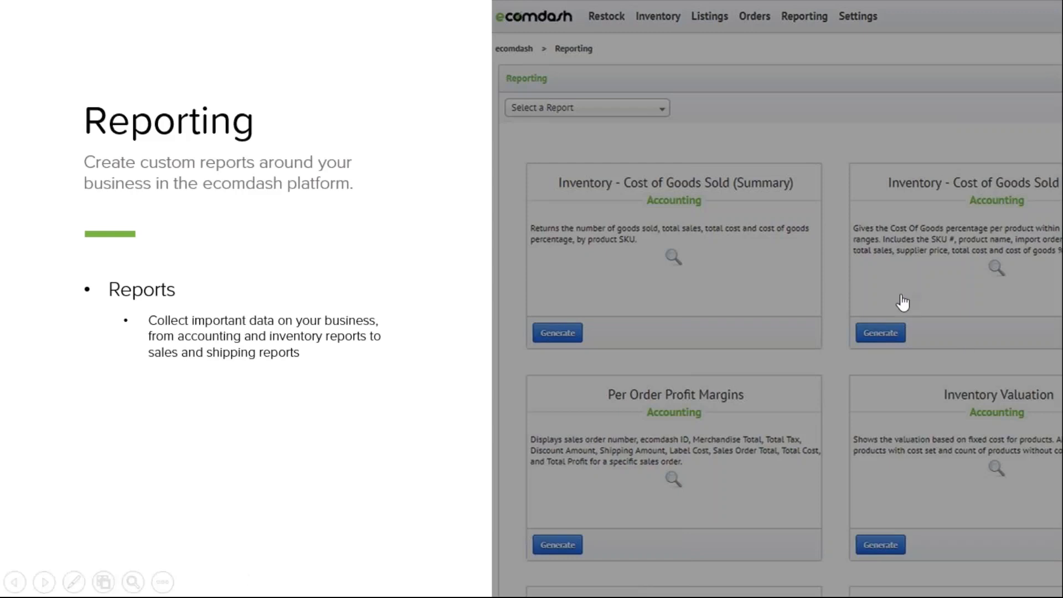
pyautogui.click(750, 299)
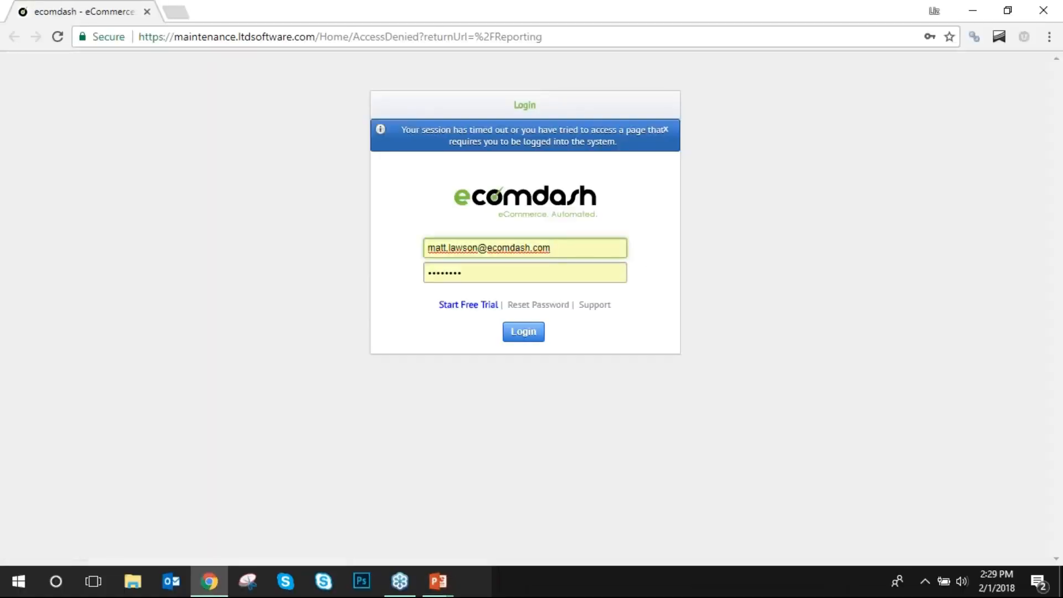
# Log in, browse the full report catalogue, and open the Cost of Goods Sold (Details) report form.
pyautogui.click(516, 337)
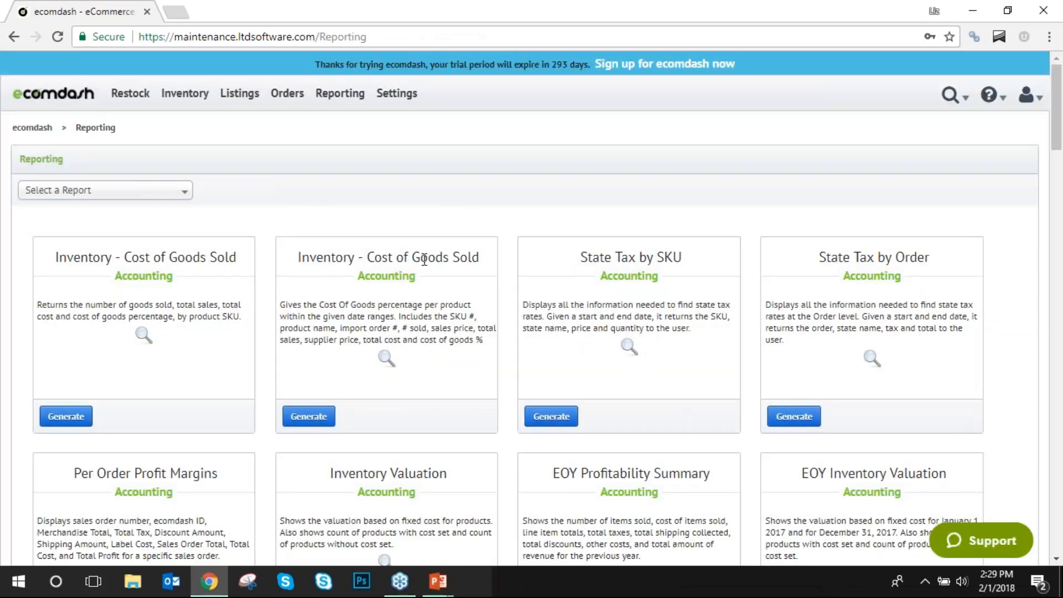
pyautogui.scroll(-5, 446, 302)
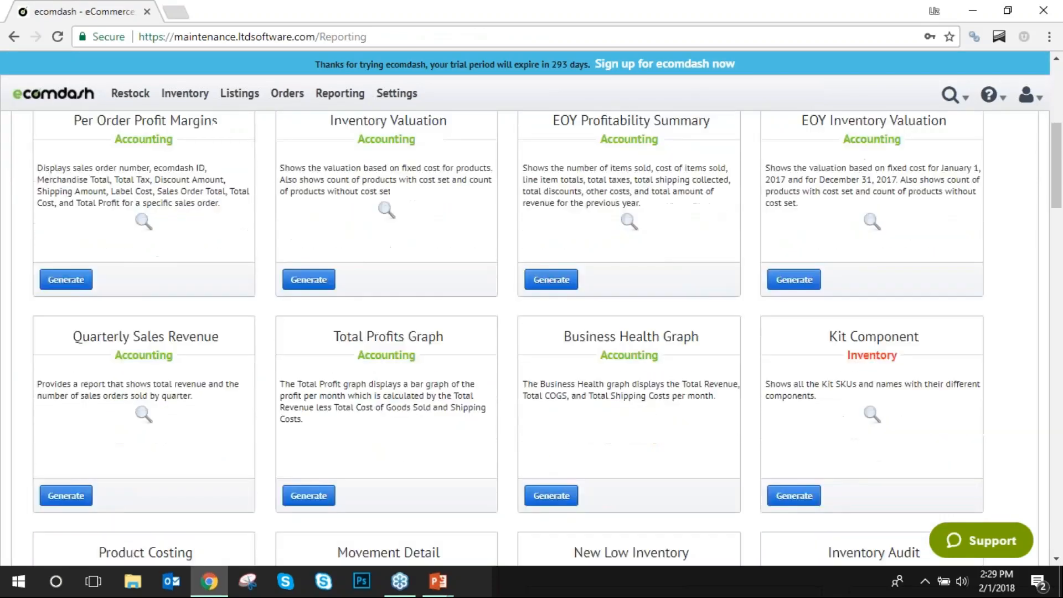
pyautogui.scroll(-3, 626, 327)
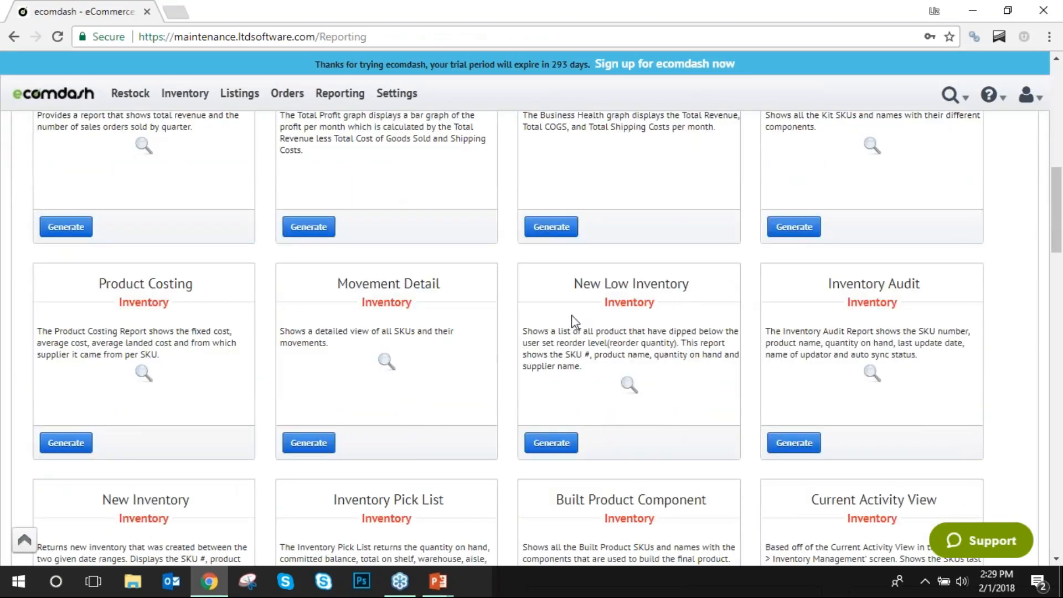
pyautogui.scroll(-10, 575, 321)
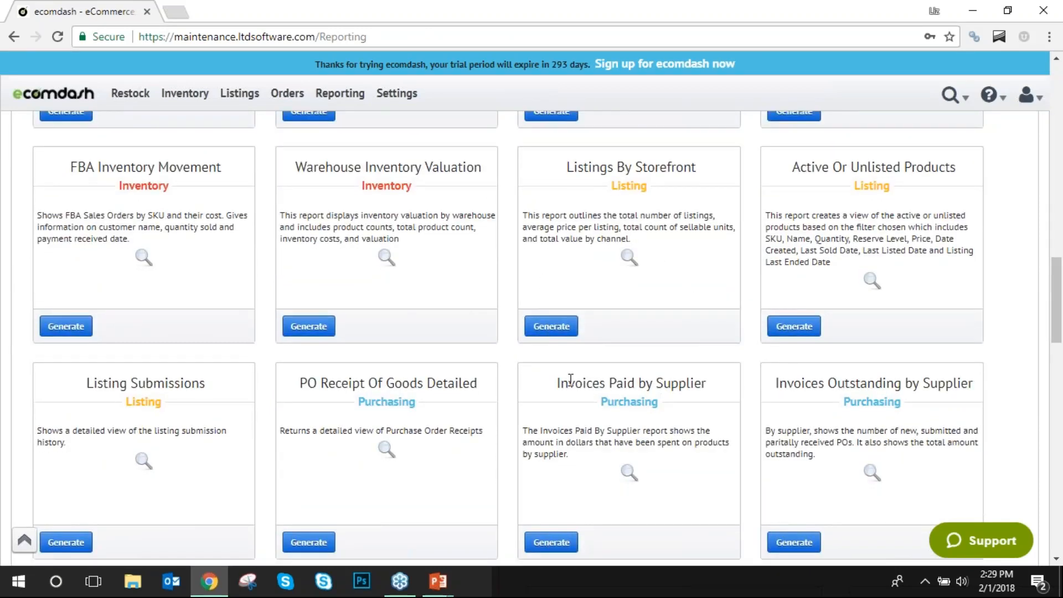
pyautogui.scroll(-8, 576, 382)
pyautogui.scroll(-11, 527, 371)
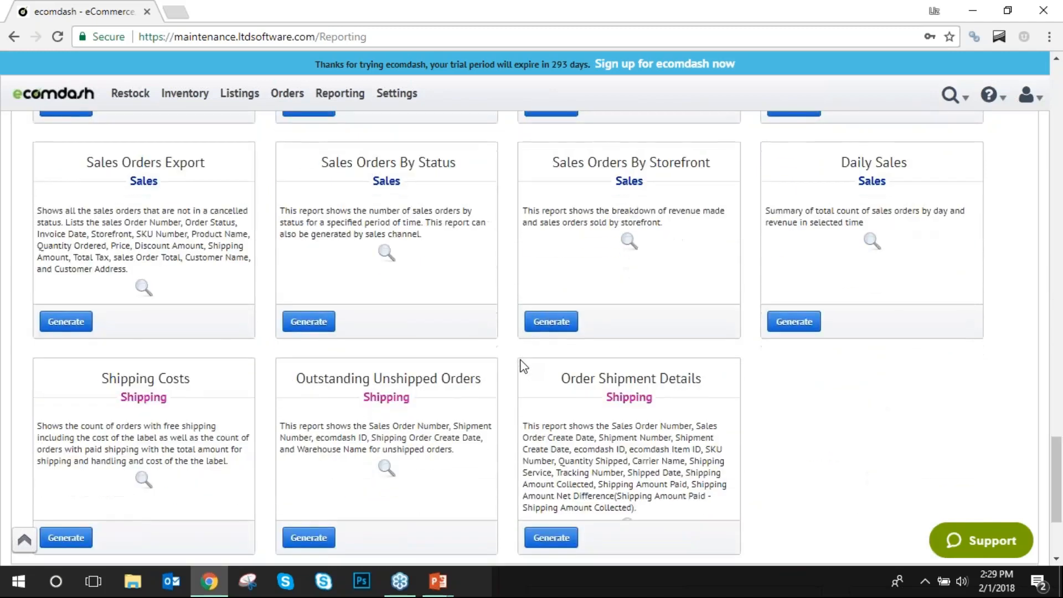
pyautogui.scroll(-2, 523, 366)
pyautogui.scroll(20, 474, 373)
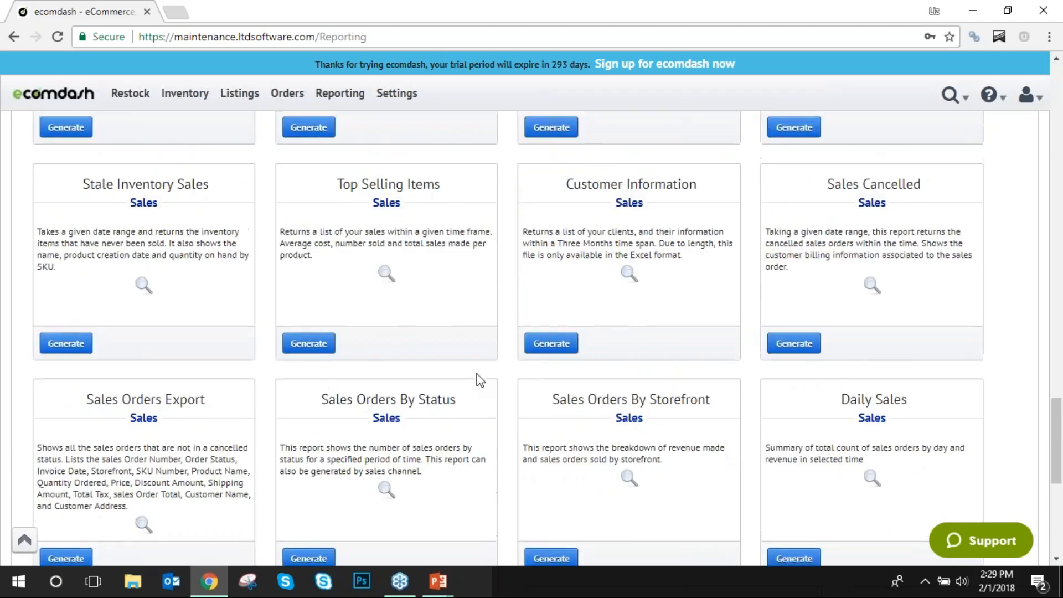
pyautogui.scroll(18, 478, 380)
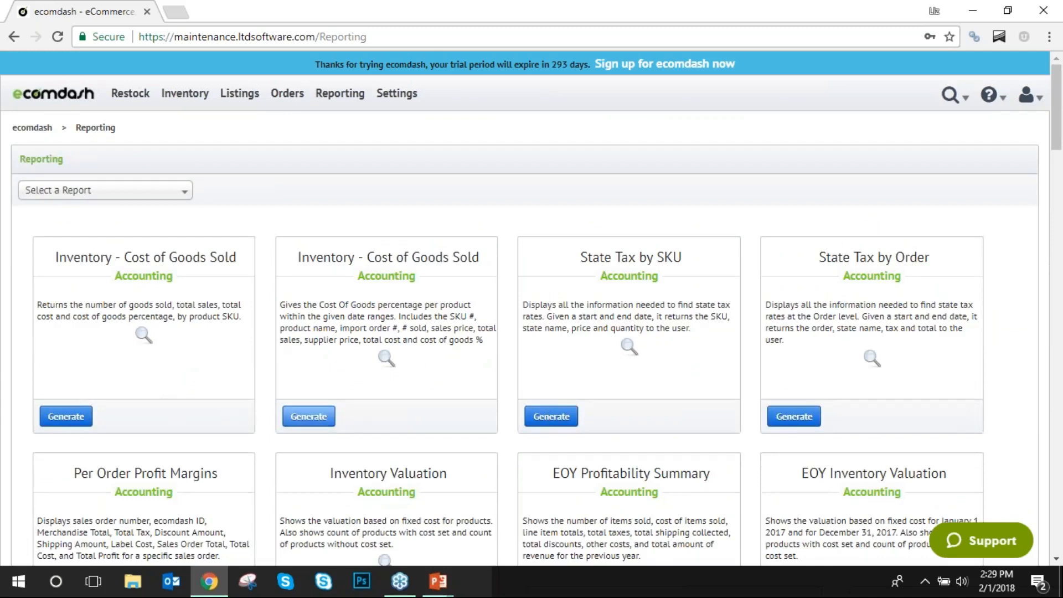
pyautogui.click(313, 415)
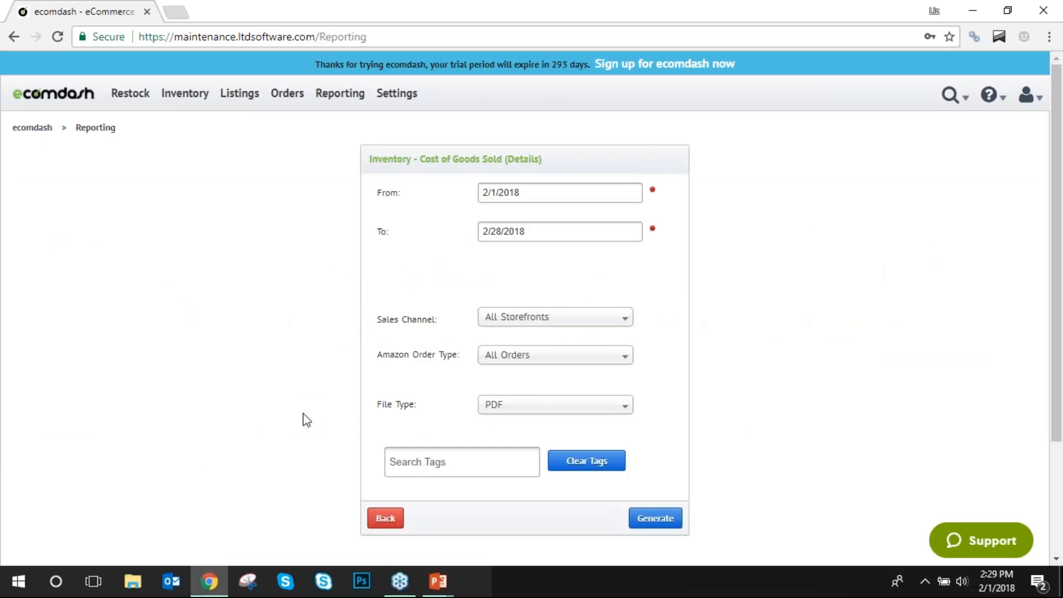
# Set the report start date to 01/01/2018 and the sales channel to Ebay.
pyautogui.click(559, 187)
pyautogui.click(491, 224)
pyautogui.click(510, 262)
pyautogui.click(609, 317)
pyautogui.click(608, 335)
pyautogui.click(623, 317)
pyautogui.click(541, 423)
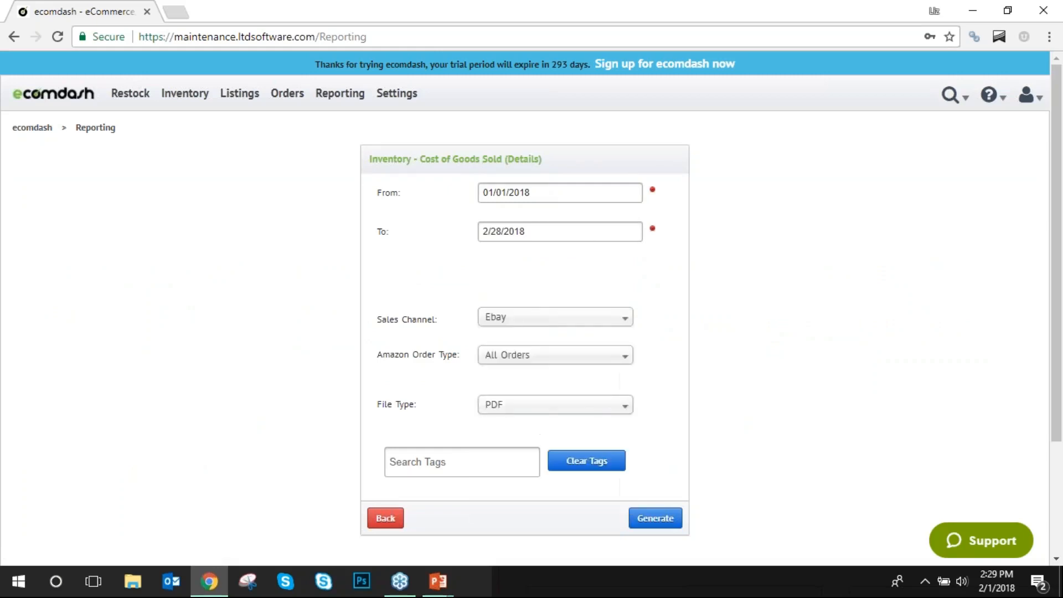
# Keep All Orders as the Amazon order type and PDF output, then generate the report.
pyautogui.click(620, 356)
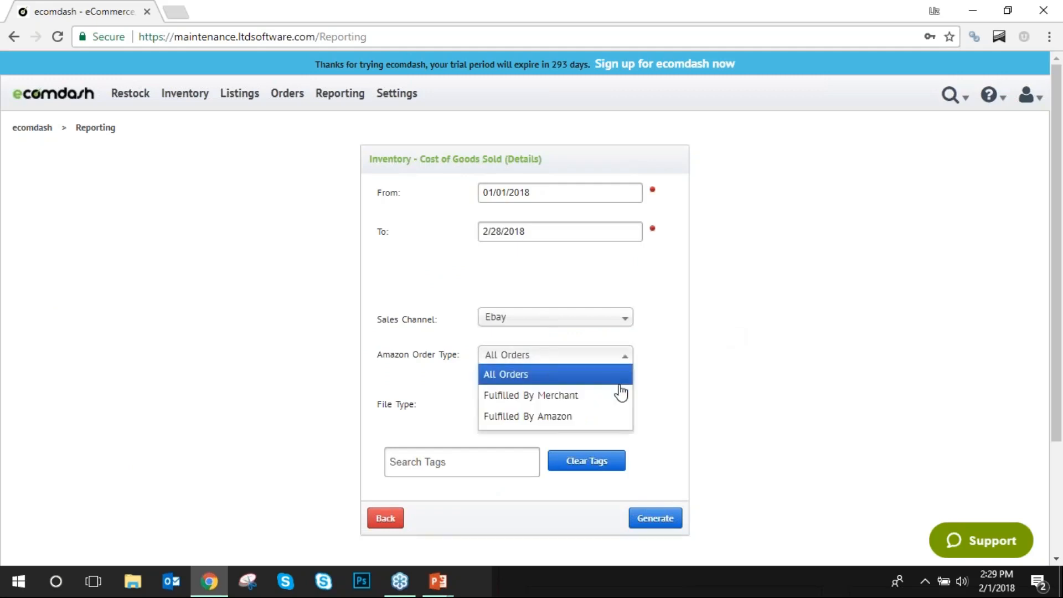
pyautogui.click(601, 395)
pyautogui.click(604, 355)
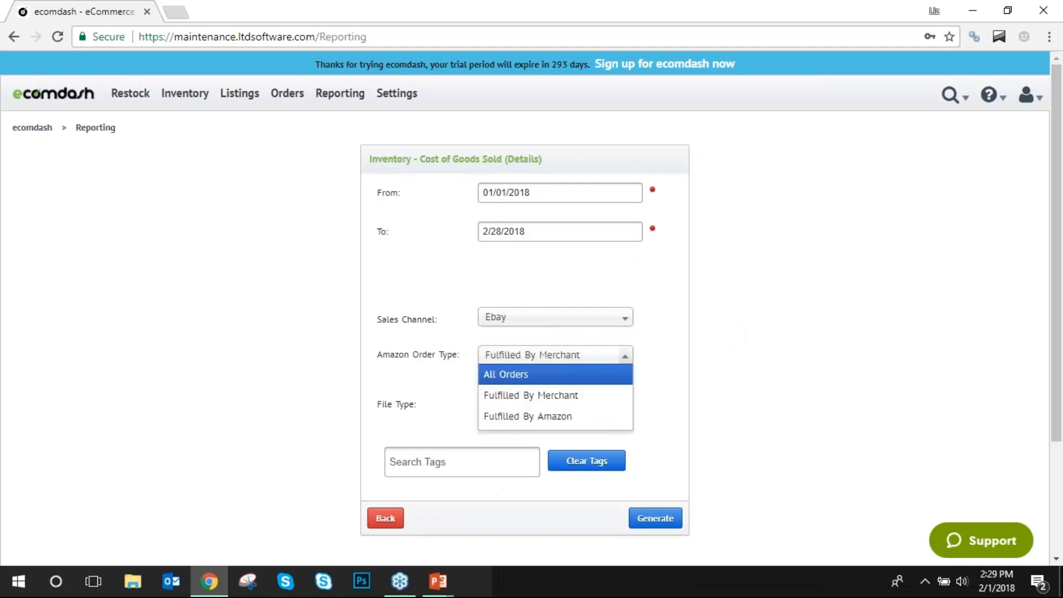
pyautogui.click(602, 376)
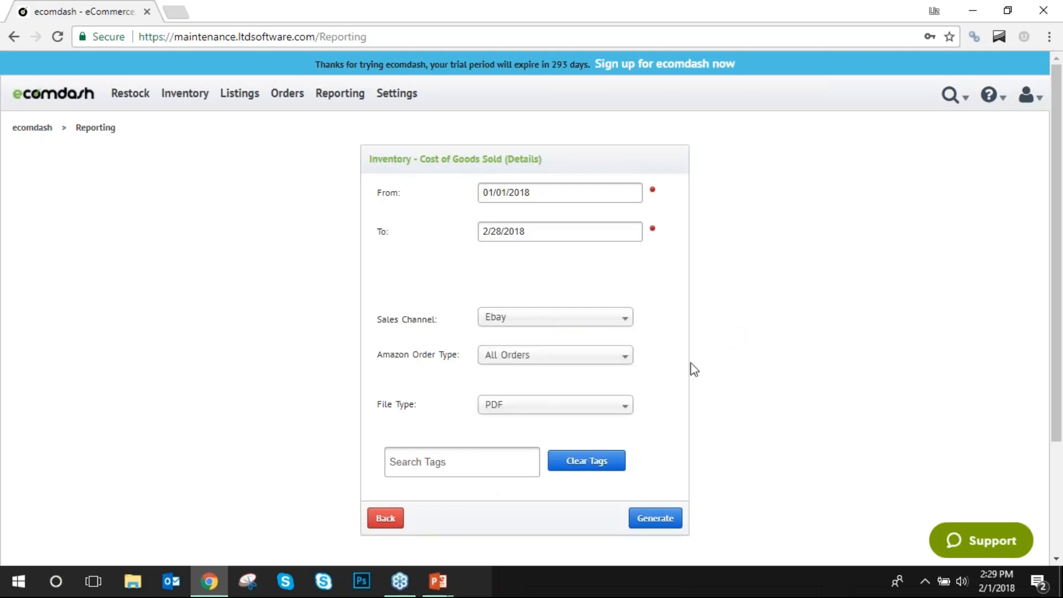
pyautogui.click(595, 405)
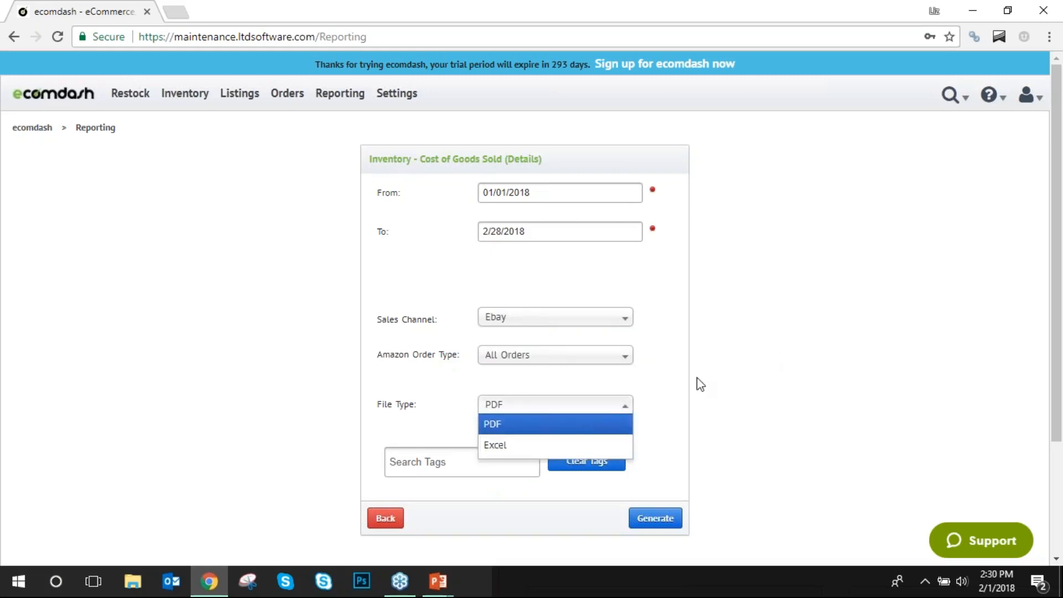
pyautogui.click(698, 382)
pyautogui.click(591, 408)
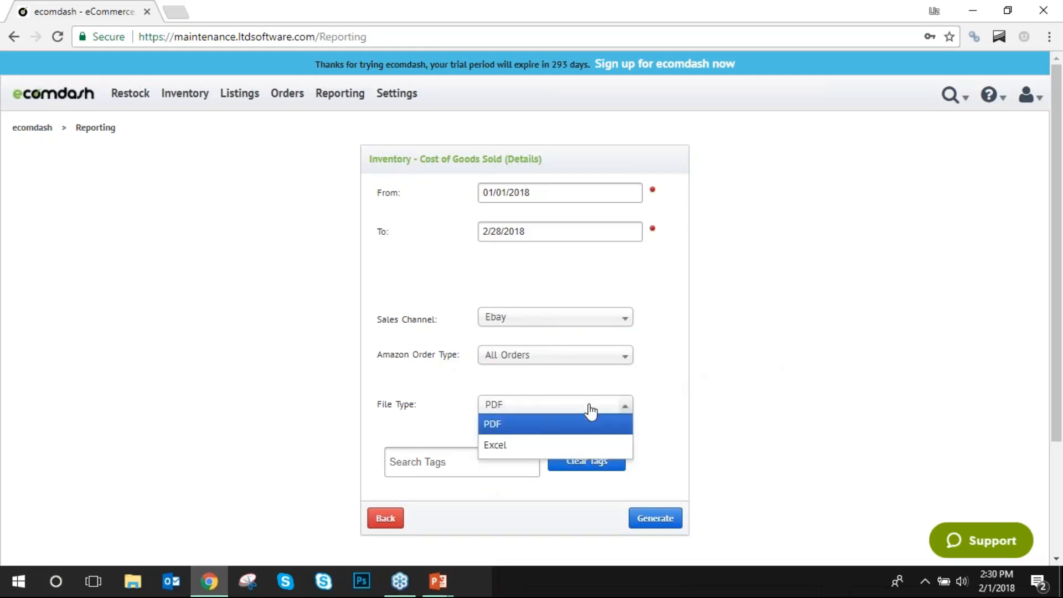
pyautogui.click(745, 381)
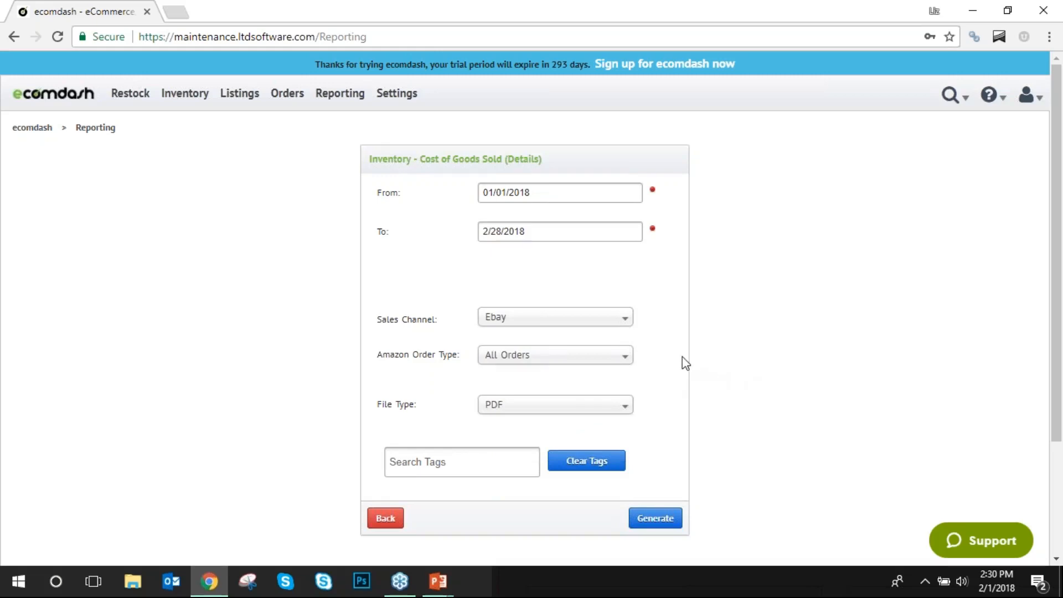
pyautogui.scroll(-3, 683, 360)
pyautogui.scroll(3, 803, 296)
pyautogui.click(655, 519)
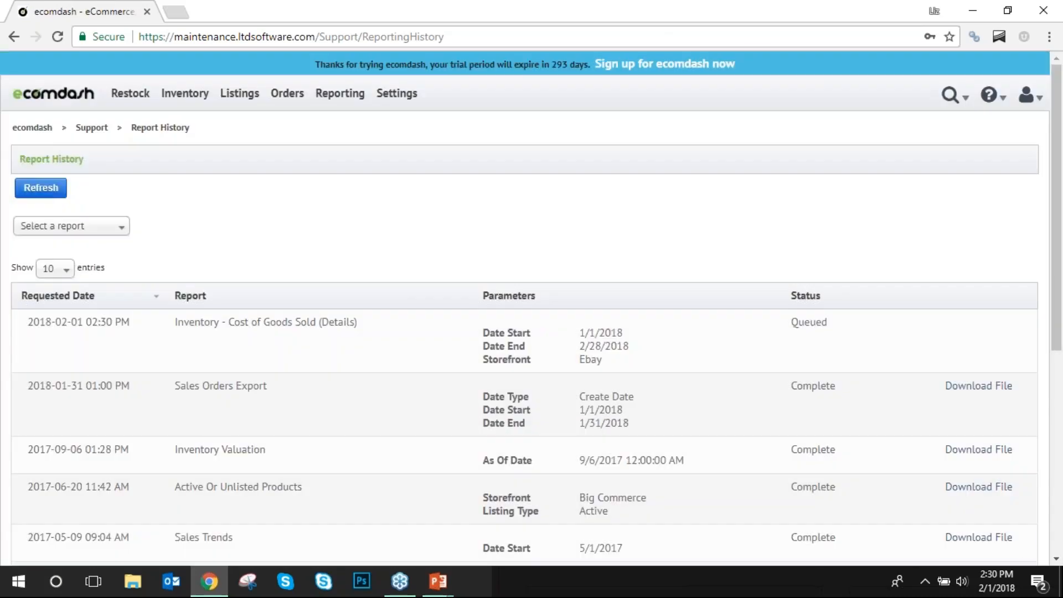
pyautogui.moveTo(827, 322); pyautogui.dragTo(695, 334)
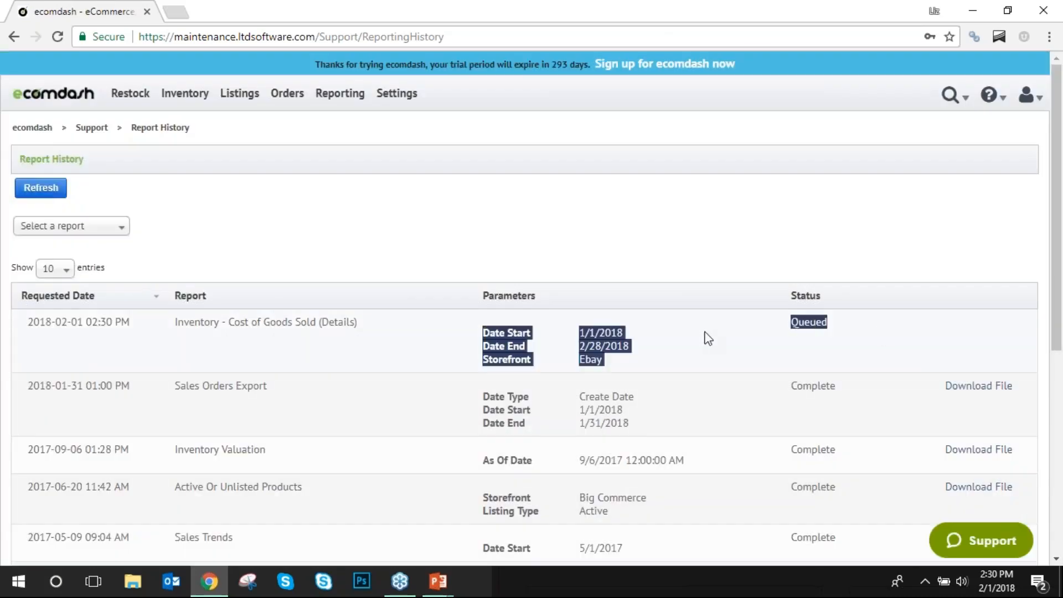
pyautogui.click(827, 325)
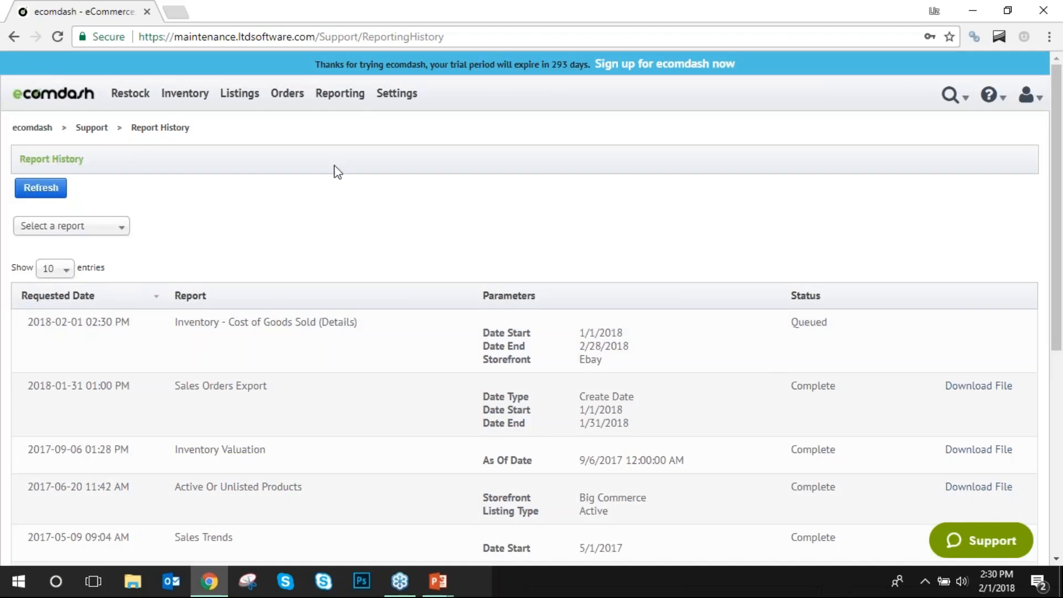
pyautogui.click(339, 124)
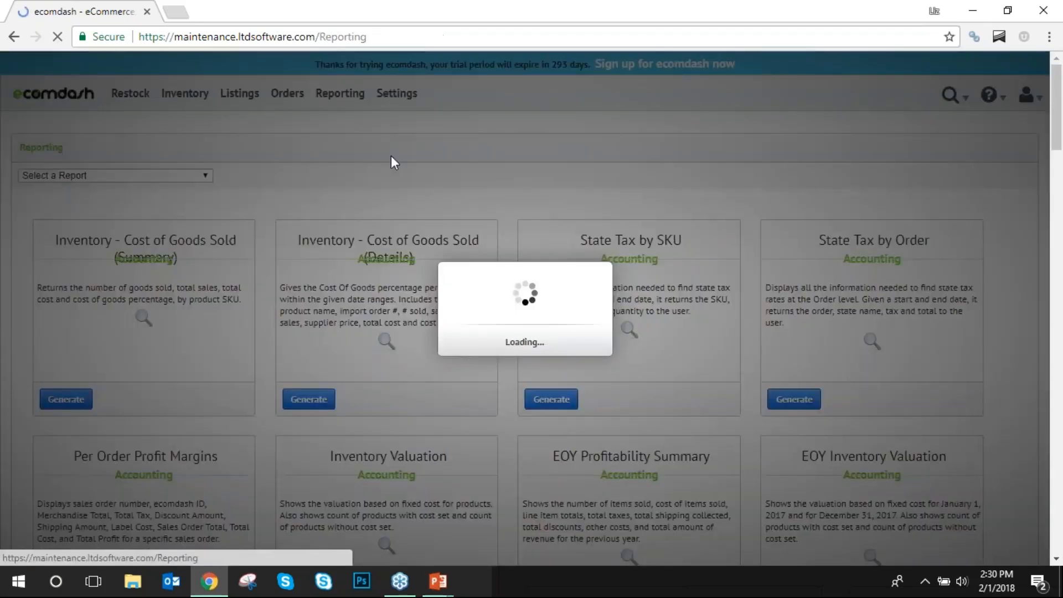
pyautogui.scroll(-8, 549, 320)
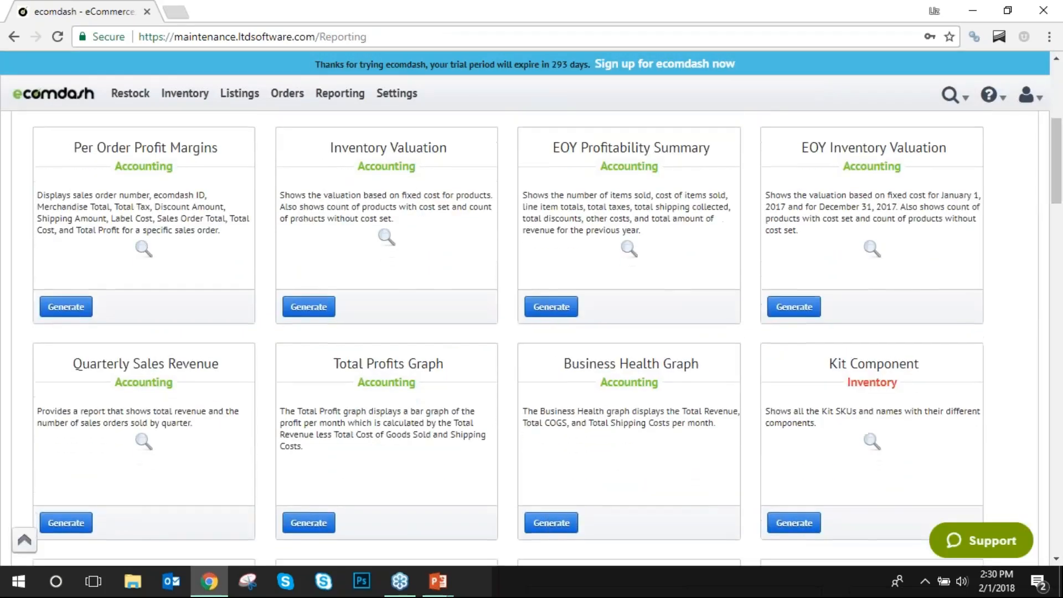
pyautogui.scroll(-10, 547, 337)
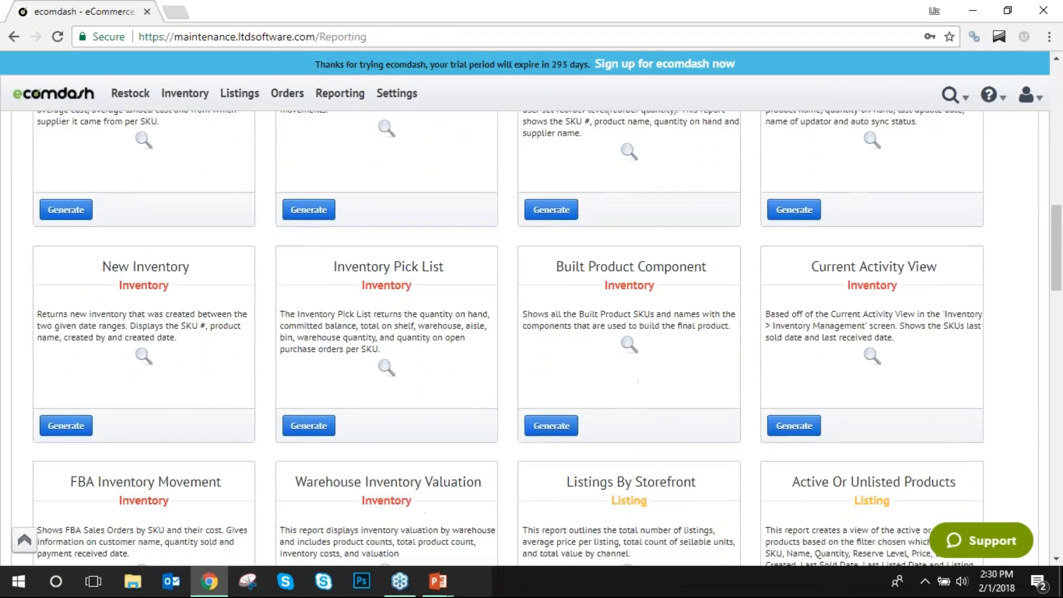
pyautogui.scroll(-12, 546, 338)
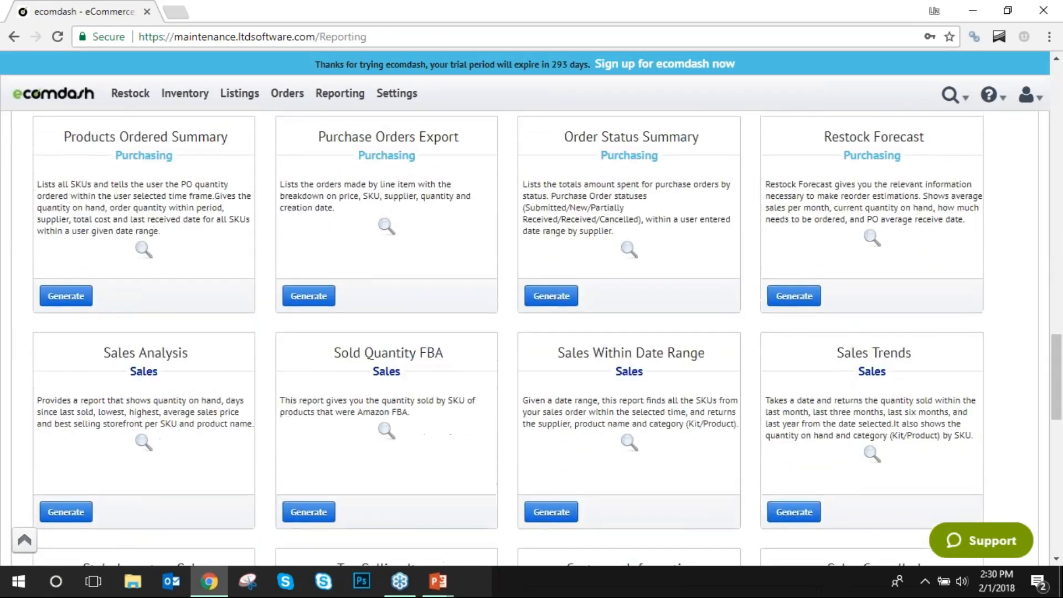
pyautogui.scroll(-10, 610, 314)
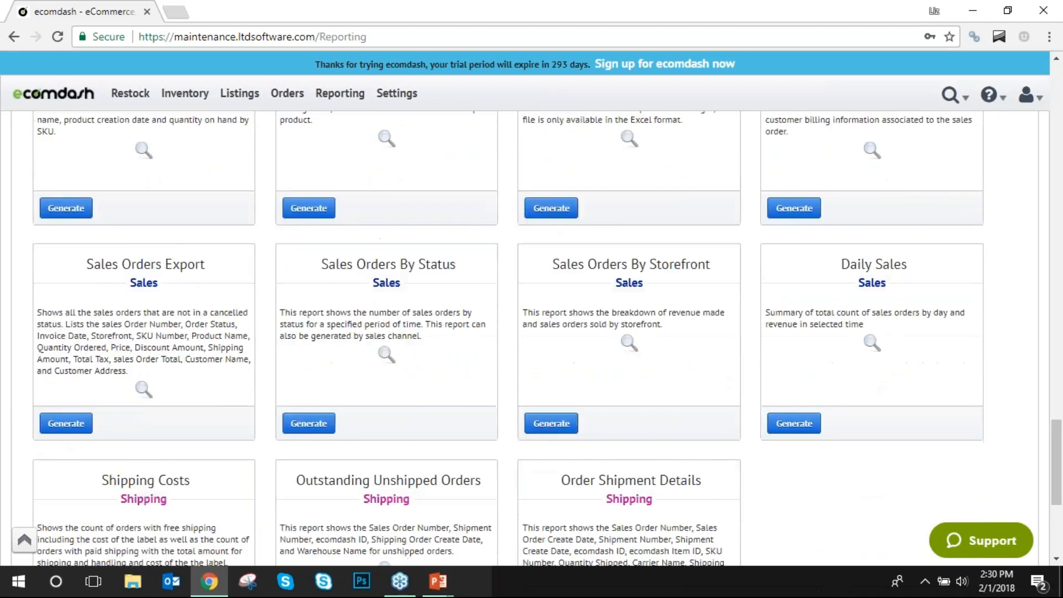
pyautogui.scroll(-2, 609, 313)
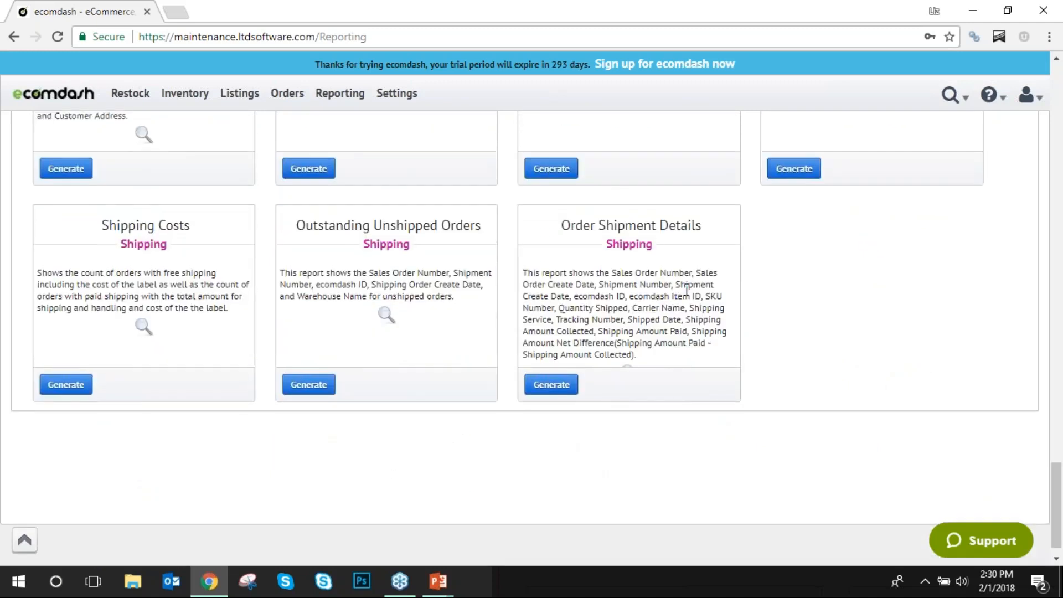
pyautogui.scroll(1, 686, 290)
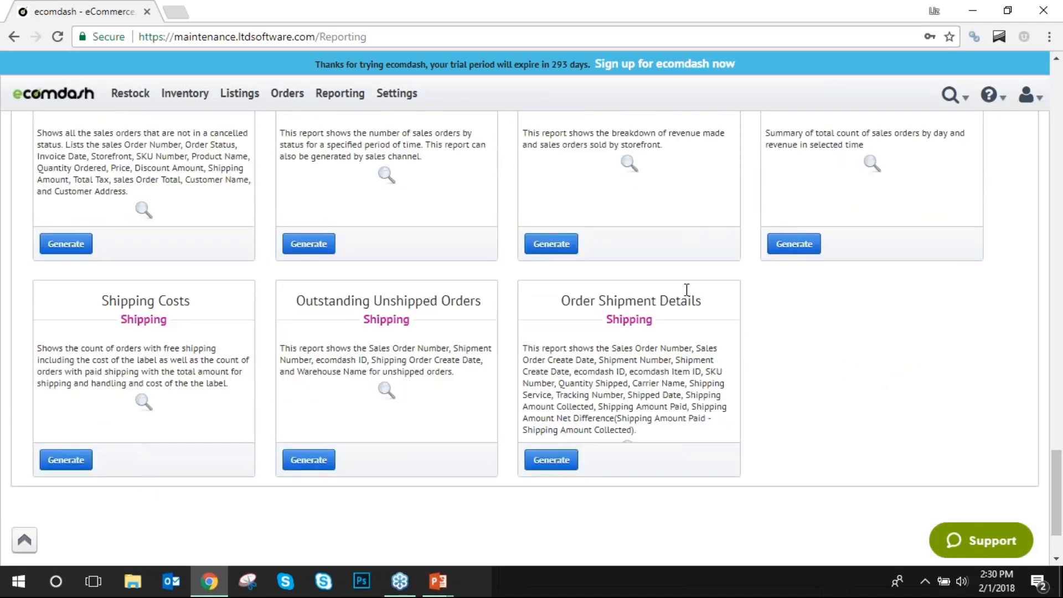
pyautogui.scroll(3, 686, 290)
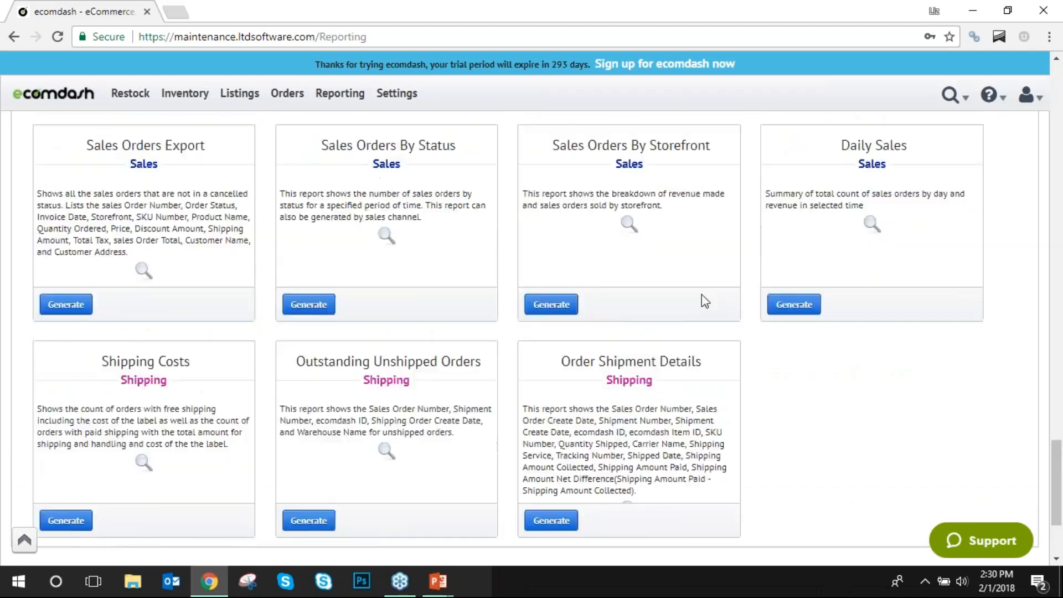
pyautogui.moveTo(870, 322)
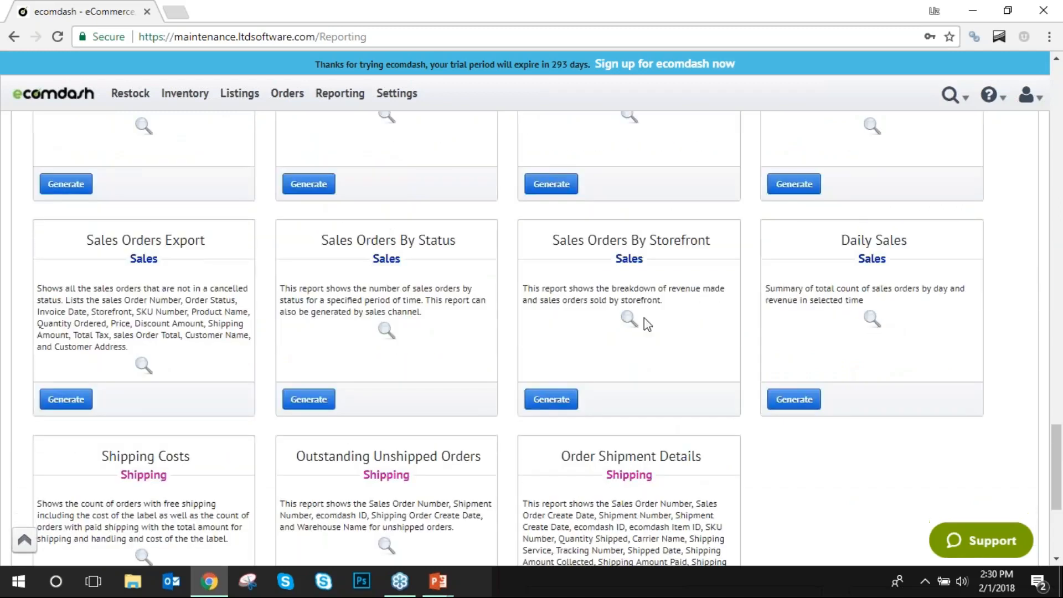
pyautogui.moveTo(140, 367)
pyautogui.scroll(-1, 443, 366)
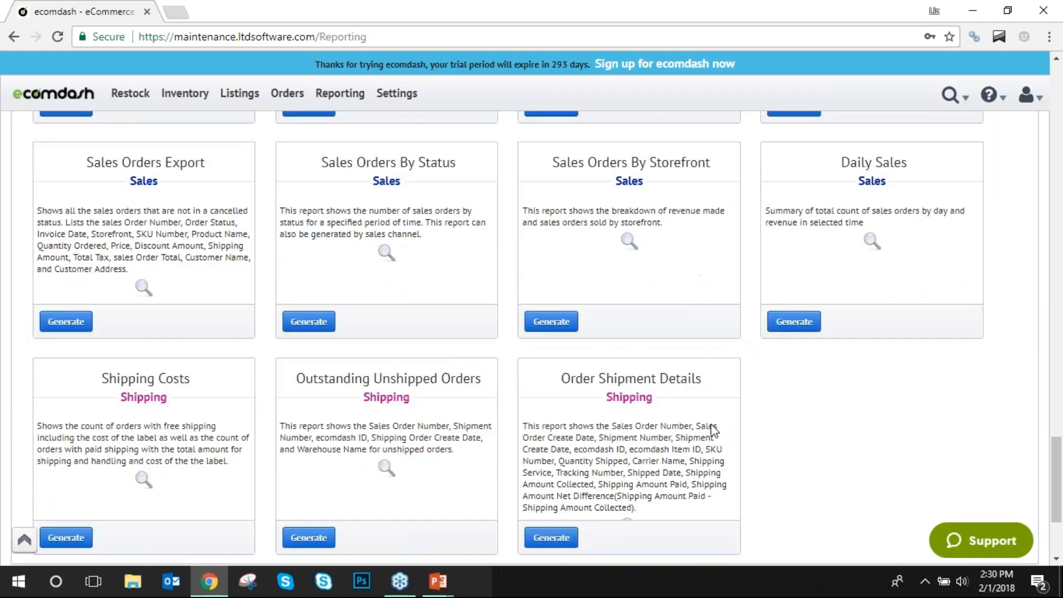
pyautogui.moveTo(688, 472); pyautogui.dragTo(567, 444)
pyautogui.click(525, 421)
pyautogui.scroll(8, 475, 372)
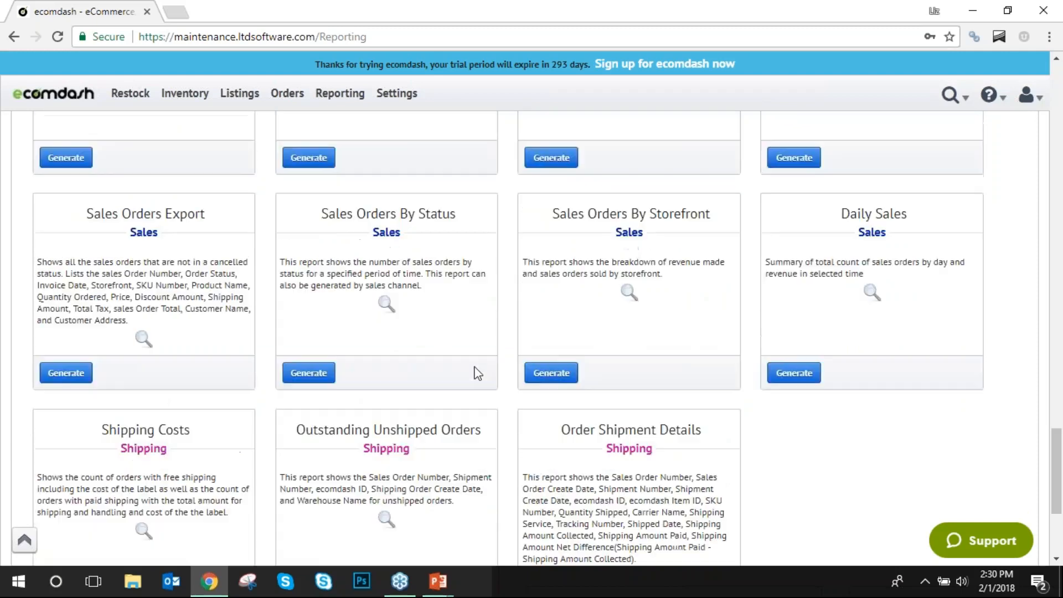
pyautogui.scroll(15, 467, 377)
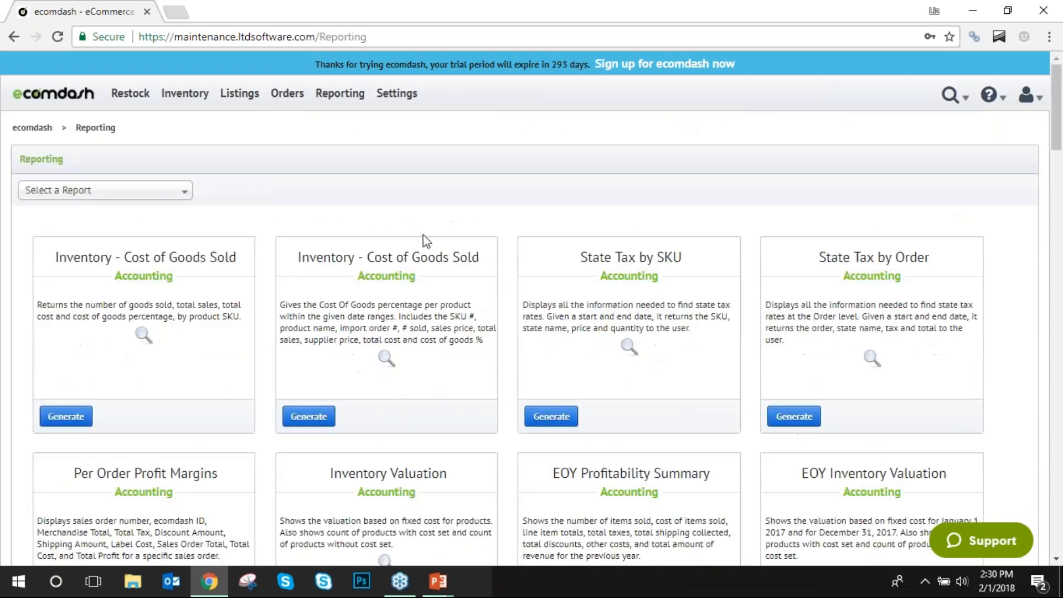
# Review the Report History of generated reports, then close the browser to return to the slides.
pyautogui.click(340, 93)
pyautogui.moveTo(347, 154)
pyautogui.click(386, 146)
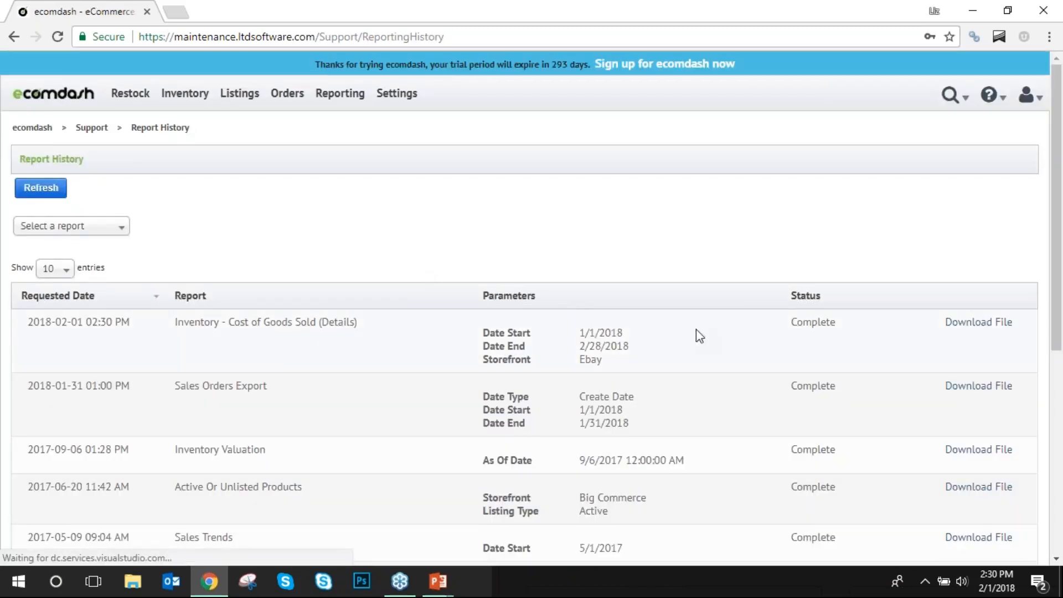
pyautogui.moveTo(863, 332); pyautogui.dragTo(337, 339)
pyautogui.moveTo(244, 322); pyautogui.dragTo(251, 322)
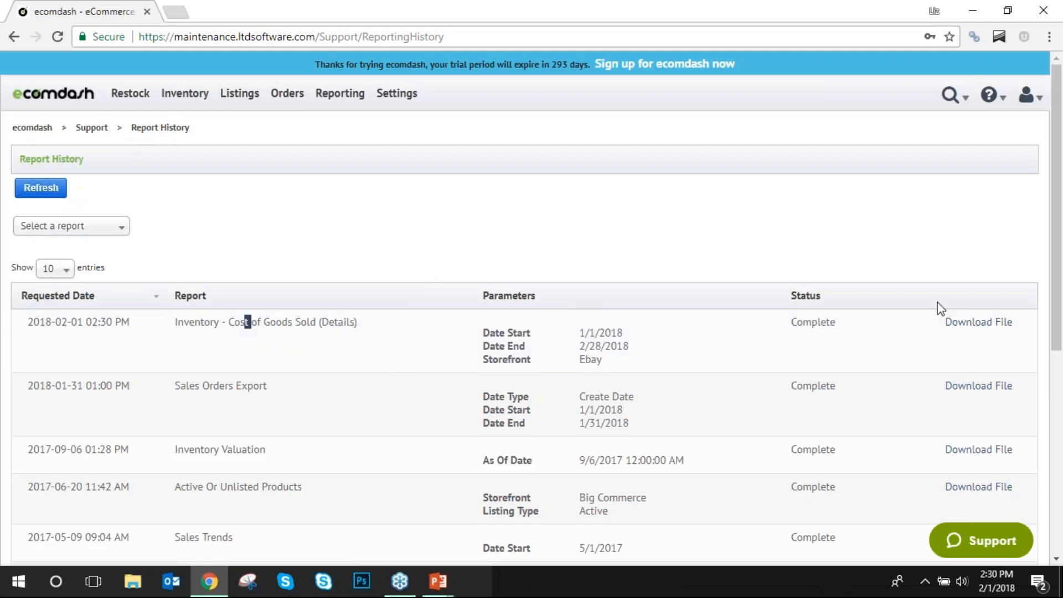
pyautogui.rightClick(1025, 310)
pyautogui.click(718, 331)
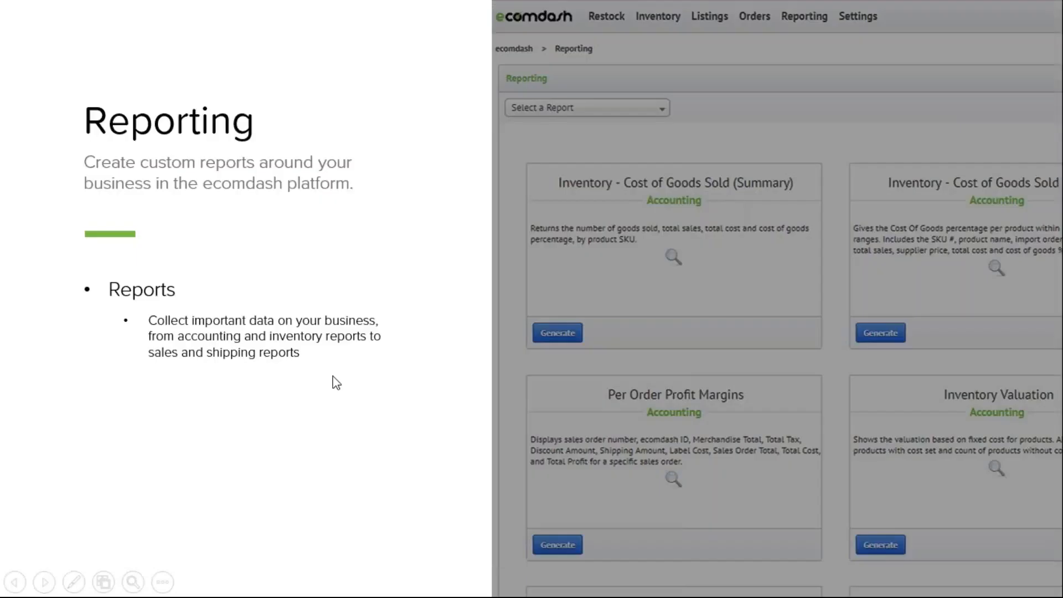
pyautogui.click(339, 373)
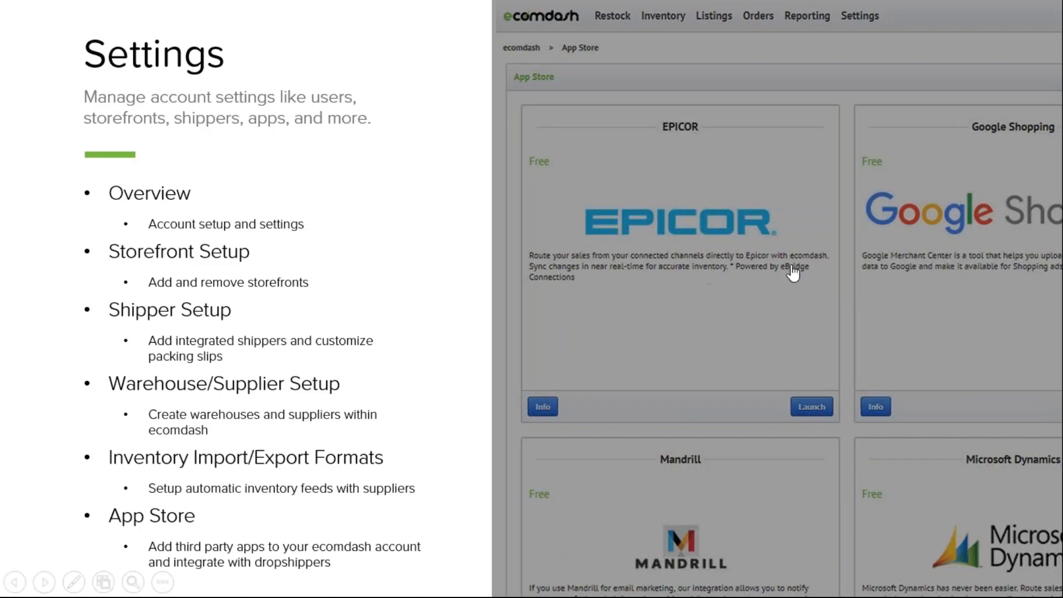
# Follow the Settings slide's hyperlink to open ecomdash in Chrome.
pyautogui.click(759, 248)
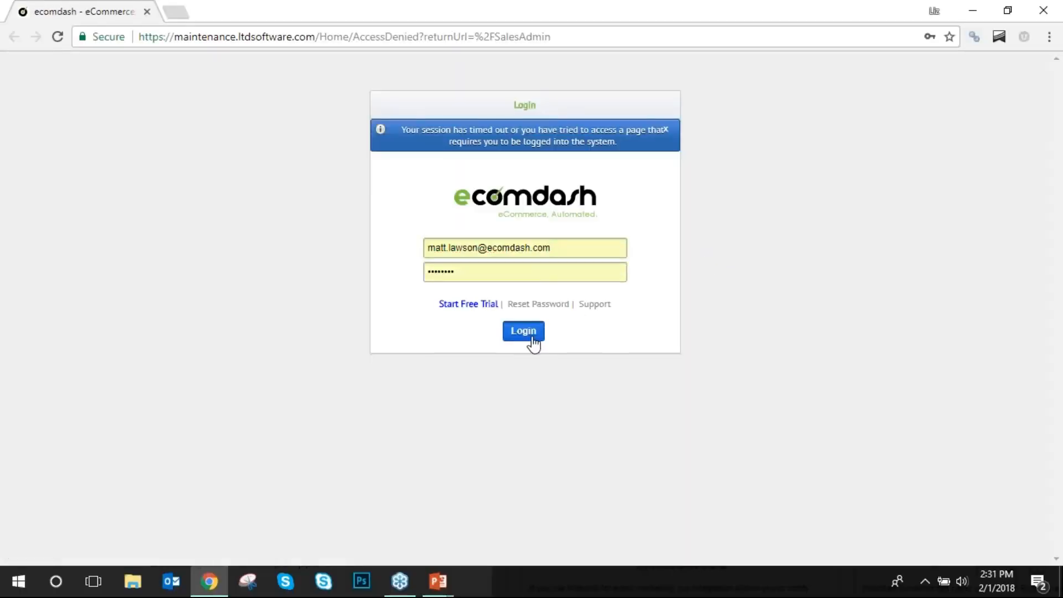
# Log in and open General Settings > Employees, showing one employee with the Listing/Sale role.
pyautogui.click(532, 339)
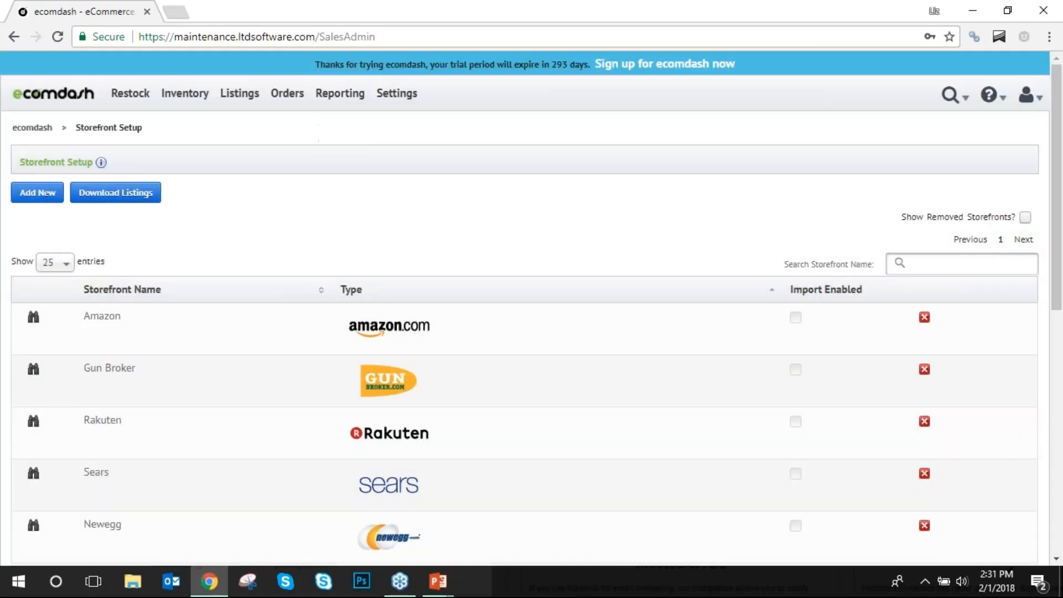
pyautogui.moveTo(407, 95)
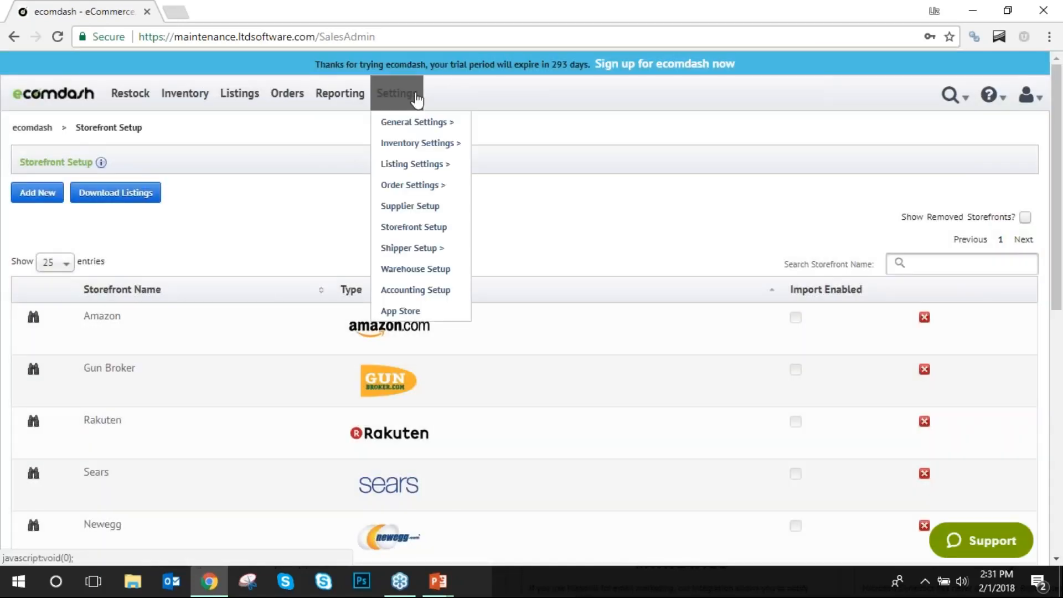
pyautogui.moveTo(423, 123)
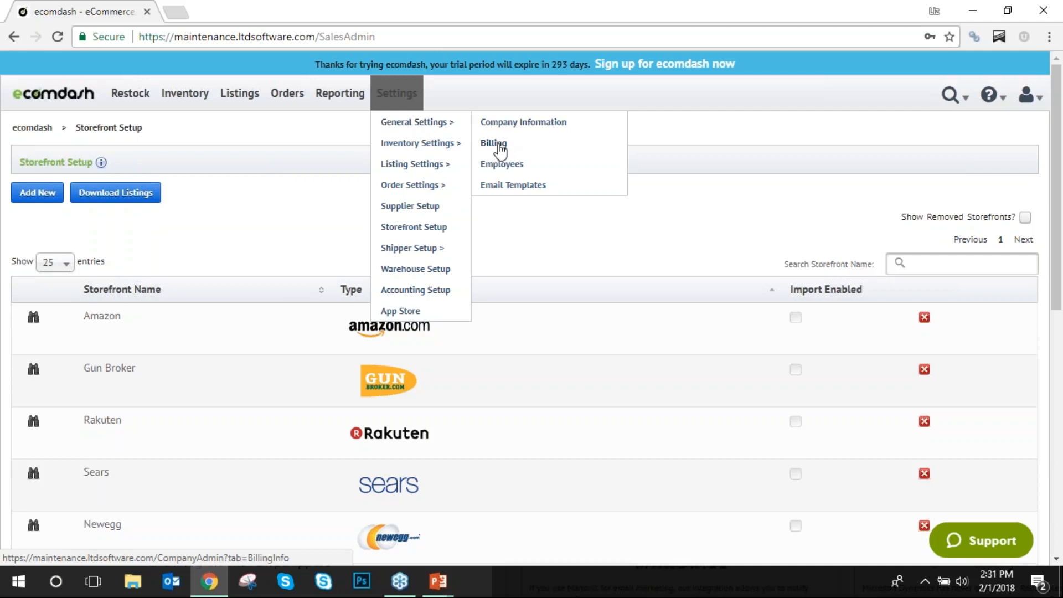
pyautogui.click(506, 165)
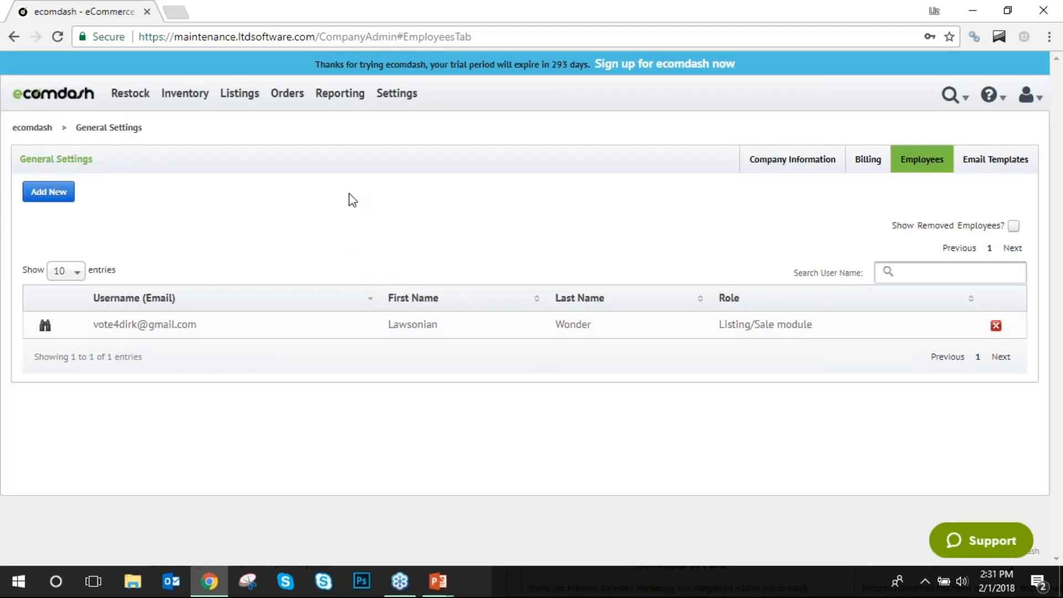
pyautogui.moveTo(418, 143)
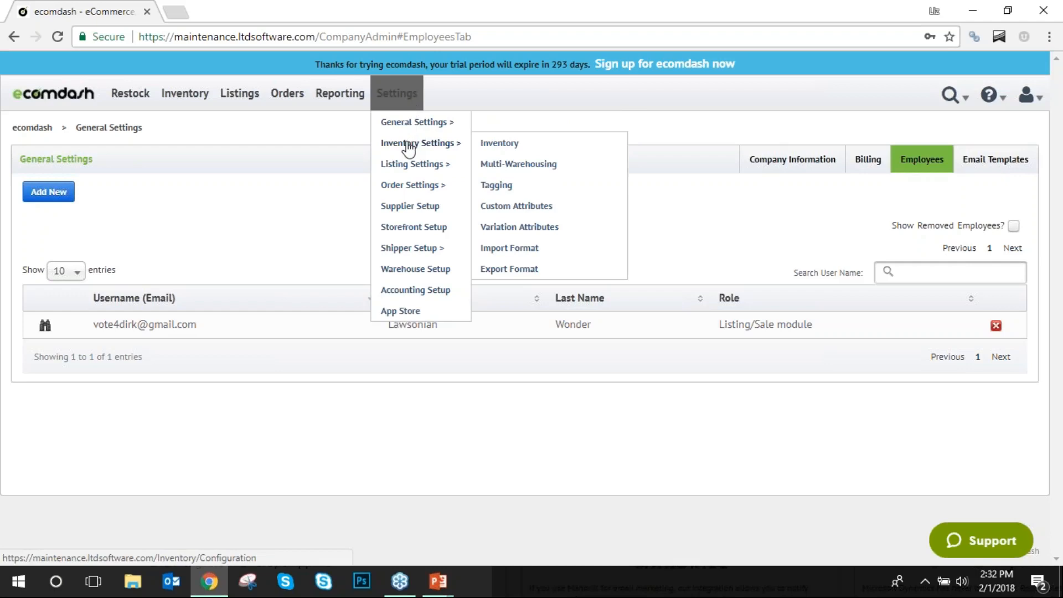
# Open Inventory Settings > Import Format and scroll through the 47 listed import formats.
pyautogui.click(519, 250)
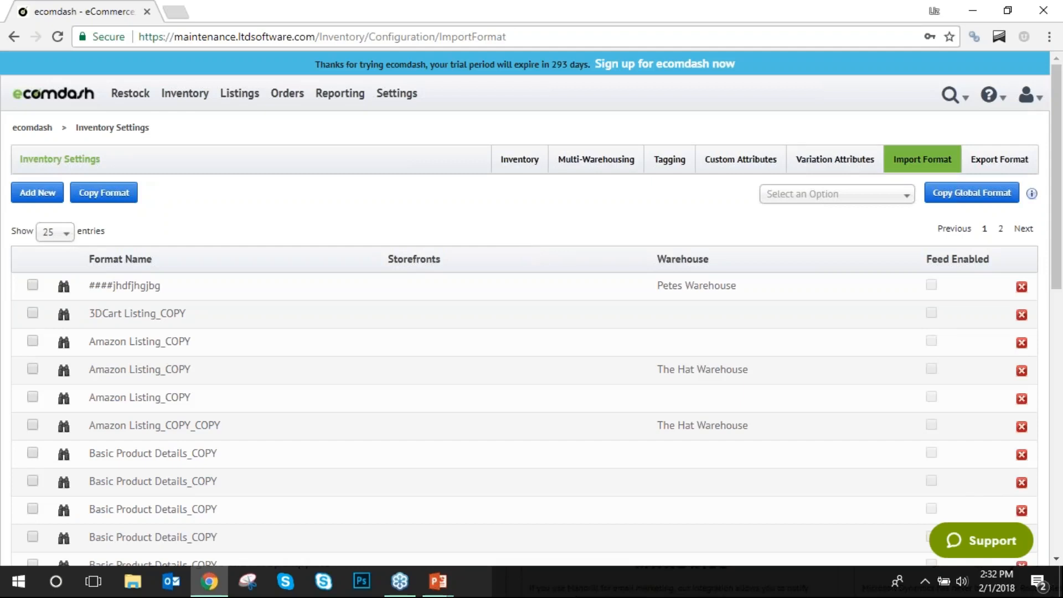
pyautogui.scroll(-3, 458, 277)
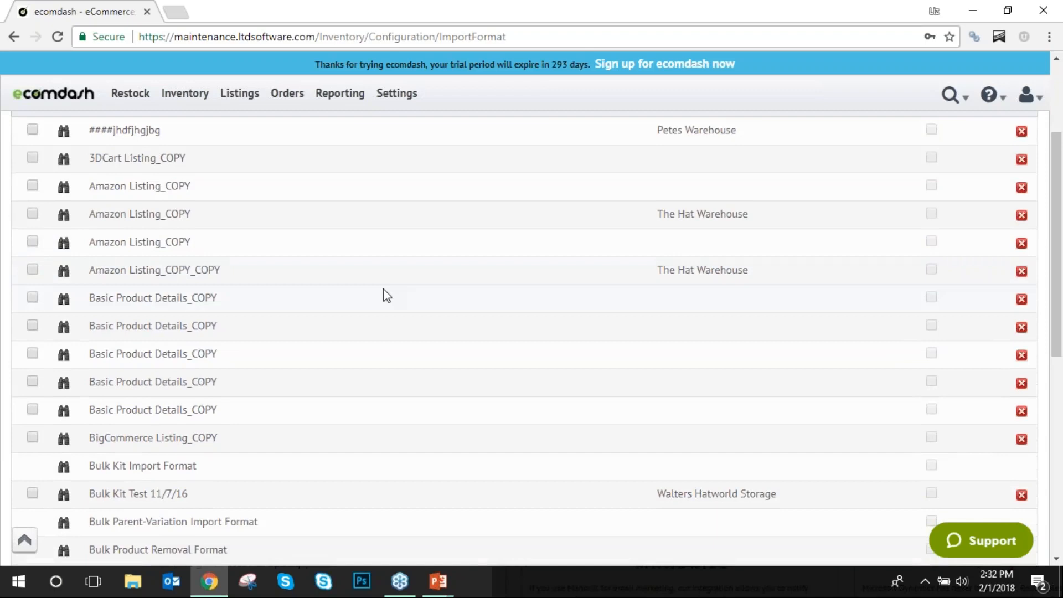
pyautogui.scroll(3, 327, 344)
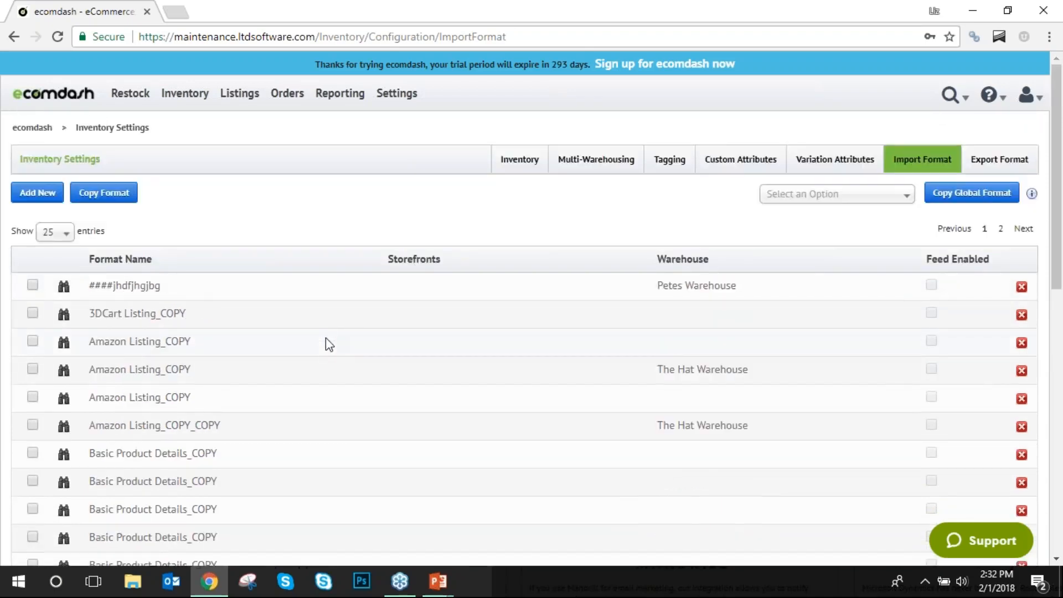
pyautogui.scroll(-4, 327, 343)
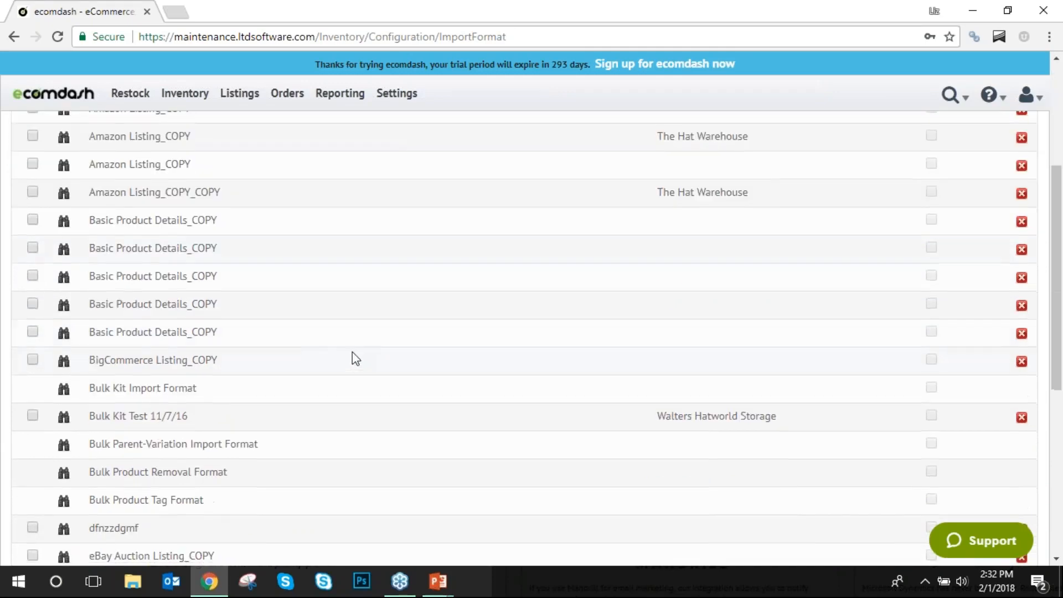
pyautogui.scroll(3, 345, 363)
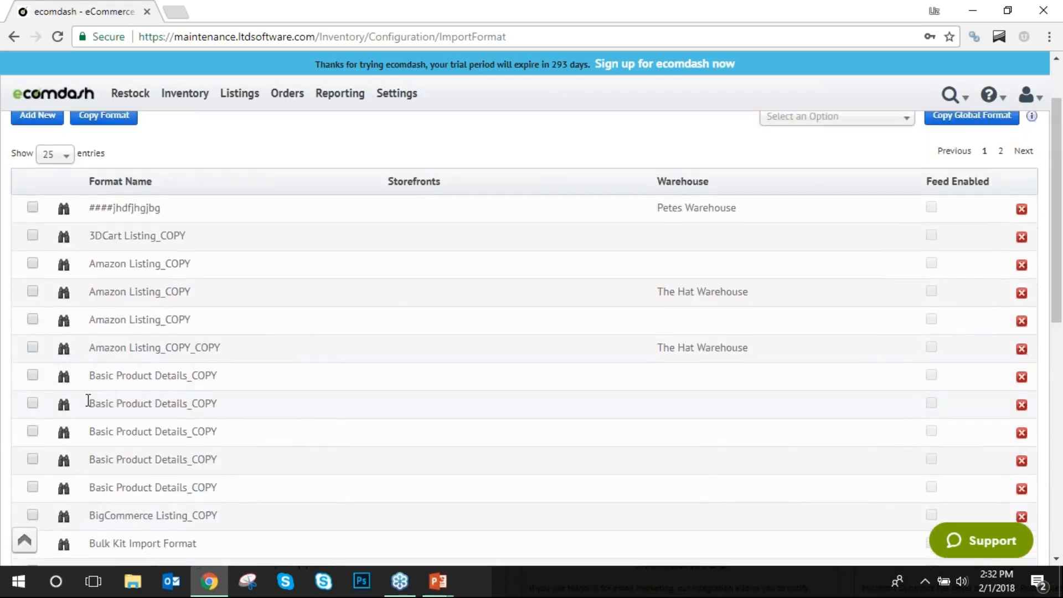
pyautogui.scroll(-5, 75, 440)
pyautogui.scroll(-4, 277, 430)
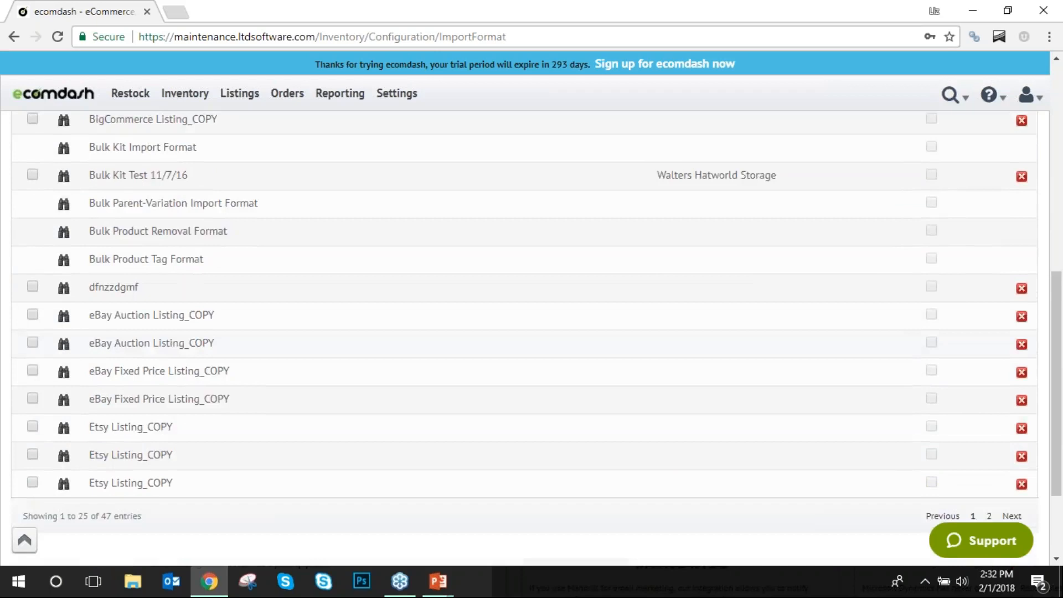
pyautogui.scroll(4, 332, 391)
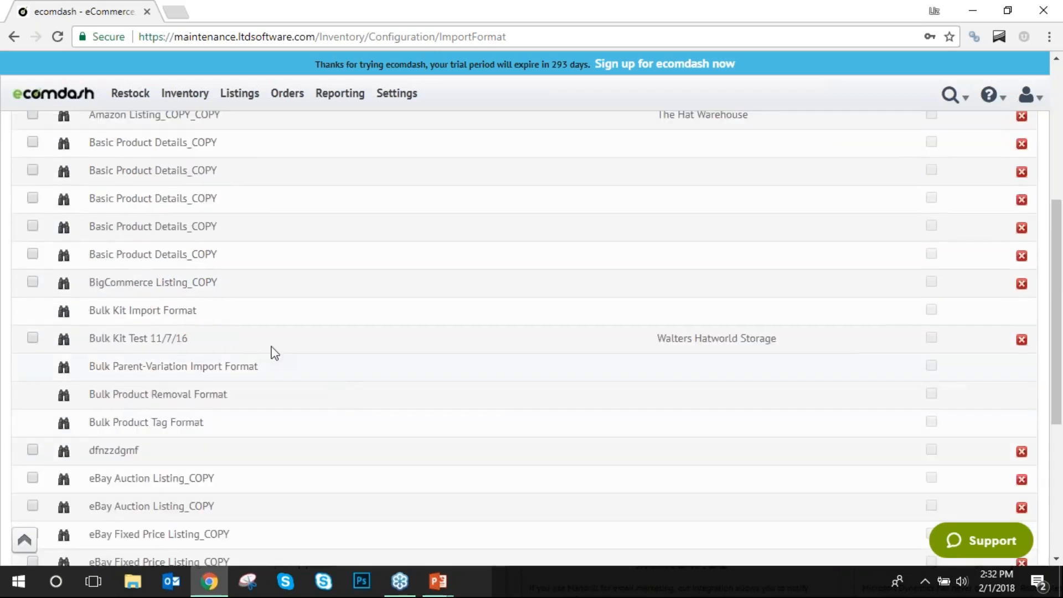
pyautogui.scroll(2, 208, 331)
pyautogui.scroll(1, 209, 332)
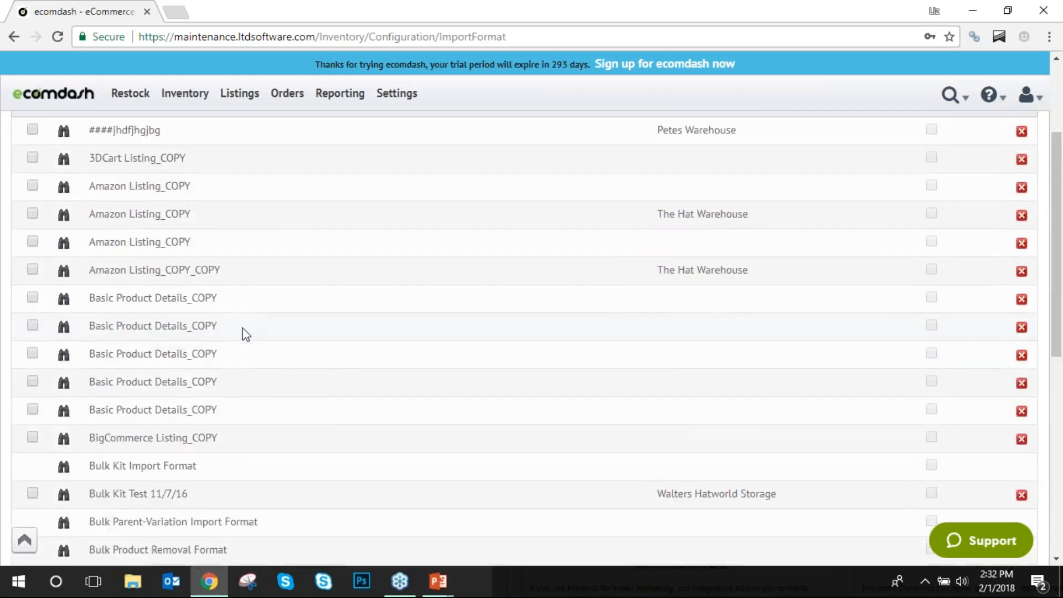
pyautogui.click(62, 328)
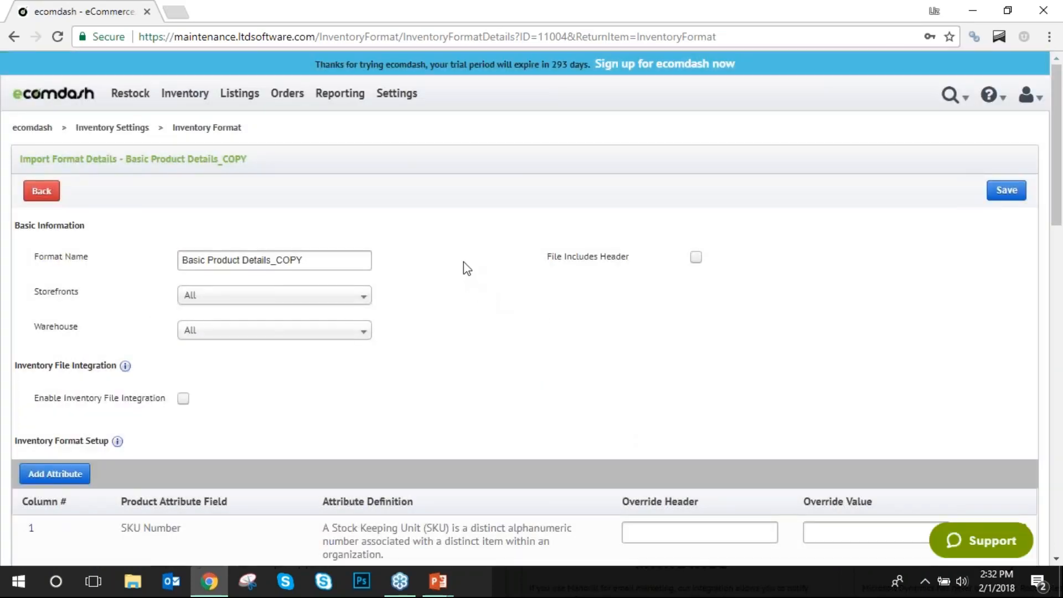
pyautogui.scroll(-4, 464, 268)
pyautogui.scroll(-10, 210, 235)
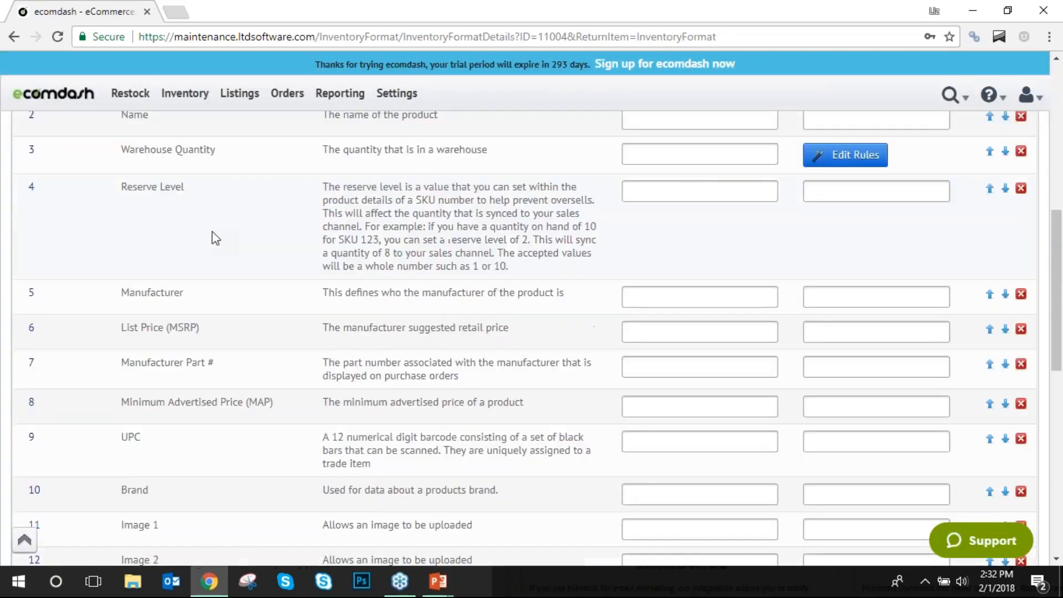
pyautogui.scroll(-4, 128, 250)
pyautogui.scroll(14, 166, 324)
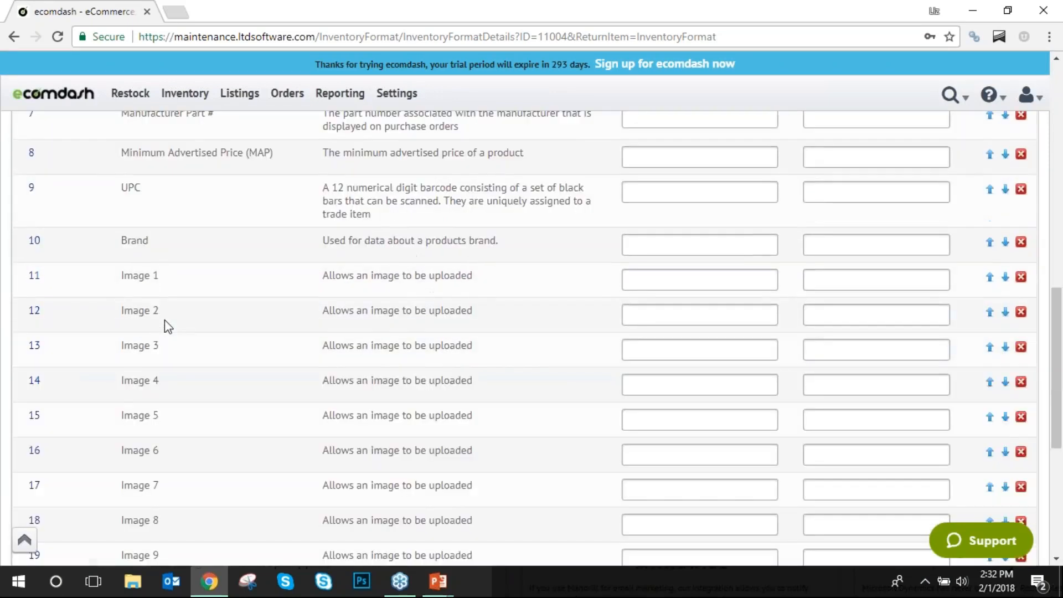
pyautogui.rightClick(165, 320)
pyautogui.click(303, 222)
pyautogui.scroll(6, 302, 222)
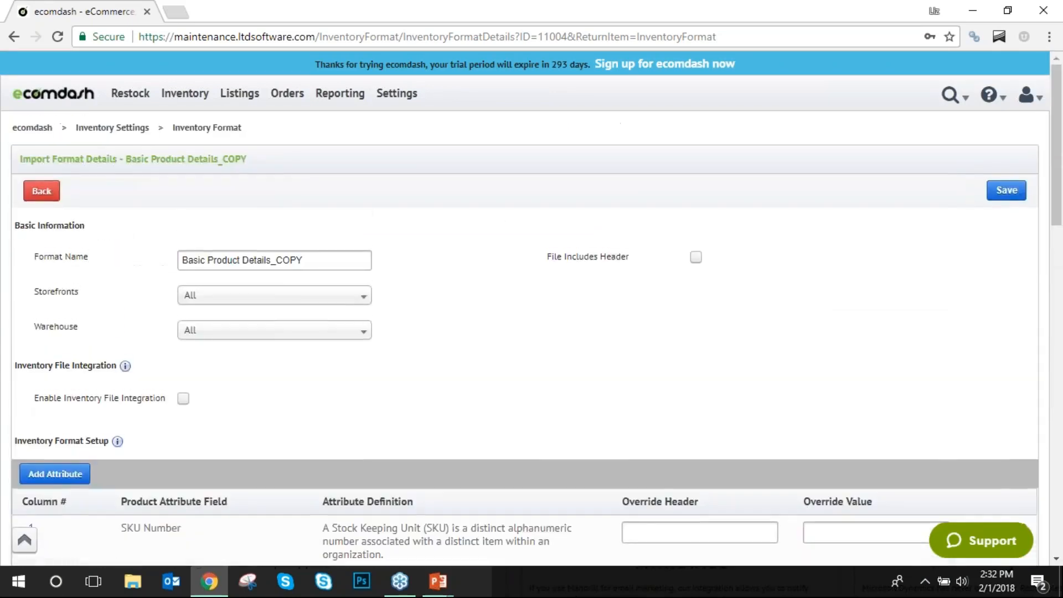
pyautogui.scroll(-3, 422, 194)
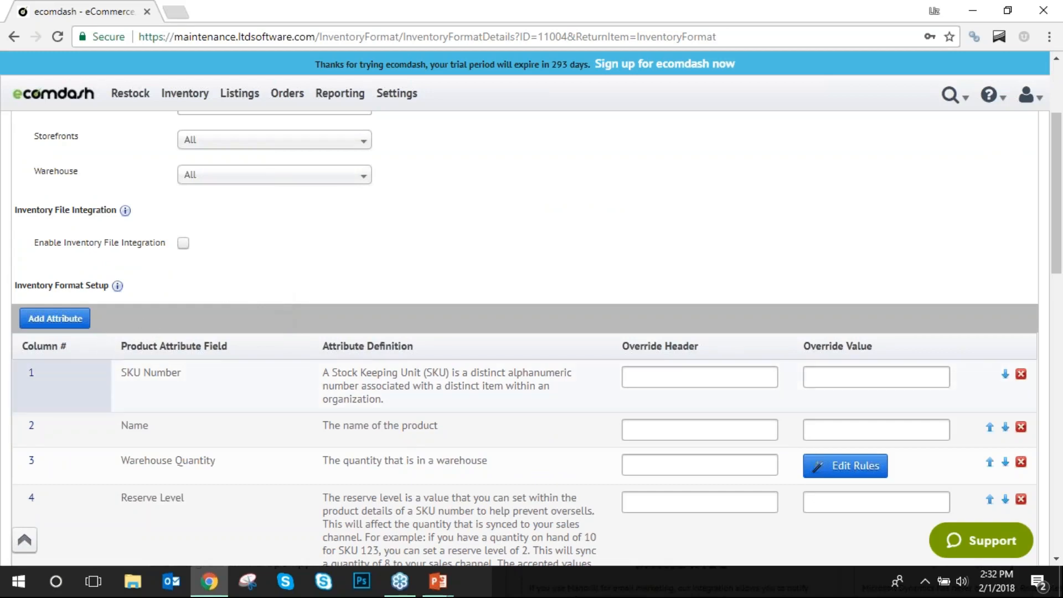
pyautogui.moveTo(141, 400); pyautogui.dragTo(114, 427)
pyautogui.click(212, 375)
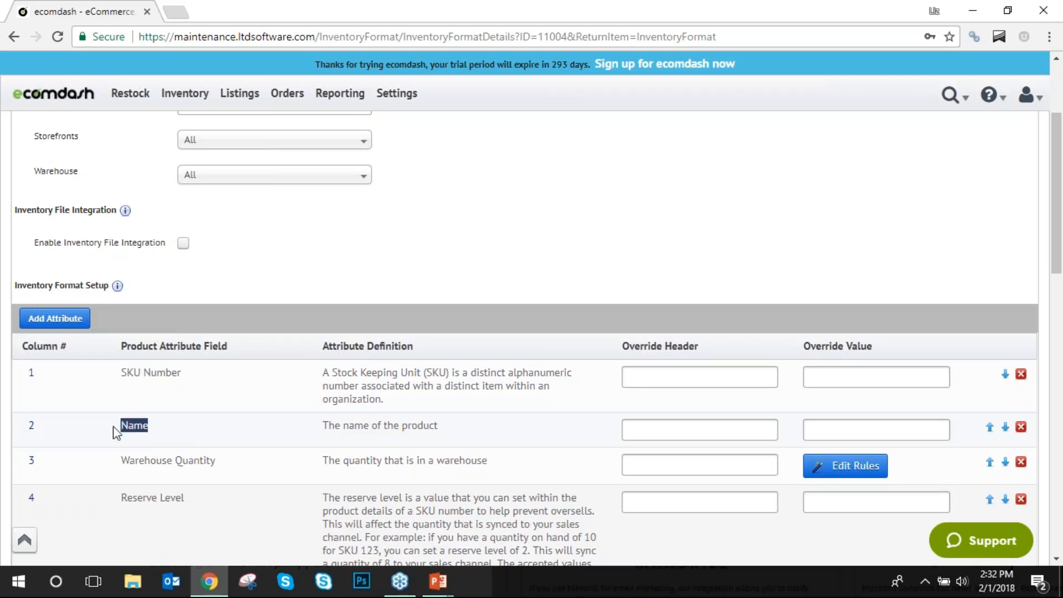
pyautogui.click(234, 414)
pyautogui.scroll(-1, 243, 437)
pyautogui.moveTo(233, 392); pyautogui.dragTo(119, 386)
pyautogui.scroll(-10, 265, 396)
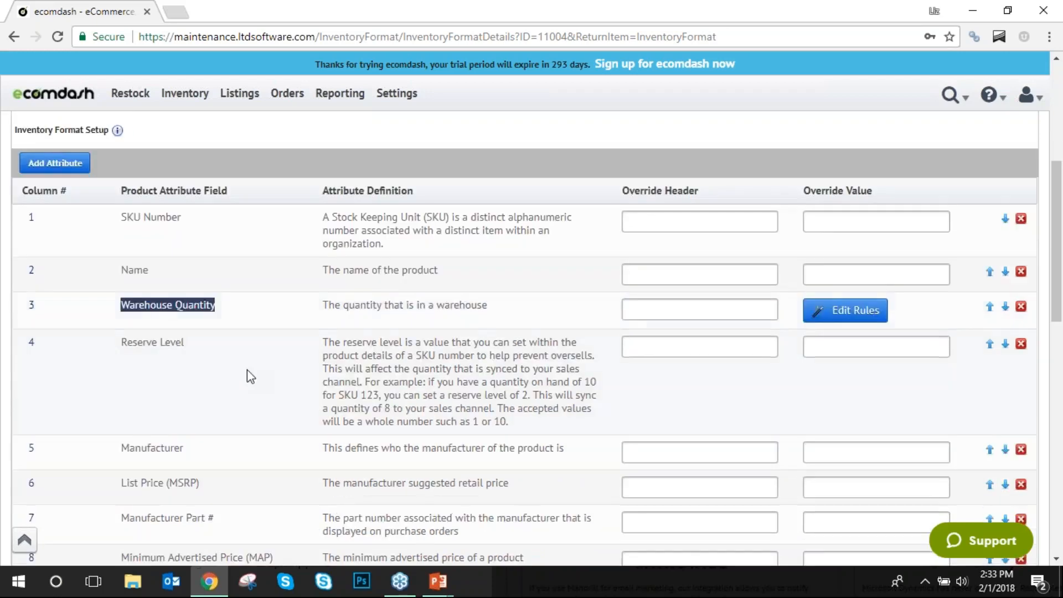
pyautogui.scroll(15, 212, 275)
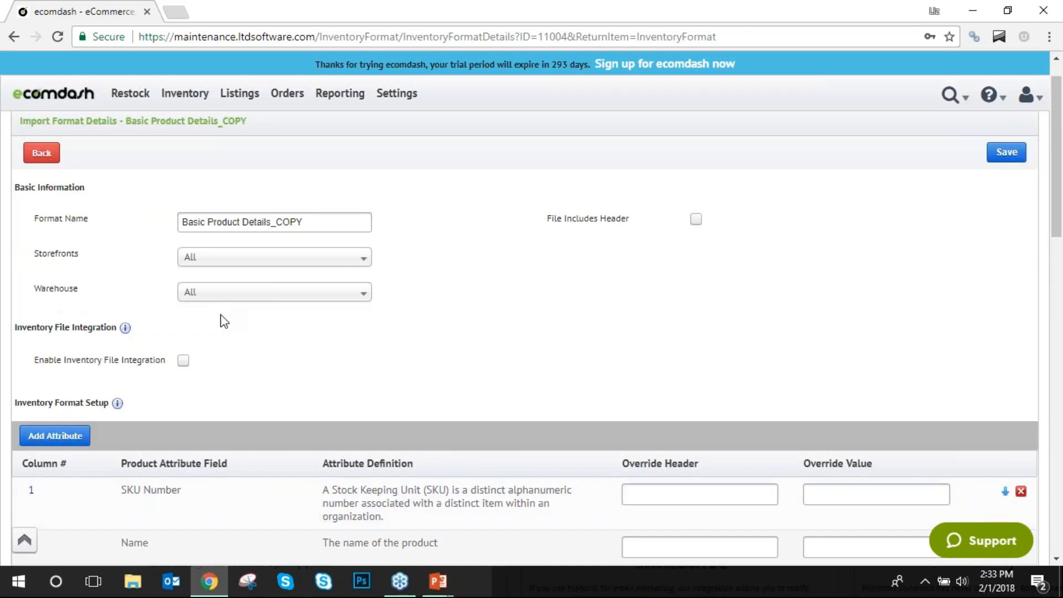
pyautogui.scroll(-1, 225, 319)
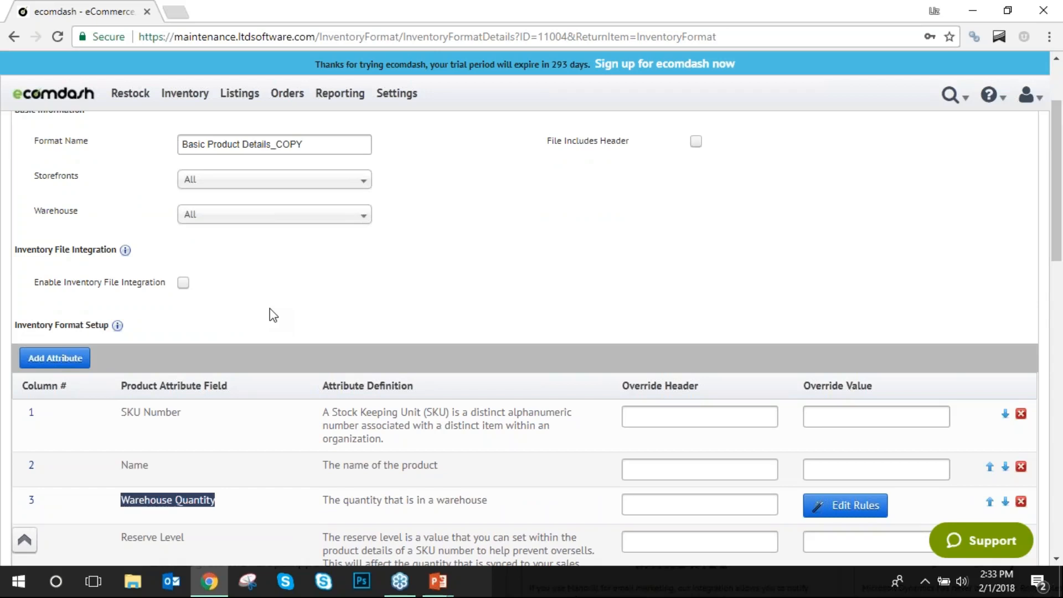
pyautogui.scroll(3, 266, 288)
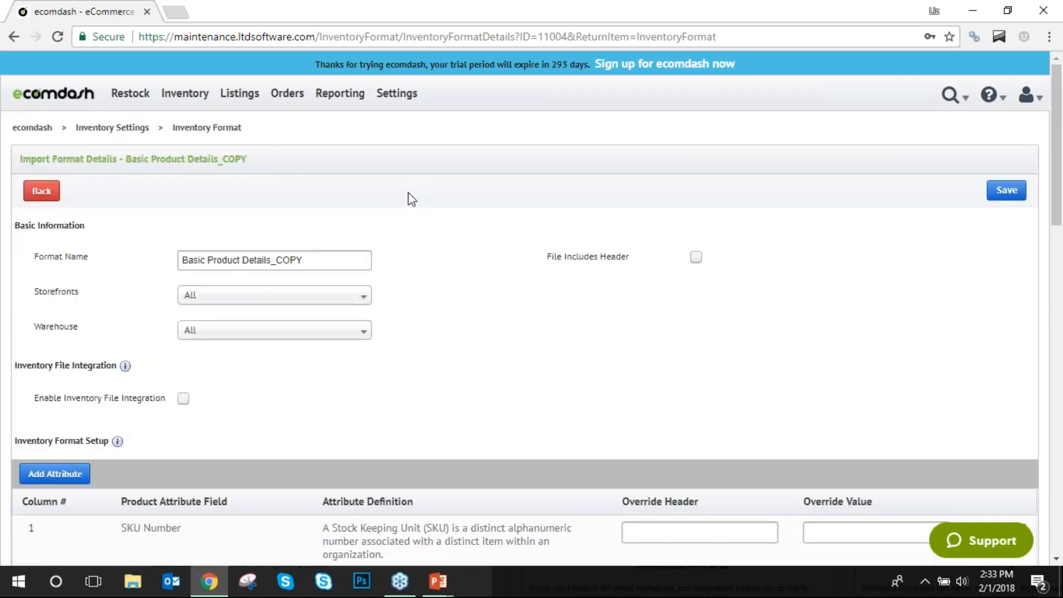
# Browse the Inventory, Listing and Order Settings submenus, then open Storefront Setup.
pyautogui.click(407, 95)
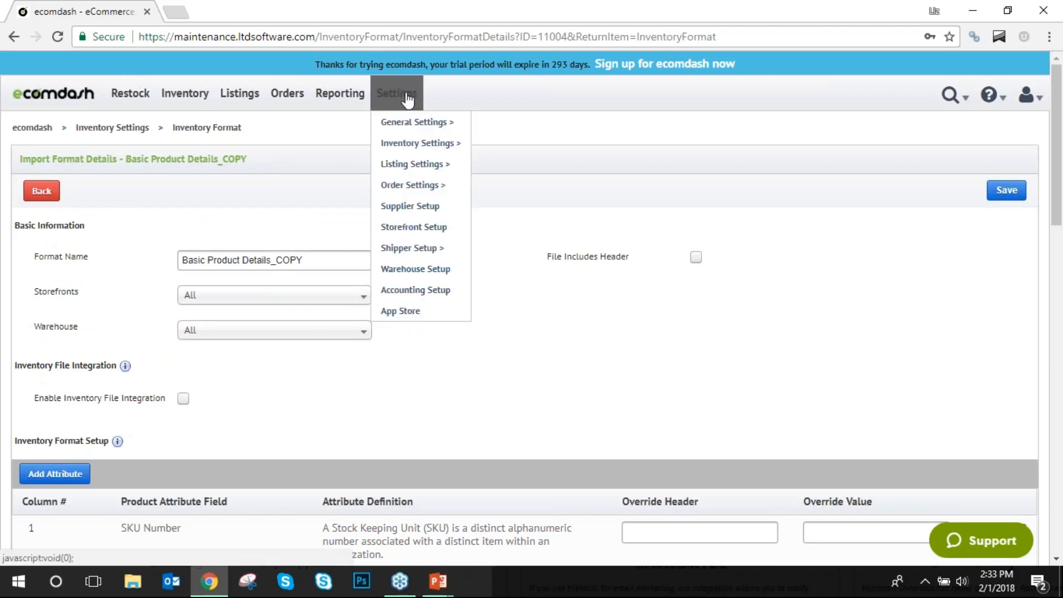
pyautogui.moveTo(410, 145)
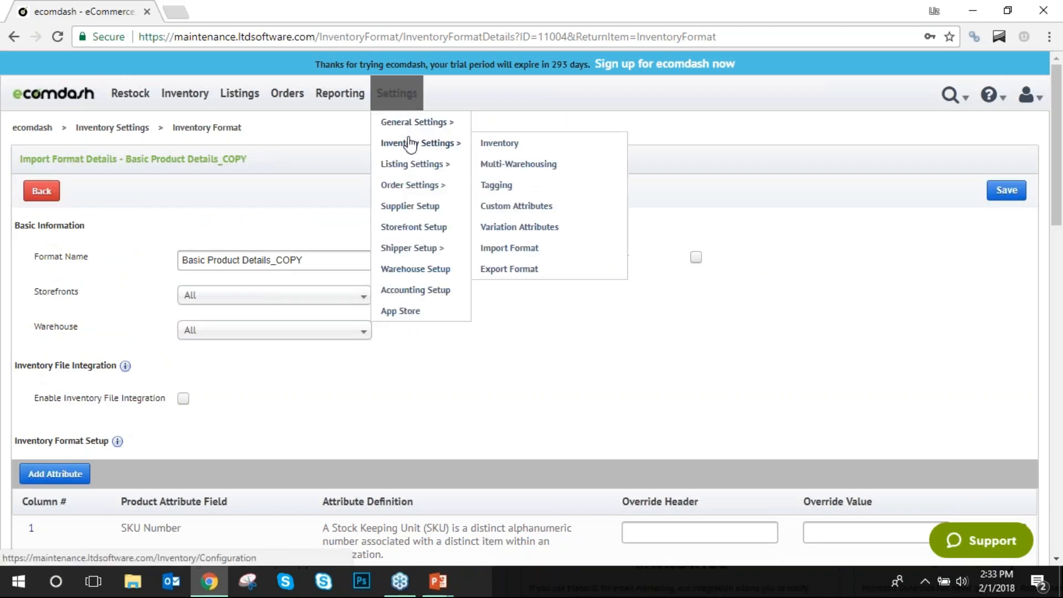
pyautogui.moveTo(412, 165)
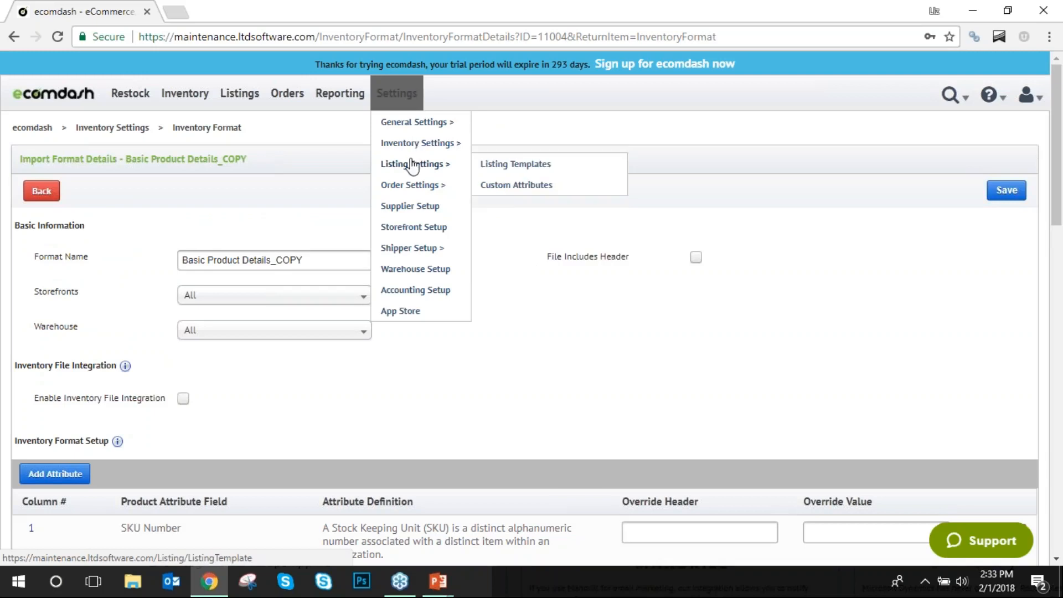
pyautogui.moveTo(424, 184)
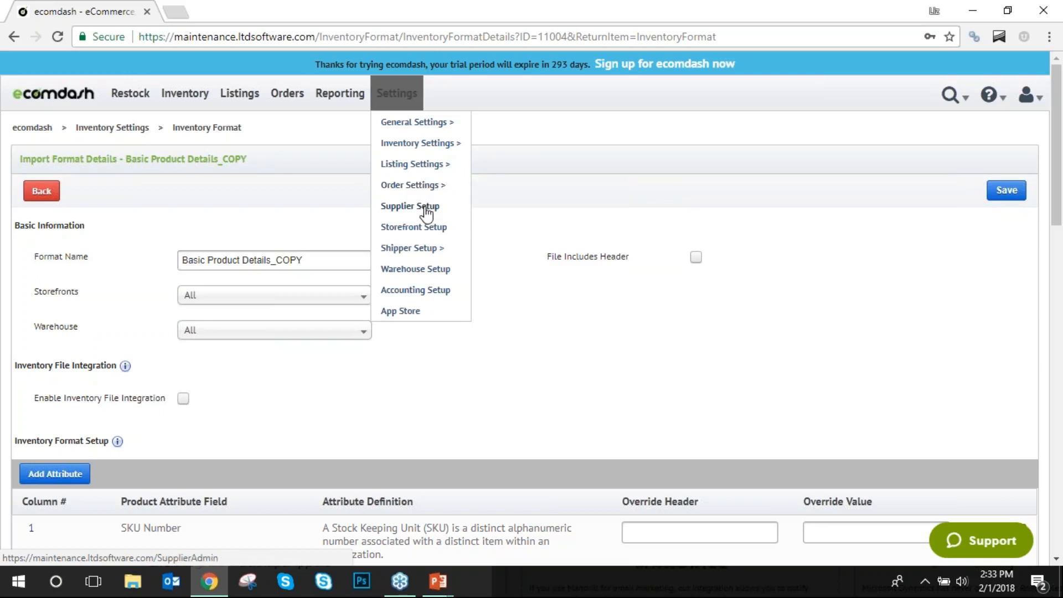
pyautogui.click(426, 236)
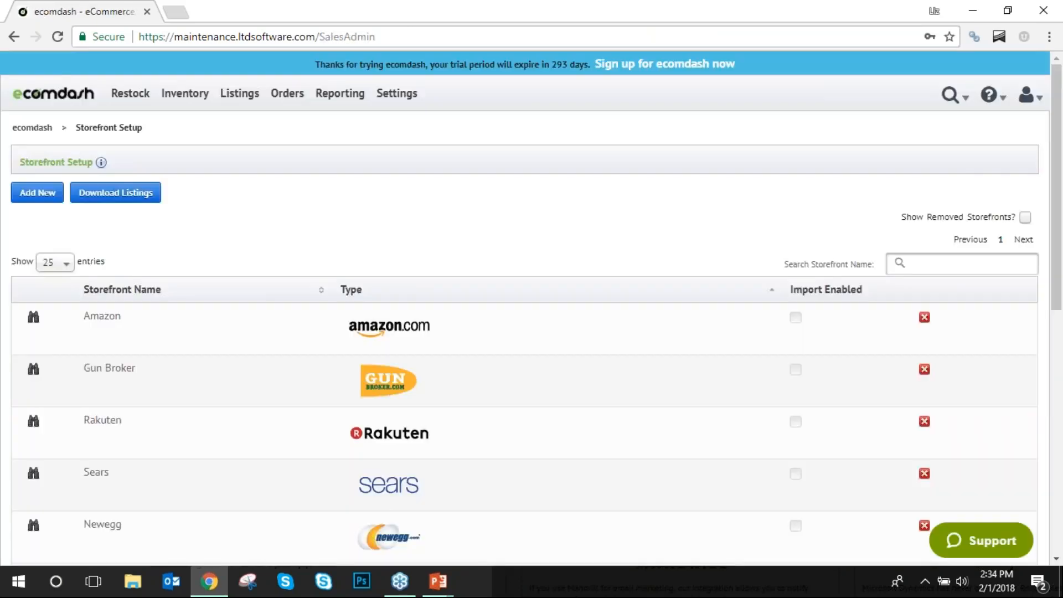
# Scroll through the 11 listed storefronts, from Amazon and Gun Broker to Etsy, Vend and Shopify.
pyautogui.scroll(-5, 377, 238)
pyautogui.scroll(-5, 376, 238)
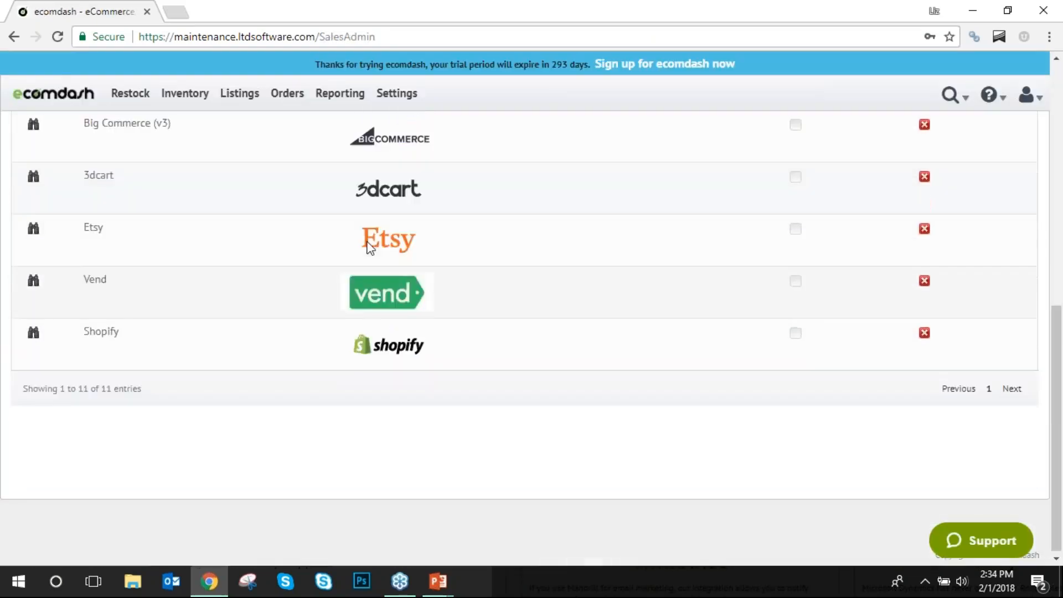
pyautogui.scroll(10, 401, 387)
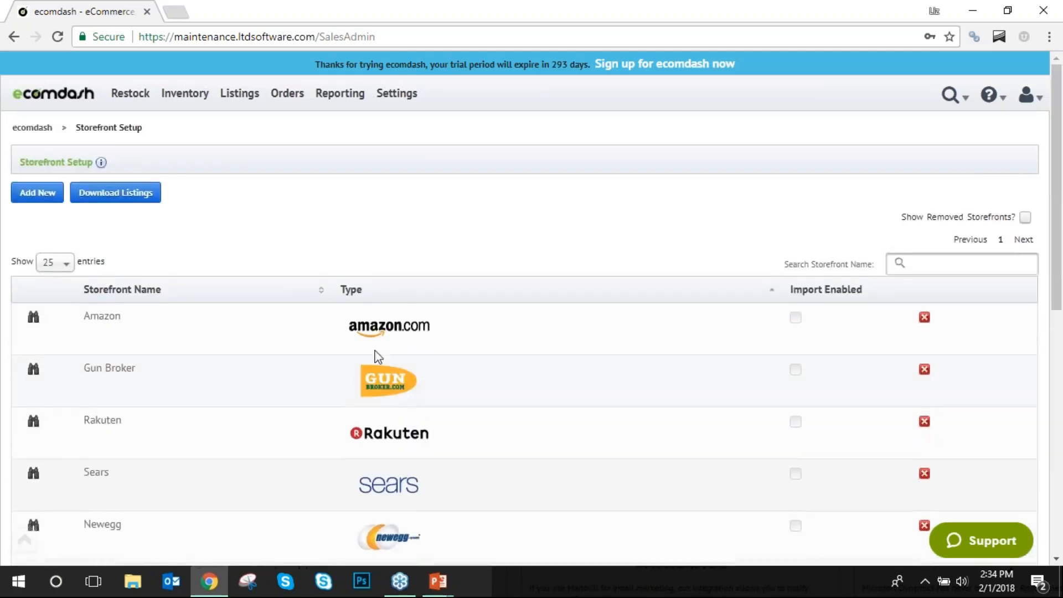
# Start a new storefront named Test with Shopify as its ecommerce platform.
pyautogui.click(35, 198)
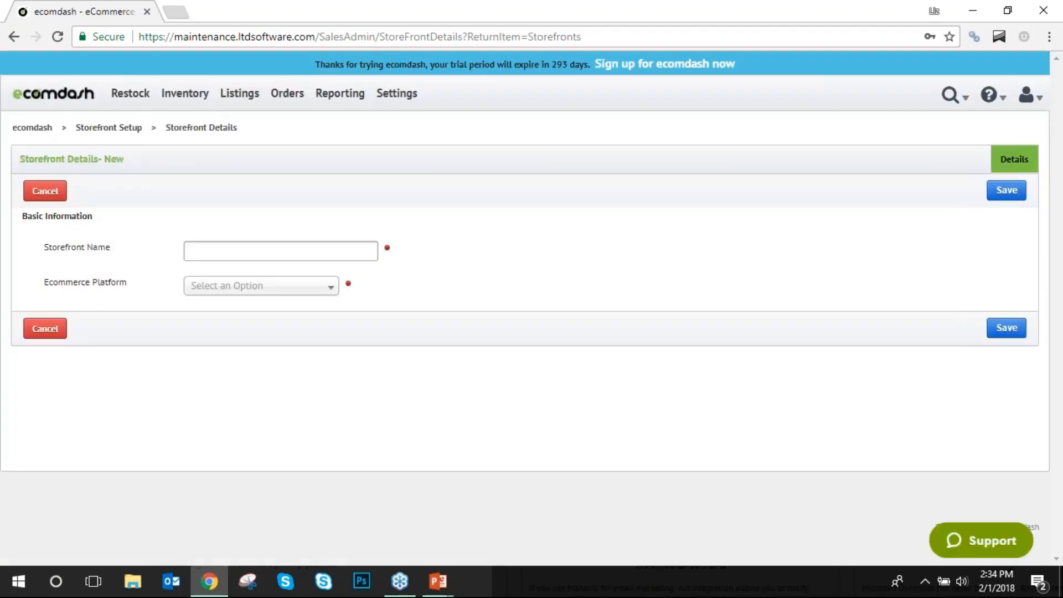
pyautogui.click(327, 244)
pyautogui.write('Test')
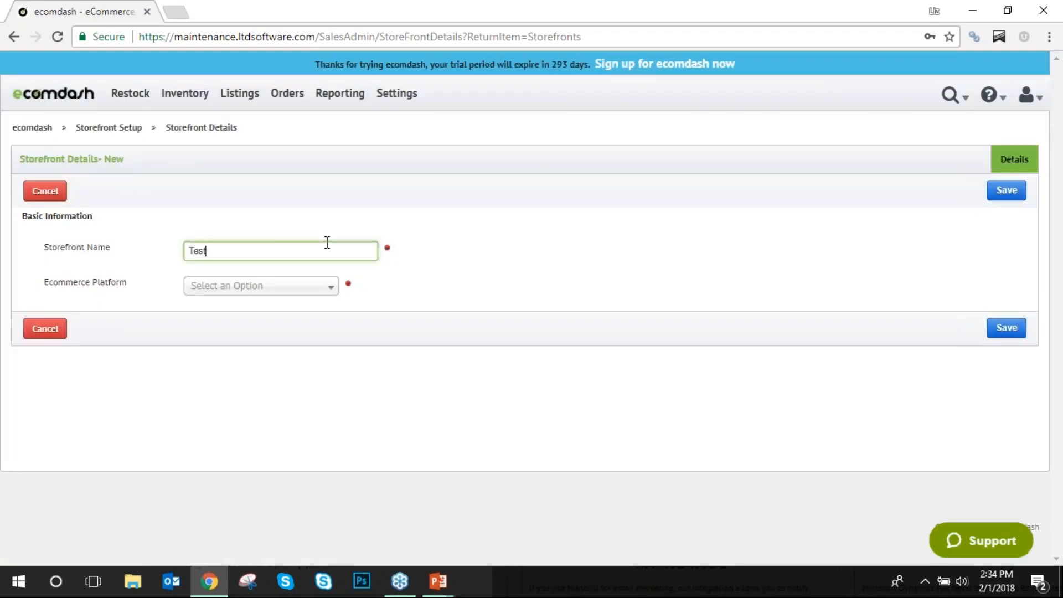
pyautogui.click(331, 287)
pyautogui.moveTo(334, 333); pyautogui.dragTo(325, 404)
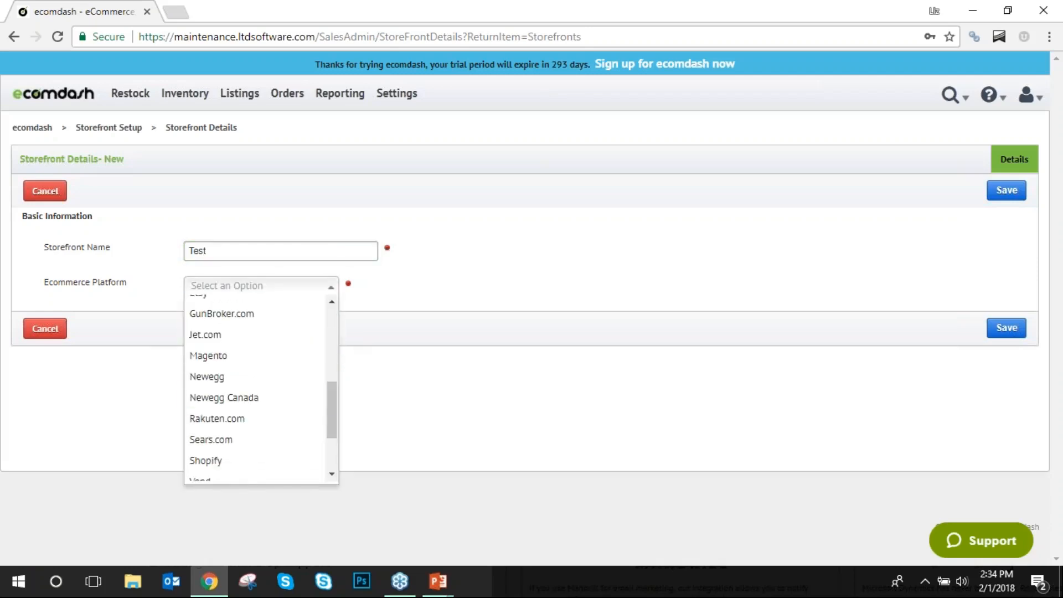
pyautogui.click(270, 462)
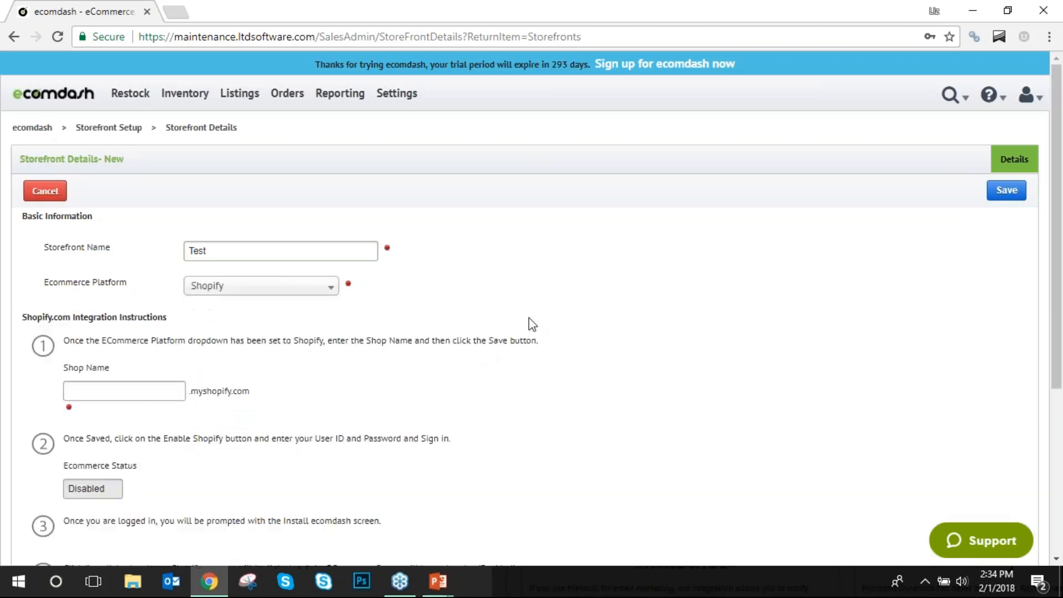
# Review the Shopify integration instructions, then go to the Shipper Setup page.
pyautogui.scroll(-3, 264, 476)
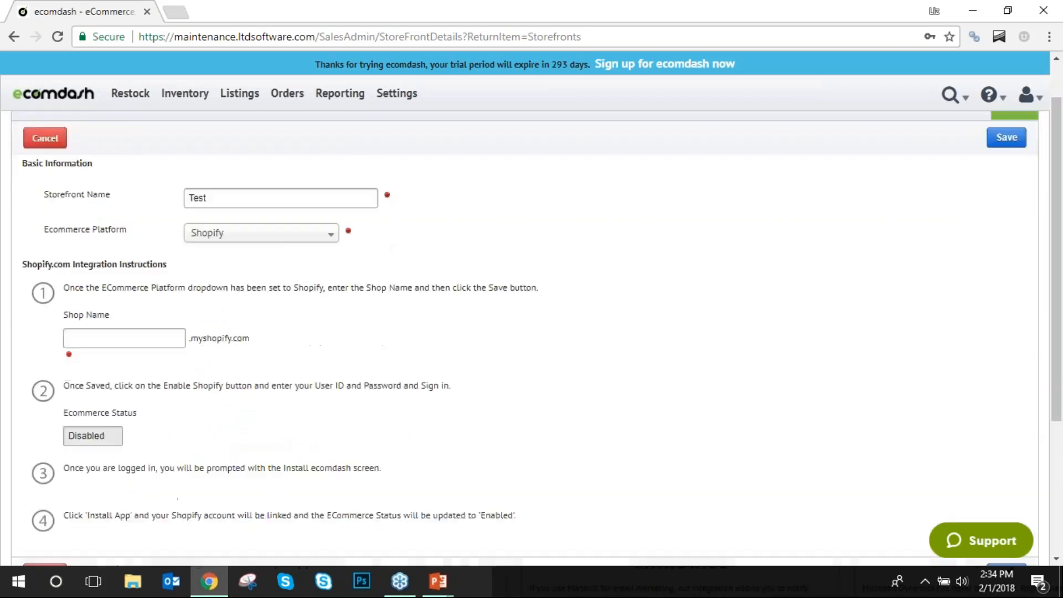
pyautogui.scroll(3, 392, 359)
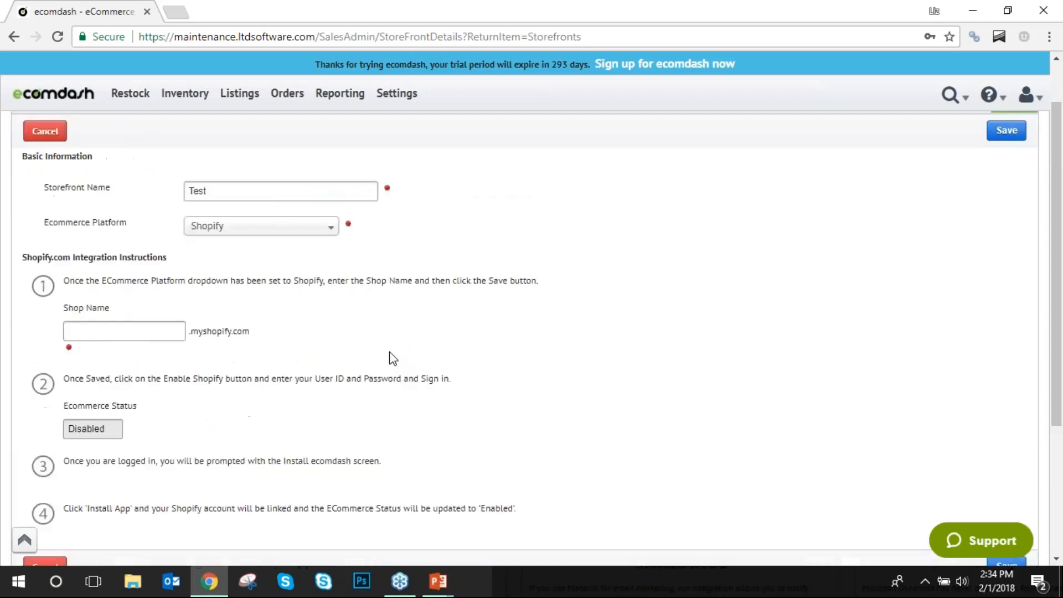
pyautogui.moveTo(407, 110)
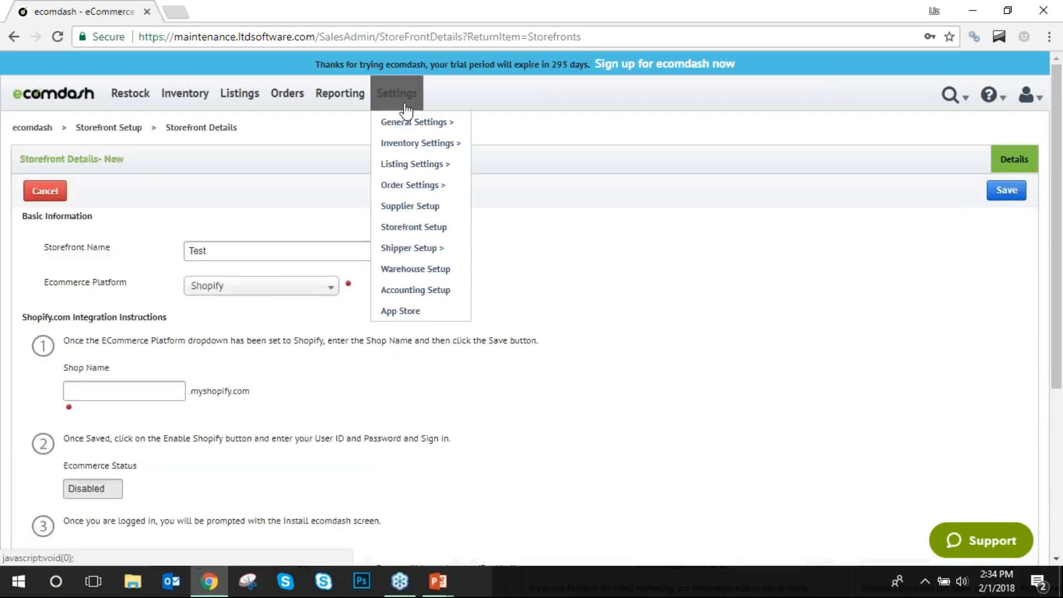
pyautogui.click(418, 250)
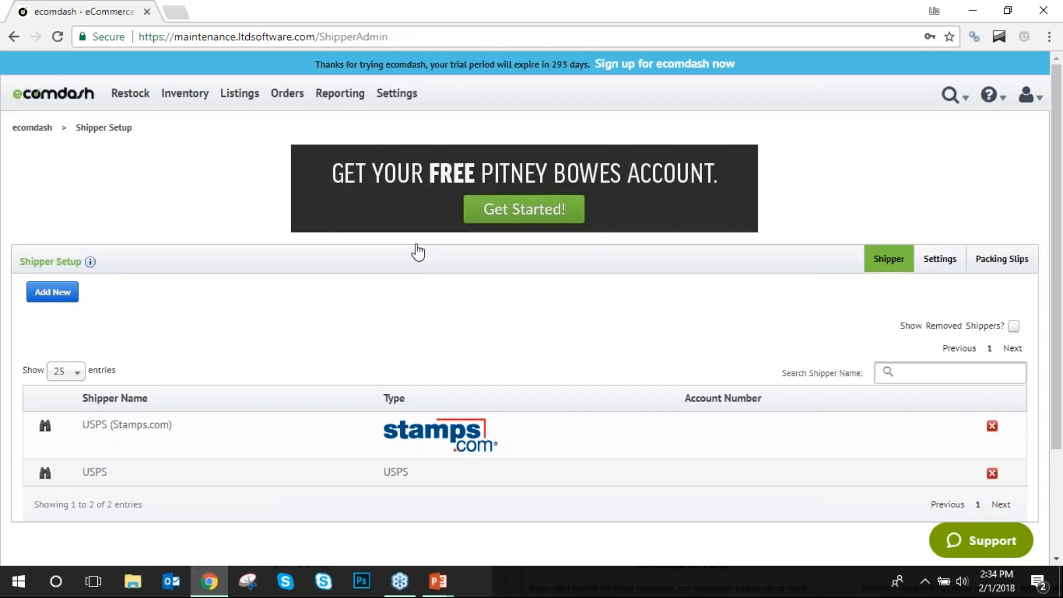
# Add a new shipper with USPS (Endicia) selected as the shipper.
pyautogui.click(57, 293)
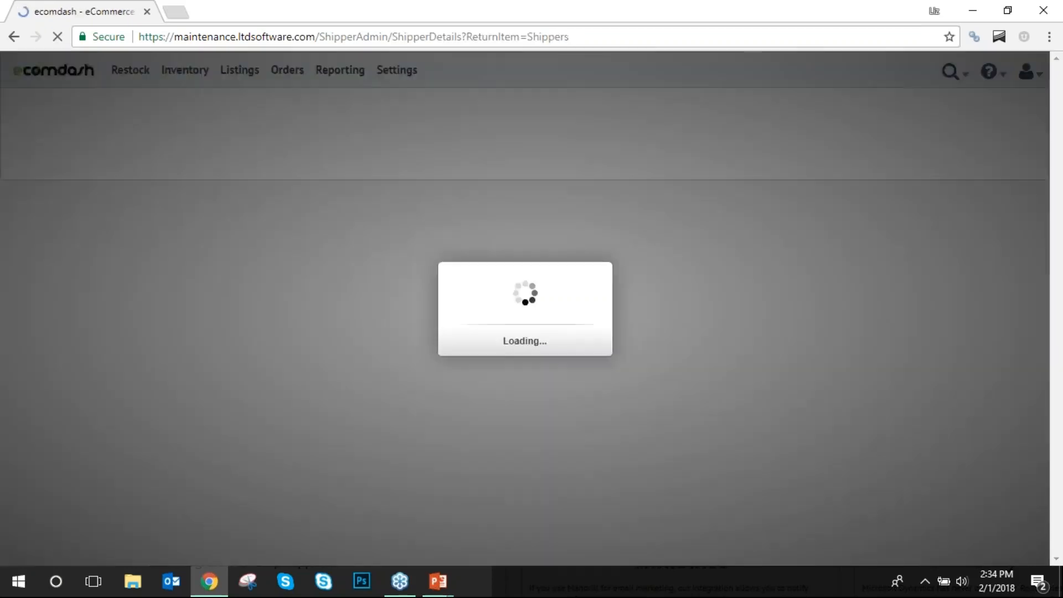
pyautogui.click(136, 263)
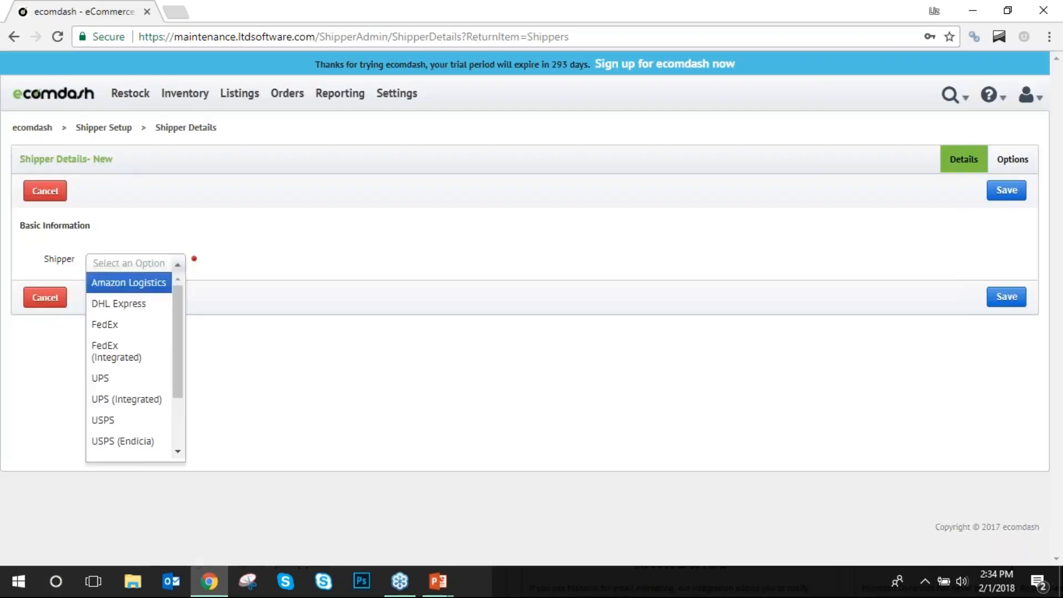
pyautogui.click(123, 441)
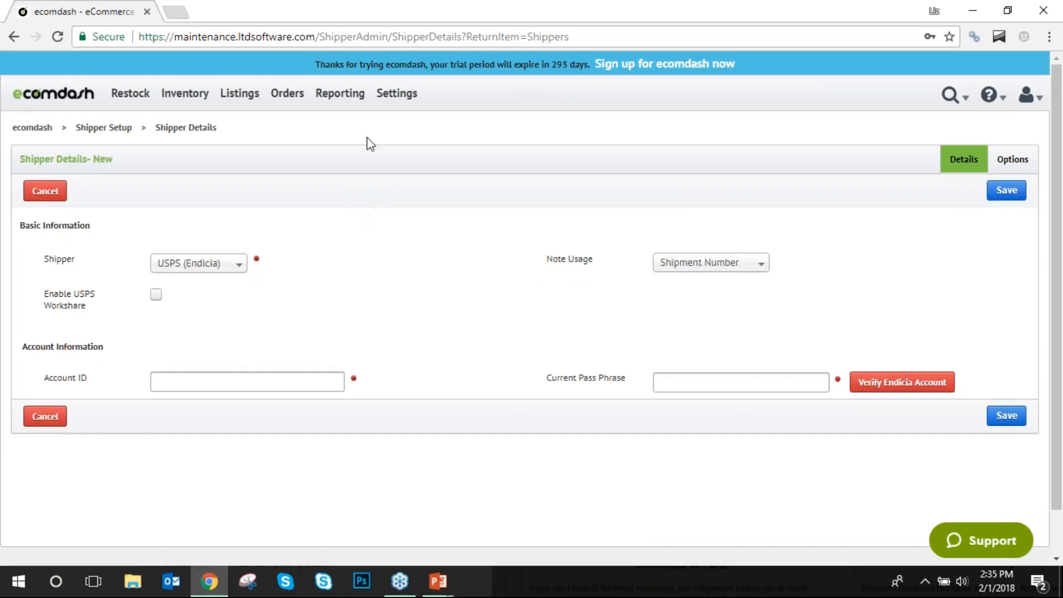
# Open the Packing Slips settings under Shipper Setup.
pyautogui.click(397, 93)
pyautogui.moveTo(410, 249)
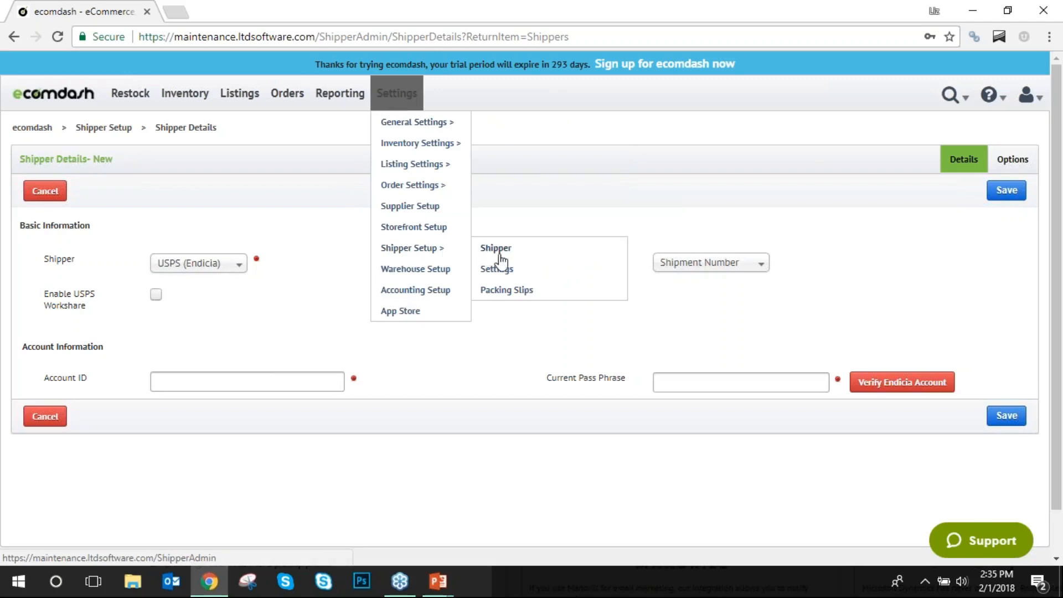
pyautogui.click(511, 277)
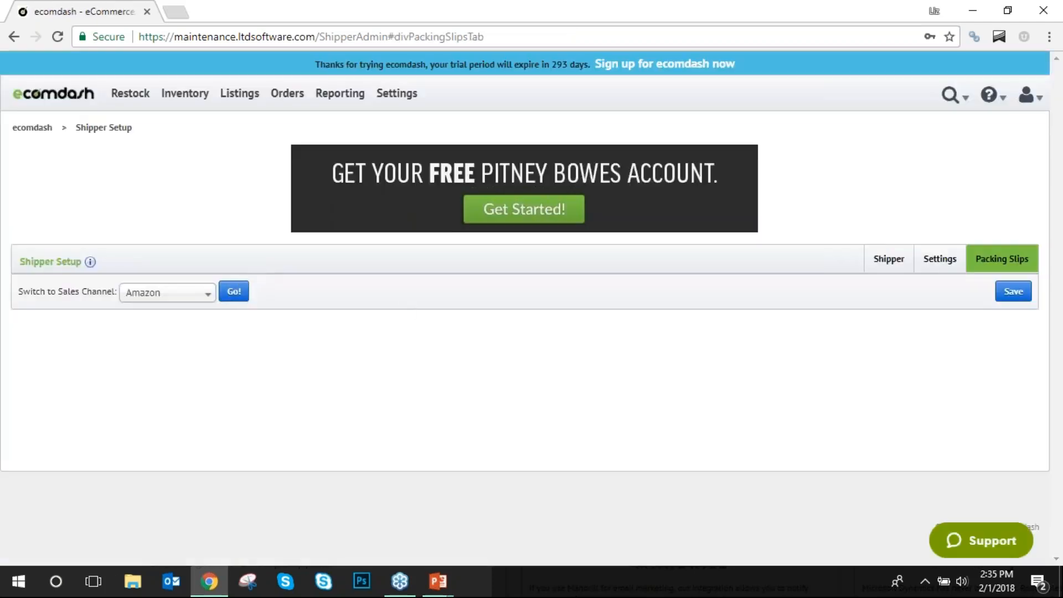
# Load the packing slip options for the Ebay sales channel and scroll through them.
pyautogui.click(208, 294)
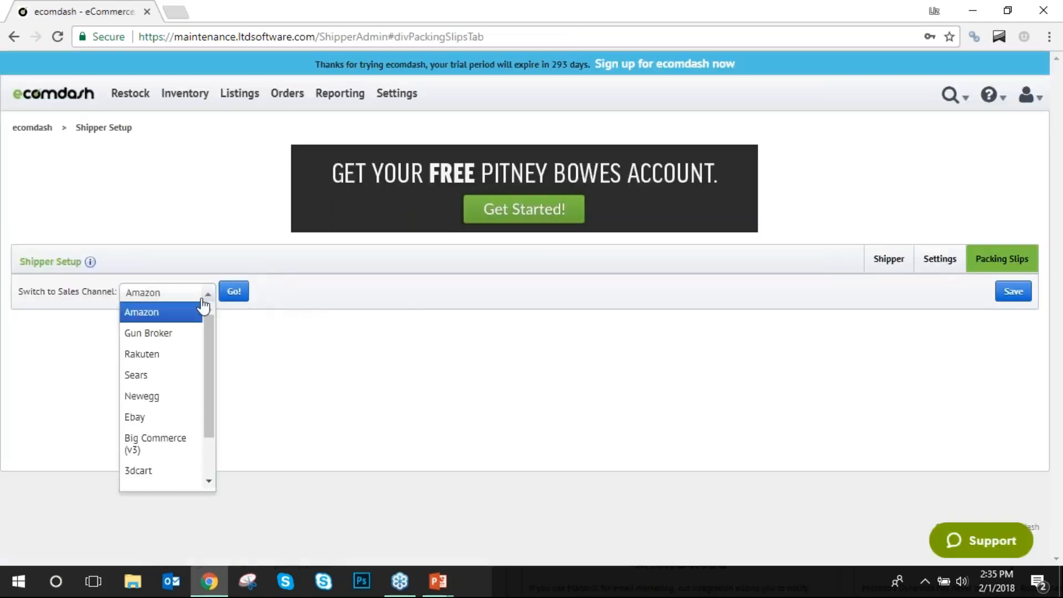
pyautogui.click(170, 417)
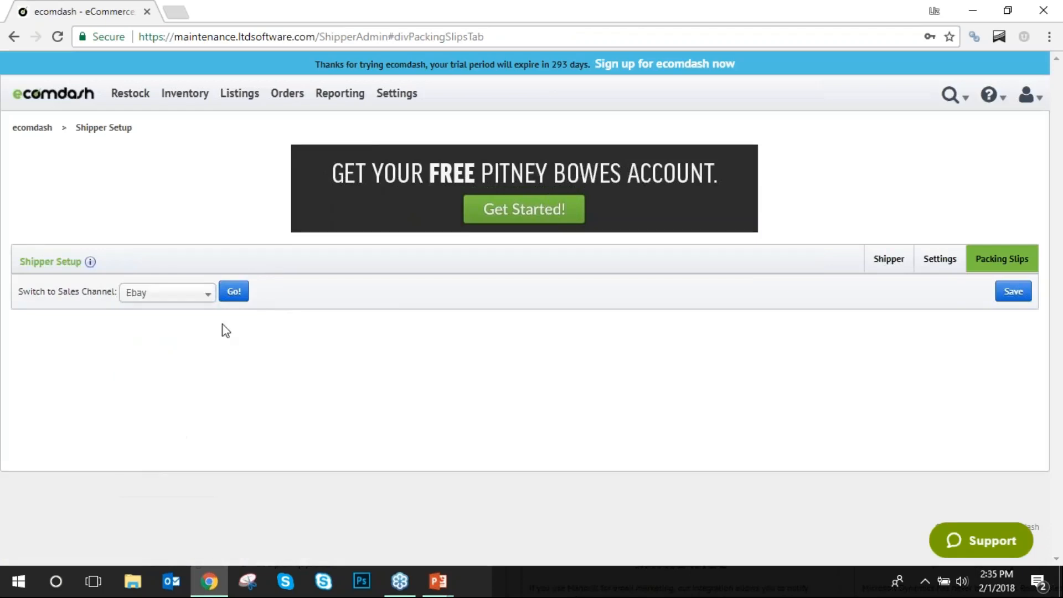
pyautogui.click(247, 290)
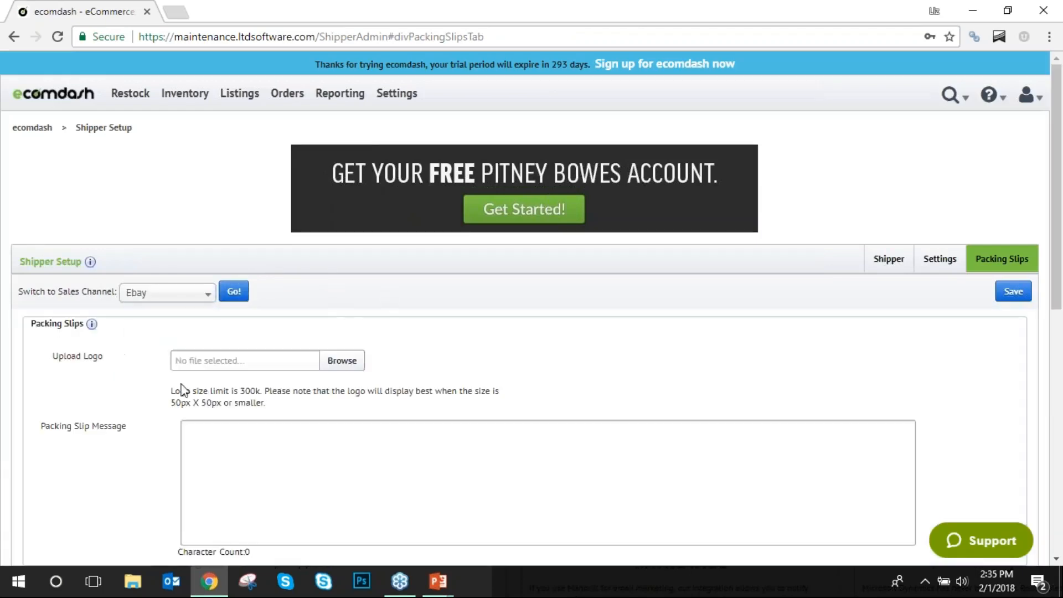
pyautogui.scroll(-4, 327, 429)
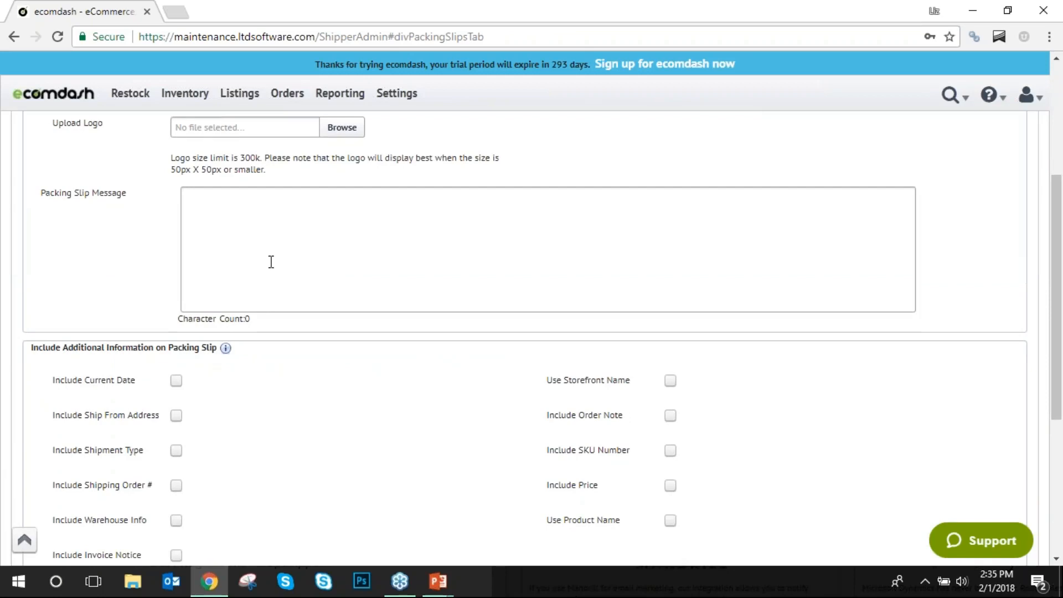
pyautogui.scroll(-3, 266, 294)
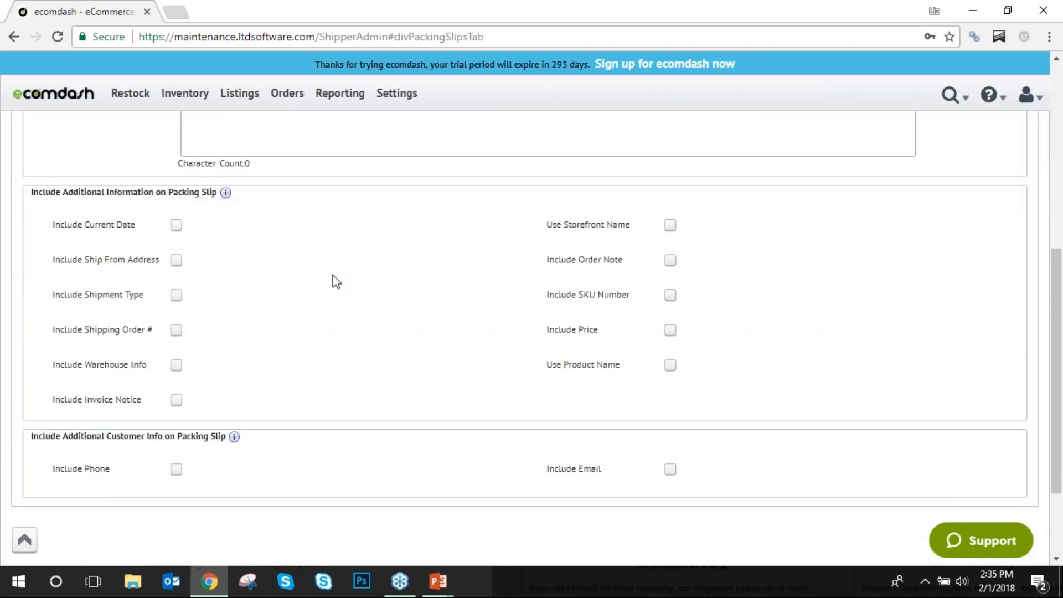
pyautogui.scroll(8, 336, 282)
# Open the Warehouse Setup list of four warehouses.
pyautogui.moveTo(396, 93)
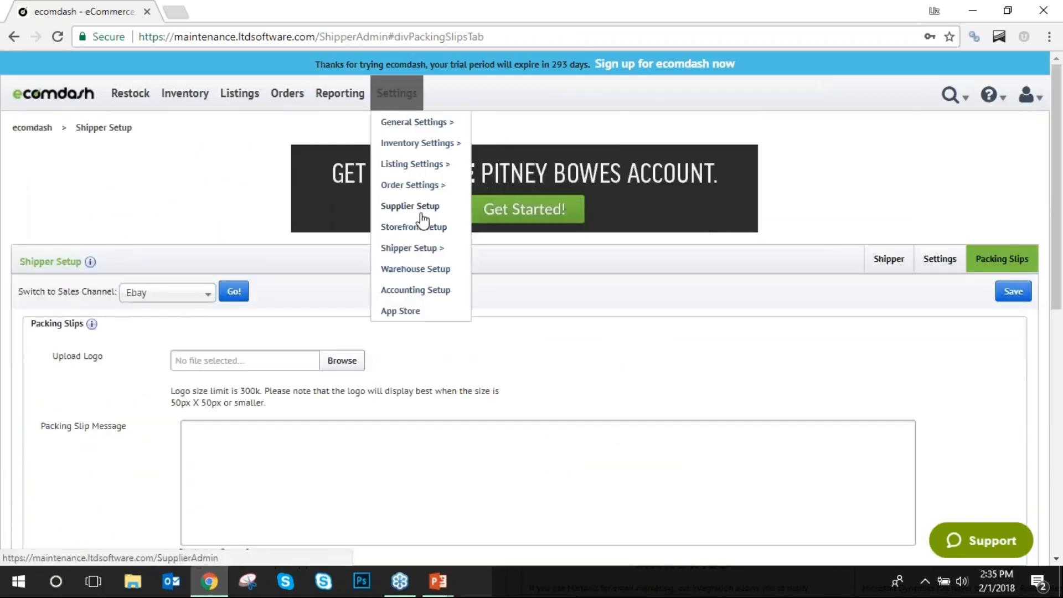
pyautogui.moveTo(433, 256)
pyautogui.click(433, 272)
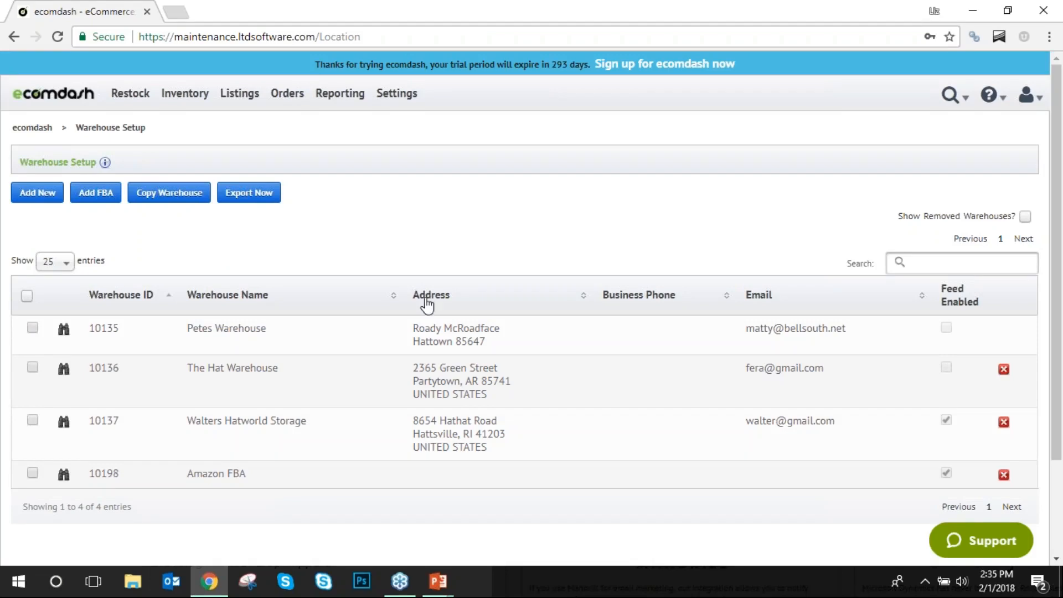
pyautogui.click(364, 326)
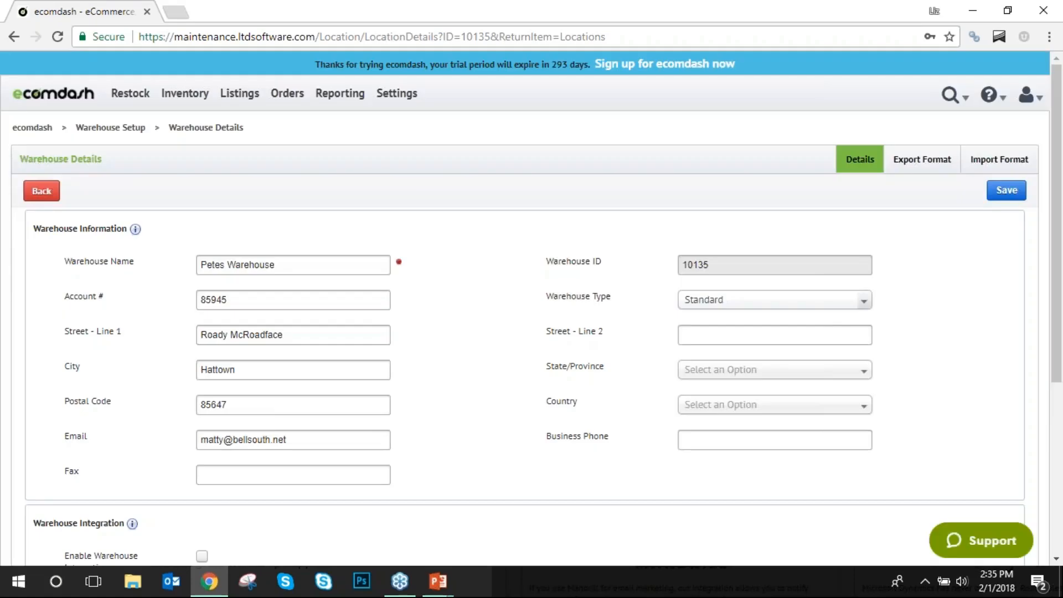
pyautogui.click(775, 300)
pyautogui.click(776, 341)
pyautogui.click(827, 299)
pyautogui.click(793, 363)
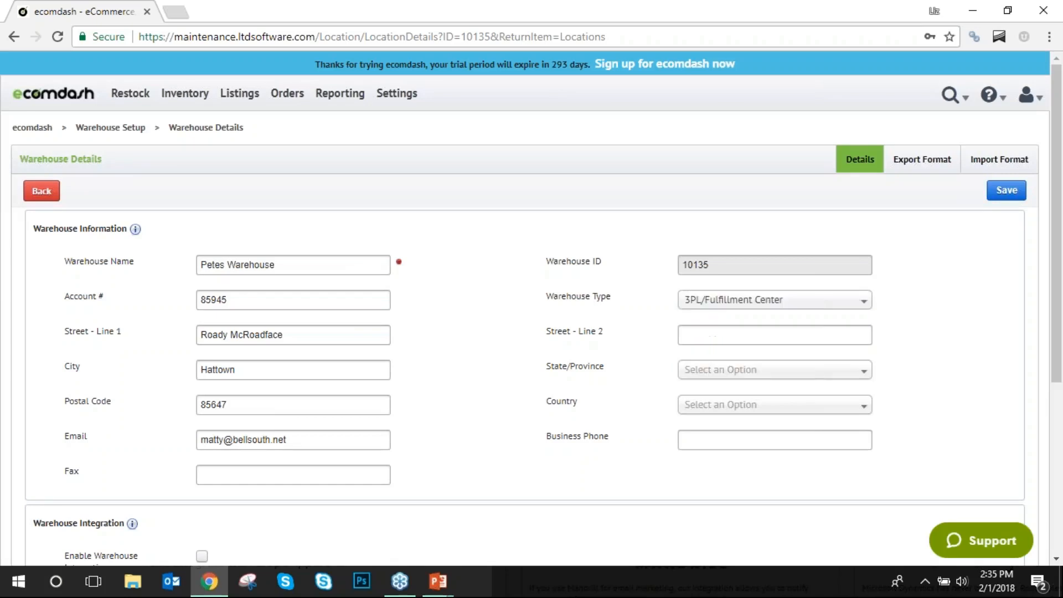
pyautogui.click(33, 192)
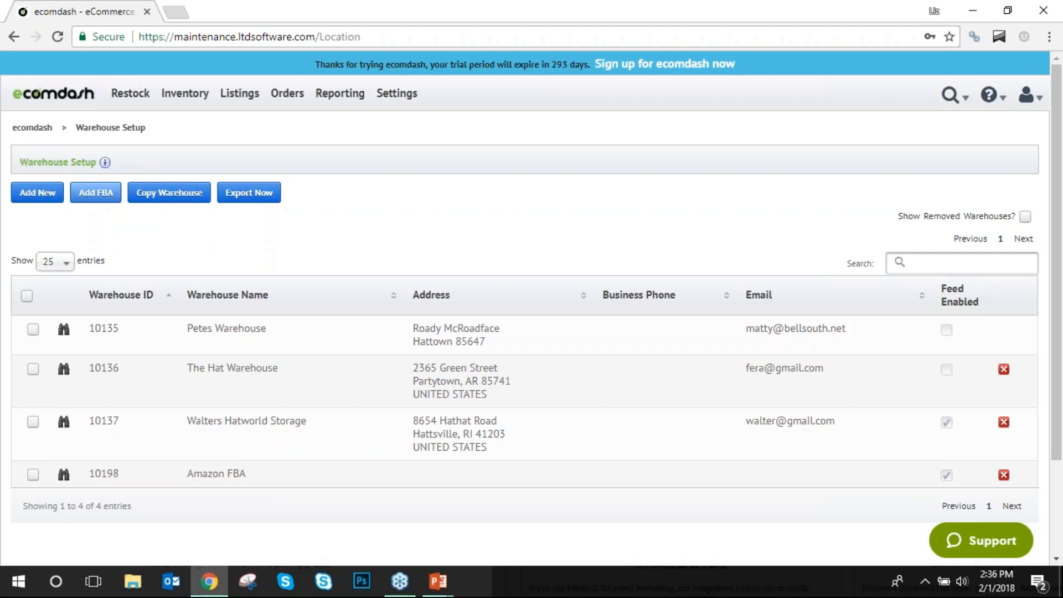
# Start a new Amazon FBA warehouse, importing seller ID, token and marketplace ID from Amazon.
pyautogui.click(108, 196)
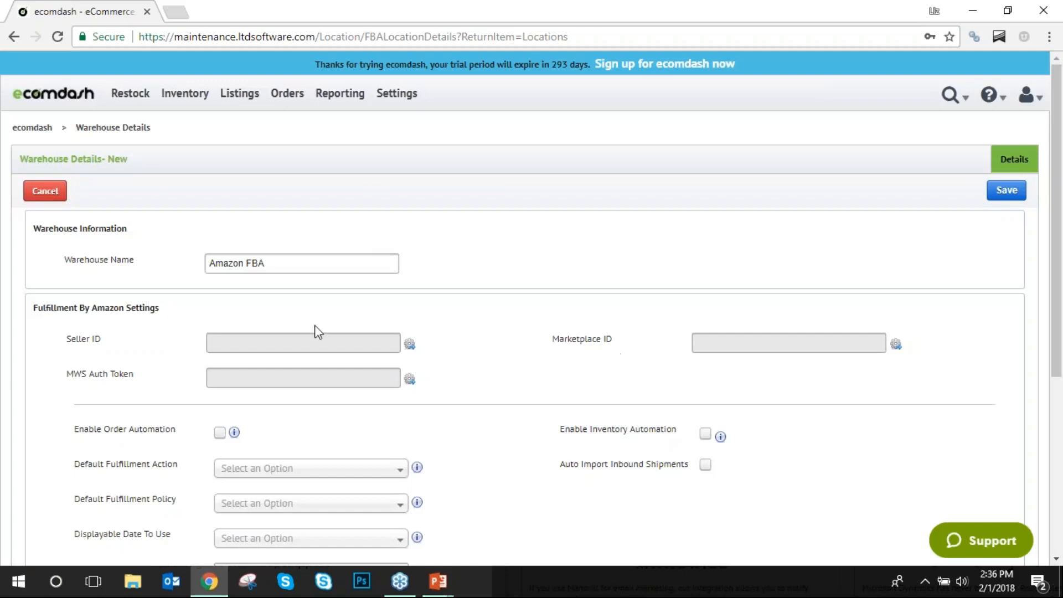
pyautogui.click(410, 344)
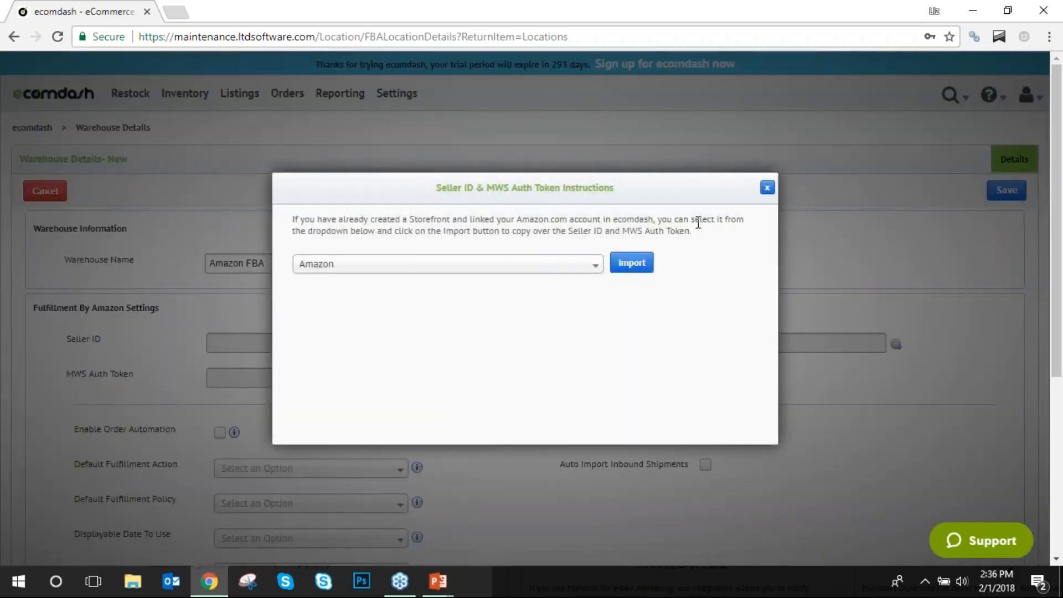
pyautogui.click(631, 262)
# Toggle Enable Inventory Automation on and back off, then open Accounting Setup.
pyautogui.scroll(-3, 631, 263)
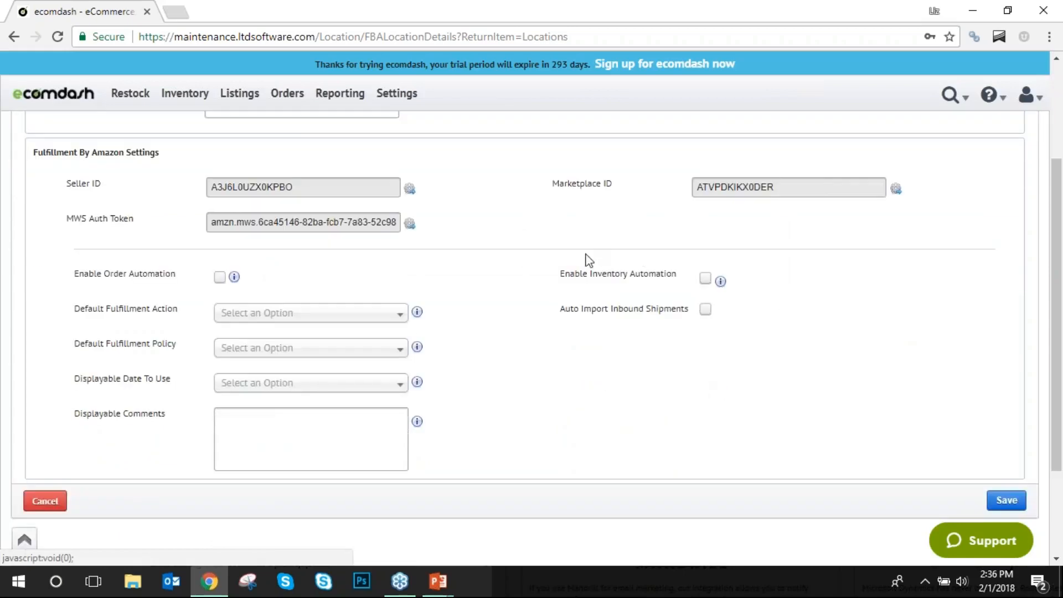
pyautogui.moveTo(602, 273); pyautogui.dragTo(705, 278)
pyautogui.click(706, 278)
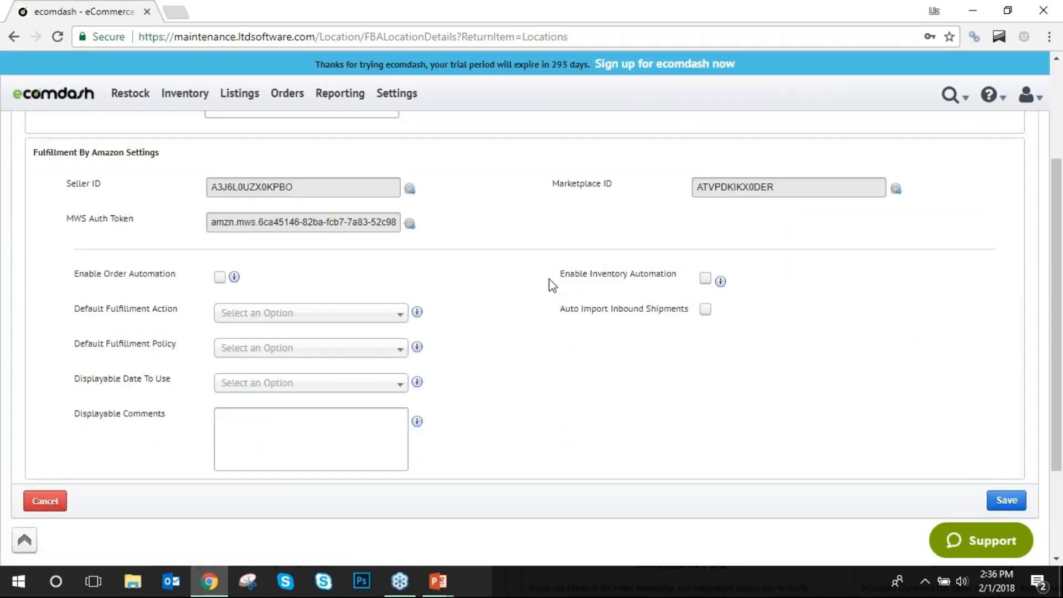
pyautogui.click(706, 278)
pyautogui.moveTo(37, 274); pyautogui.dragTo(66, 280)
pyautogui.scroll(3, 357, 360)
pyautogui.click(402, 92)
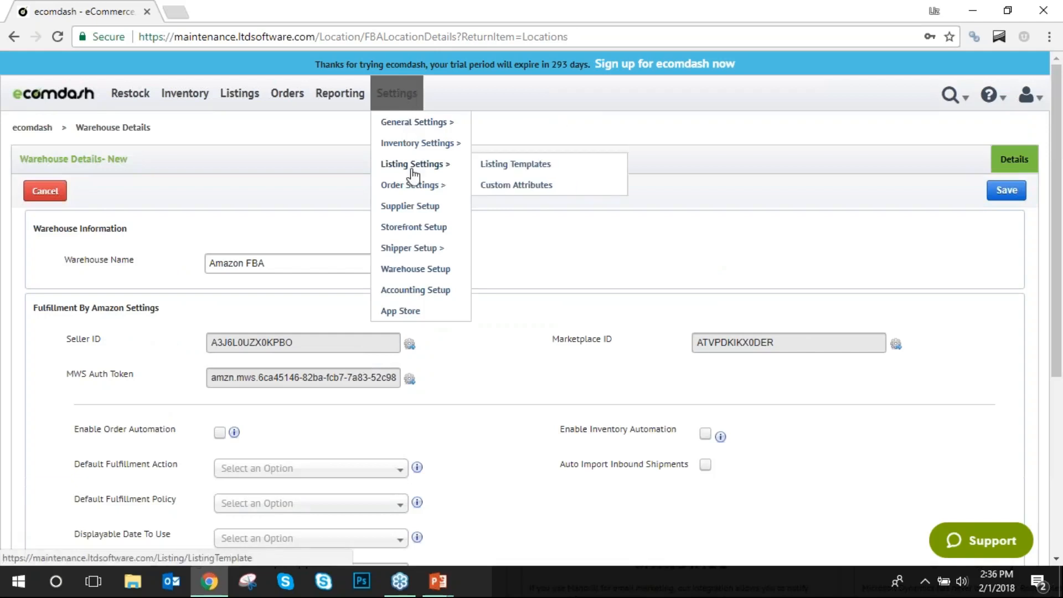
pyautogui.click(427, 291)
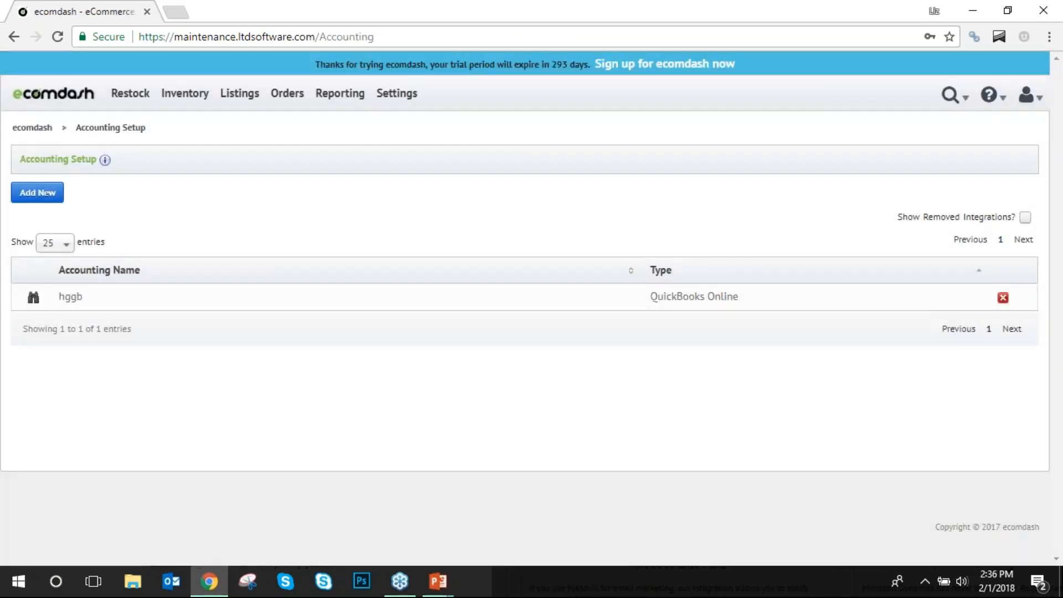
# Begin a new accounting integration keeping QuickBooks Online as its type, then go to the App Store.
pyautogui.click(38, 192)
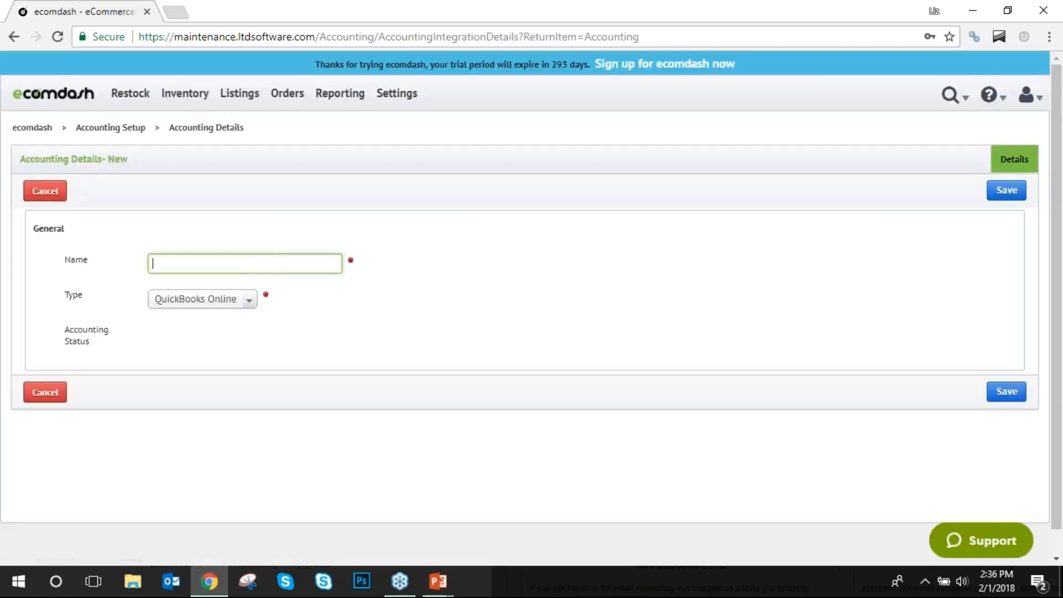
pyautogui.click(248, 300)
pyautogui.click(292, 297)
pyautogui.click(290, 267)
pyautogui.click(239, 304)
pyautogui.click(221, 318)
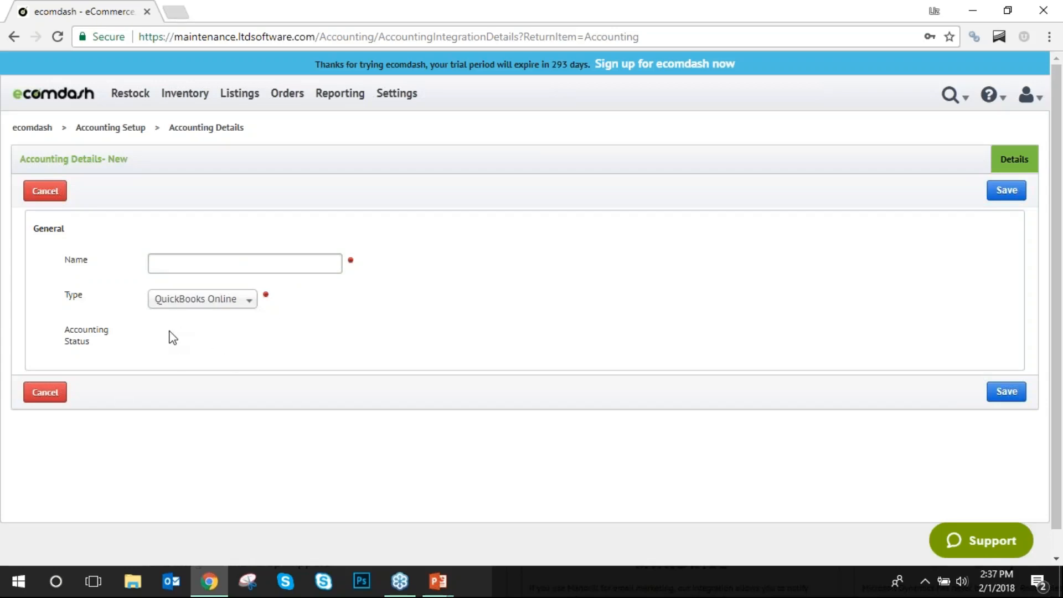
pyautogui.moveTo(391, 107)
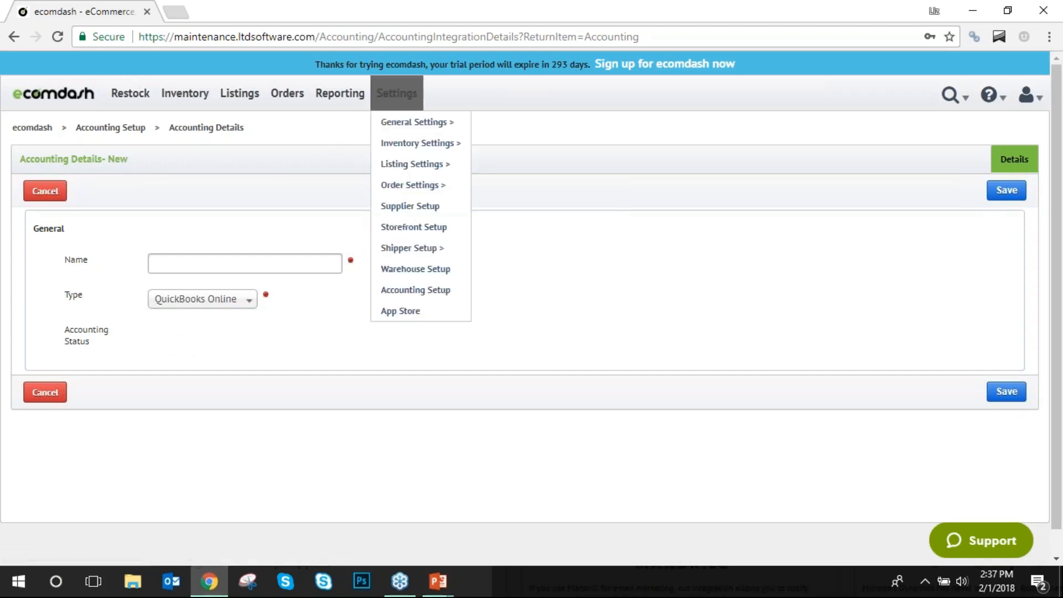
pyautogui.click(408, 311)
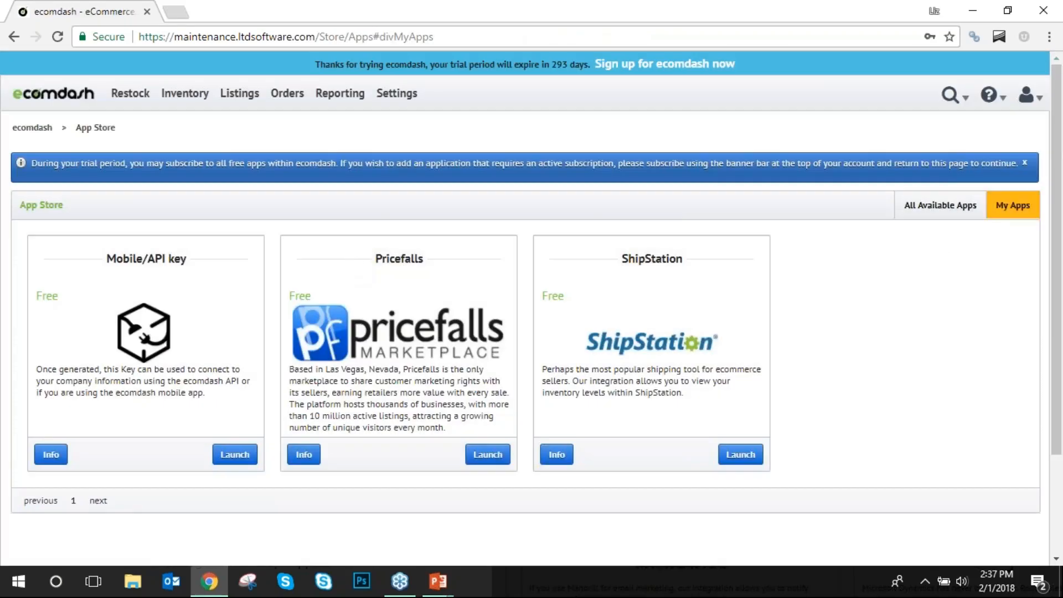
# Show all available apps and point out the Appeagle and CrazyLister cards.
pyautogui.click(936, 210)
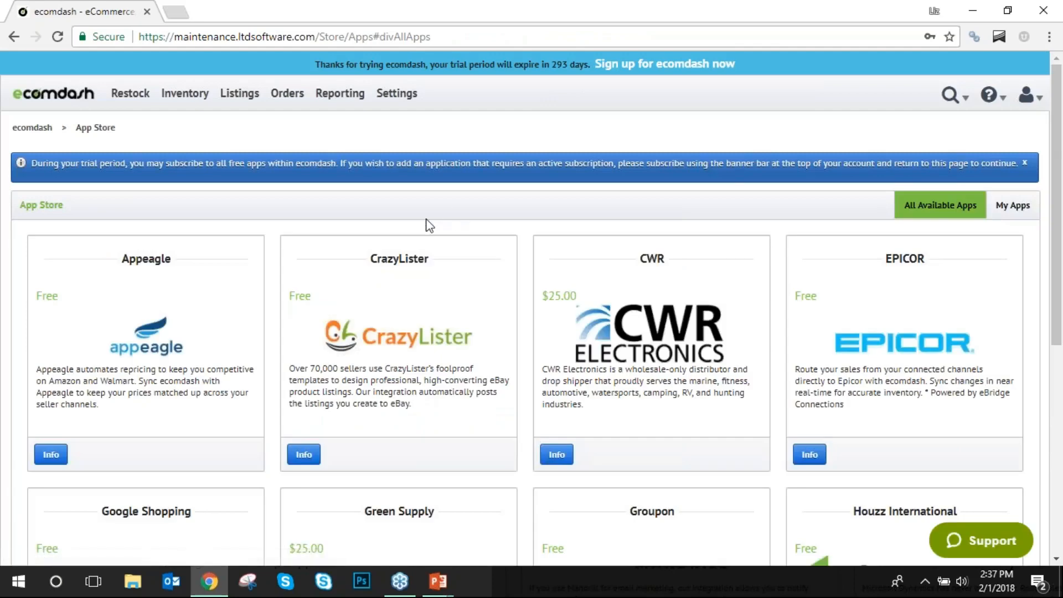
pyautogui.scroll(-1, 429, 225)
pyautogui.scroll(1, 429, 226)
pyautogui.scroll(-3, 416, 244)
pyautogui.scroll(3, 310, 256)
pyautogui.moveTo(148, 259); pyautogui.dragTo(189, 264)
pyautogui.click(190, 265)
pyautogui.moveTo(464, 265); pyautogui.dragTo(369, 259)
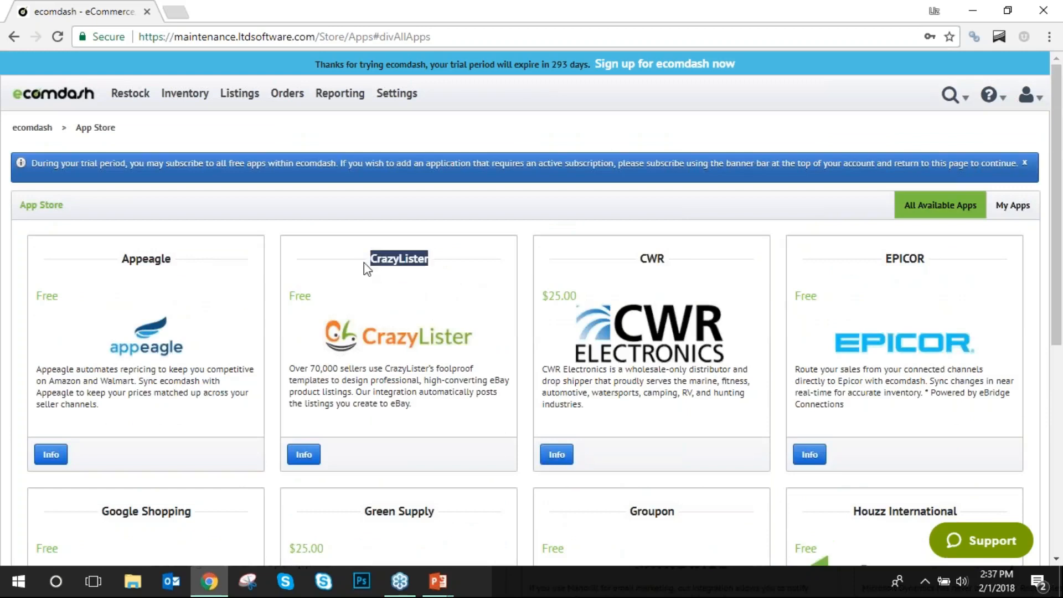
pyautogui.click(400, 294)
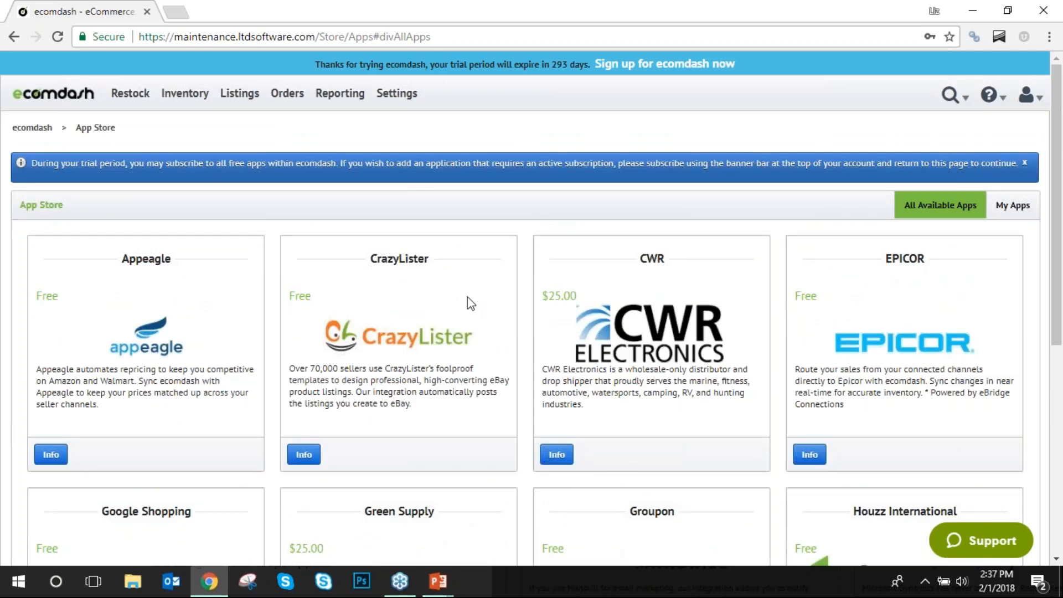
# Scroll down page 1, pointing out the CWR and Green Supply apps.
pyautogui.scroll(-1, 468, 297)
pyautogui.moveTo(676, 180); pyautogui.dragTo(601, 183)
pyautogui.click(642, 207)
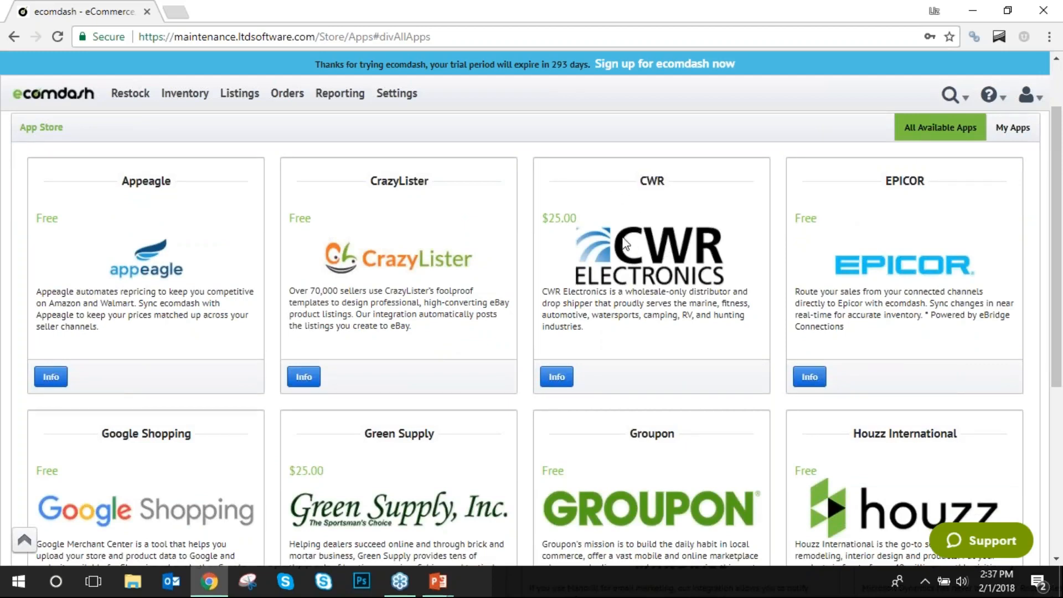
pyautogui.moveTo(454, 443); pyautogui.dragTo(354, 434)
pyautogui.click(483, 441)
pyautogui.scroll(-5, 491, 427)
# Jump to page 3, then page 2, highlighting the Moteng app.
pyautogui.click(108, 372)
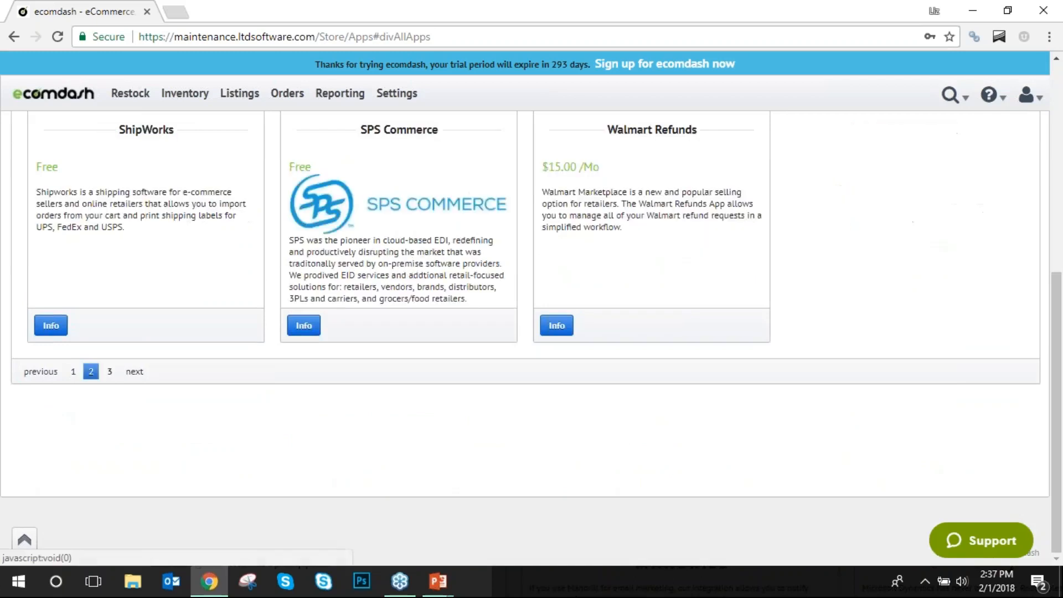
pyautogui.scroll(-5, 100, 499)
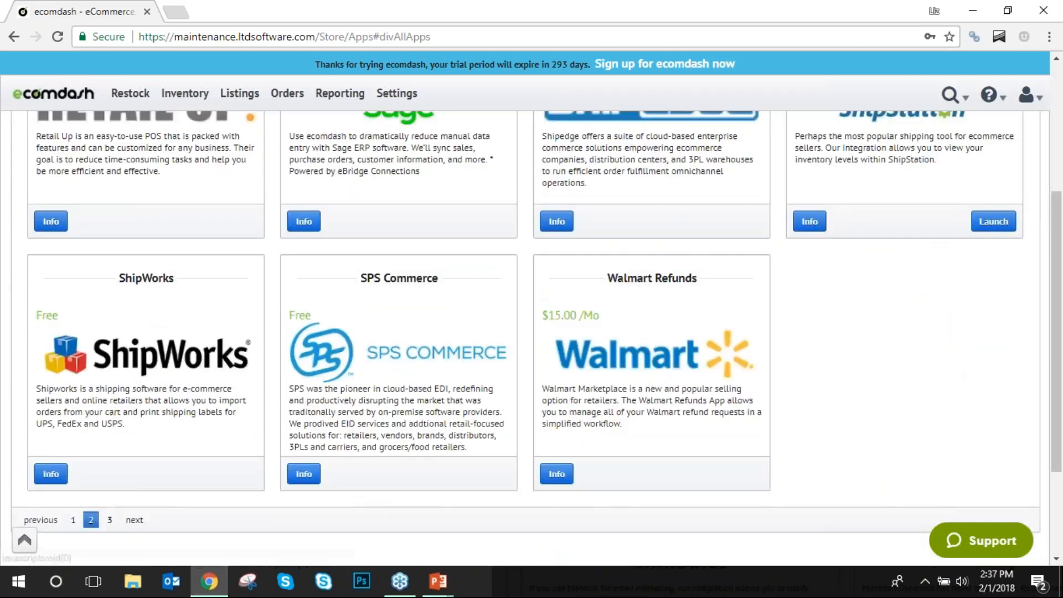
pyautogui.click(89, 515)
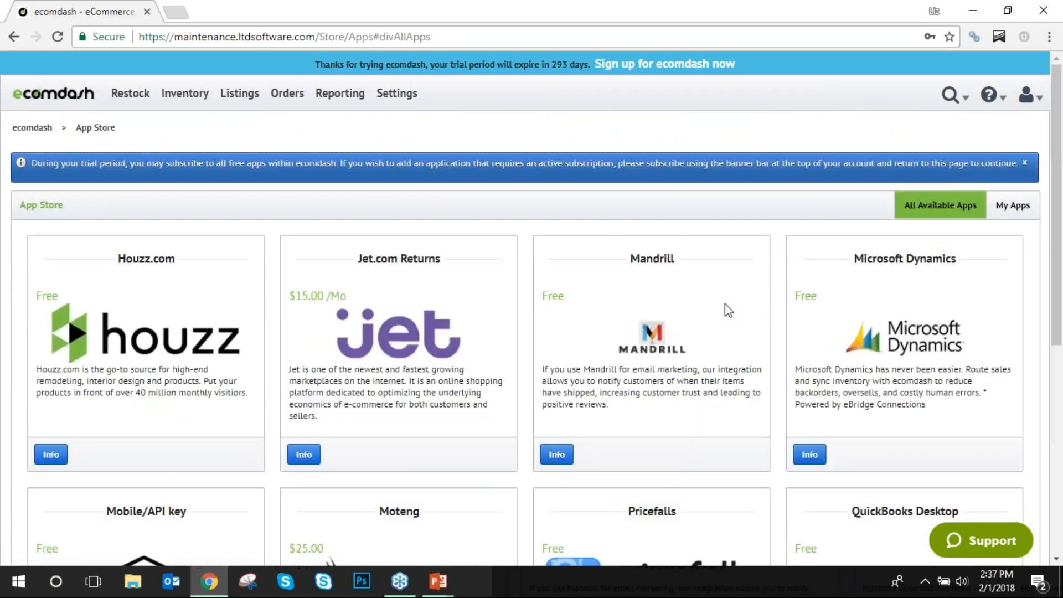
pyautogui.scroll(-3, 725, 304)
pyautogui.doubleClick(399, 355)
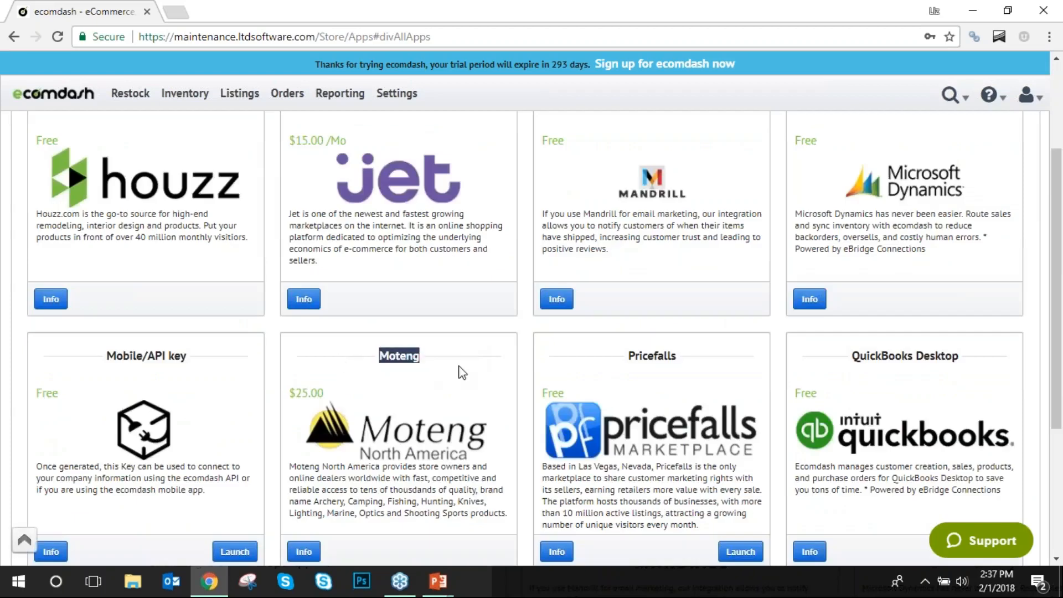
pyautogui.click(423, 359)
pyautogui.scroll(1, 667, 376)
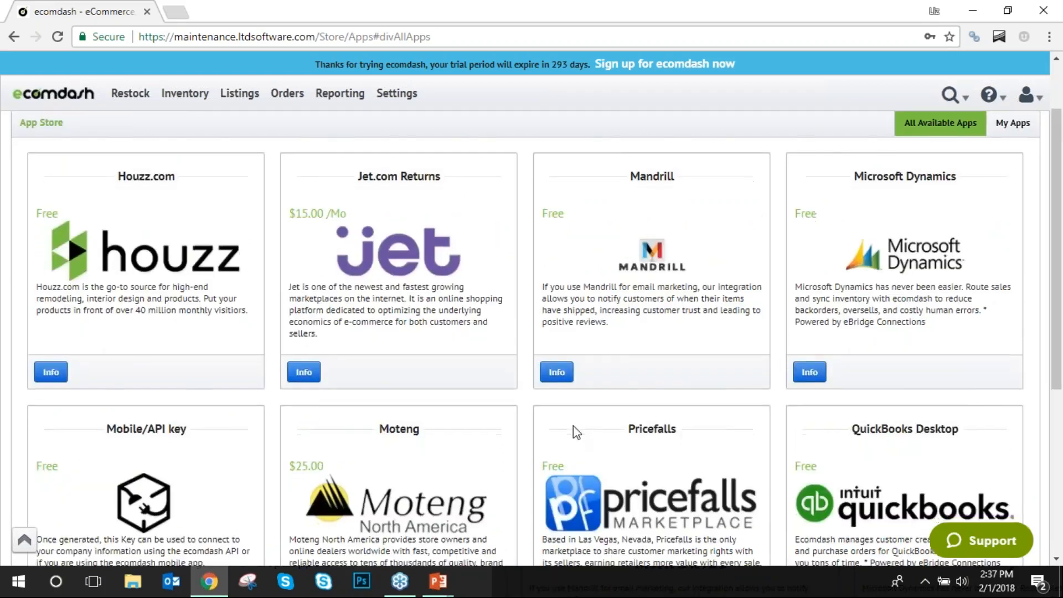
pyautogui.scroll(-5, 576, 432)
# Return to page 1 to highlight Houzz International and Google Shopping, then show page 3.
pyautogui.click(73, 519)
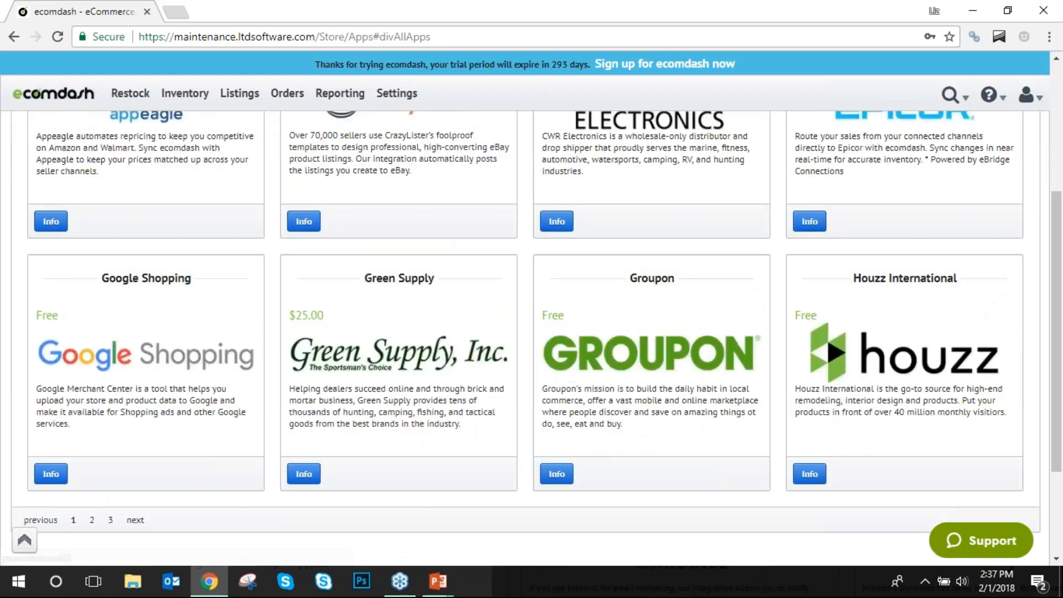
pyautogui.moveTo(961, 291); pyautogui.dragTo(872, 293)
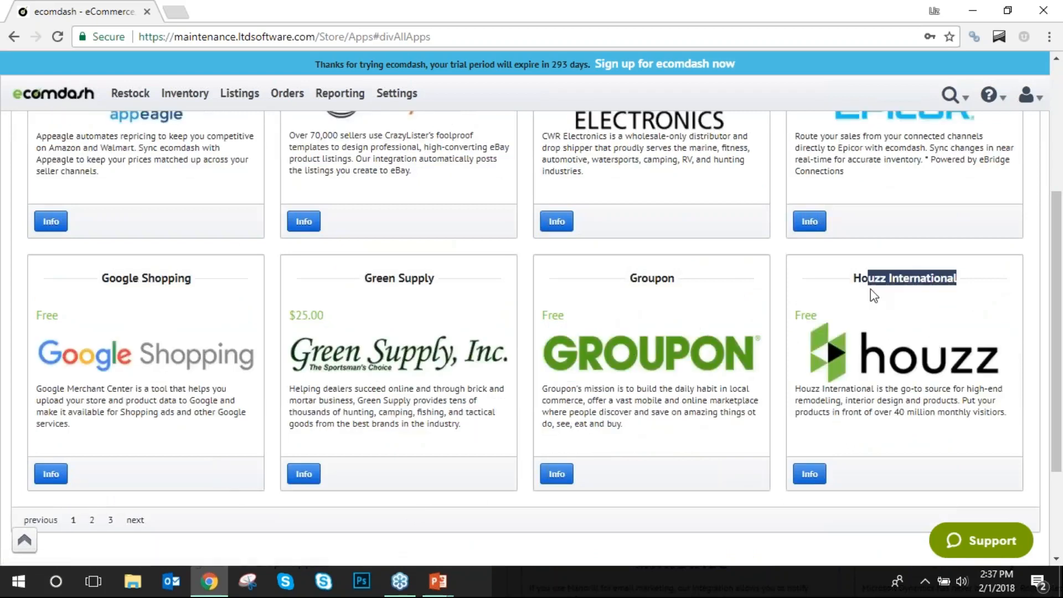
pyautogui.click(899, 310)
pyautogui.scroll(4, 424, 404)
pyautogui.scroll(-3, 426, 408)
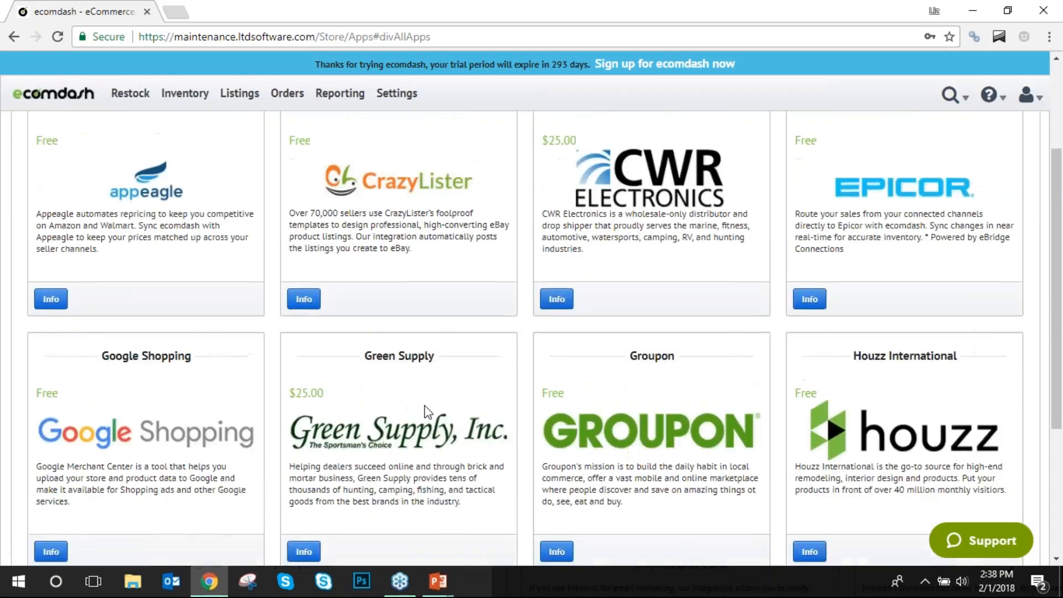
pyautogui.scroll(-3, 388, 421)
pyautogui.moveTo(197, 200); pyautogui.dragTo(101, 201)
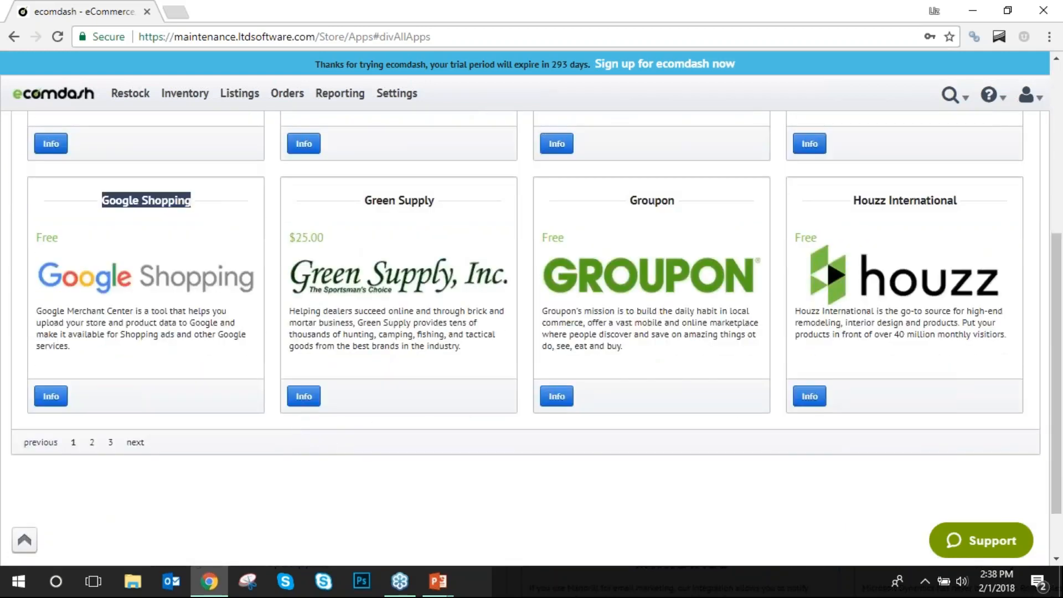
pyautogui.click(191, 244)
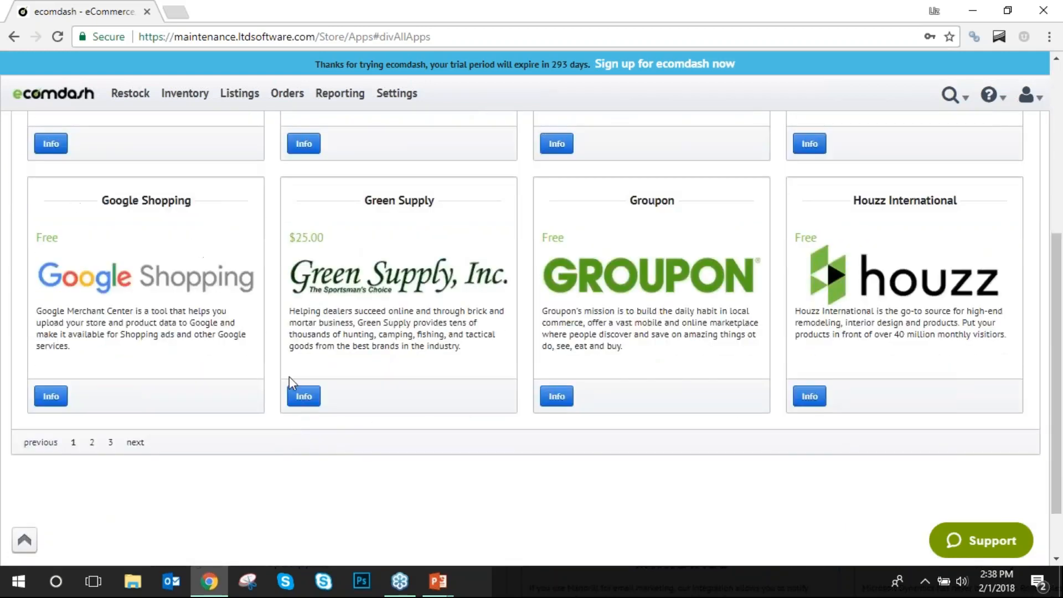
pyautogui.click(110, 441)
pyautogui.scroll(6, 548, 427)
# Browse App Store page 3, then go back to the Dashboard and open the SKU search box.
pyautogui.scroll(-3, 548, 427)
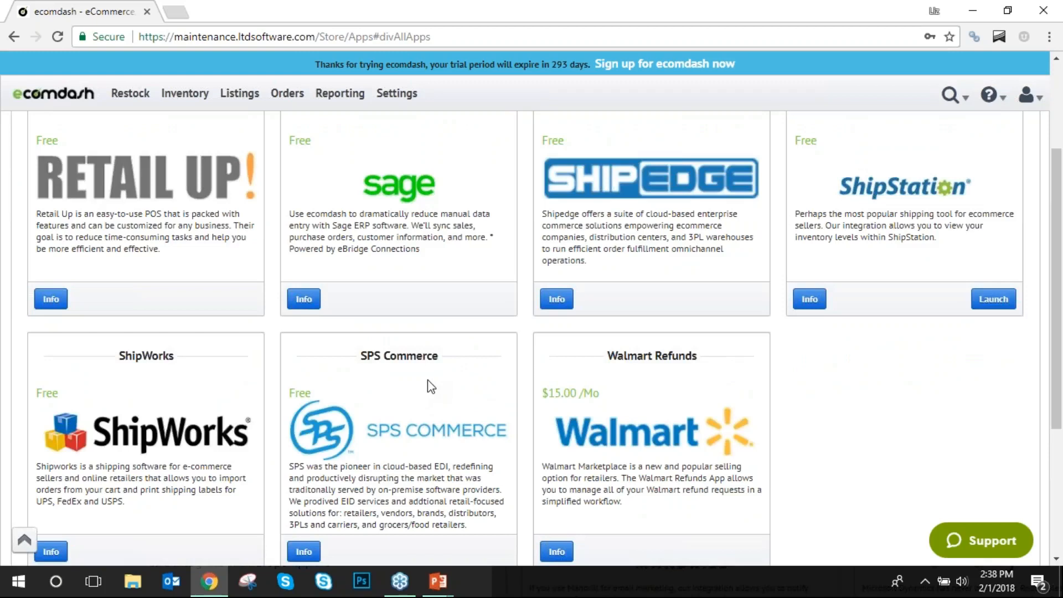
pyautogui.scroll(3, 431, 386)
pyautogui.scroll(-5, 371, 359)
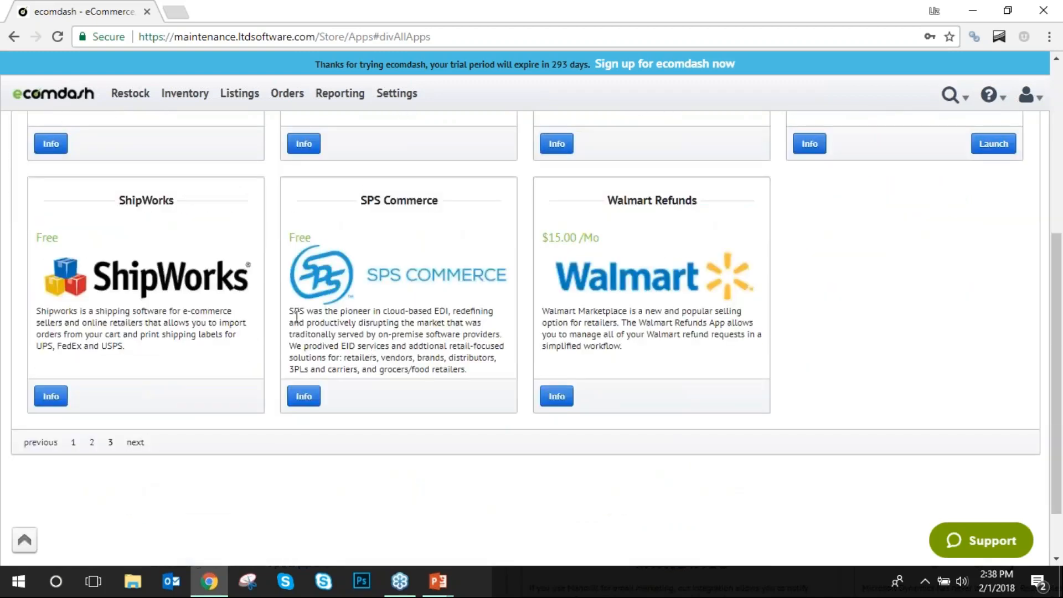
pyautogui.scroll(5, 297, 317)
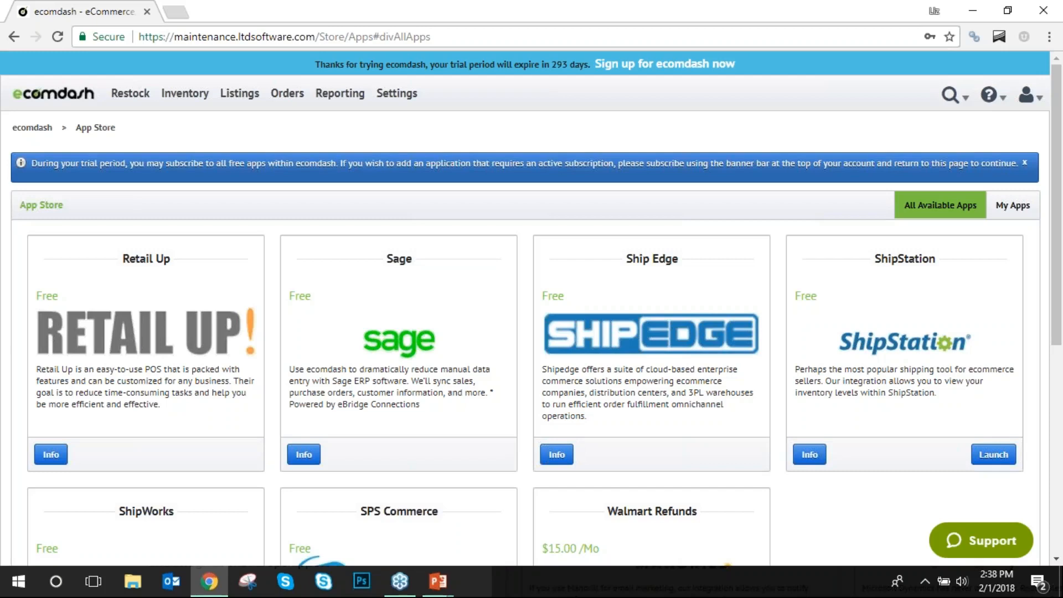
pyautogui.click(70, 89)
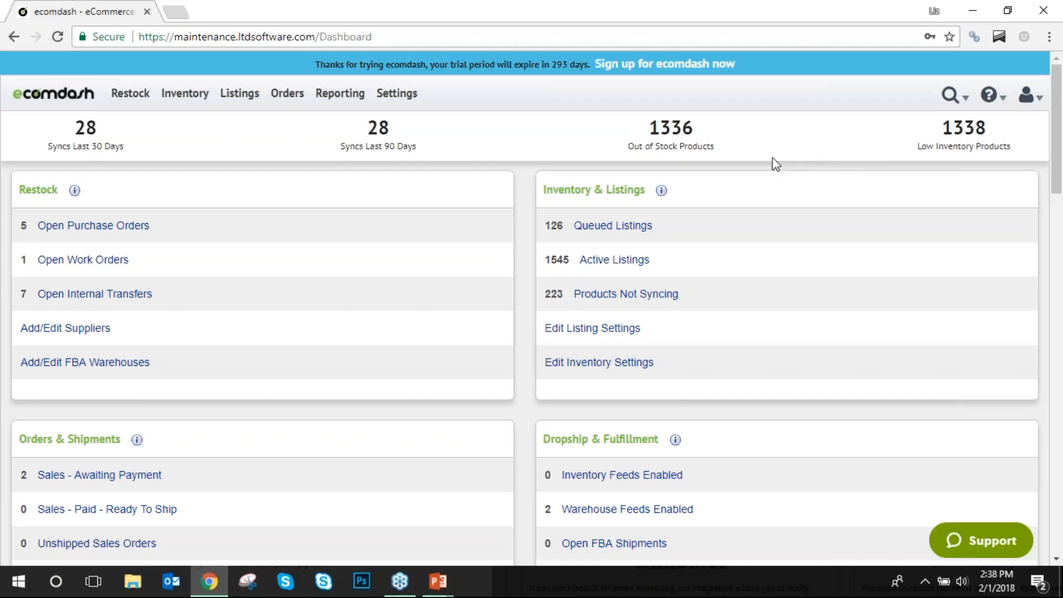
pyautogui.click(952, 94)
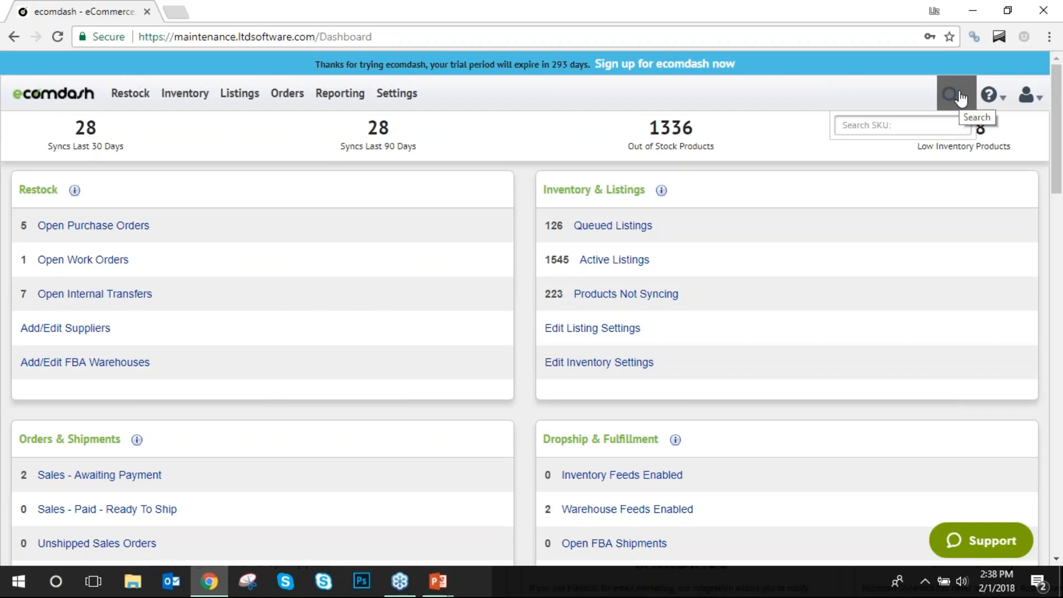
# Open the help menu and choose Schedule a Call.
pyautogui.click(983, 102)
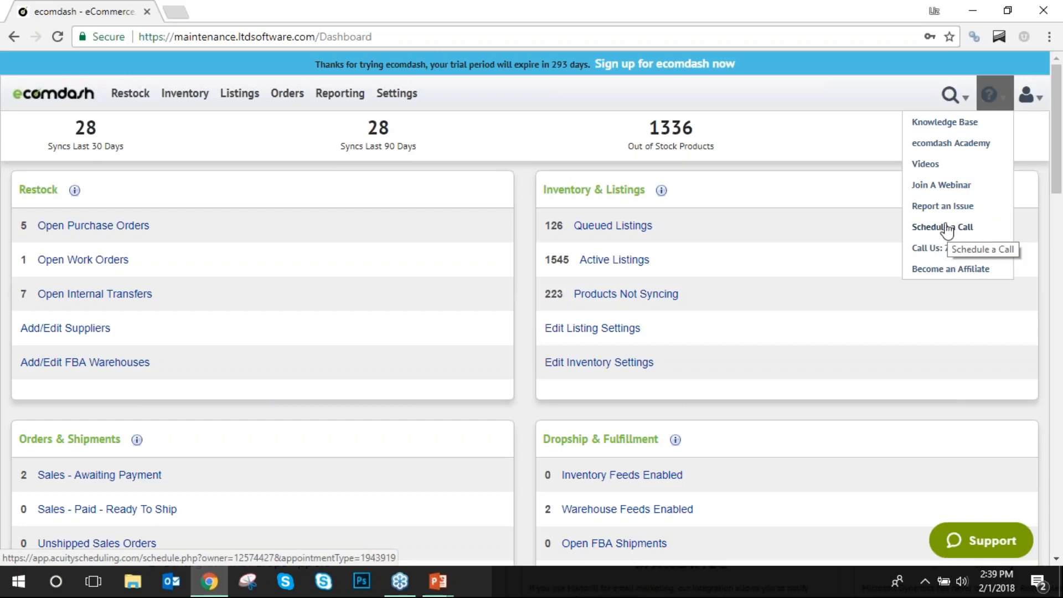
pyautogui.click(931, 228)
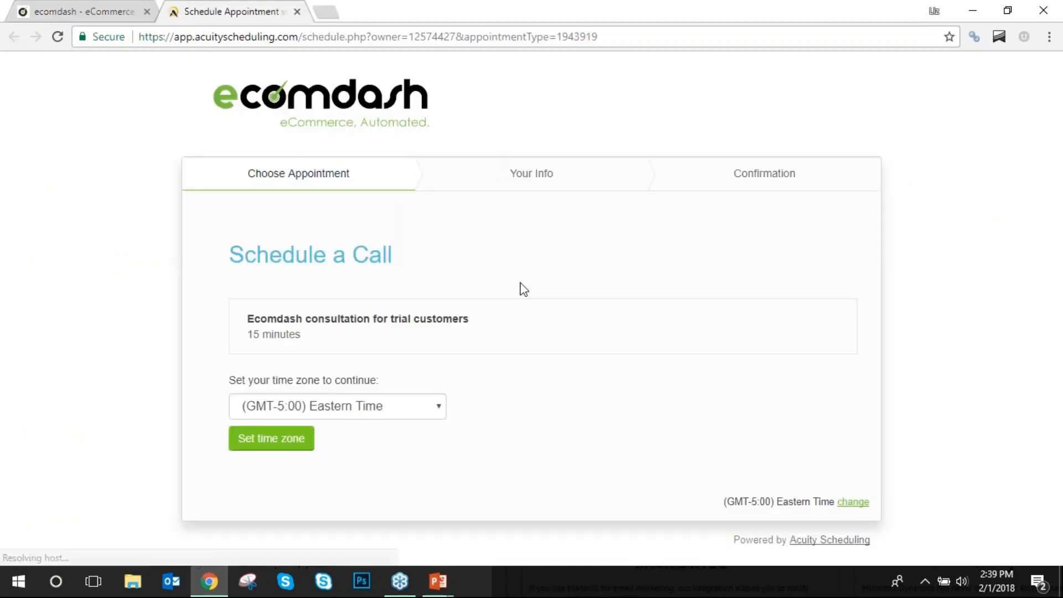
# Keep Eastern Time as the time zone and confirm it to show the calendar.
pyautogui.click(410, 408)
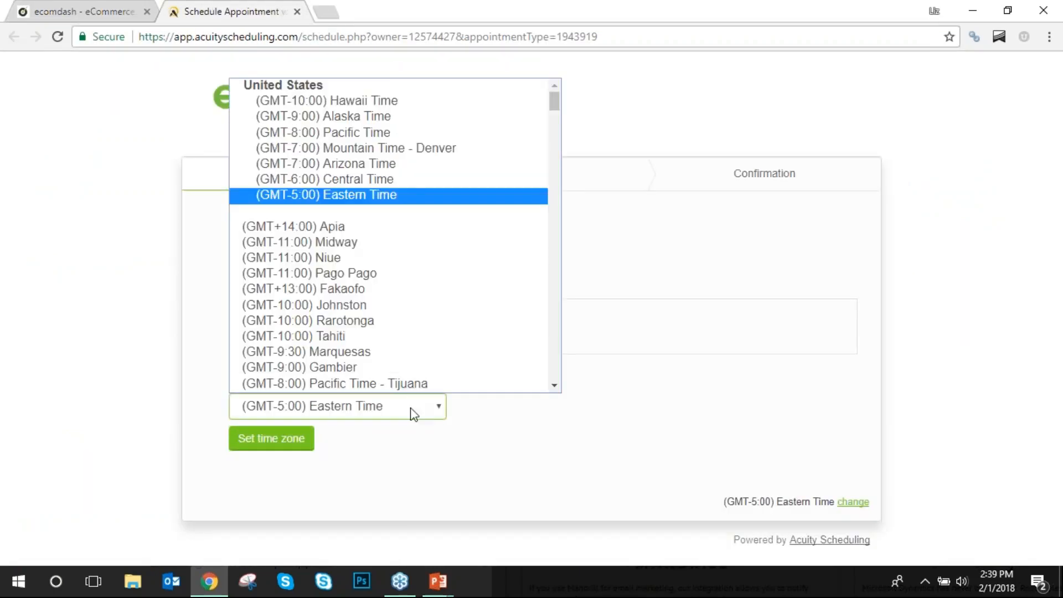
pyautogui.click(418, 195)
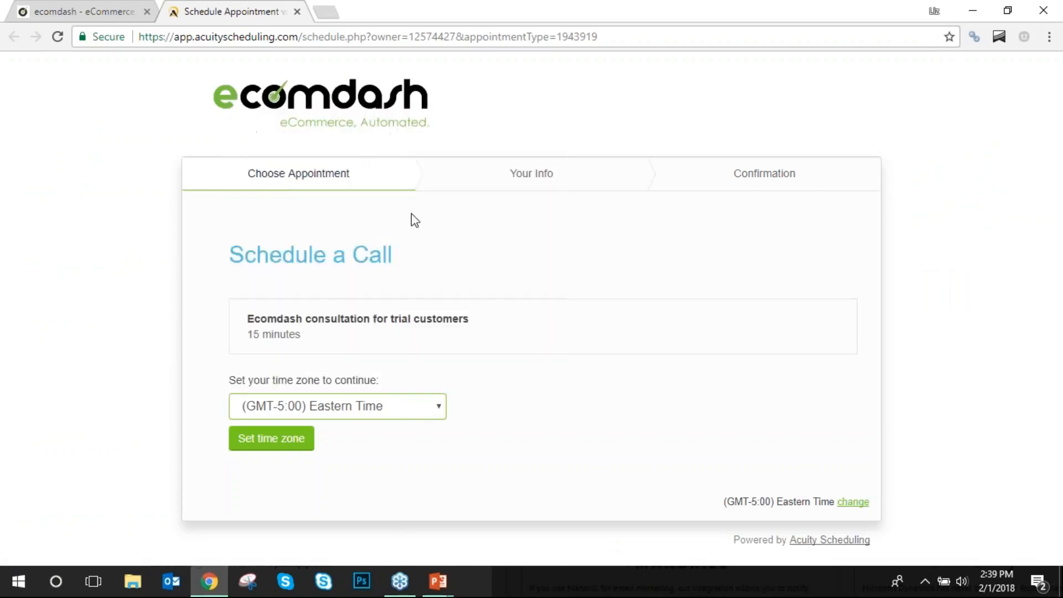
pyautogui.click(300, 442)
pyautogui.scroll(-2, 480, 466)
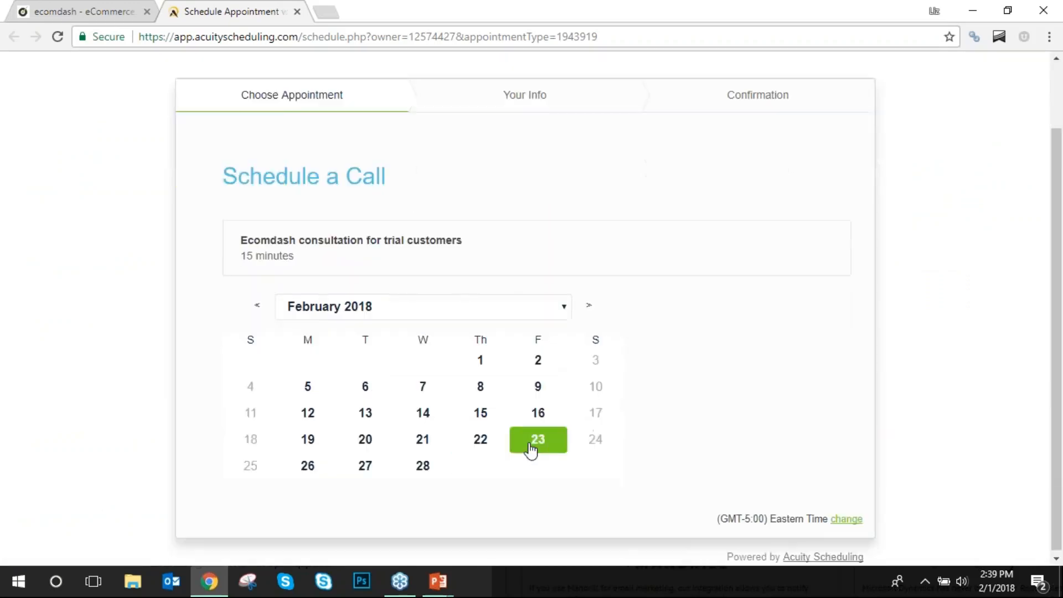
# Choose the 4:00pm slot on February 1, 2018, then close the scheduling page.
pyautogui.click(480, 358)
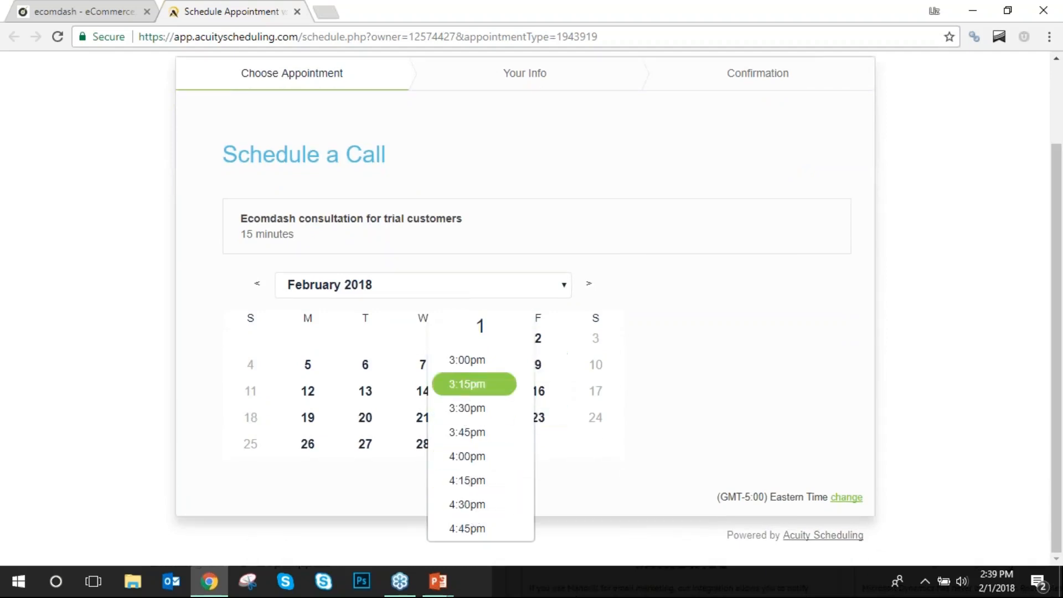
pyautogui.click(501, 458)
pyautogui.click(787, 381)
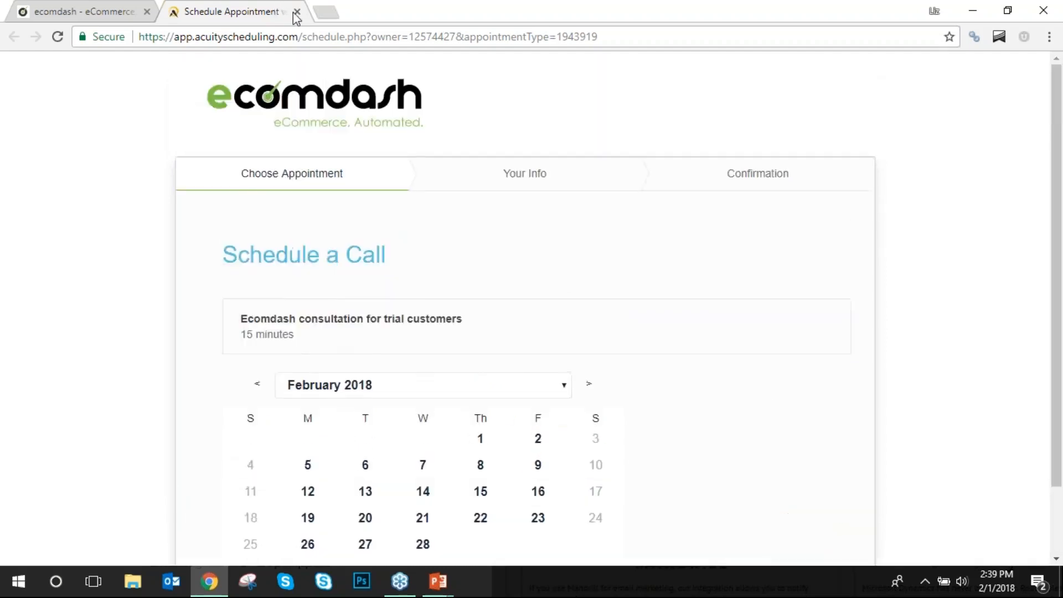
pyautogui.click(297, 11)
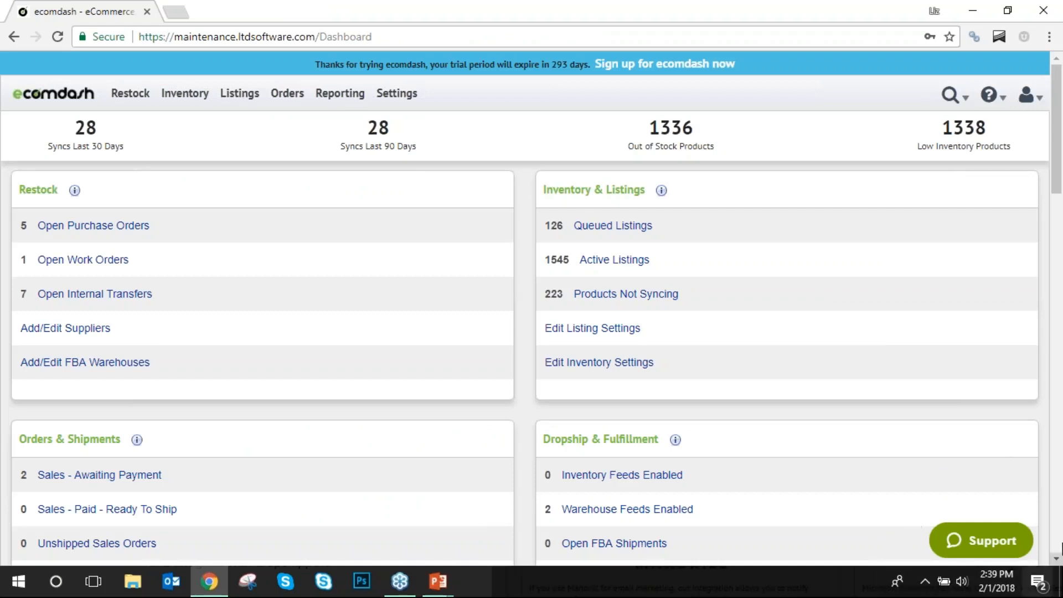
# Start a Support live chat and minimize it, then show the account dropdown and ? help menu.
pyautogui.click(980, 545)
pyautogui.click(981, 543)
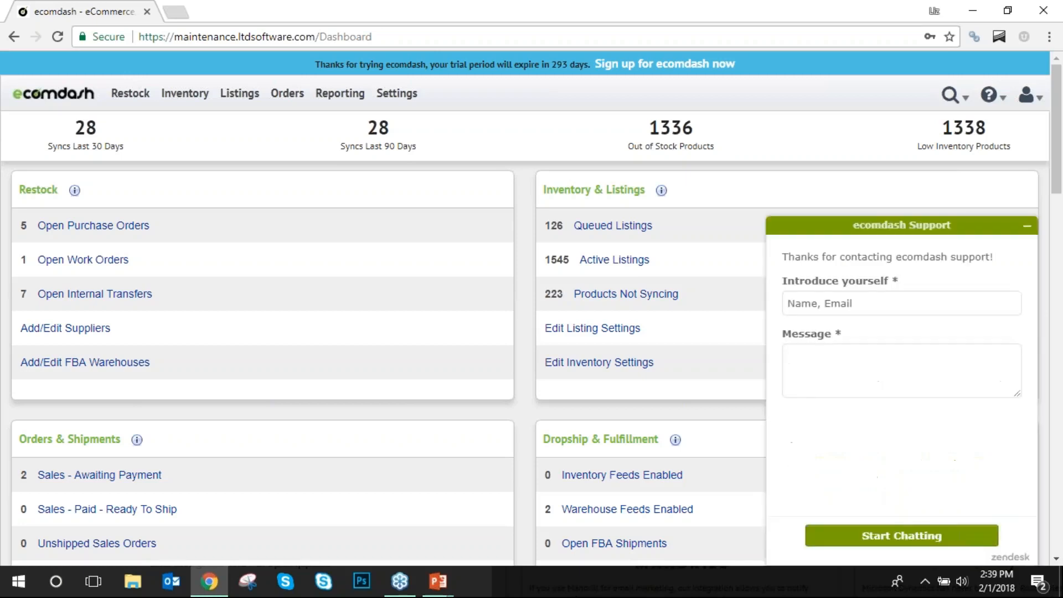
pyautogui.click(1027, 233)
pyautogui.click(1024, 97)
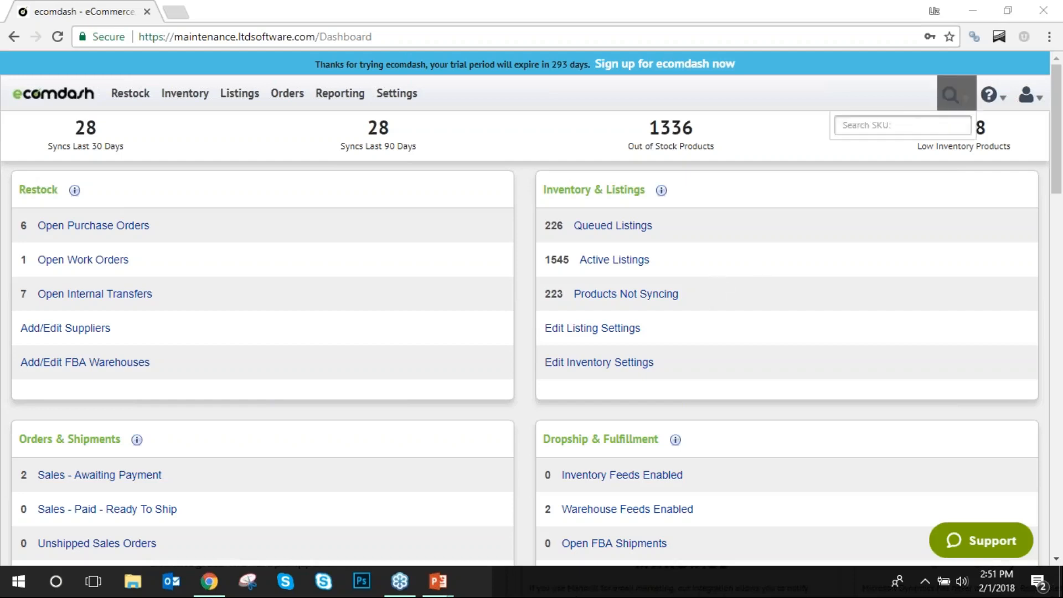
pyautogui.moveTo(992, 107)
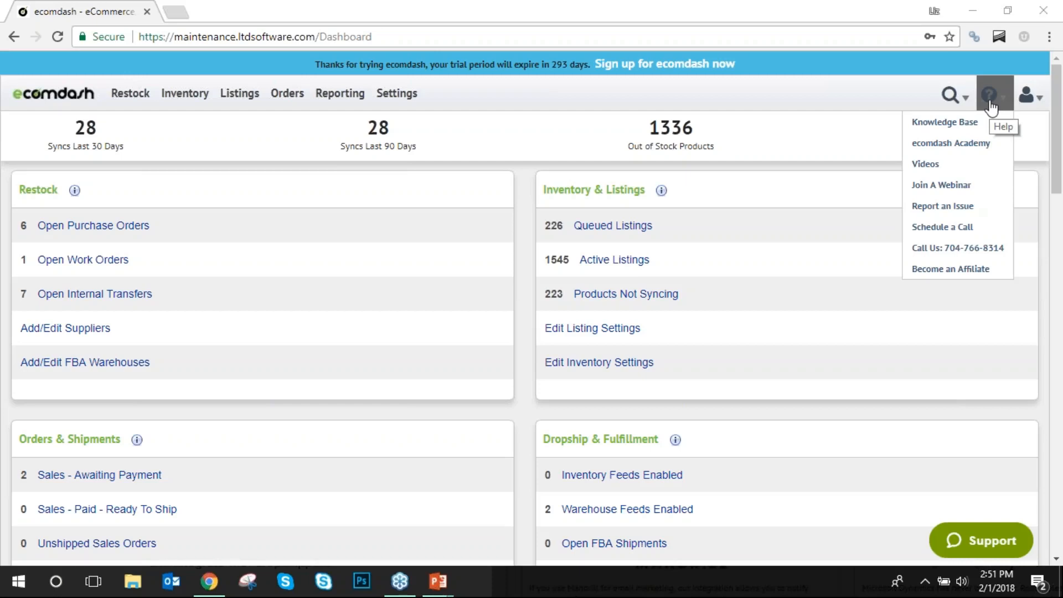